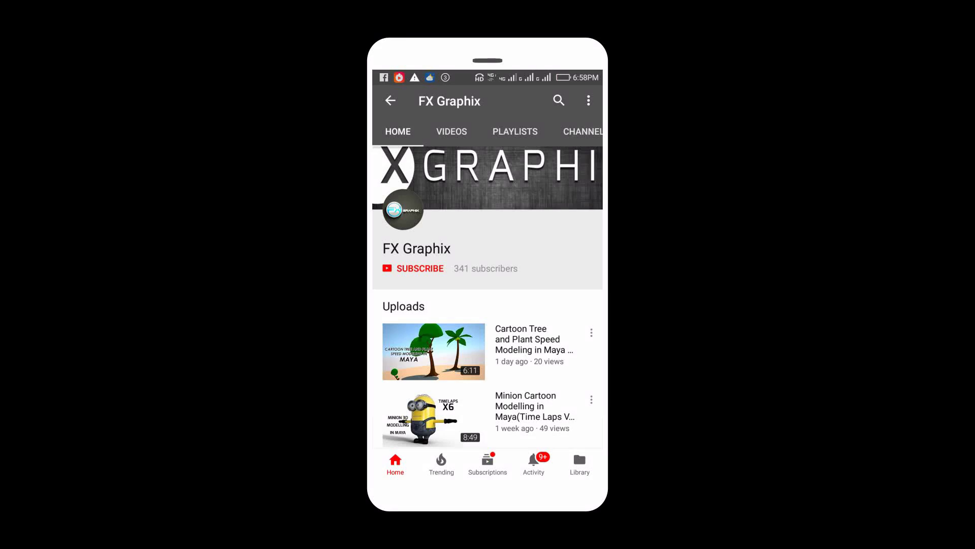
# - Subscribe to the FX Graphix channel with notifications, then bring up the empty 3ds Max scene
pyautogui.click(414, 269)
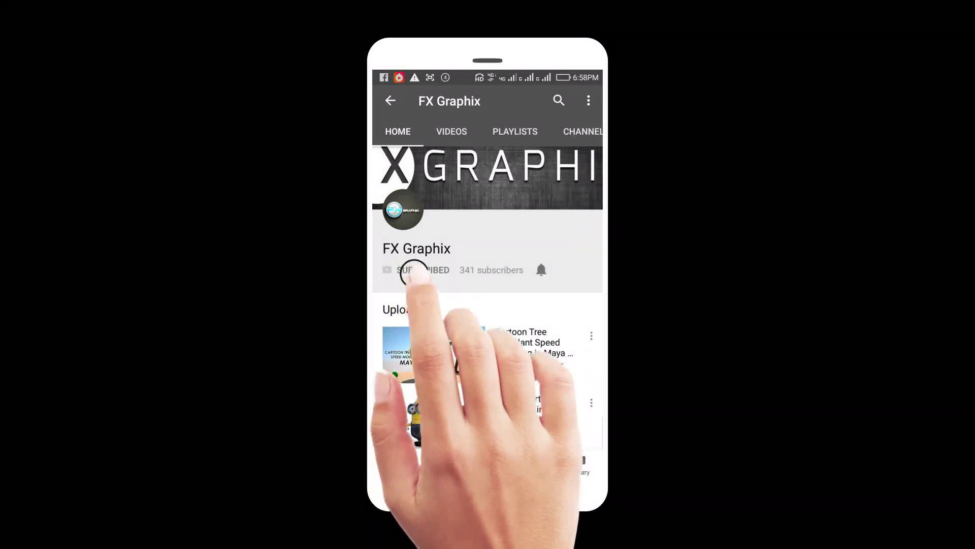
pyautogui.click(541, 269)
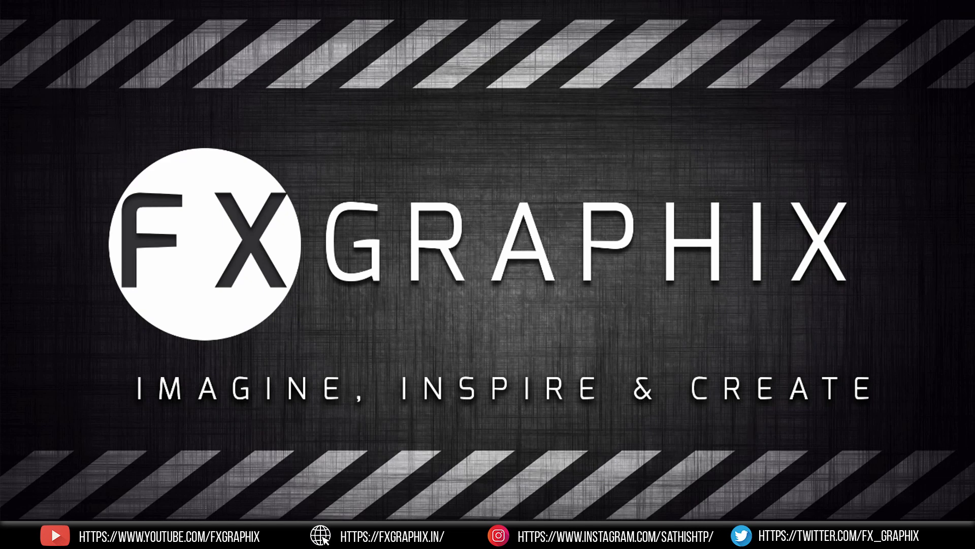
pyautogui.click(401, 496)
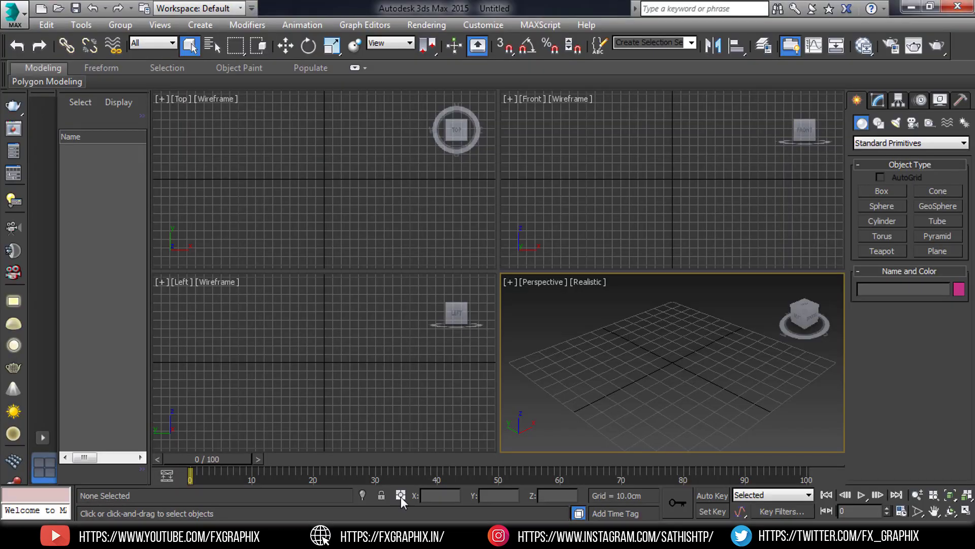
# - Zoom the Perspective viewport in and out, then open the Customize menu
pyautogui.scroll(1, 621, 380)
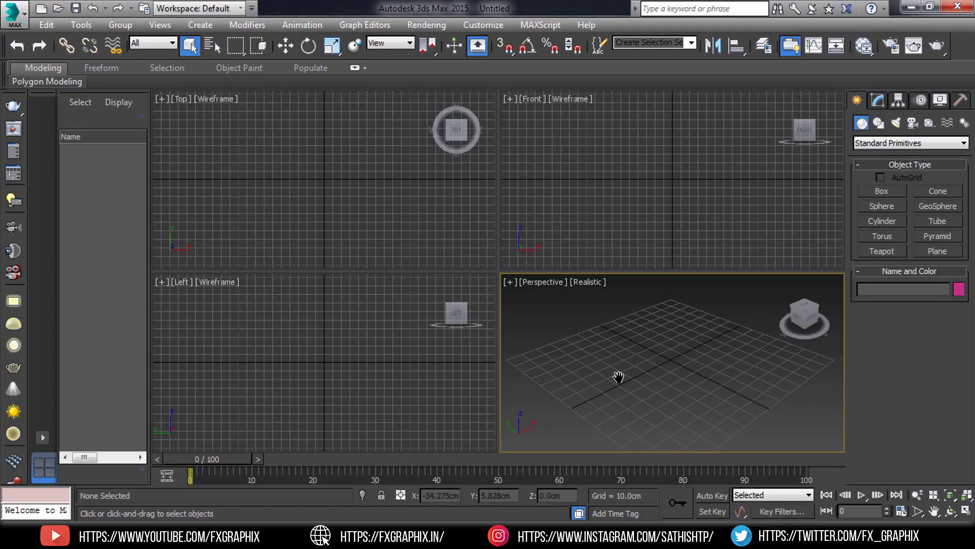
pyautogui.scroll(1, 630, 368)
pyautogui.scroll(1, 641, 343)
pyautogui.scroll(1, 644, 335)
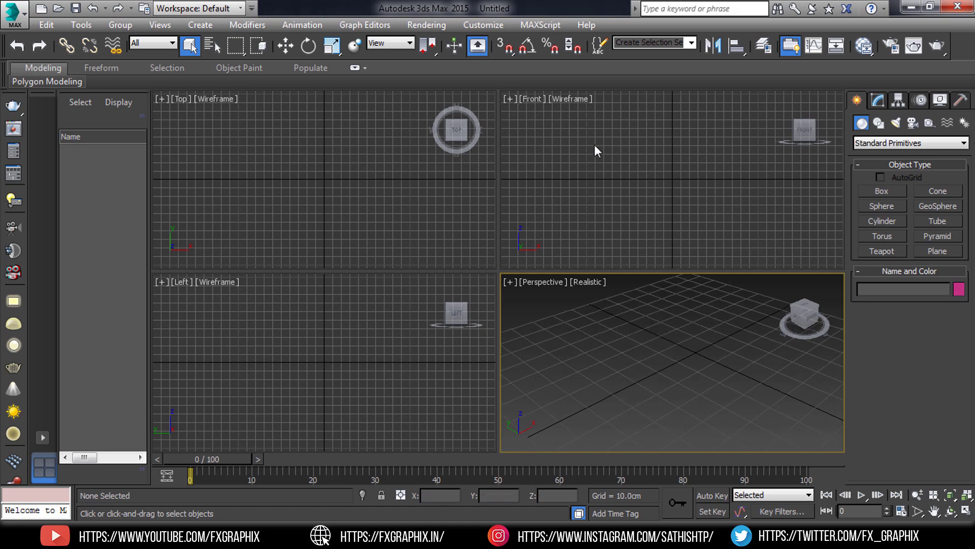
pyautogui.scroll(-1, 632, 321)
pyautogui.scroll(-1, 633, 313)
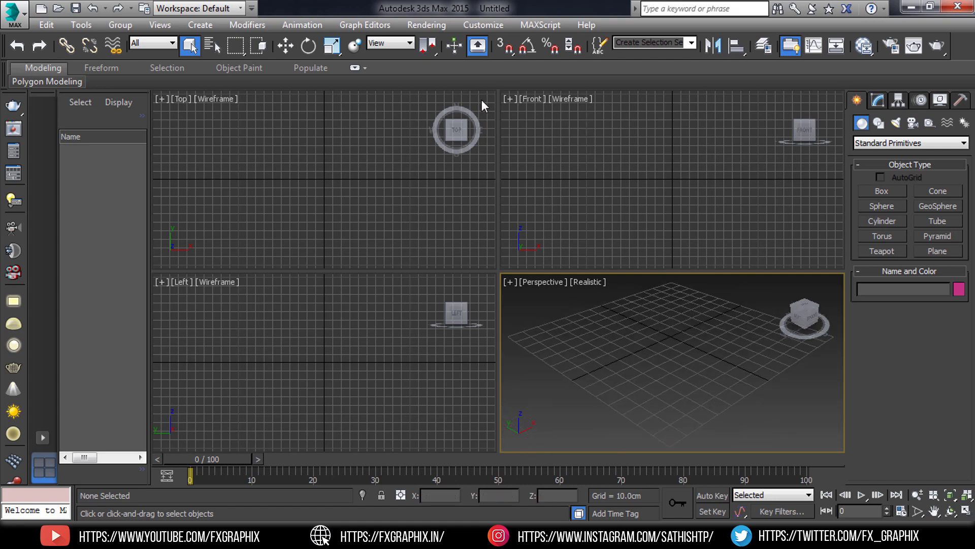
pyautogui.click(483, 25)
# - Switch the display units from Centimeters to Generic Units in Units Setup
pyautogui.click(523, 211)
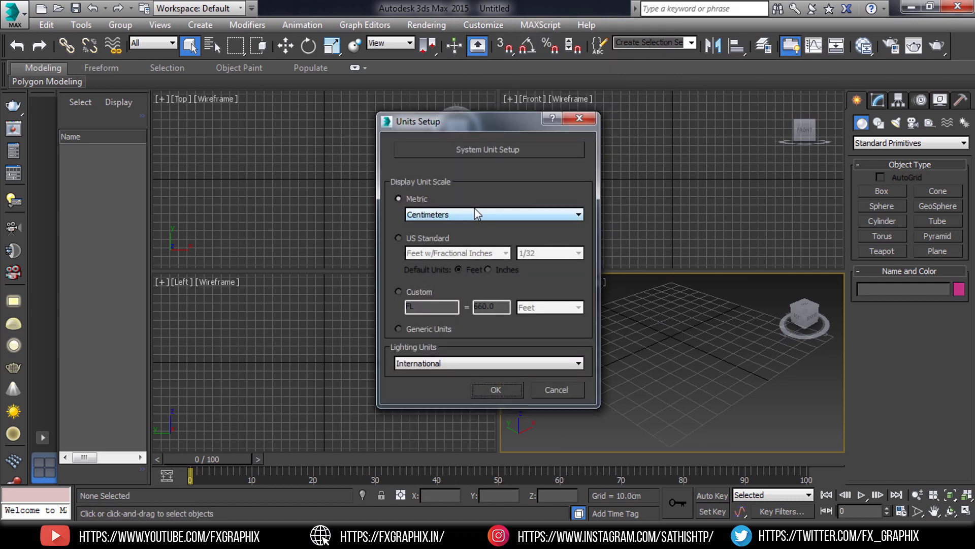
pyautogui.click(435, 331)
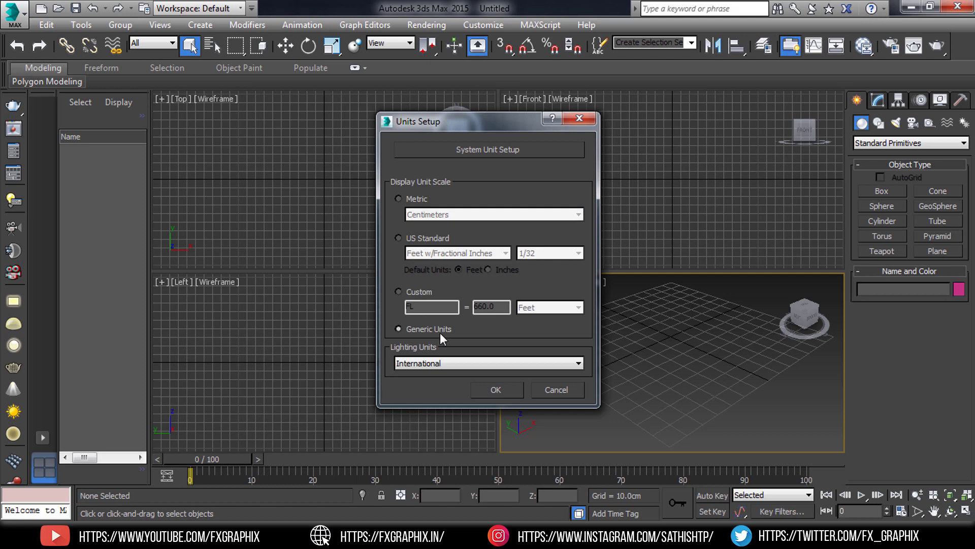
pyautogui.click(514, 391)
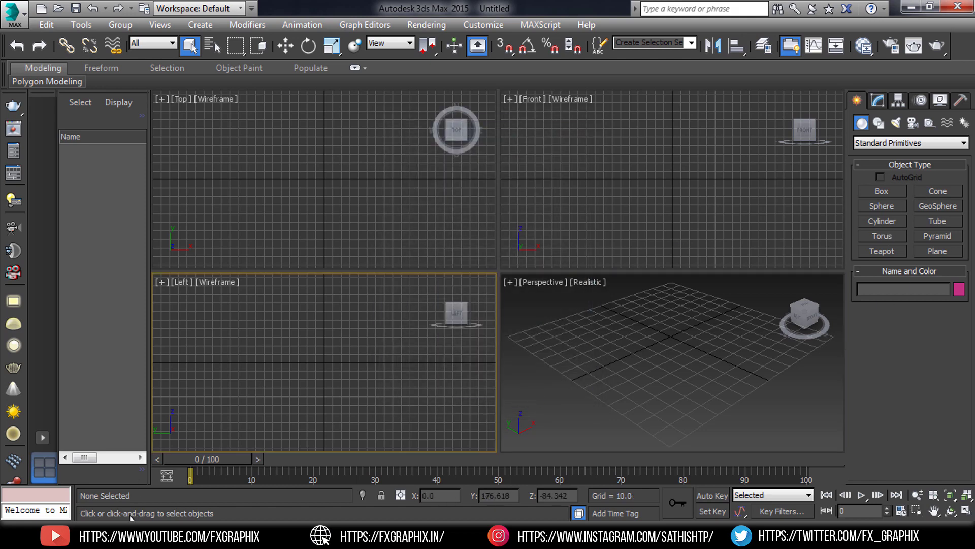
# - Create a plane in the Top viewport with Length and Width of 1000
pyautogui.click(934, 252)
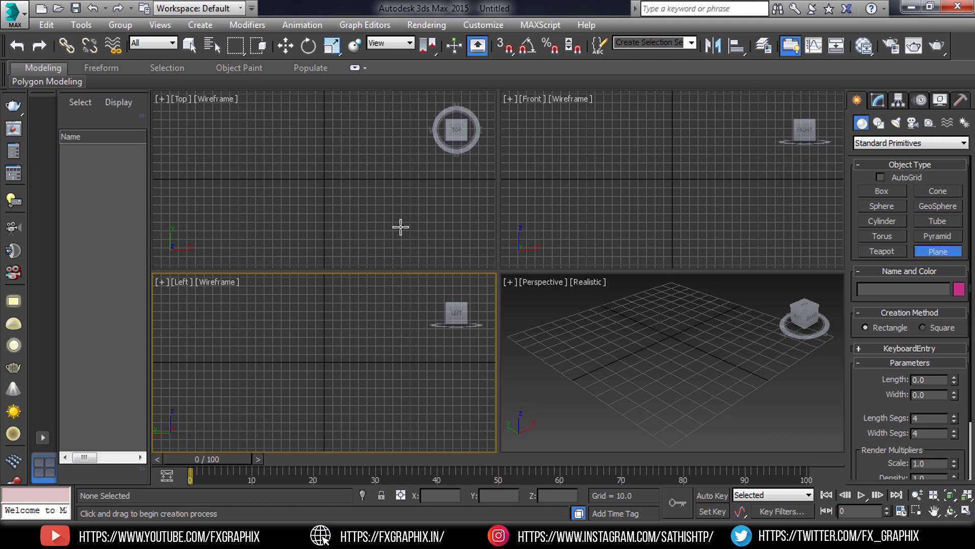
pyautogui.moveTo(257, 127); pyautogui.dragTo(394, 246)
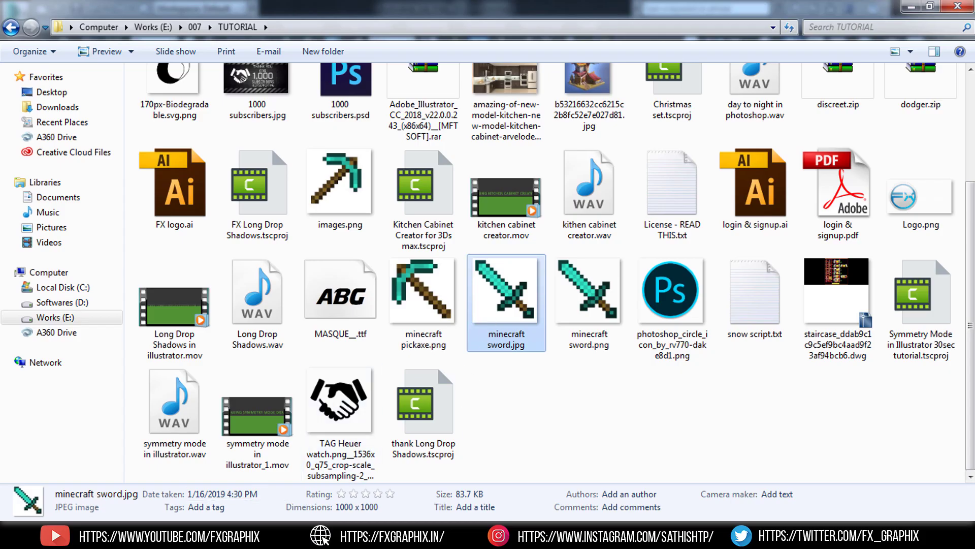
pyautogui.hotkey('alt', 'Tab')
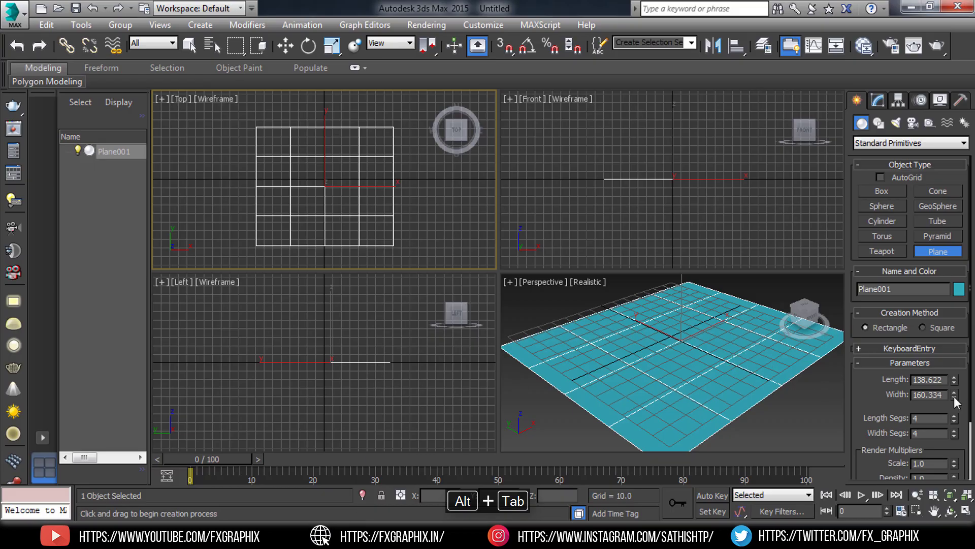
pyautogui.doubleClick(927, 382)
pyautogui.write('1000')
pyautogui.doubleClick(944, 392)
pyautogui.write('1000')
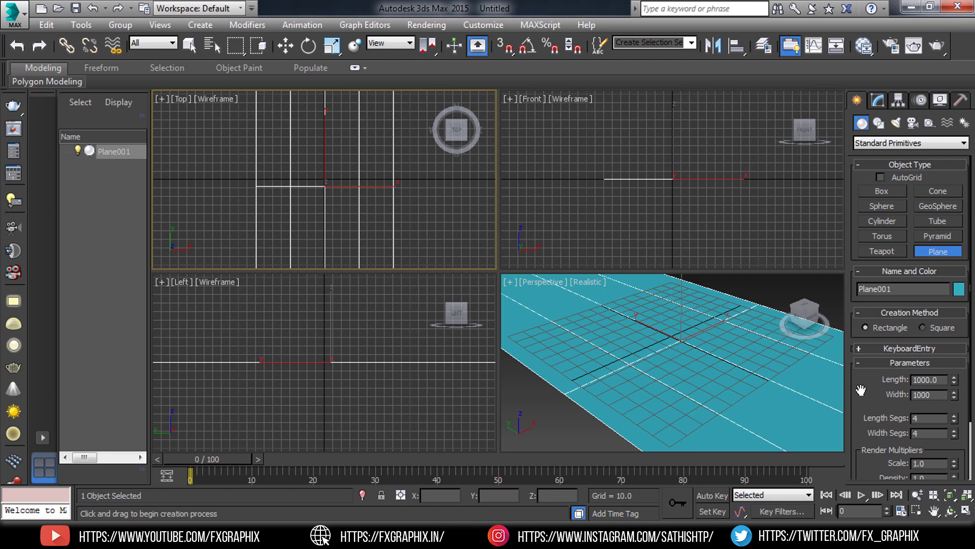
pyautogui.press('Return')
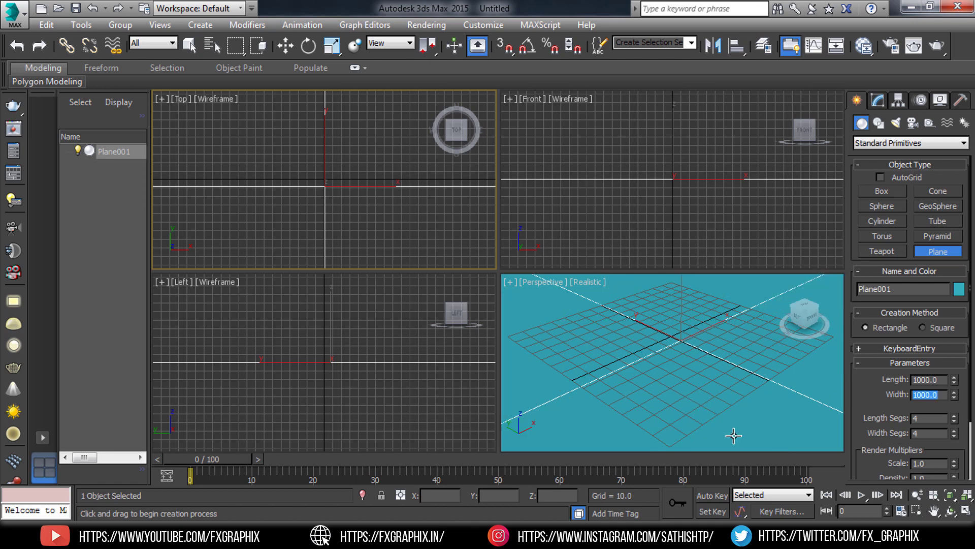
pyautogui.rightClick(656, 423)
# - Move Plane001 to the origin by setting X, Y and Z to 0
pyautogui.press('w')
pyautogui.hotkey('alt', 'w')
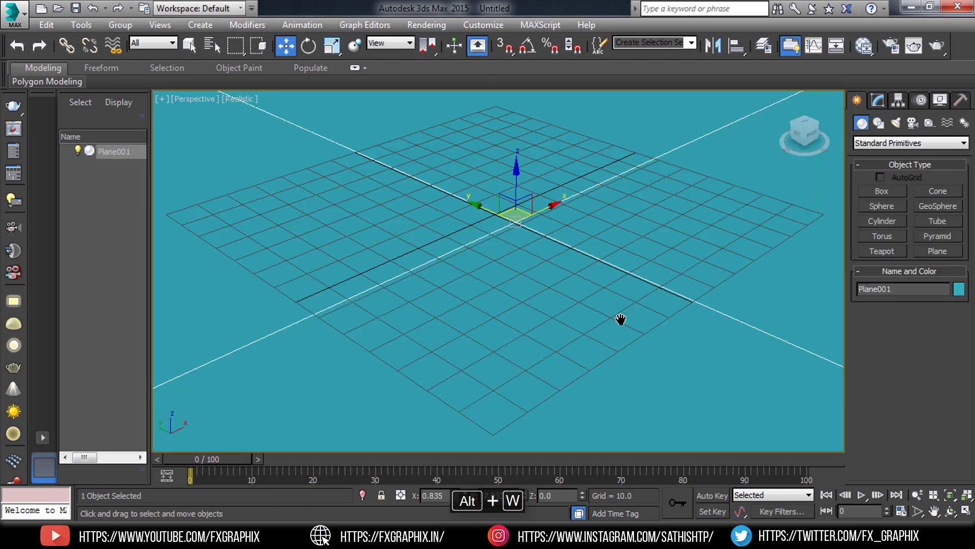
pyautogui.scroll(3, 617, 320)
pyautogui.click(431, 496)
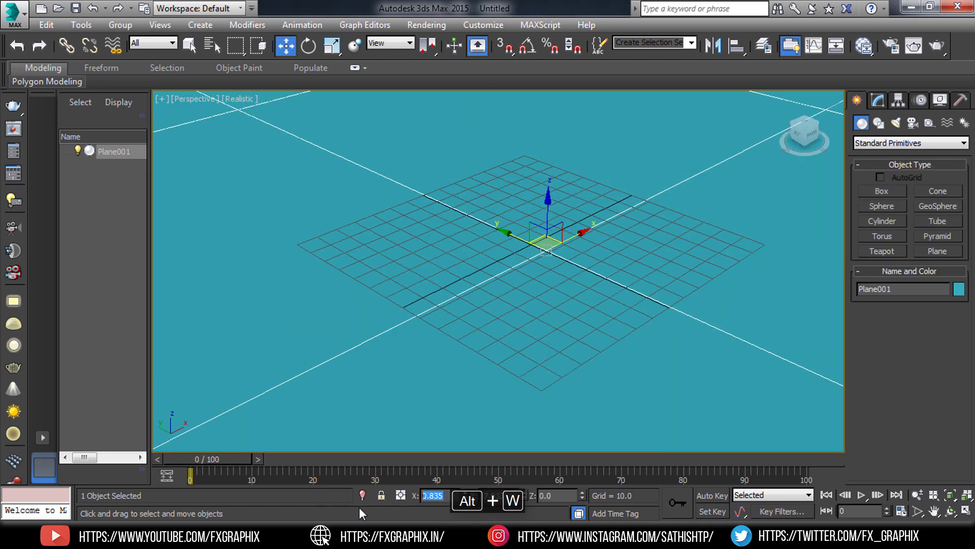
pyautogui.write('0')
pyautogui.press('Tab')
pyautogui.write('0')
pyautogui.press('Tab')
pyautogui.write('0')
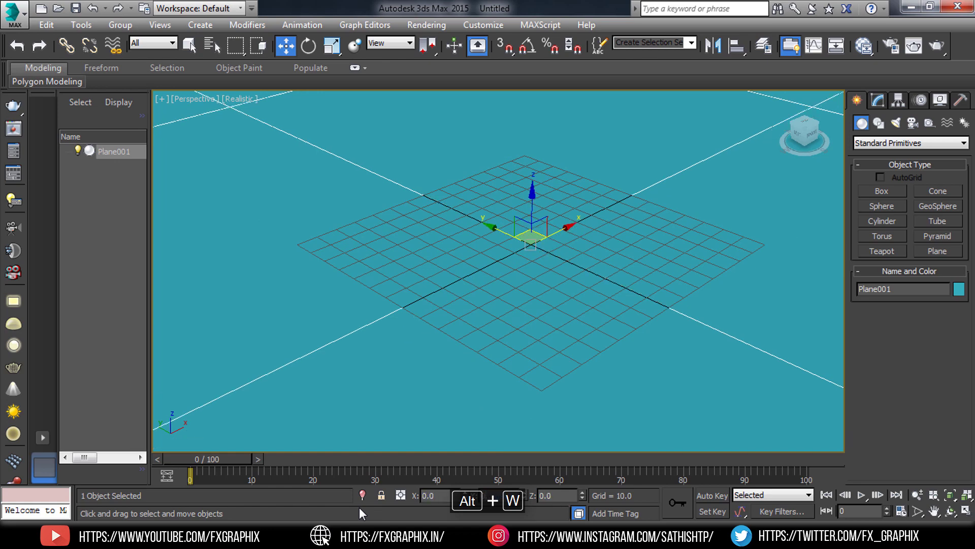
pyautogui.write('0')
pyautogui.press('Return')
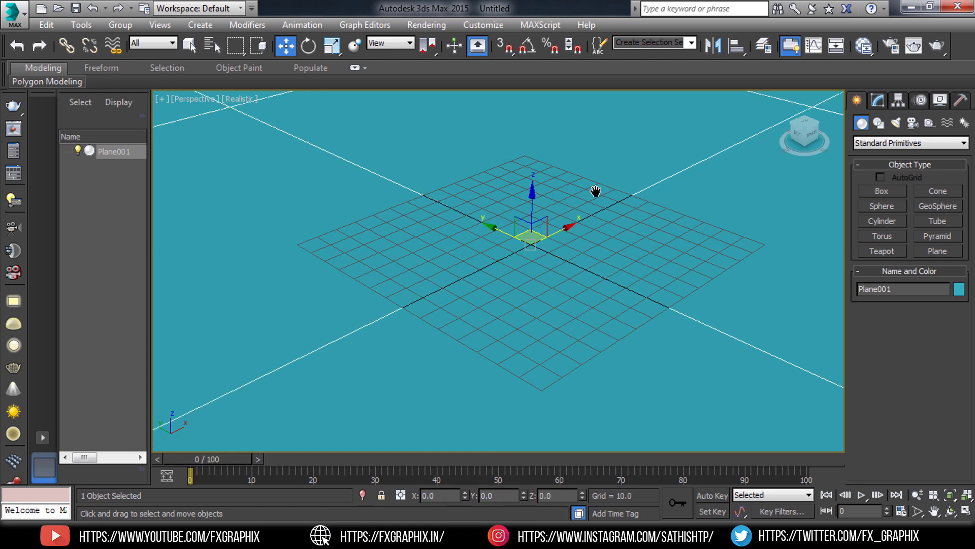
pyautogui.scroll(-5, 597, 190)
# - Drop minecraft sword.jpg from Explorer onto Plane001 as its texture
pyautogui.scroll(-3, 564, 300)
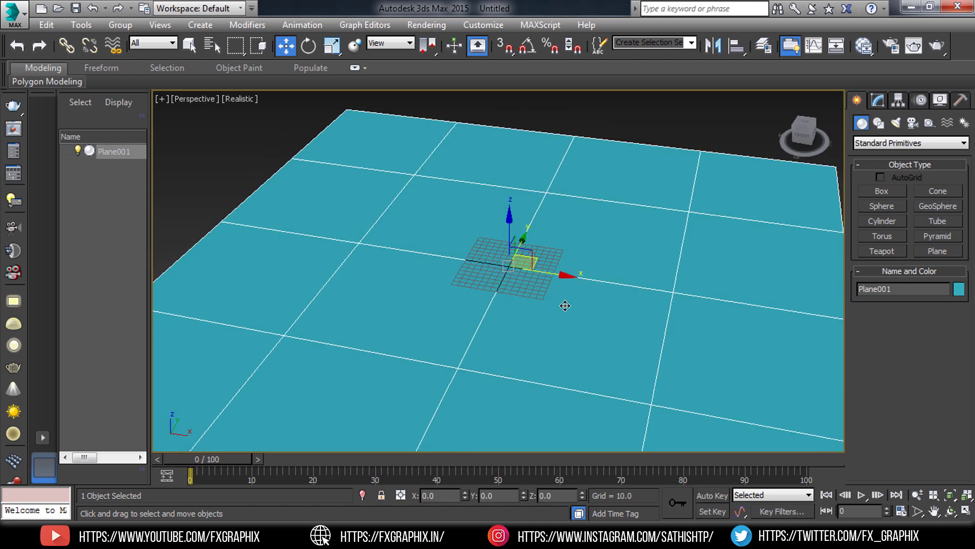
pyautogui.moveTo(564, 300)
pyautogui.keyDown('alt'); pyautogui.mouseDown(button='middle')
pyautogui.moveTo(575, 275)
pyautogui.moveTo(614, 286)
pyautogui.moveTo(613, 299)
pyautogui.mouseUp(button='middle'); pyautogui.keyUp('alt')
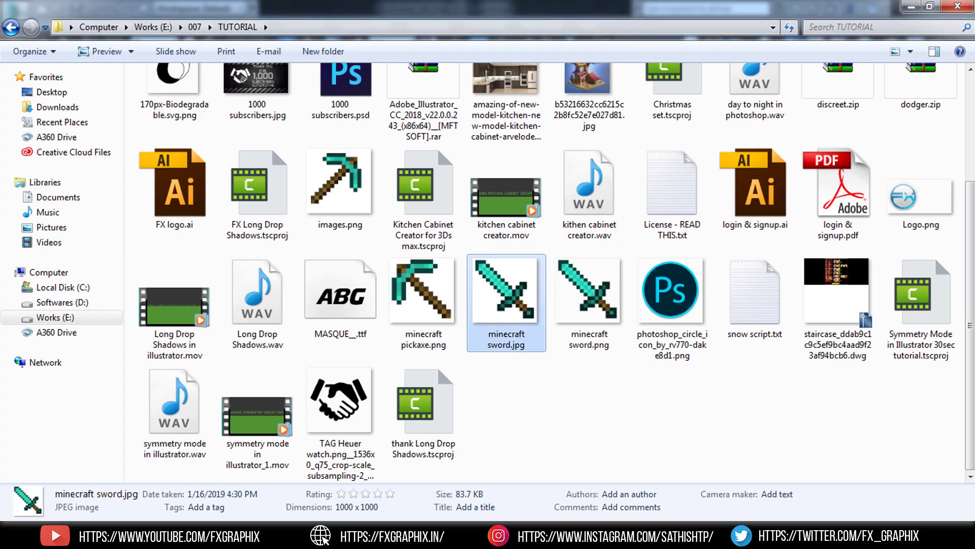
pyautogui.moveTo(510, 305)
pyautogui.mouseDown()
pyautogui.moveTo(436, 470)
pyautogui.moveTo(319, 497)
pyautogui.moveTo(325, 523)
pyautogui.moveTo(450, 391)
pyautogui.mouseUp()
pyautogui.moveTo(496, 306); pyautogui.dragTo(496, 306)
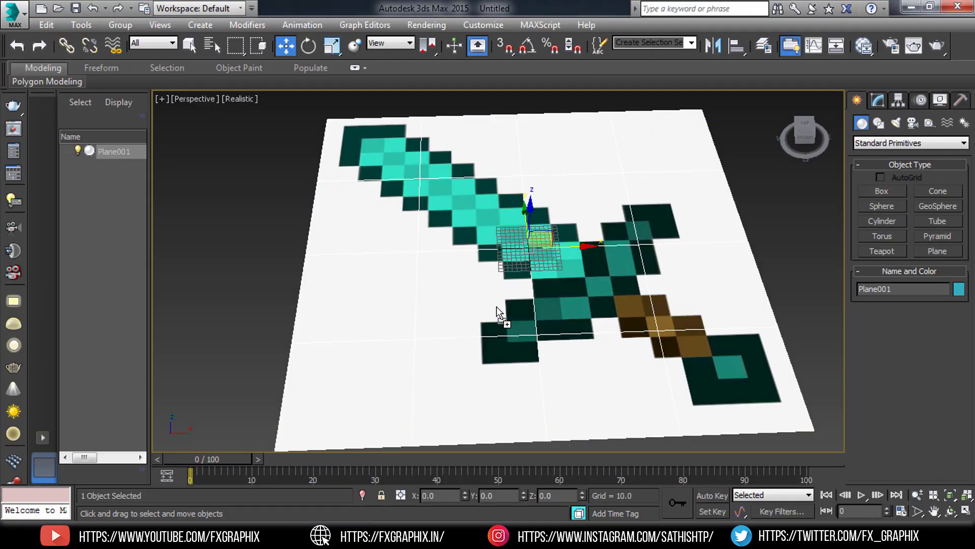
# - Maximize the Top viewport and show it shaded with the sword texture
pyautogui.moveTo(583, 304); pyautogui.dragTo(565, 294, button='middle')
pyautogui.hotkey('alt', 'w')
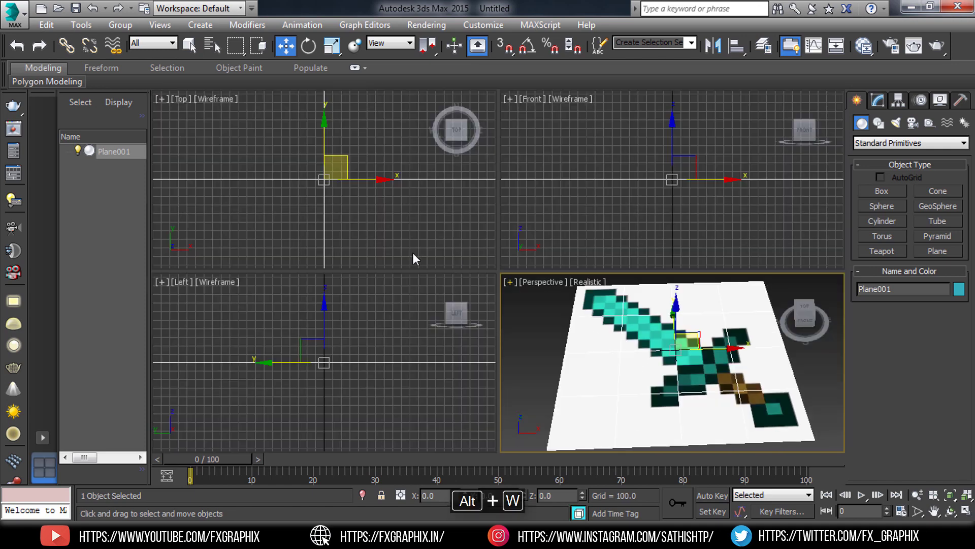
pyautogui.rightClick(411, 252)
pyautogui.hotkey('alt', 'w')
pyautogui.scroll(-3, 411, 252)
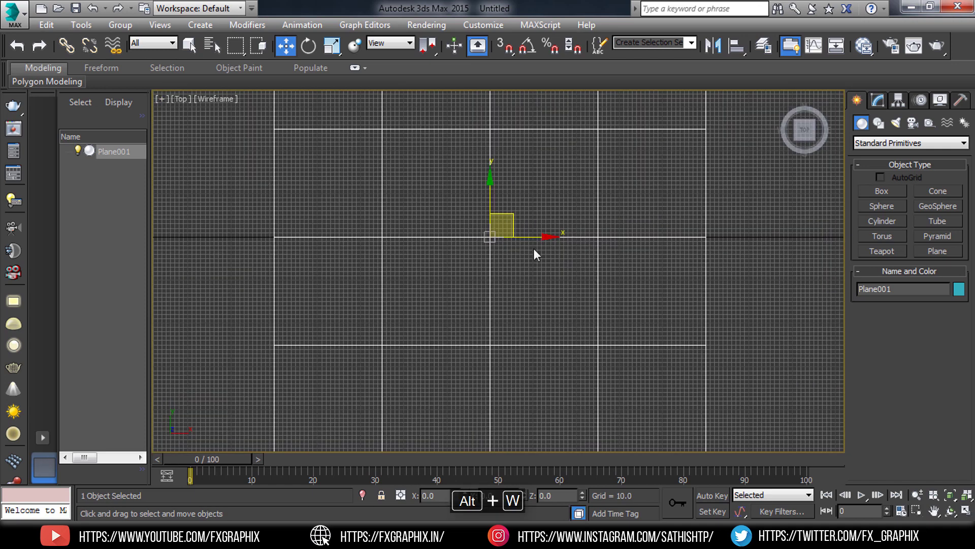
pyautogui.scroll(-2, 533, 248)
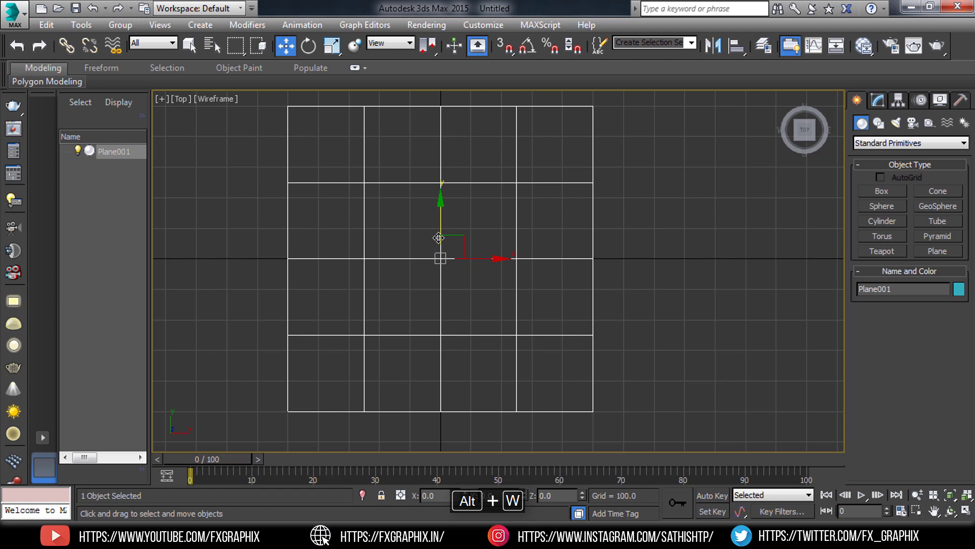
pyautogui.press('F3')
pyautogui.scroll(2, 493, 318)
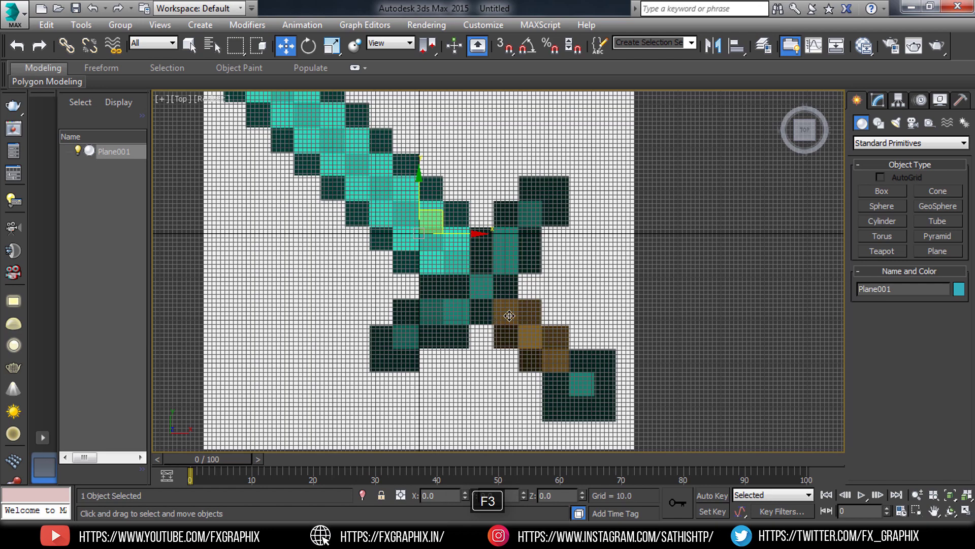
pyautogui.scroll(2, 577, 333)
pyautogui.scroll(2, 492, 168)
pyautogui.scroll(2, 602, 314)
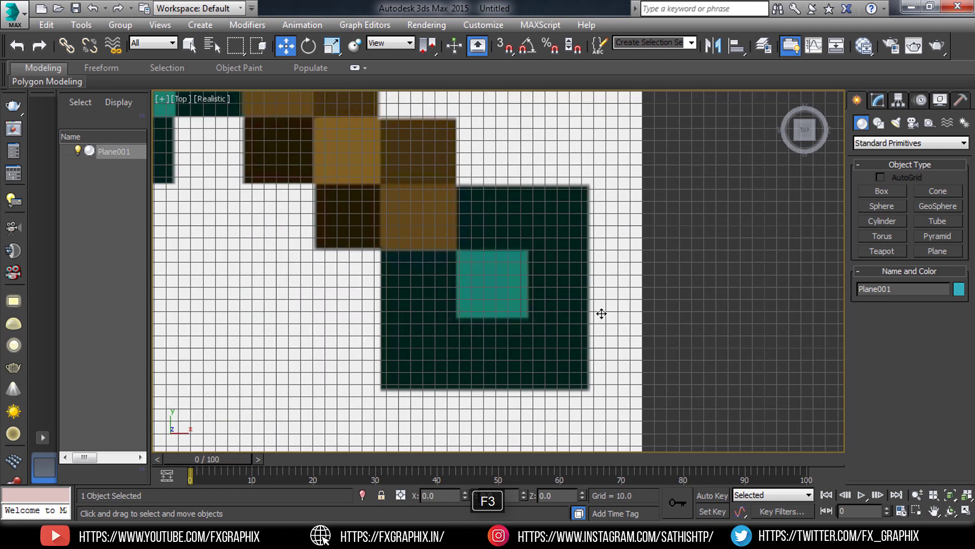
pyautogui.scroll(2, 601, 314)
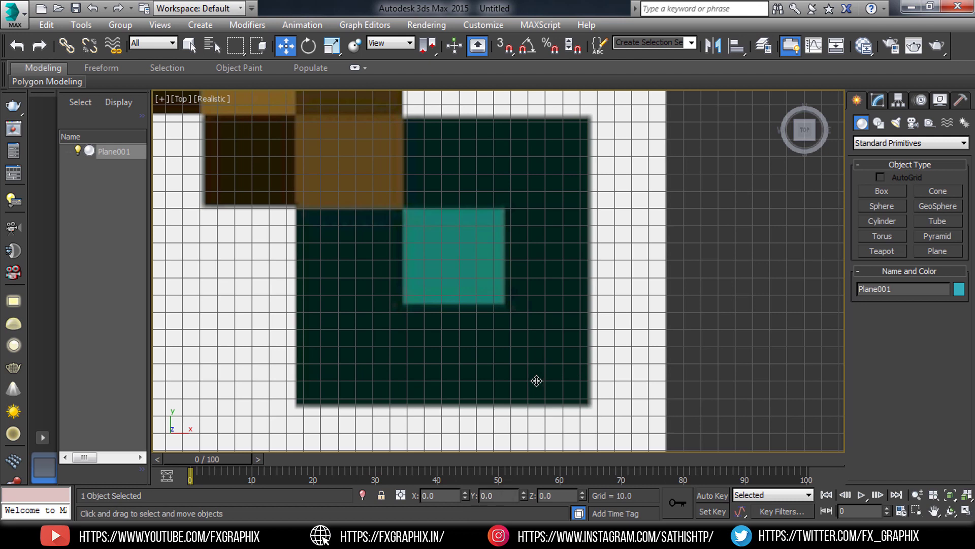
# - With Affect Pivot Only, move the plane's pivot to the pommel block's corner
pyautogui.click(898, 101)
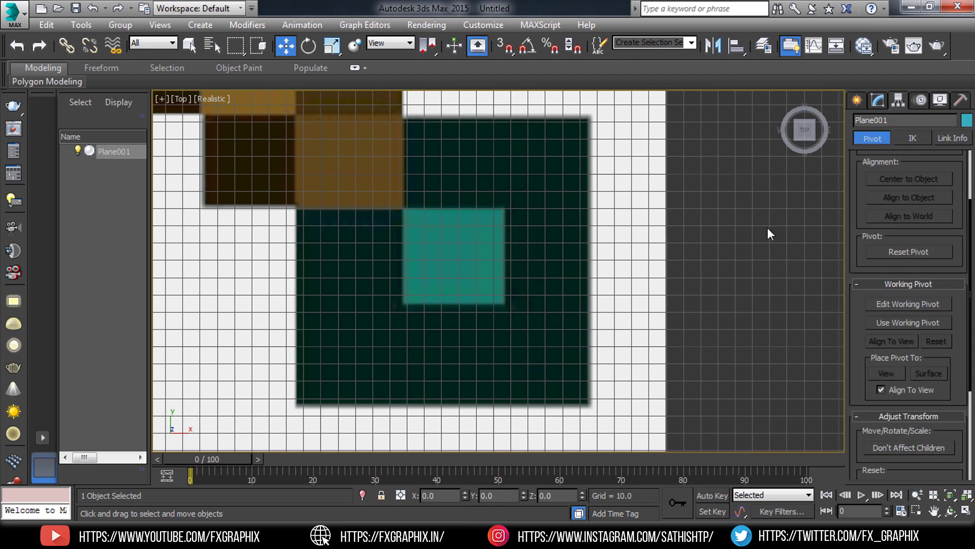
pyautogui.scroll(-3, 601, 235)
pyautogui.scroll(-2, 598, 232)
pyautogui.scroll(1, 600, 254)
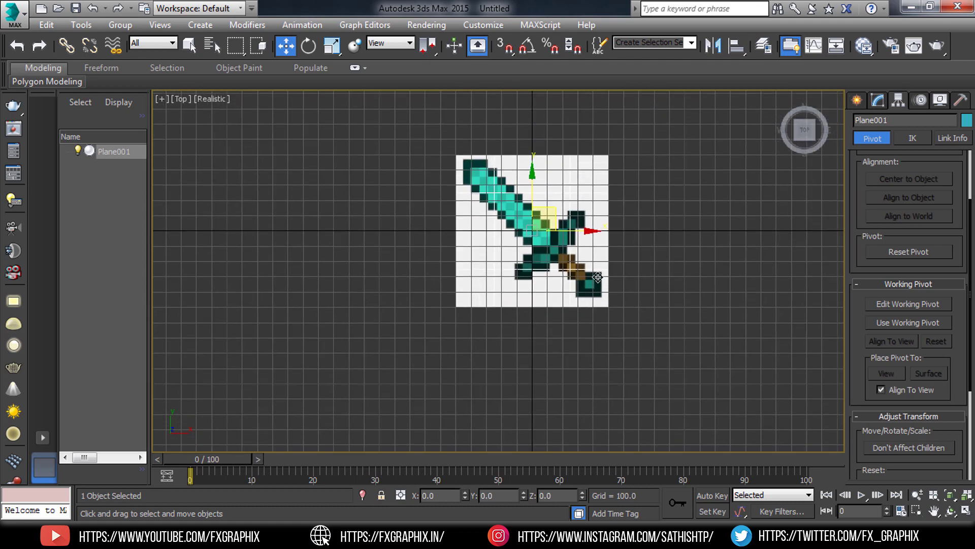
pyautogui.scroll(3, 633, 259)
pyautogui.moveTo(867, 169); pyautogui.dragTo(868, 255)
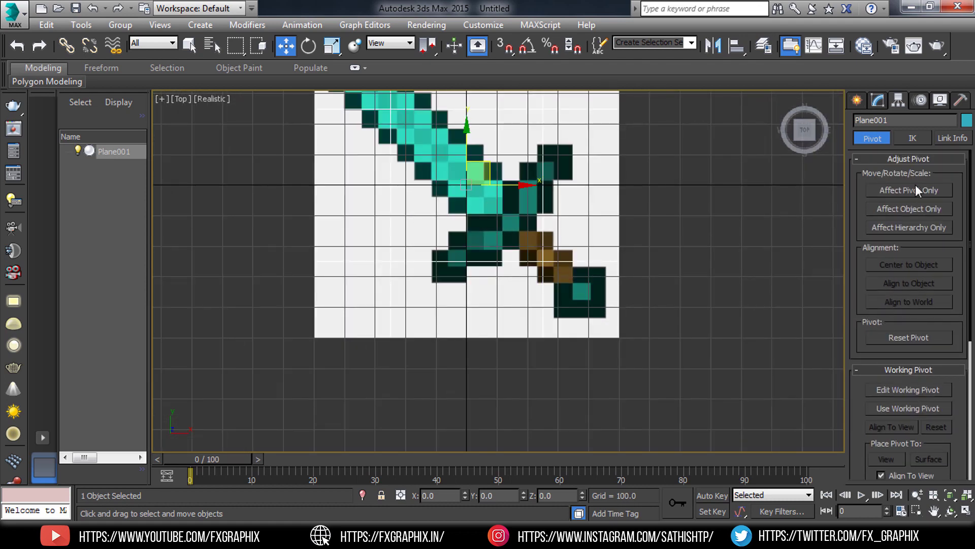
pyautogui.click(909, 191)
pyautogui.moveTo(464, 186)
pyautogui.mouseDown()
pyautogui.moveTo(581, 300)
pyautogui.moveTo(719, 392)
pyautogui.mouseUp()
pyautogui.scroll(3, 579, 294)
pyautogui.scroll(3, 579, 292)
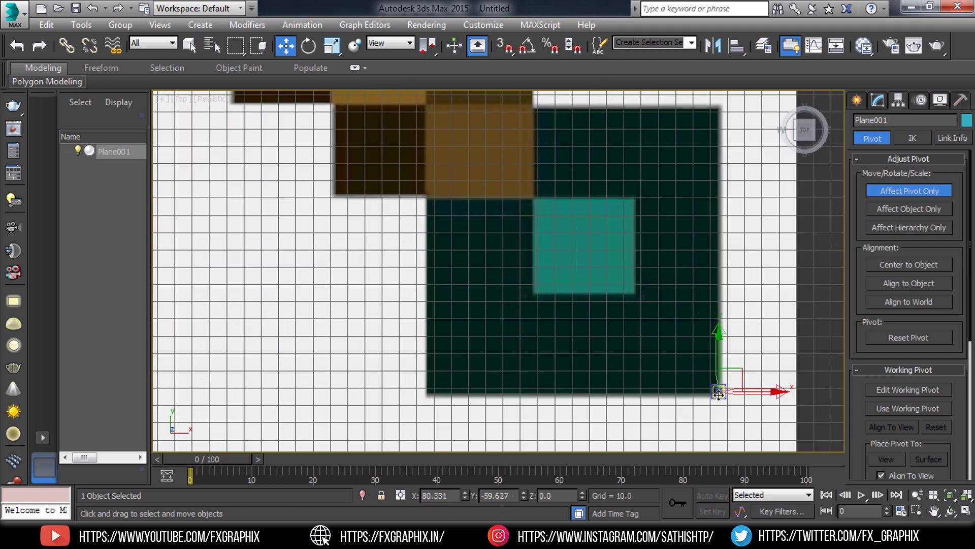
pyautogui.scroll(5, 718, 405)
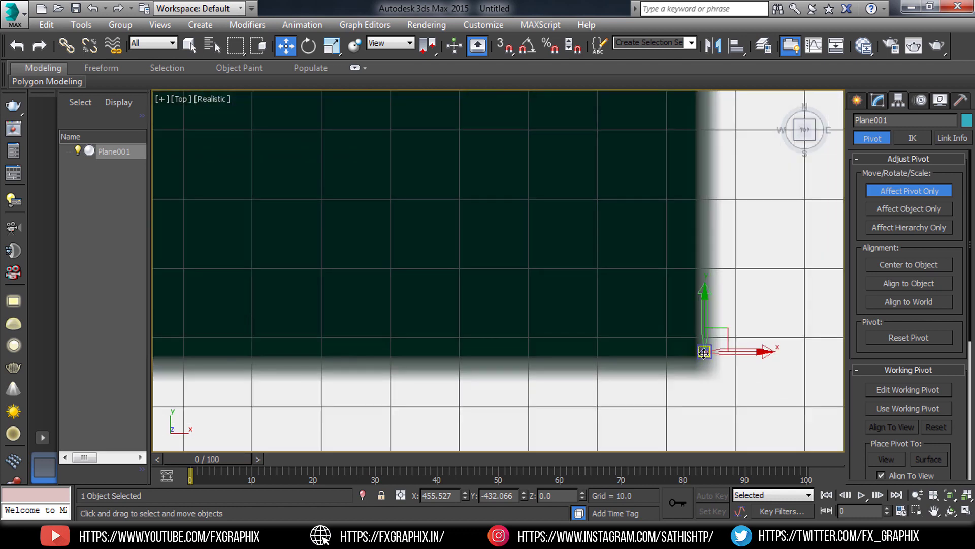
pyautogui.moveTo(704, 351); pyautogui.dragTo(694, 354)
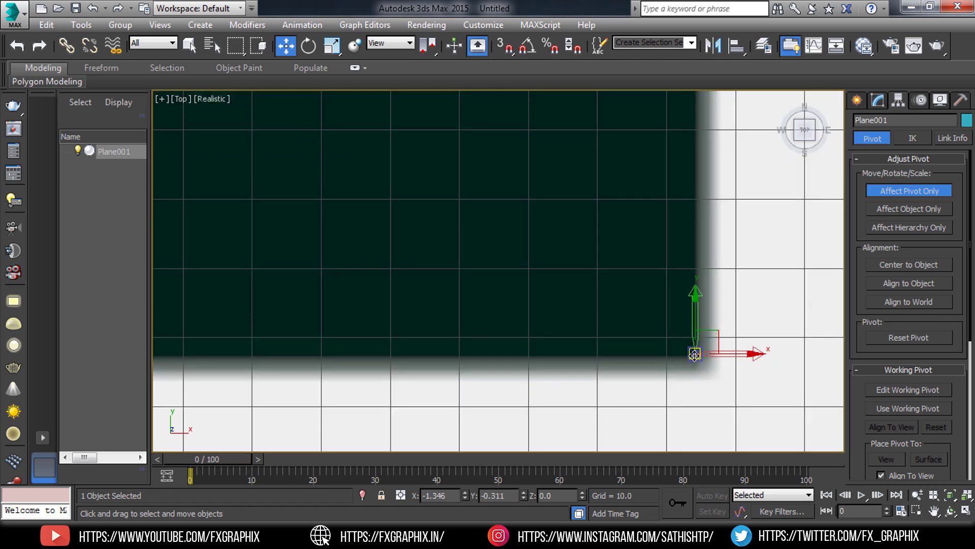
# - Turn off Affect Pivot Only and set snaps to Grid Points
pyautogui.click(895, 192)
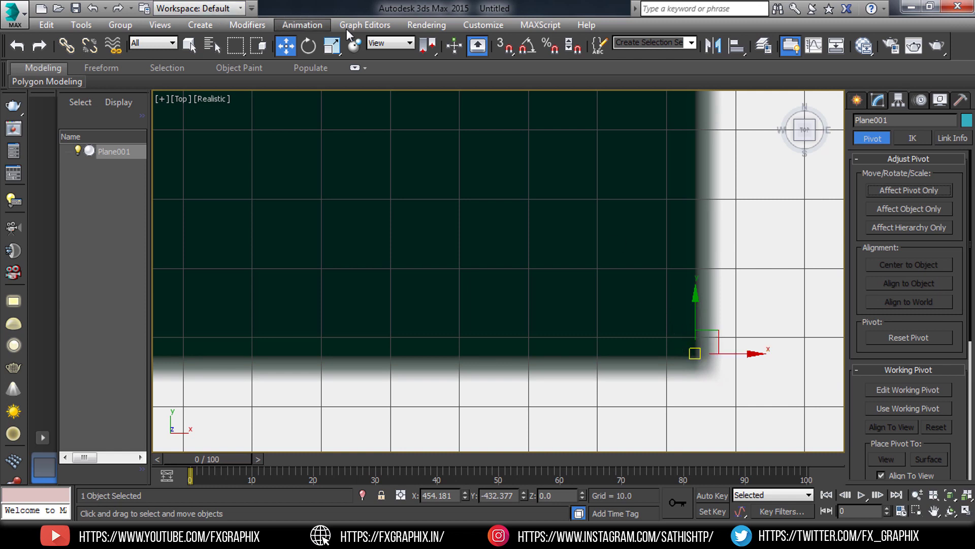
pyautogui.rightClick(507, 42)
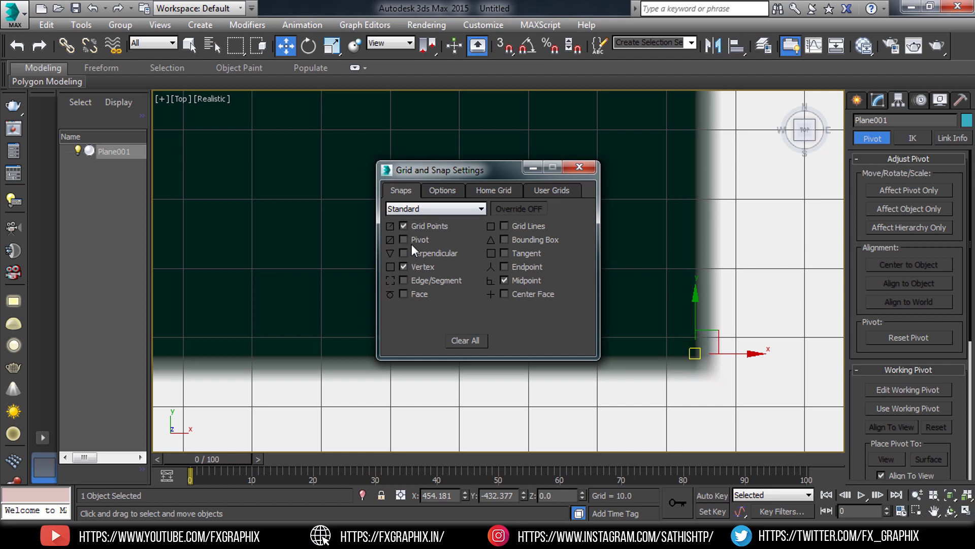
pyautogui.click(579, 166)
# - Snap the plane's pommel-corner pivot onto grid point X 460, Y -440
pyautogui.press('s')
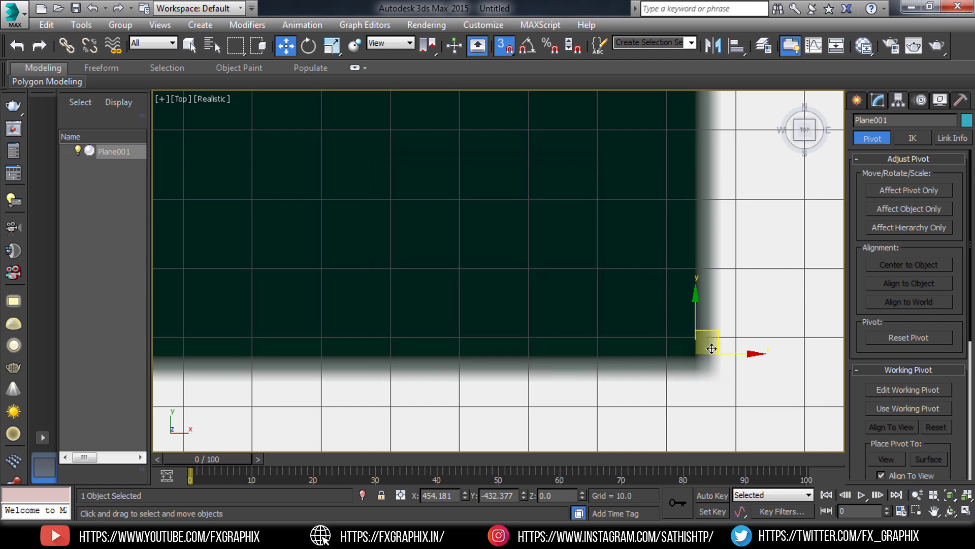
pyautogui.moveTo(700, 355); pyautogui.dragTo(739, 406)
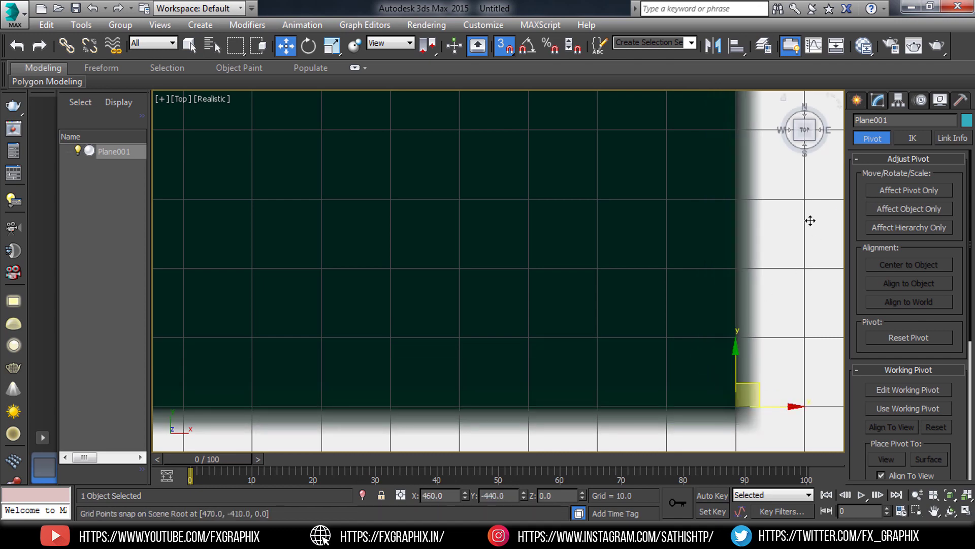
pyautogui.press('s')
pyautogui.scroll(-3, 522, 235)
pyautogui.scroll(-3, 442, 145)
pyautogui.moveTo(442, 145); pyautogui.dragTo(485, 312, button='middle')
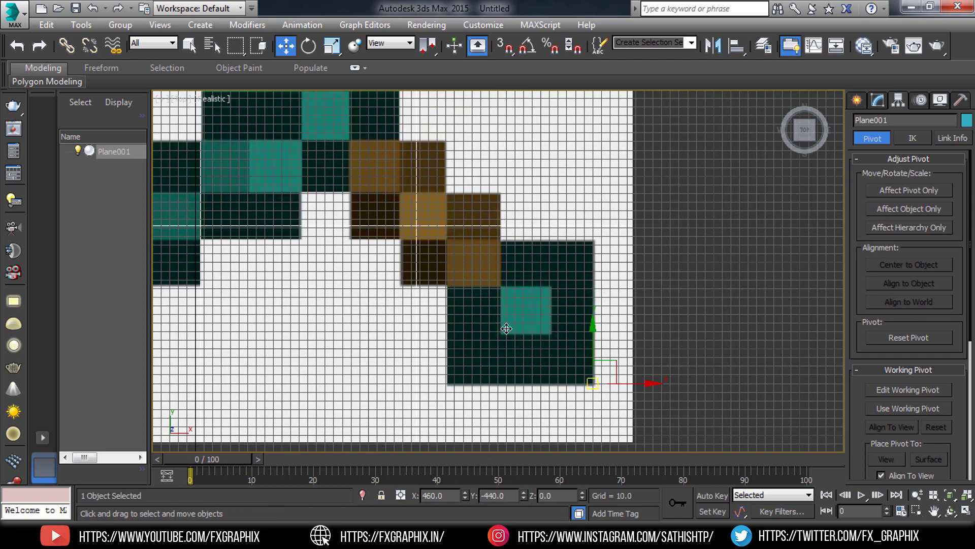
pyautogui.scroll(-2, 470, 257)
pyautogui.moveTo(471, 257); pyautogui.dragTo(609, 302, button='middle')
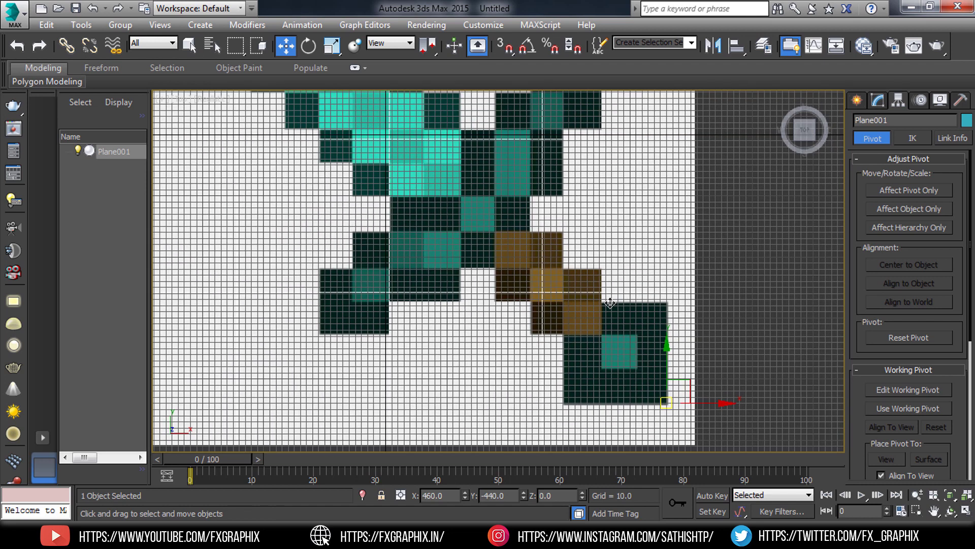
pyautogui.click(880, 101)
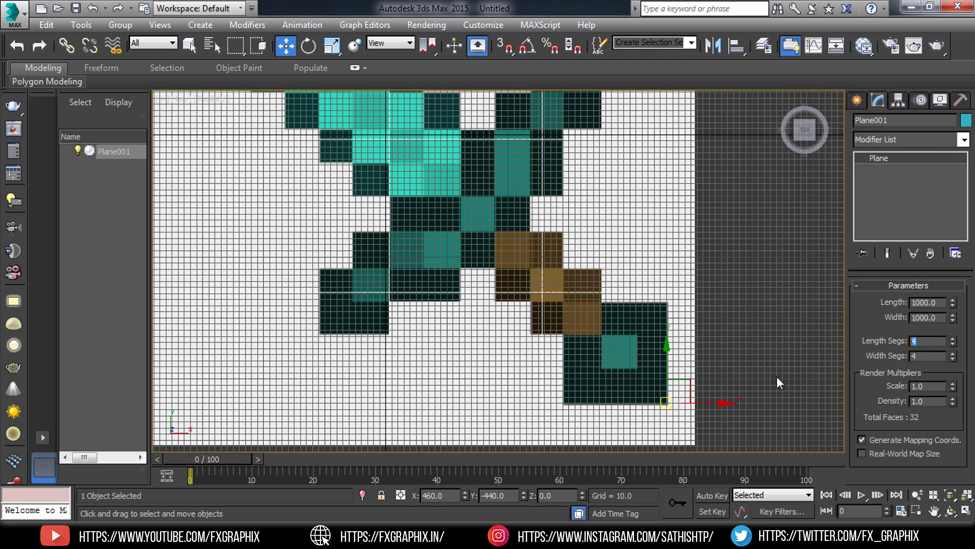
# - Set Length Segs and Width Segs to 1, then inspect the sword blade
pyautogui.write('1')
pyautogui.press('Tab')
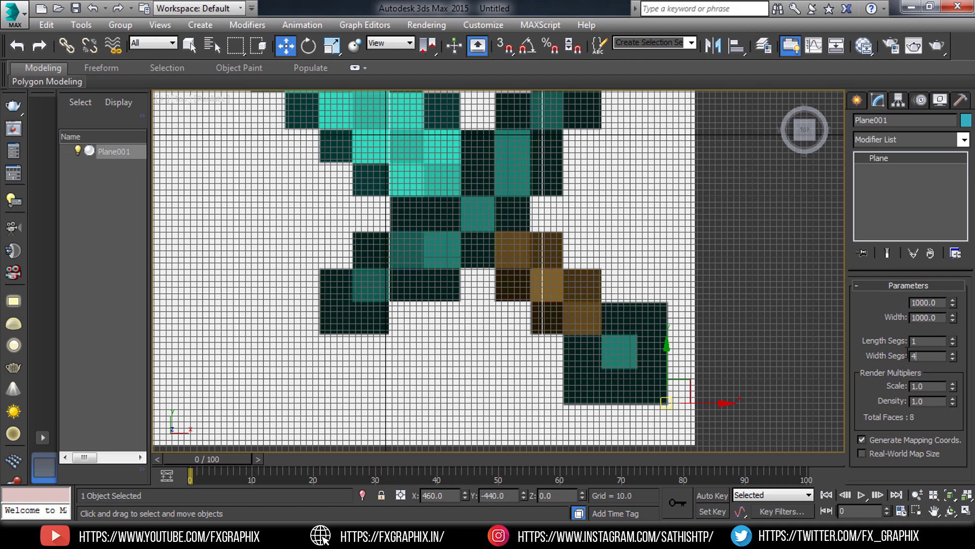
pyautogui.write('1')
pyautogui.press('Return')
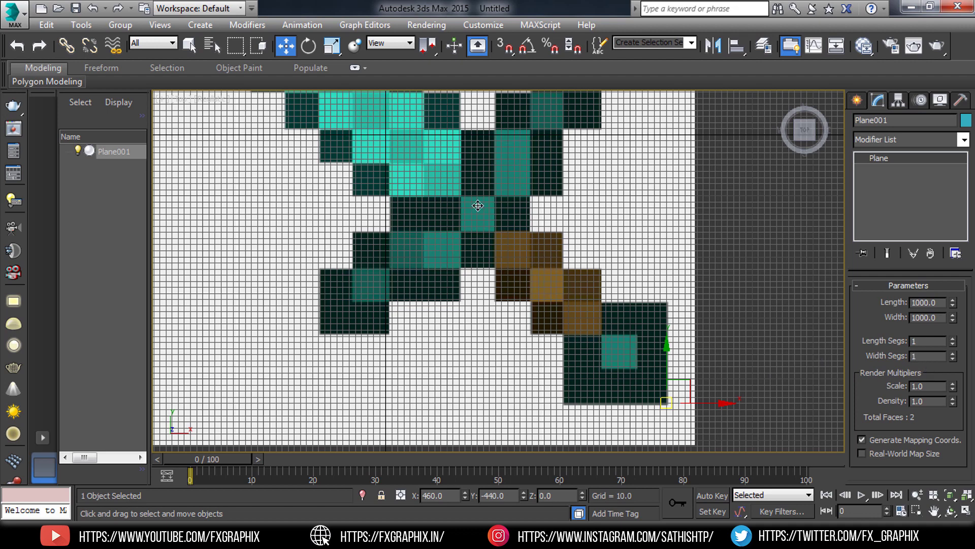
pyautogui.scroll(-2, 562, 255)
pyautogui.scroll(-2, 561, 264)
pyautogui.moveTo(561, 269); pyautogui.dragTo(569, 318, button='middle')
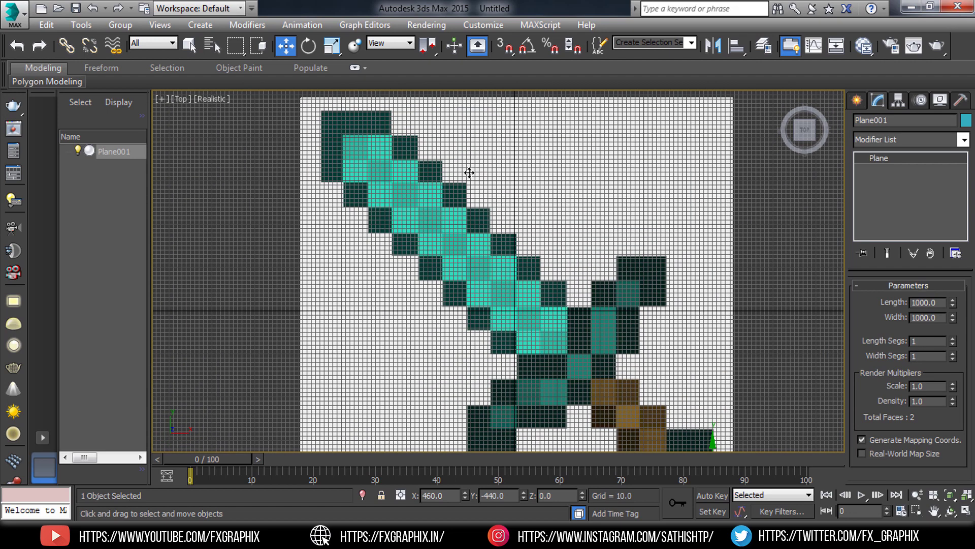
pyautogui.scroll(2, 351, 142)
pyautogui.scroll(2, 355, 203)
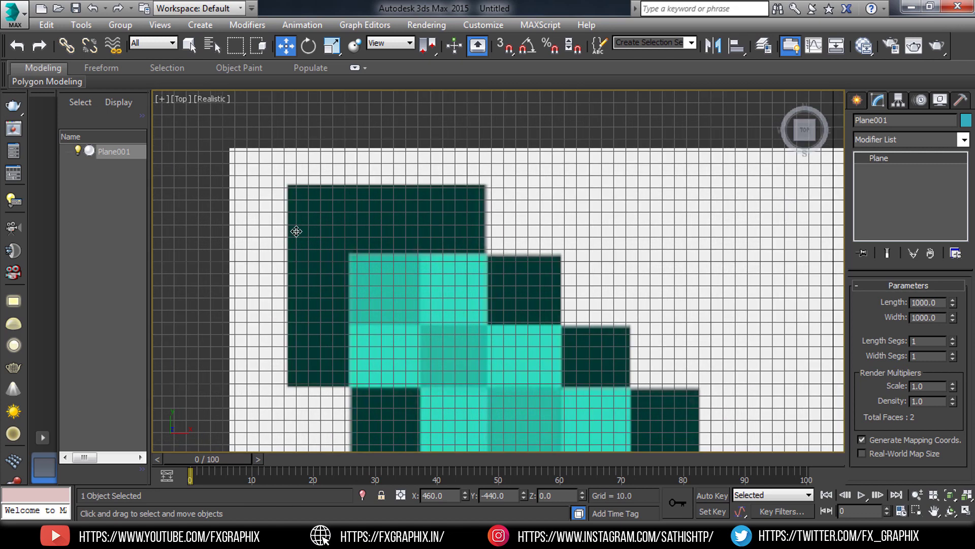
pyautogui.scroll(-3, 523, 292)
pyautogui.scroll(3, 523, 290)
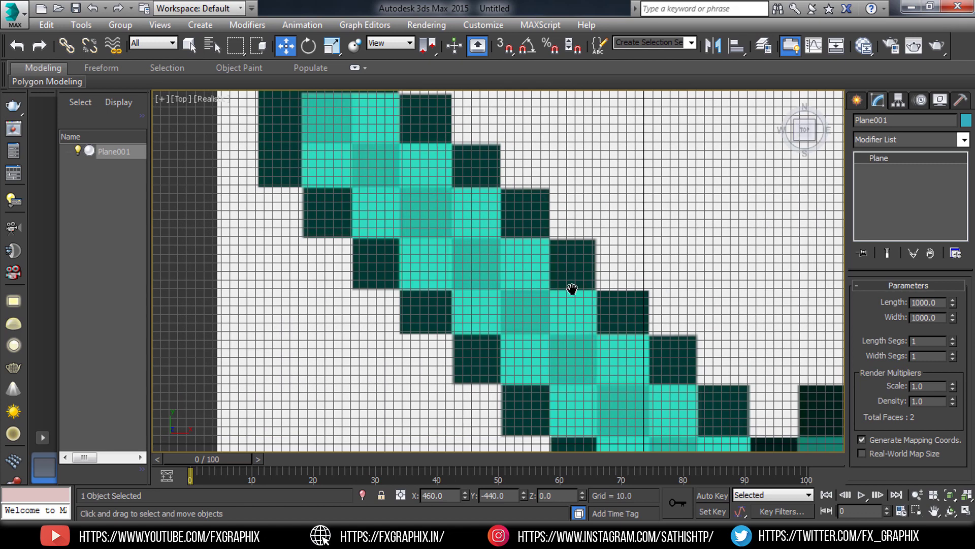
pyautogui.moveTo(571, 289); pyautogui.dragTo(542, 266, button='middle')
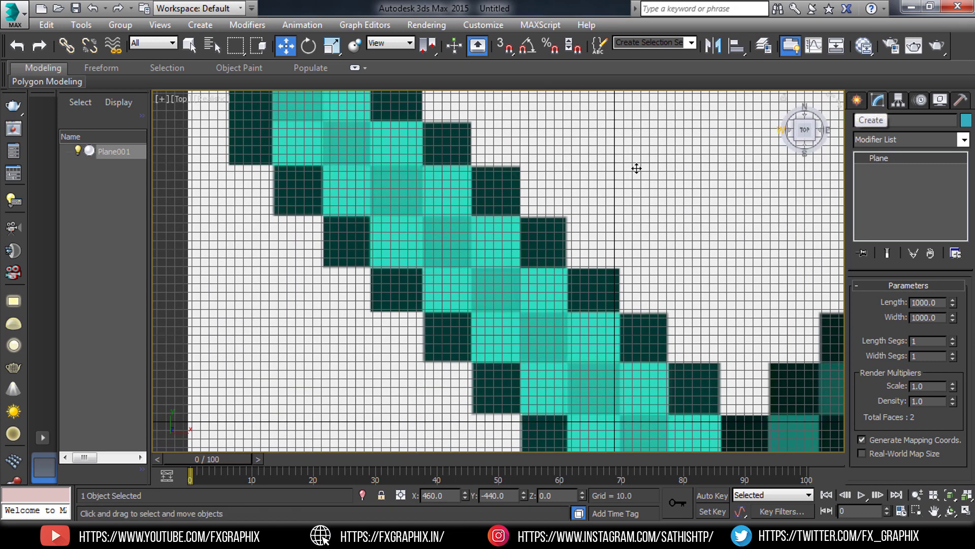
pyautogui.scroll(-2, 561, 206)
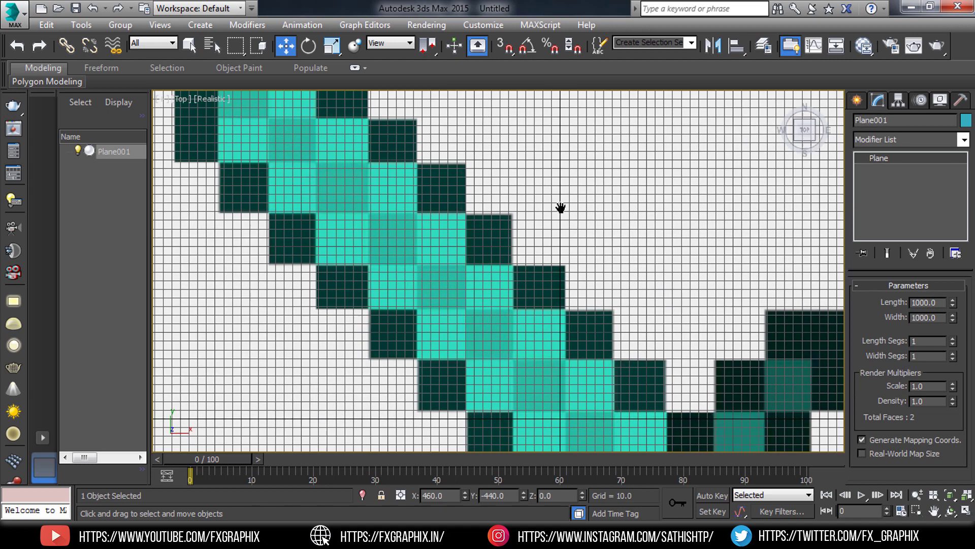
pyautogui.scroll(-5, 562, 206)
# - Shift-drag a copy of the sword plane beside it as Plane002
pyautogui.keyDown('shift'); pyautogui.moveTo(612, 333); pyautogui.dragTo(834, 243); pyautogui.keyUp('shift')
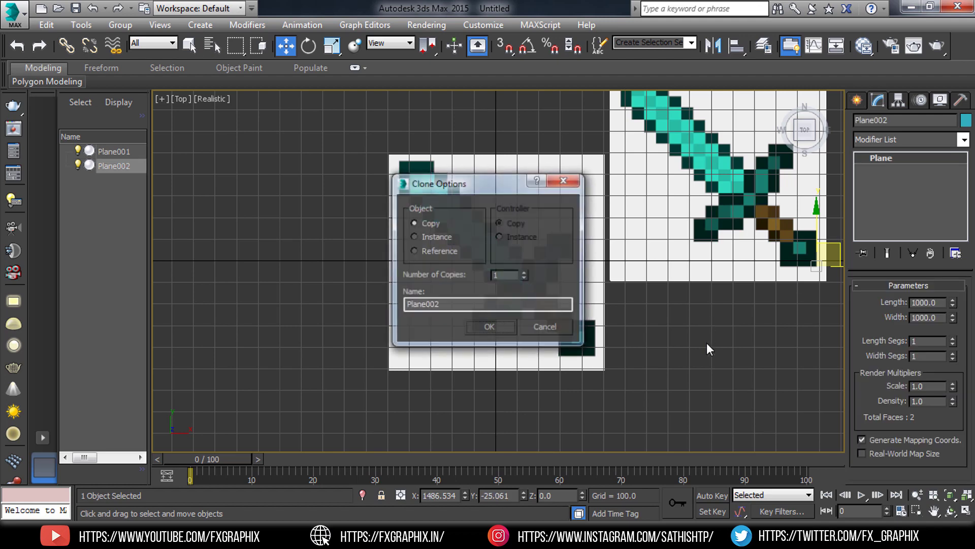
pyautogui.click(495, 328)
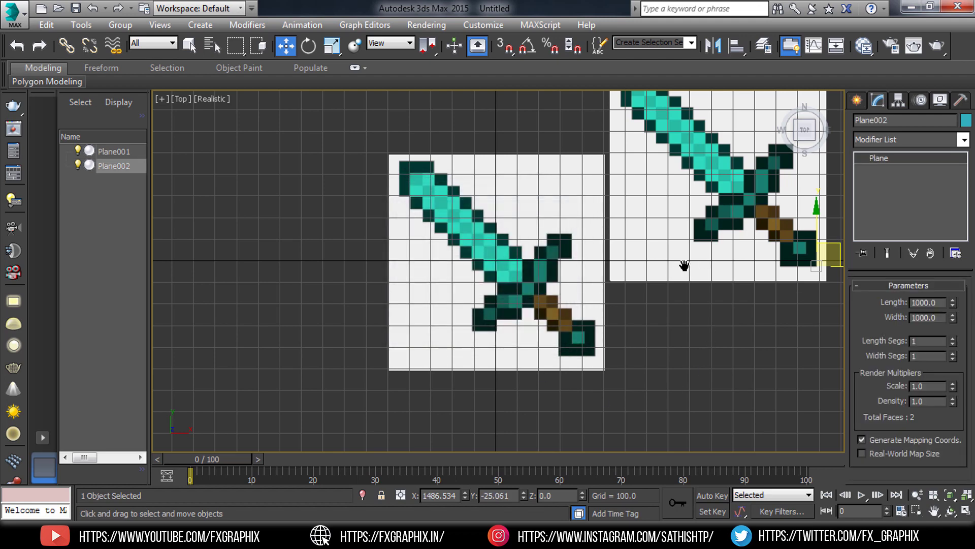
pyautogui.scroll(-2, 684, 265)
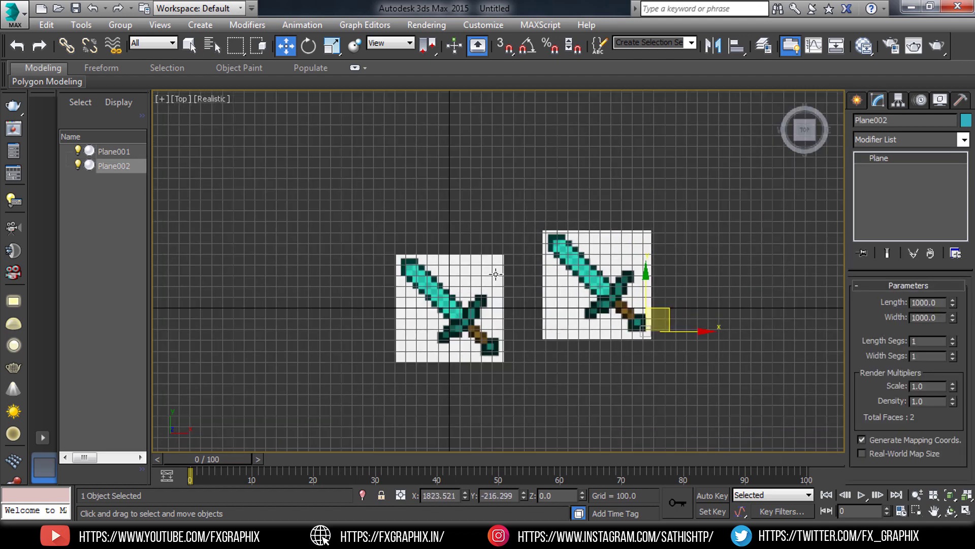
pyautogui.moveTo(452, 287); pyautogui.dragTo(533, 259, button='middle')
pyautogui.scroll(3, 536, 256)
# - Centre the view on the original Plane001 and clear the selection
pyautogui.click(564, 133)
pyautogui.scroll(-1, 546, 246)
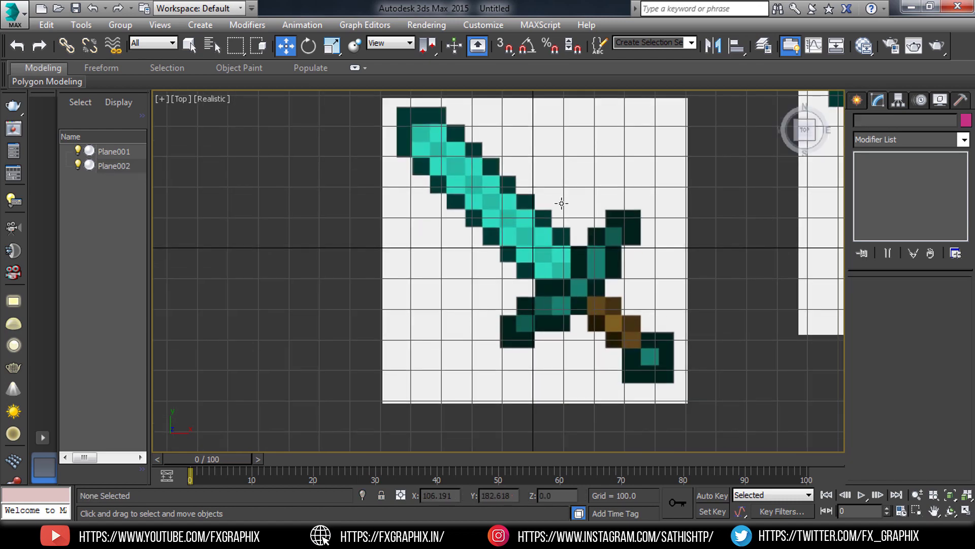
pyautogui.scroll(3, 559, 209)
pyautogui.click(561, 209)
pyautogui.scroll(-2, 562, 209)
pyautogui.moveTo(562, 209)
pyautogui.mouseDown(button='middle')
pyautogui.moveTo(538, 246)
pyautogui.moveTo(543, 232)
pyautogui.mouseUp(button='middle')
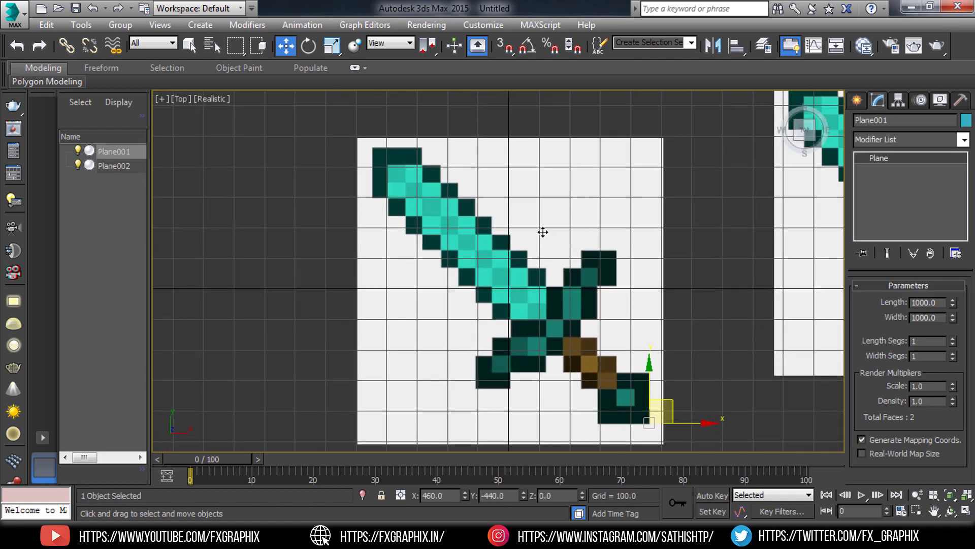
pyautogui.click(713, 230)
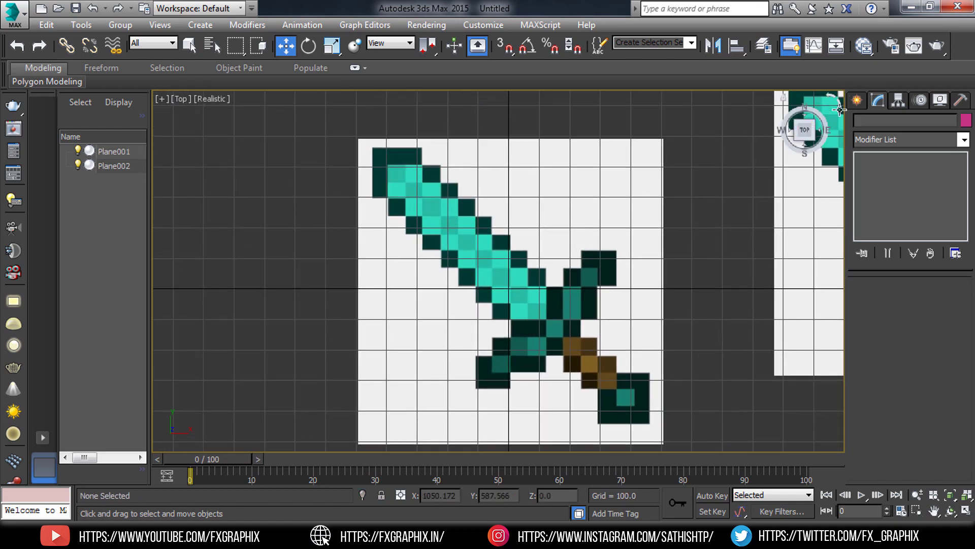
pyautogui.click(859, 104)
# - Arm the Line spline tool with Corner vertex types and zoom onto the pommel
pyautogui.click(878, 122)
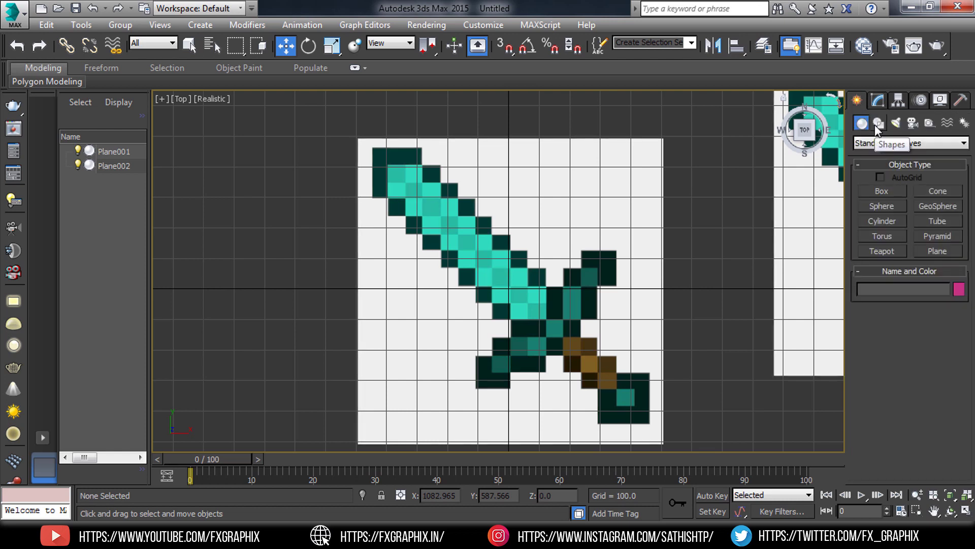
pyautogui.click(888, 203)
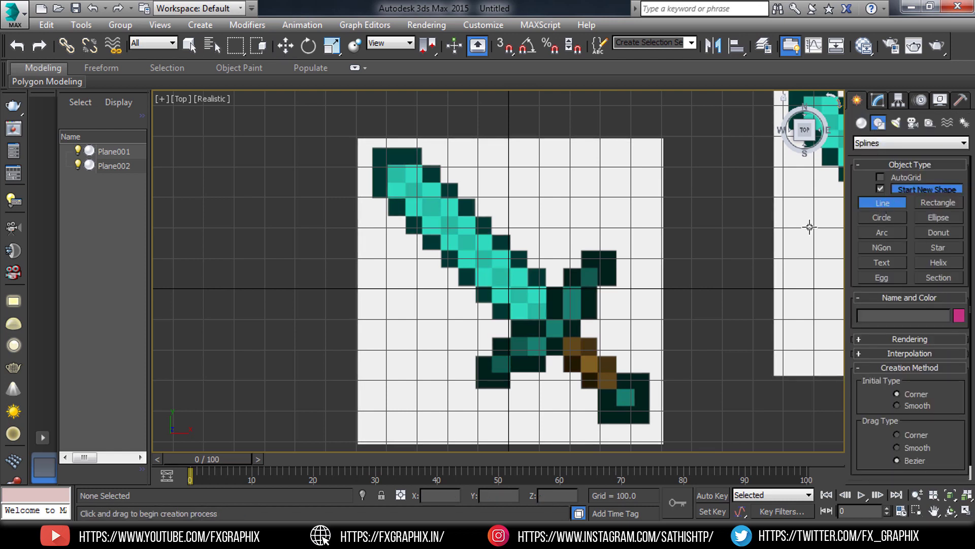
pyautogui.scroll(-2, 956, 403)
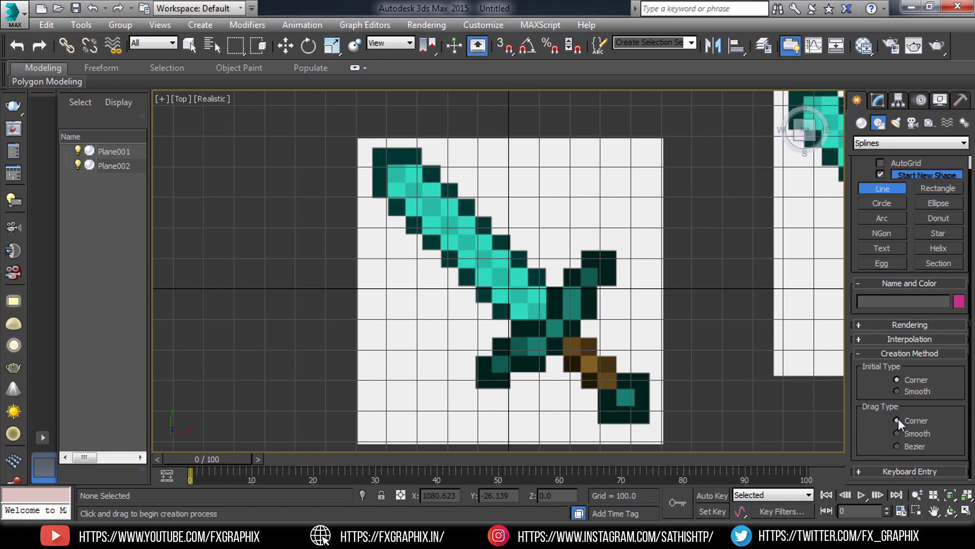
pyautogui.scroll(-3, 570, 257)
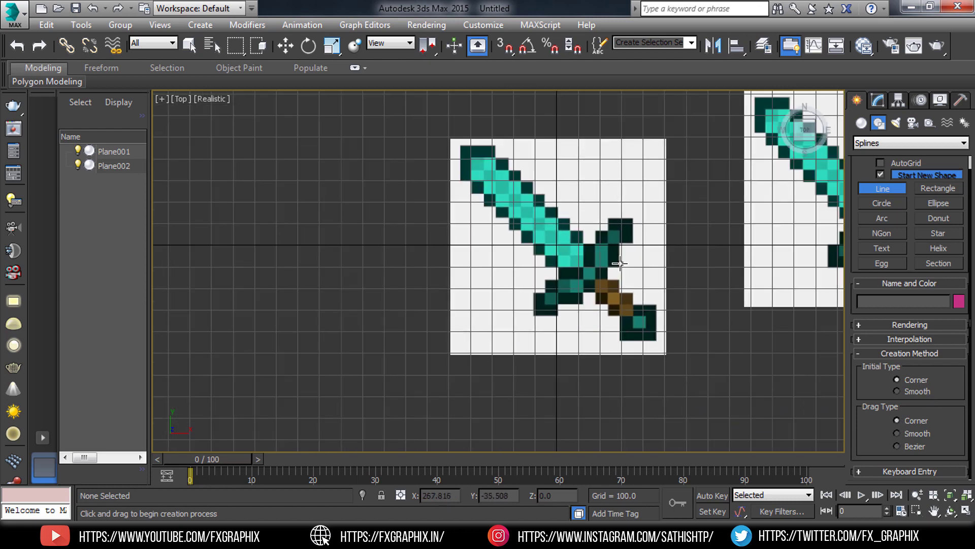
pyautogui.scroll(3, 648, 342)
pyautogui.scroll(5, 649, 341)
pyautogui.scroll(5, 667, 320)
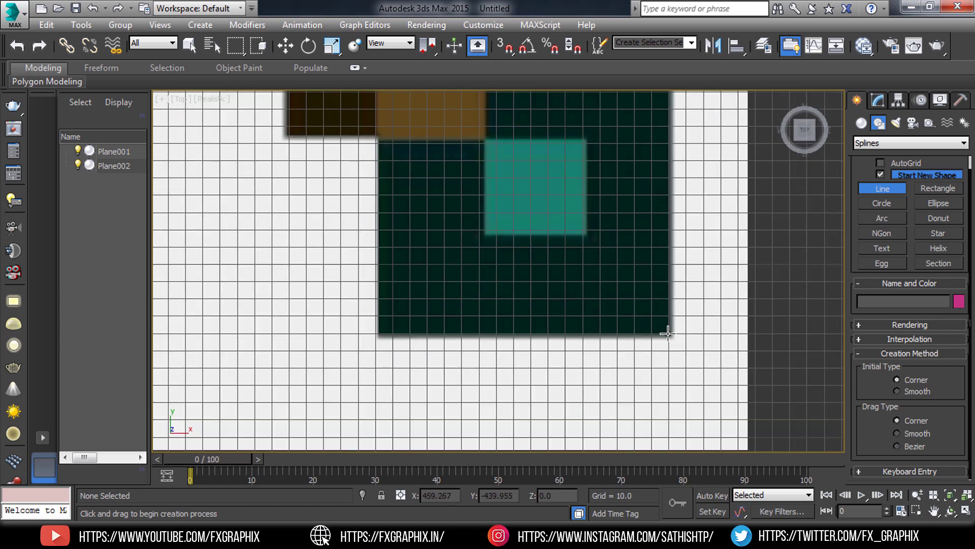
# - Cancel the first unsnapped line attempt and enable Grid Points snapping
pyautogui.click(667, 332)
pyautogui.moveTo(660, 232); pyautogui.dragTo(622, 396, button='middle')
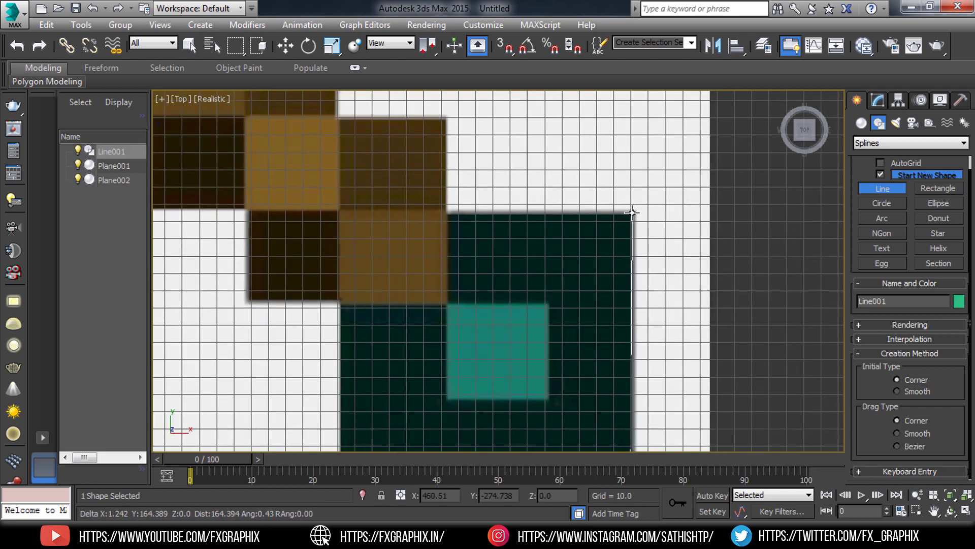
pyautogui.rightClick(632, 212)
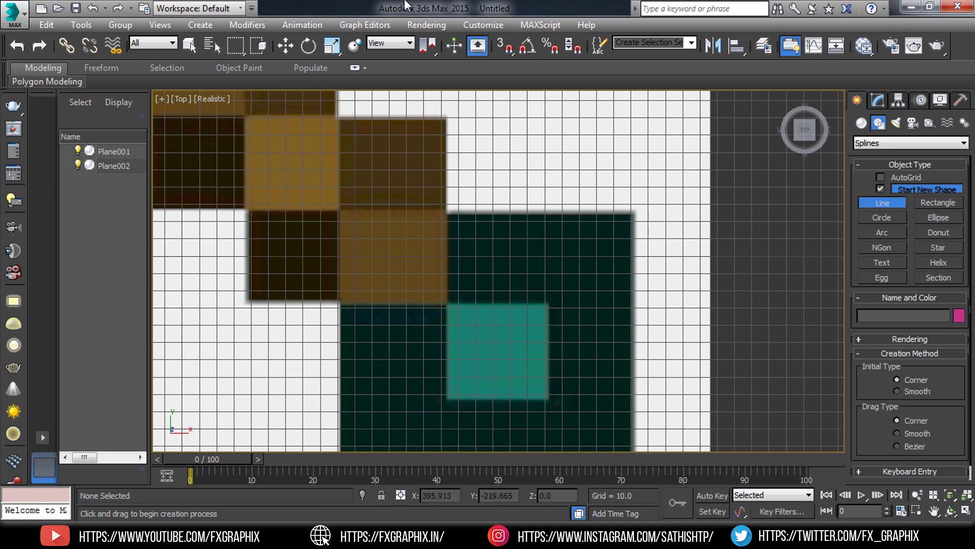
pyautogui.rightClick(501, 51)
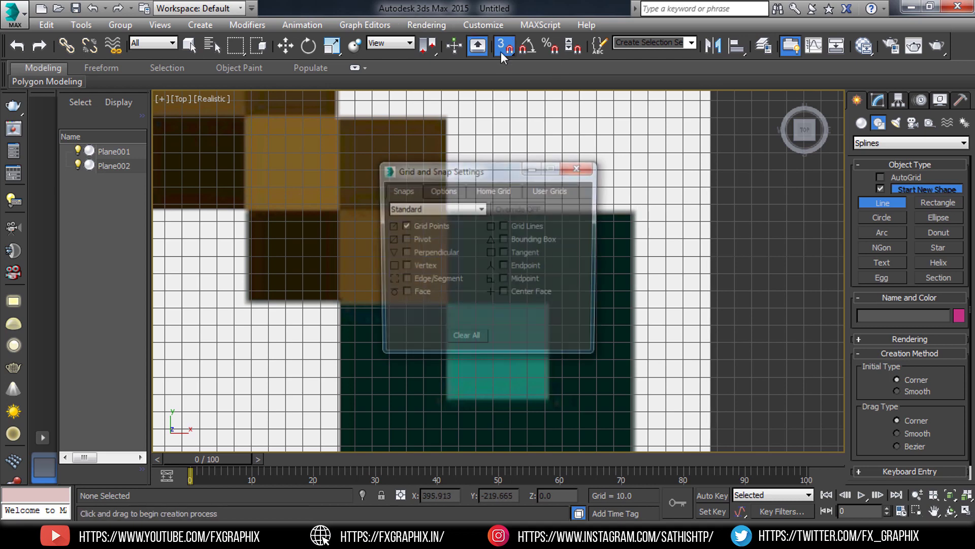
pyautogui.click(579, 166)
# - Start Line001 at the plane's corner and trace the first outline corners
pyautogui.moveTo(629, 446); pyautogui.dragTo(630, 324, button='middle')
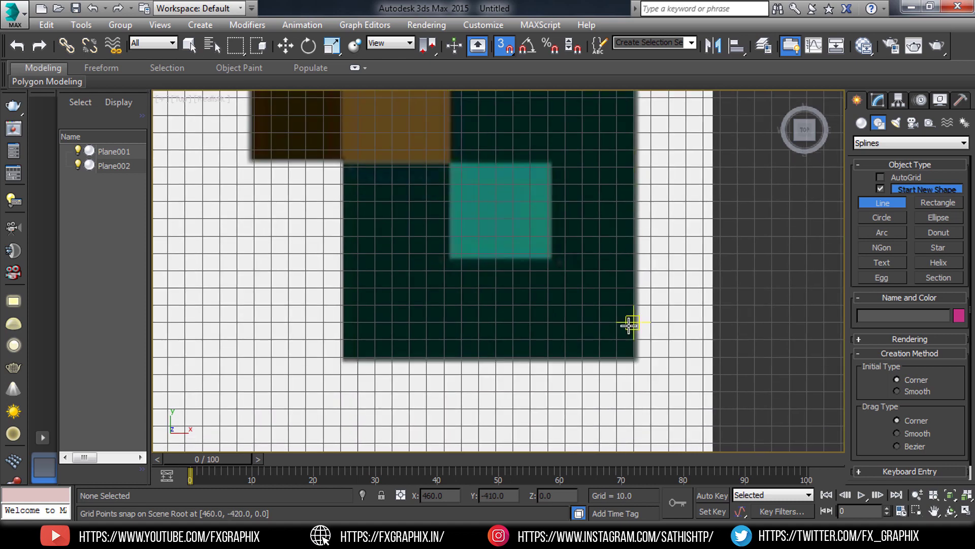
pyautogui.click(634, 356)
pyautogui.moveTo(631, 200); pyautogui.dragTo(635, 331, button='middle')
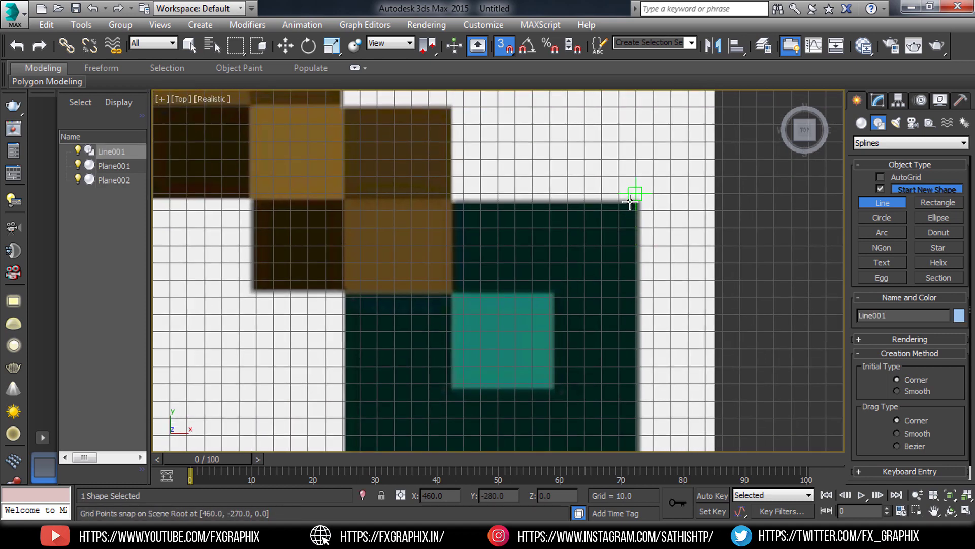
pyautogui.click(446, 210)
pyautogui.rightClick(445, 109)
pyautogui.moveTo(399, 124); pyautogui.dragTo(541, 289, button='middle')
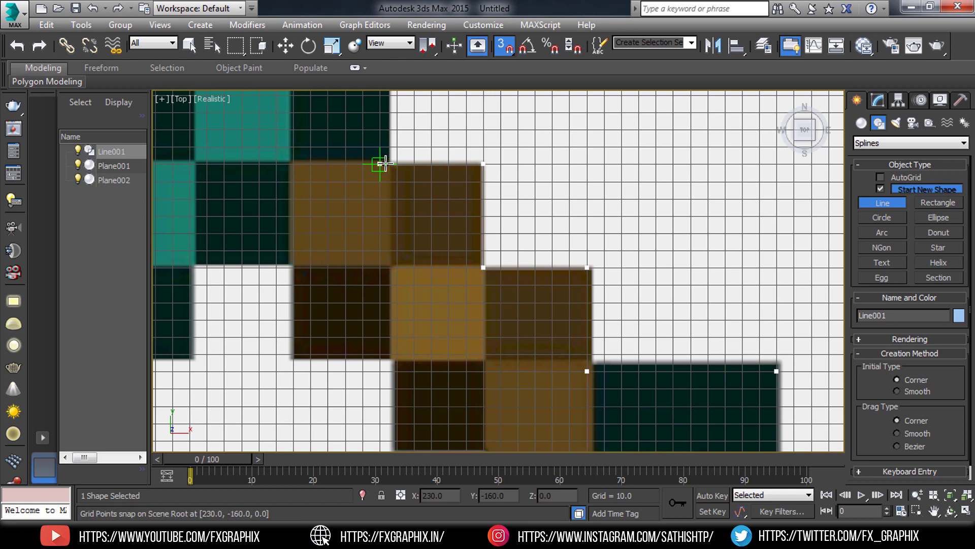
pyautogui.moveTo(413, 180); pyautogui.dragTo(450, 350, button='middle')
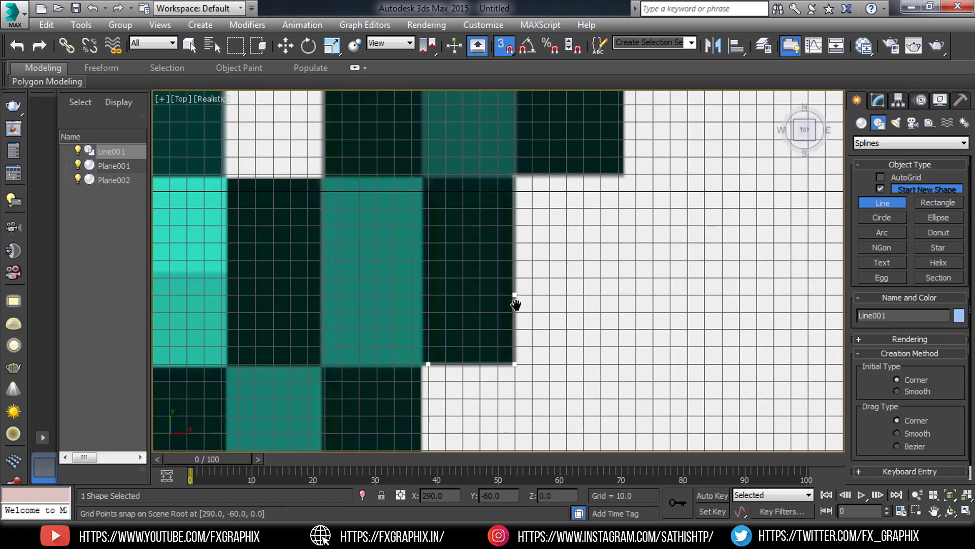
pyautogui.moveTo(524, 172); pyautogui.dragTo(294, 257, button='middle')
# - Trace the remaining staircase corners and close the spline at the first vertex
pyautogui.click(468, 145)
pyautogui.click(318, 201)
pyautogui.click(318, 113)
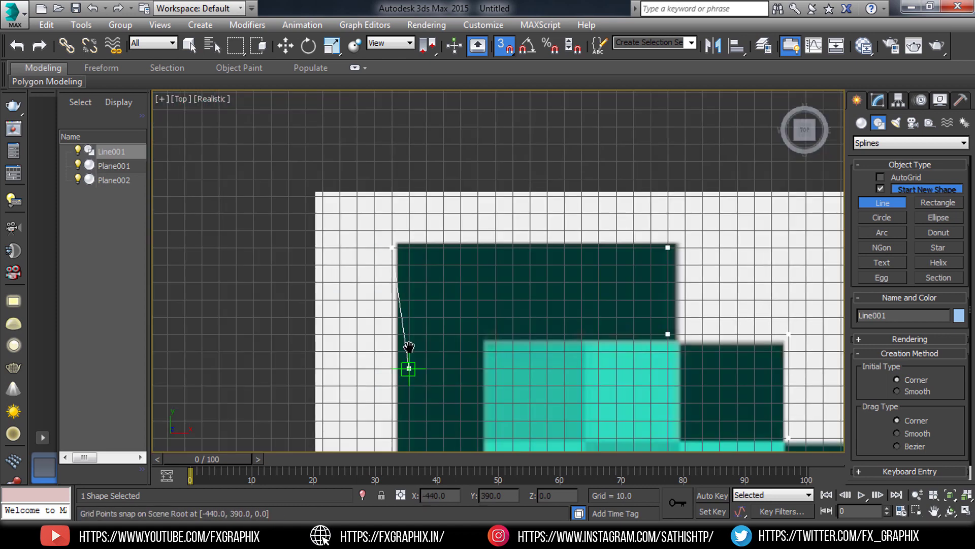
pyautogui.moveTo(317, 113)
pyautogui.mouseDown(button='middle')
pyautogui.moveTo(552, 341)
pyautogui.moveTo(572, 327)
pyautogui.moveTo(642, 322)
pyautogui.mouseUp(button='middle')
pyautogui.click(552, 341)
pyautogui.click(586, 325)
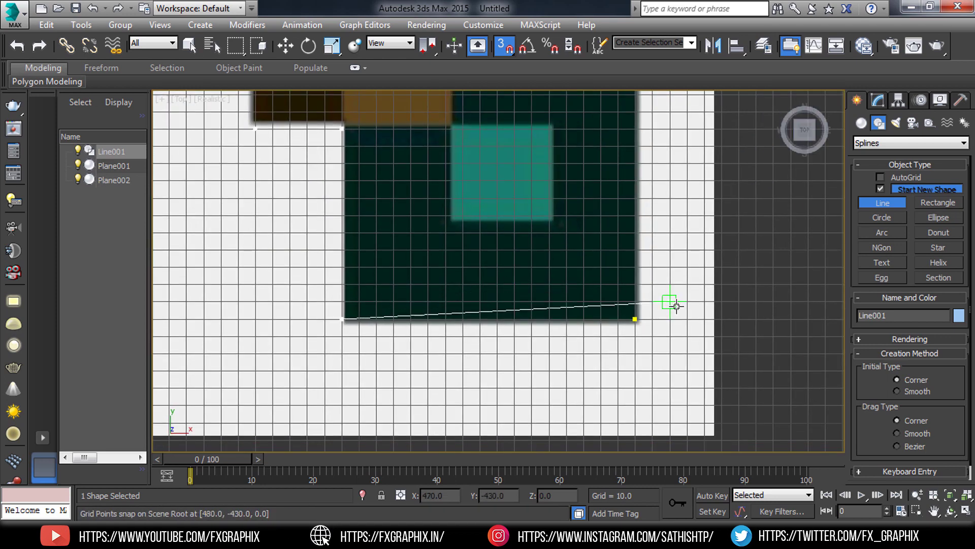
pyautogui.click(634, 319)
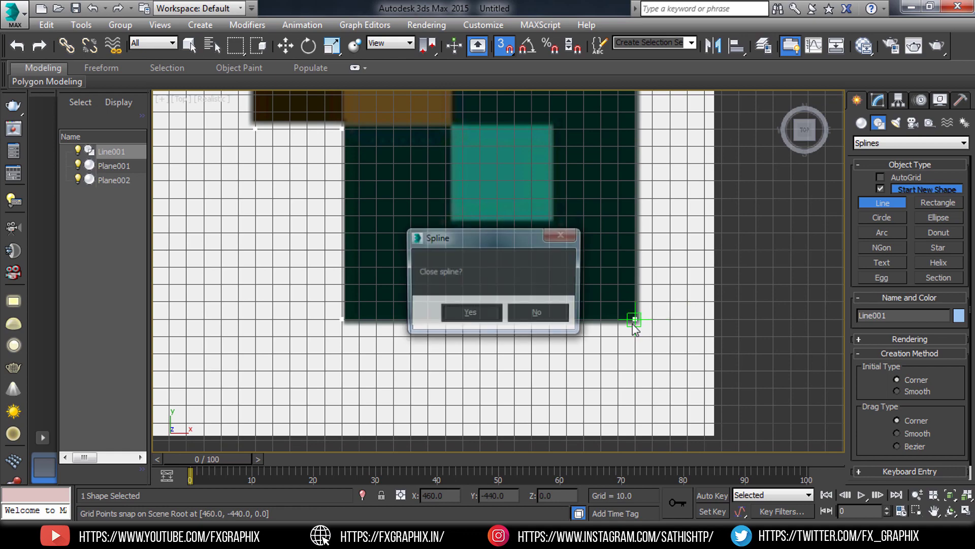
pyautogui.click(486, 310)
# - Review the traced sword outline, then end Line creation and open Line001 in the Modify panel
pyautogui.scroll(-3, 485, 183)
pyautogui.scroll(-2, 540, 279)
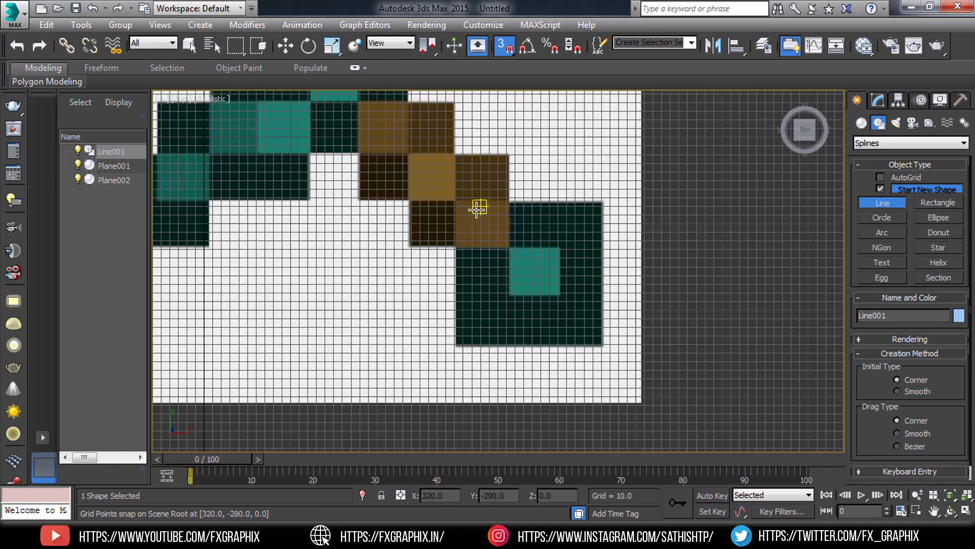
pyautogui.scroll(-1, 475, 207)
pyautogui.scroll(-2, 629, 322)
pyautogui.moveTo(584, 218); pyautogui.dragTo(581, 284, button='middle')
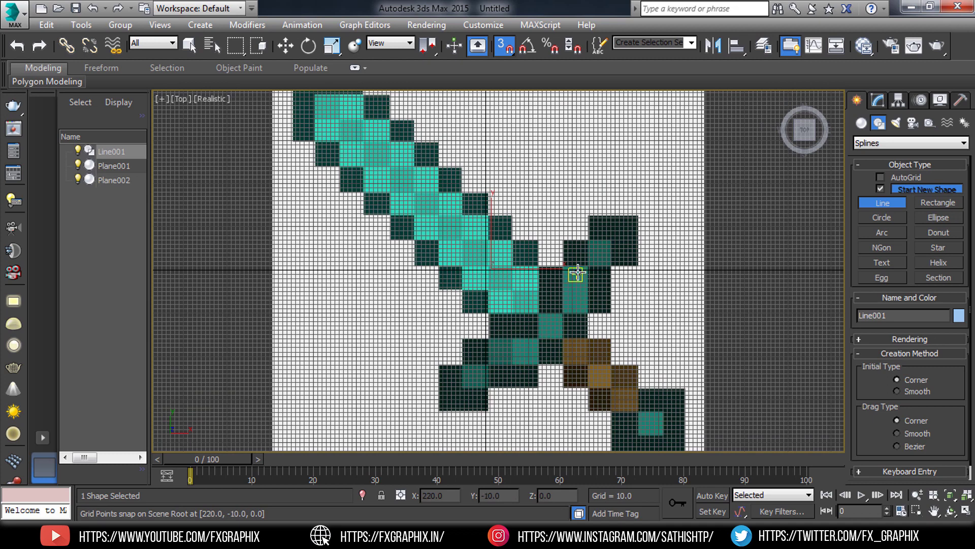
pyautogui.moveTo(583, 264); pyautogui.dragTo(593, 306, button='middle')
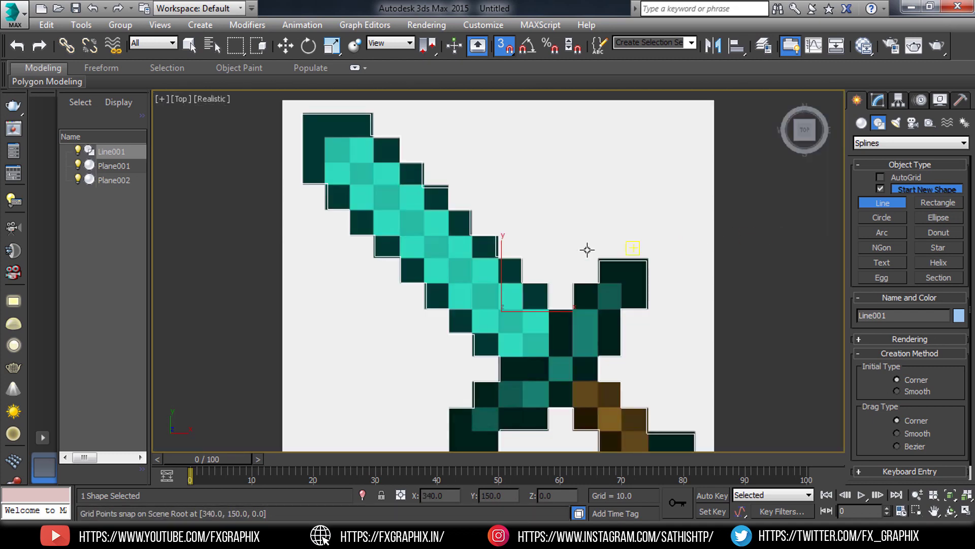
pyautogui.moveTo(583, 248); pyautogui.dragTo(590, 277, button='middle')
pyautogui.scroll(2, 497, 244)
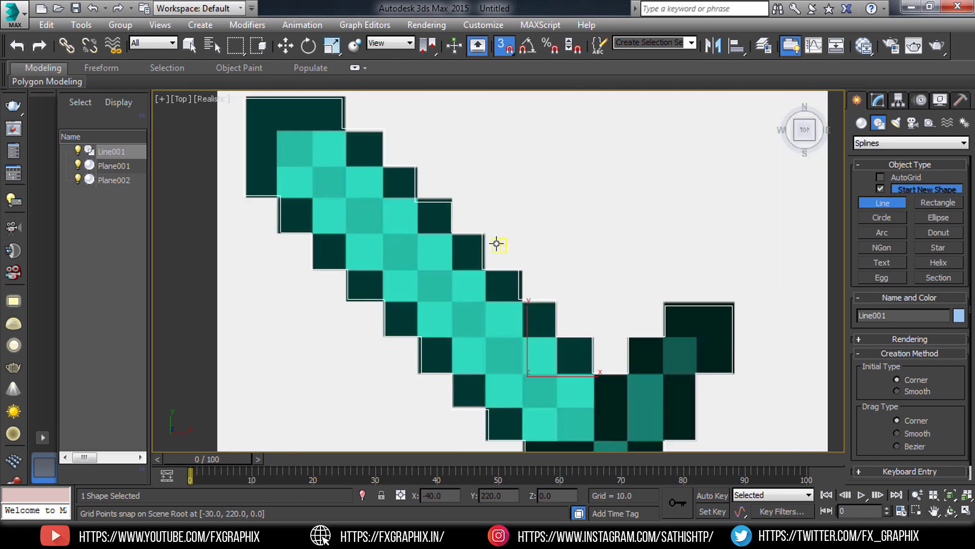
pyautogui.moveTo(497, 244); pyautogui.dragTo(504, 262, button='middle')
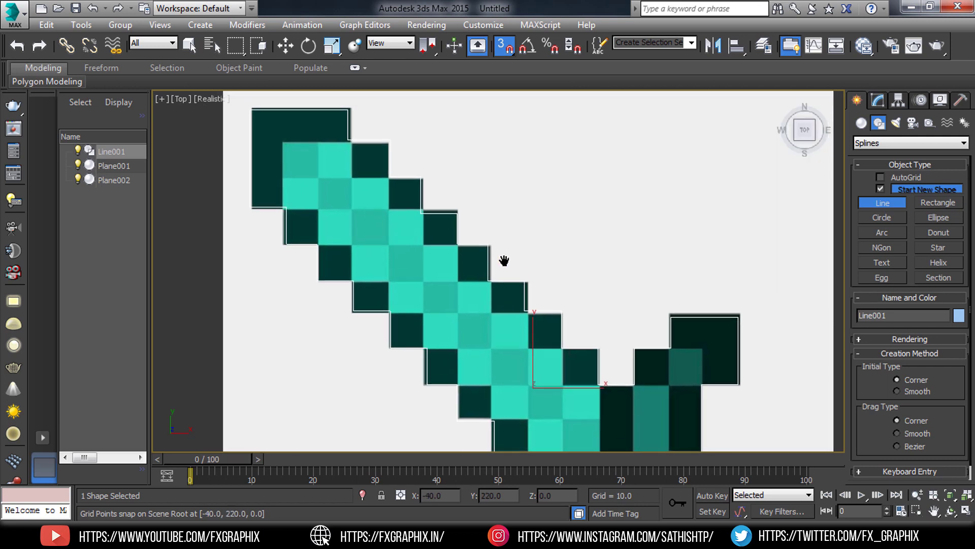
pyautogui.click(872, 203)
pyautogui.click(878, 105)
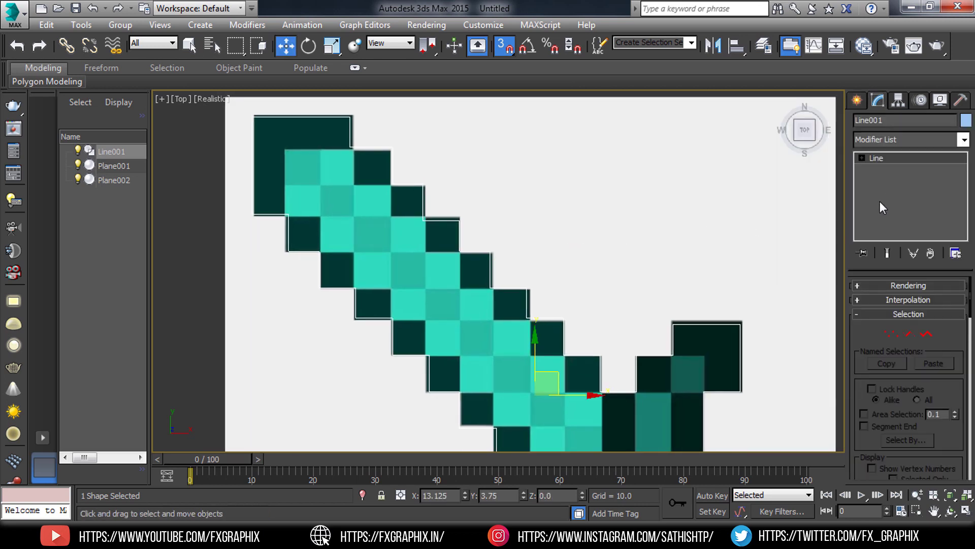
# - Switch Line001 to Vertex sub-object level and bring the crossguard into view
pyautogui.click(891, 335)
pyautogui.moveTo(610, 303); pyautogui.dragTo(495, 234, button='middle')
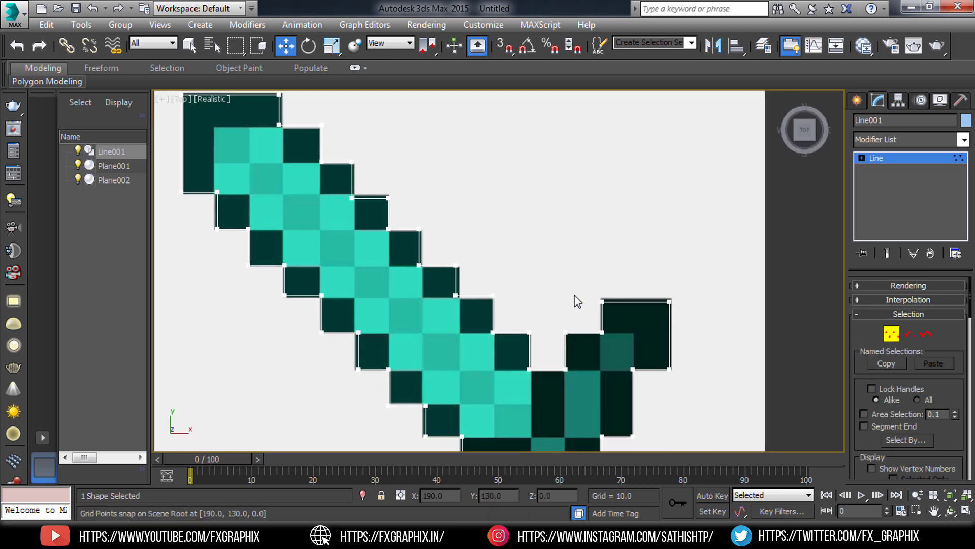
pyautogui.scroll(2, 577, 301)
pyautogui.scroll(1, 628, 305)
# - Select the right crossguard block's two top vertices and move them up onto its upper edge
pyautogui.moveTo(575, 259); pyautogui.dragTo(610, 287)
pyautogui.scroll(-2, 610, 287)
pyautogui.moveTo(651, 272); pyautogui.dragTo(573, 282, button='middle')
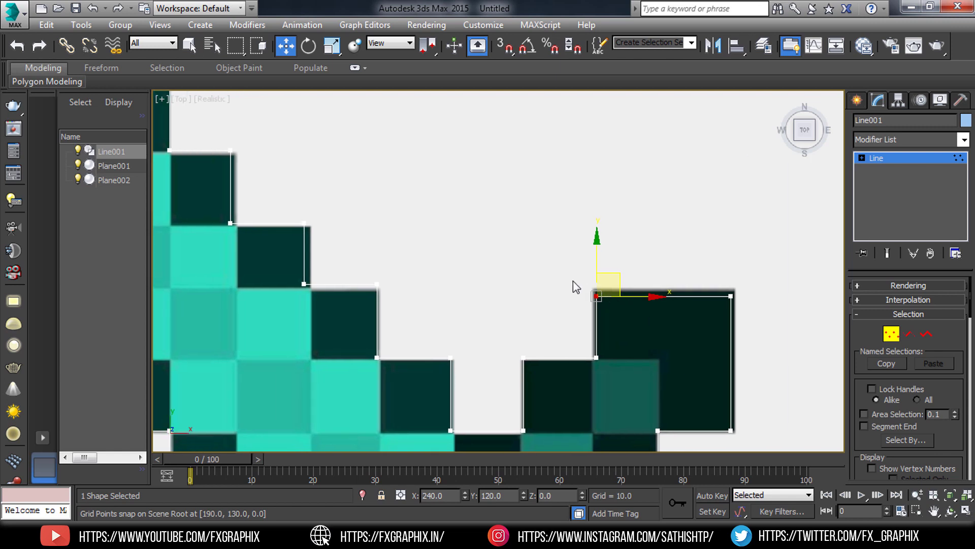
pyautogui.moveTo(567, 277); pyautogui.dragTo(784, 311)
pyautogui.scroll(3, 718, 310)
pyautogui.scroll(1, 715, 307)
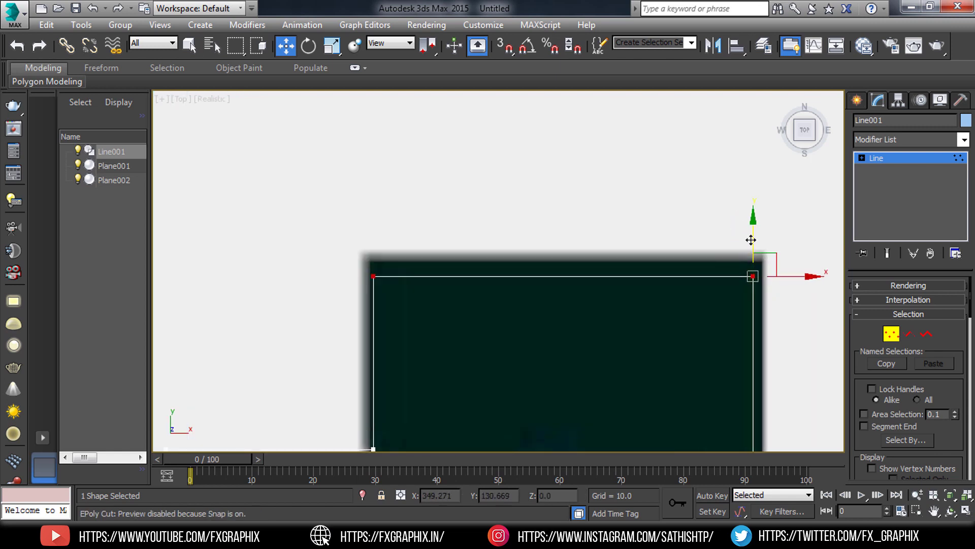
pyautogui.moveTo(751, 239); pyautogui.dragTo(753, 228)
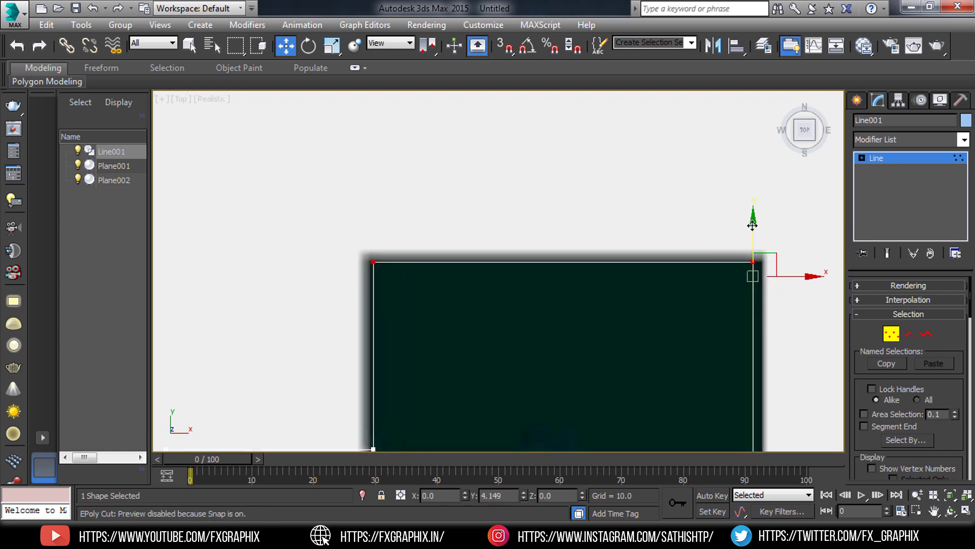
# - Pan to the rest of the block and select its bottom-right vertex
pyautogui.moveTo(696, 247); pyautogui.dragTo(631, 184, button='middle')
pyautogui.scroll(-2, 631, 184)
pyautogui.moveTo(665, 144); pyautogui.dragTo(641, 431)
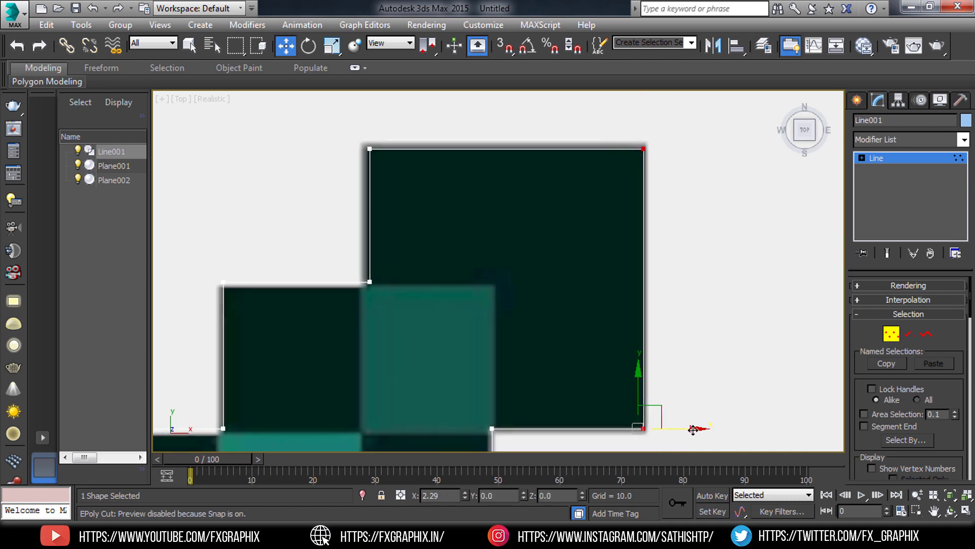
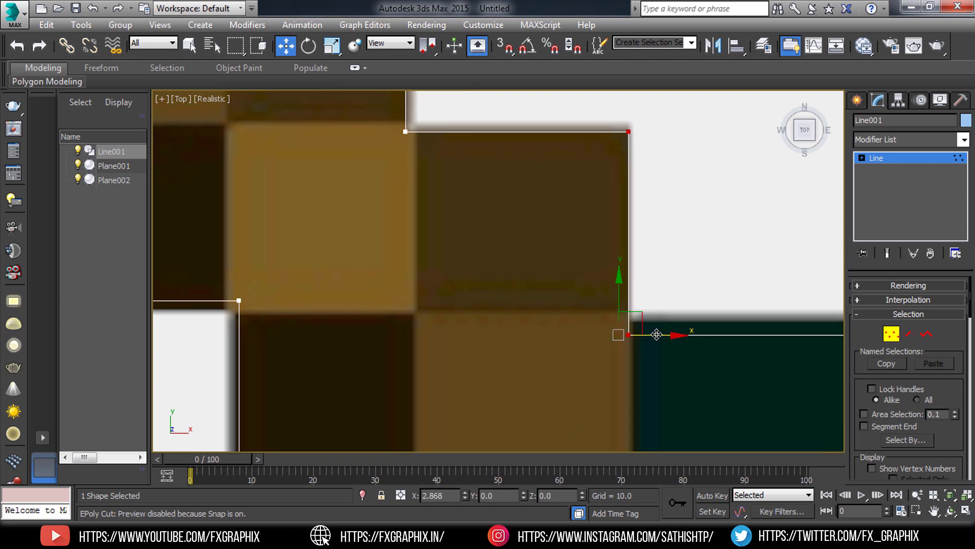
# - Snap Line001's bottom-edge and bottom-right corner vertices onto the sword's block edge
pyautogui.moveTo(545, 247); pyautogui.dragTo(748, 262)
pyautogui.scroll(-3, 748, 263)
pyautogui.scroll(4, 651, 322)
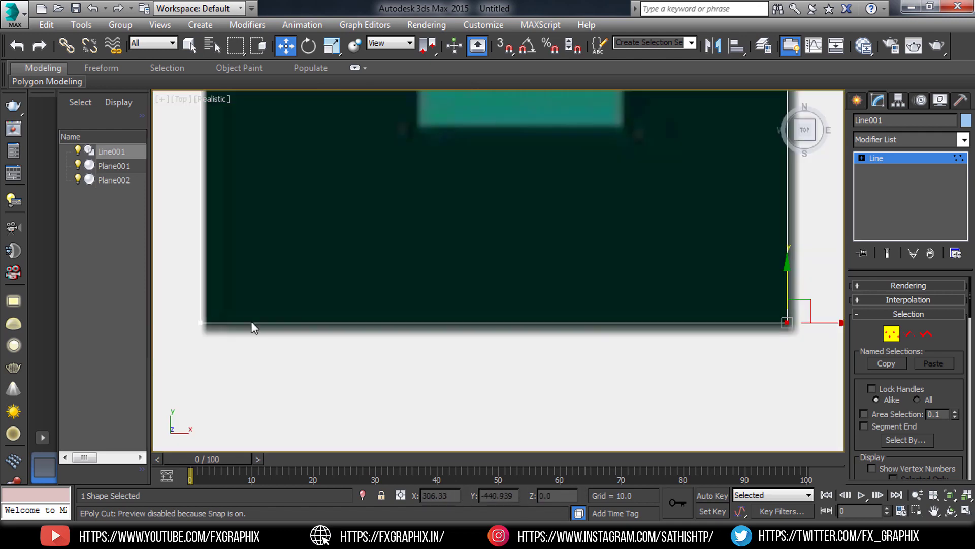
pyautogui.moveTo(773, 327); pyautogui.dragTo(695, 274)
pyautogui.scroll(-2, 695, 274)
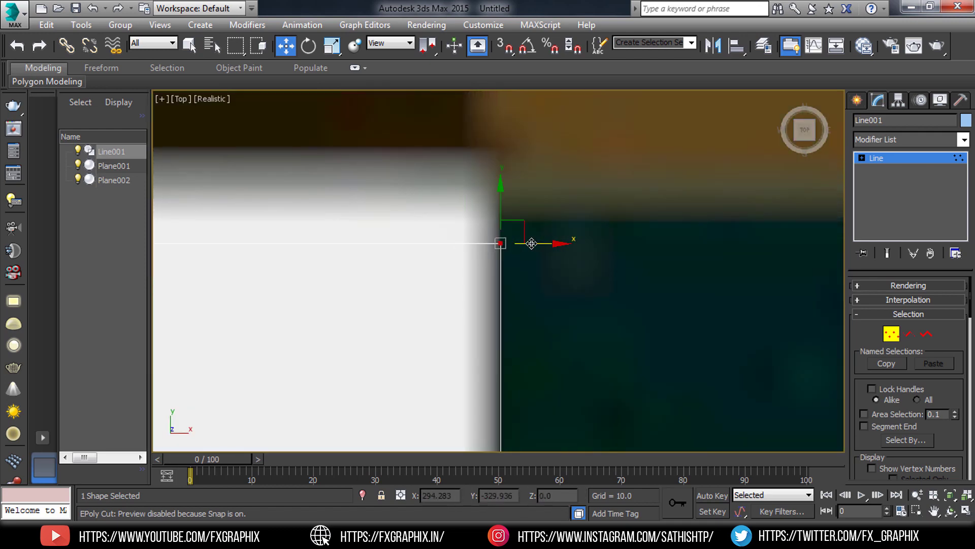
pyautogui.scroll(3, 533, 240)
pyautogui.moveTo(689, 264)
pyautogui.mouseDown(button='middle')
pyautogui.moveTo(564, 382)
pyautogui.moveTo(509, 299)
pyautogui.mouseUp(button='middle')
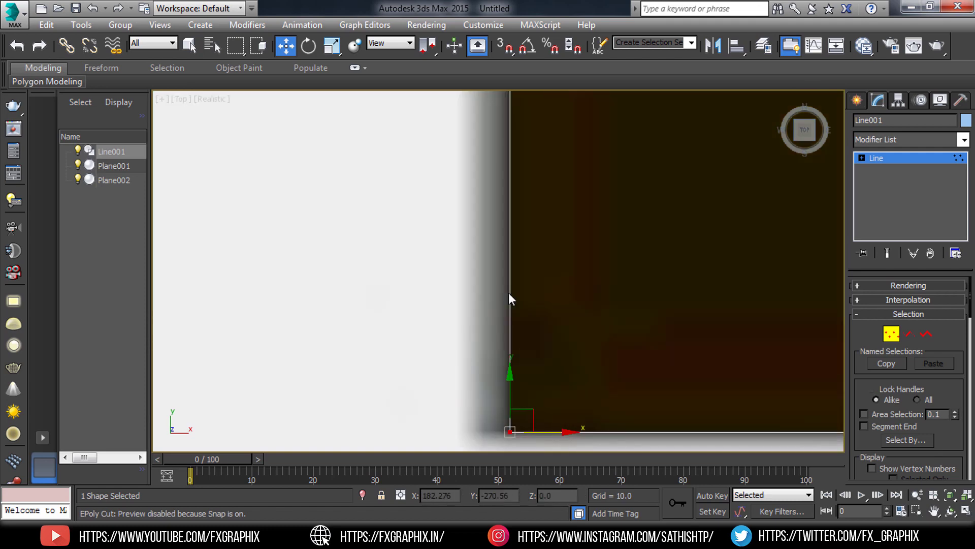
pyautogui.scroll(-3, 420, 276)
pyautogui.scroll(4, 561, 214)
pyautogui.scroll(-3, 560, 214)
pyautogui.scroll(3, 577, 244)
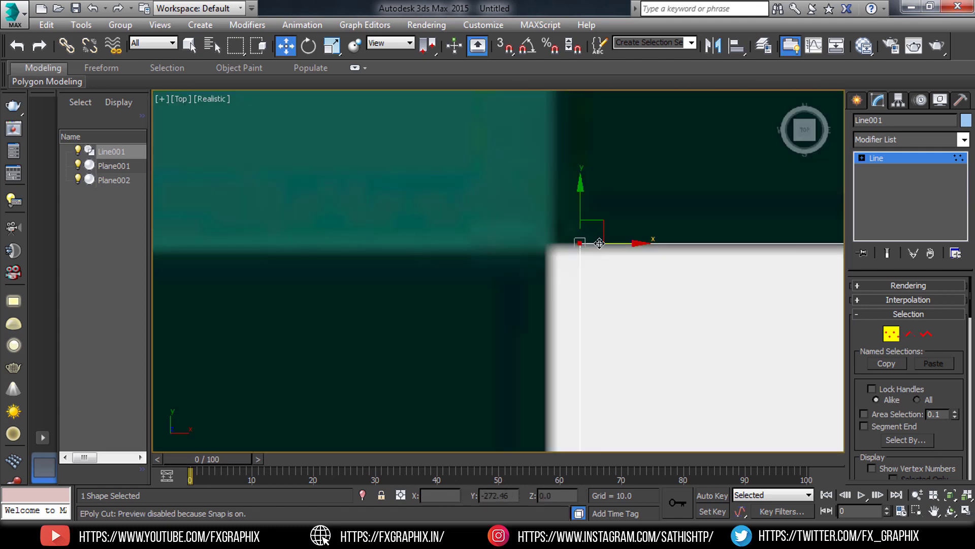
pyautogui.scroll(-2, 681, 322)
pyautogui.click(653, 305)
pyautogui.moveTo(408, 158); pyautogui.dragTo(484, 234, button='middle')
pyautogui.scroll(-2, 484, 233)
pyautogui.moveTo(523, 272); pyautogui.dragTo(270, 305)
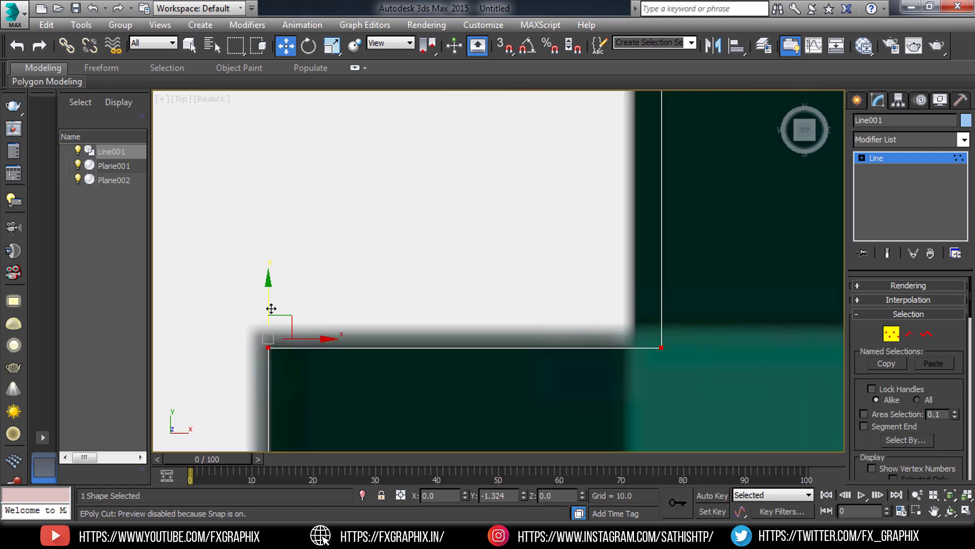
pyautogui.scroll(3, 700, 248)
# - Align the line's bottom-left corner vertices with the sword's block corner
pyautogui.moveTo(700, 248); pyautogui.dragTo(592, 349, button='middle')
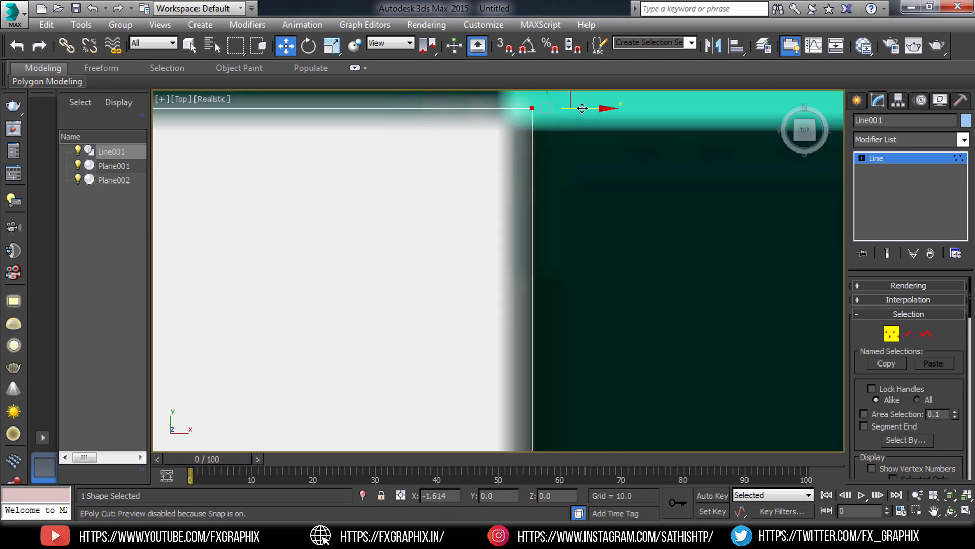
pyautogui.moveTo(580, 104)
pyautogui.mouseDown(button='middle')
pyautogui.moveTo(298, 296)
pyautogui.moveTo(503, 356)
pyautogui.mouseUp(button='middle')
pyautogui.moveTo(265, 250); pyautogui.dragTo(616, 343)
pyautogui.scroll(2, 444, 321)
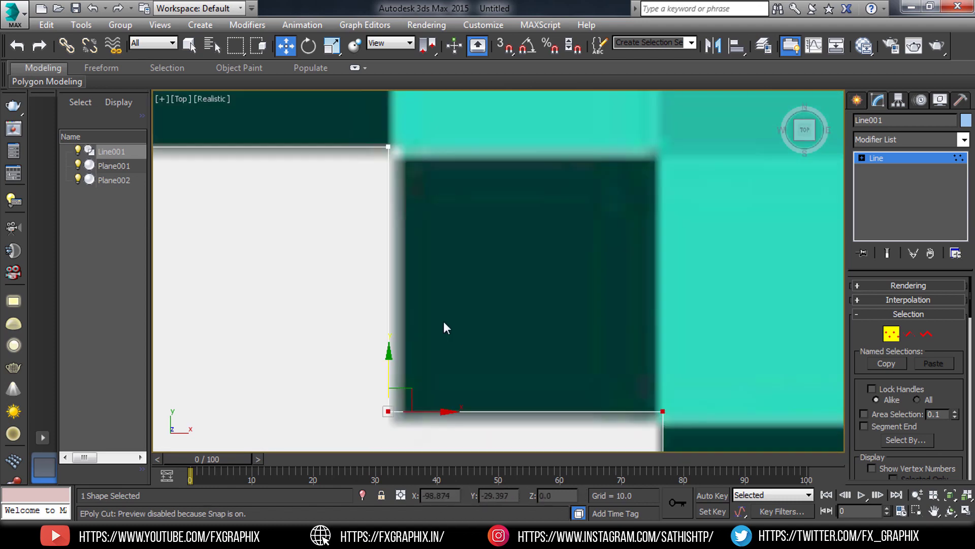
pyautogui.scroll(-1, 467, 203)
pyautogui.scroll(-2, 452, 294)
pyautogui.scroll(2, 454, 294)
pyautogui.moveTo(426, 322)
pyautogui.mouseDown(button='middle')
pyautogui.moveTo(453, 235)
pyautogui.moveTo(688, 214)
pyautogui.moveTo(419, 372)
pyautogui.mouseUp(button='middle')
pyautogui.scroll(2, 419, 372)
pyautogui.scroll(-3, 457, 330)
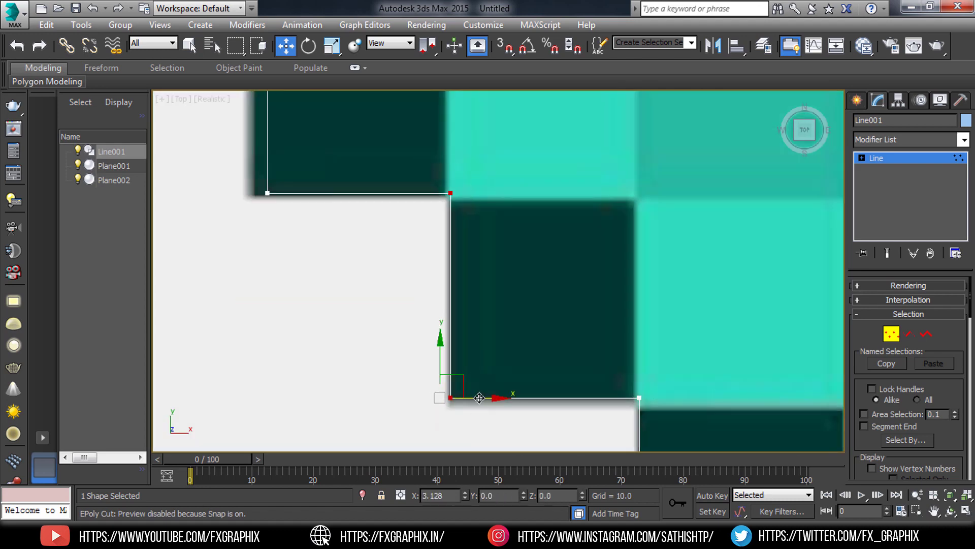
pyautogui.scroll(3, 514, 270)
pyautogui.moveTo(514, 270); pyautogui.dragTo(654, 196, button='middle')
pyautogui.scroll(-2, 654, 197)
pyautogui.scroll(2, 594, 376)
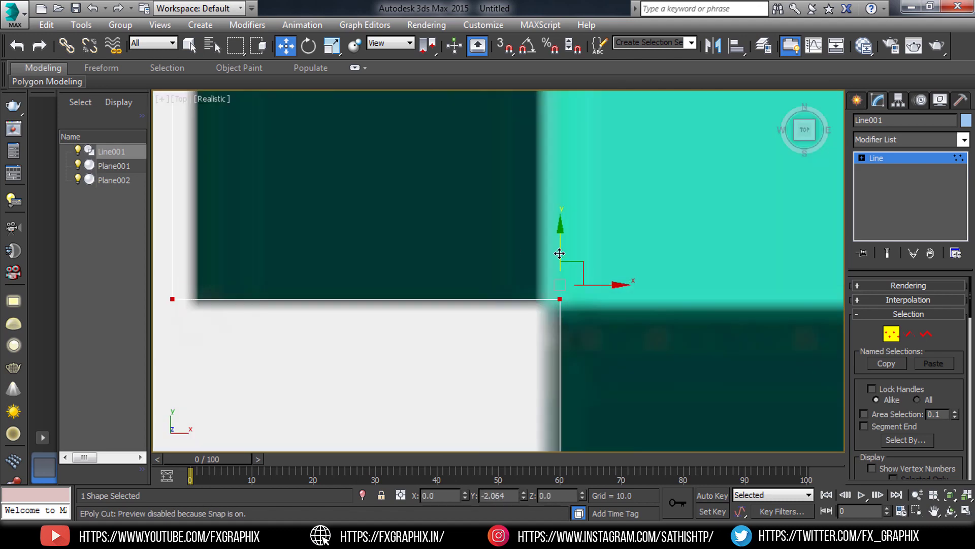
# - Move the next outline vertices, one at a time, onto their block corners
pyautogui.moveTo(595, 376)
pyautogui.mouseDown(button='middle')
pyautogui.moveTo(412, 375)
pyautogui.moveTo(481, 331)
pyautogui.moveTo(598, 146)
pyautogui.moveTo(625, 213)
pyautogui.mouseUp(button='middle')
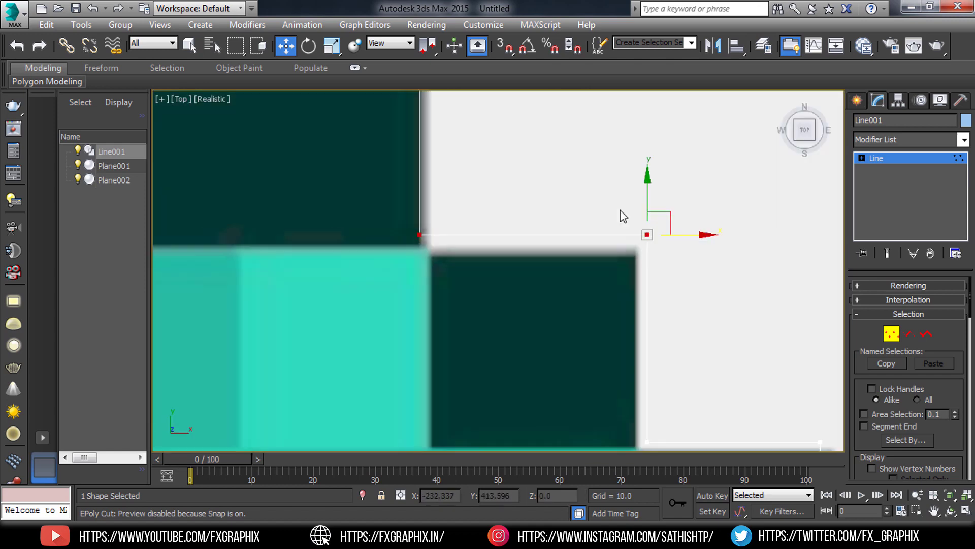
pyautogui.scroll(2, 625, 213)
pyautogui.moveTo(639, 294); pyautogui.dragTo(516, 294, button='middle')
pyautogui.scroll(-2, 516, 293)
pyautogui.scroll(2, 597, 186)
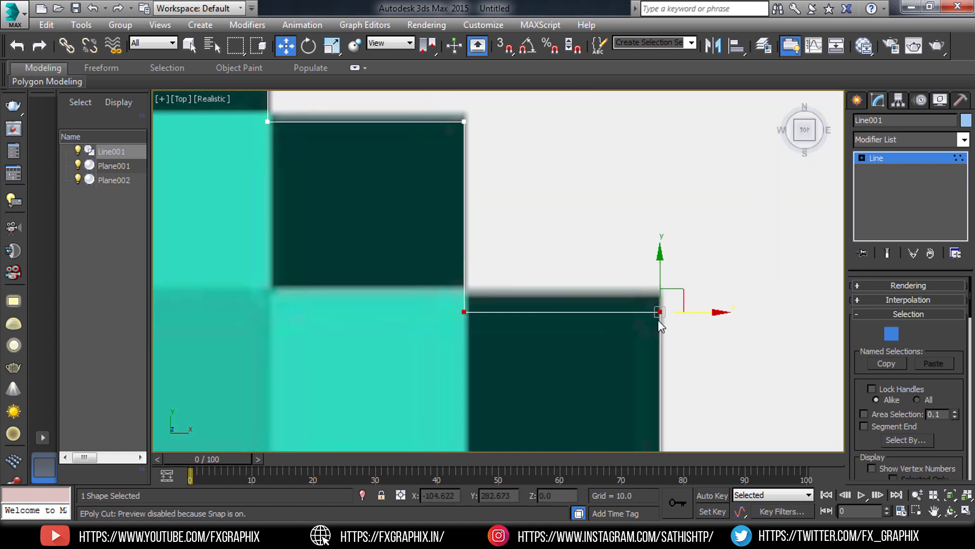
pyautogui.moveTo(597, 186)
pyautogui.mouseDown(button='middle')
pyautogui.moveTo(488, 270)
pyautogui.moveTo(605, 359)
pyautogui.moveTo(582, 338)
pyautogui.moveTo(684, 368)
pyautogui.moveTo(695, 303)
pyautogui.moveTo(605, 287)
pyautogui.mouseUp(button='middle')
pyautogui.click(523, 210)
pyautogui.click(631, 272)
pyautogui.moveTo(773, 257)
pyautogui.mouseDown(button='middle')
pyautogui.moveTo(632, 272)
pyautogui.moveTo(649, 342)
pyautogui.moveTo(661, 160)
pyautogui.moveTo(571, 127)
pyautogui.mouseUp(button='middle')
pyautogui.scroll(1, 649, 342)
pyautogui.scroll(-3, 638, 432)
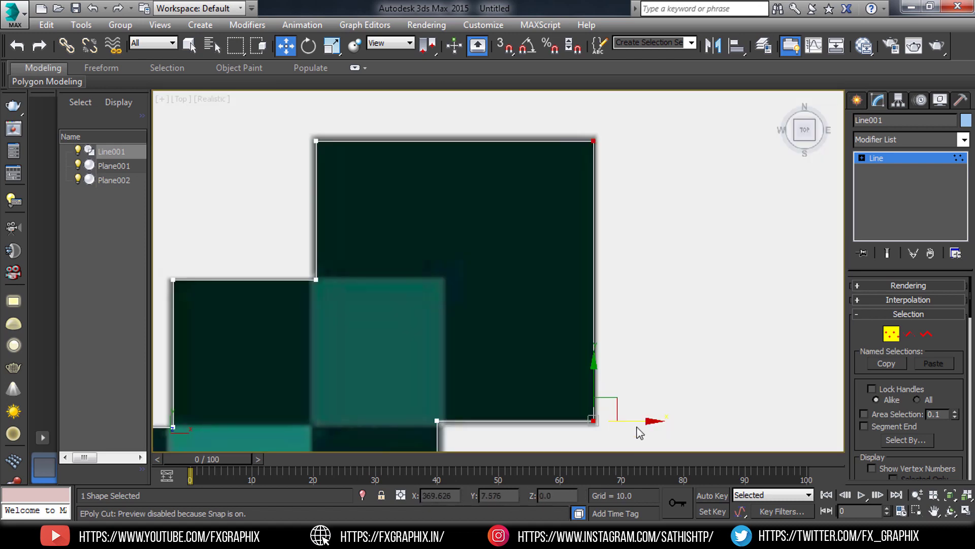
pyautogui.scroll(3, 632, 405)
pyautogui.moveTo(632, 405); pyautogui.dragTo(491, 225, button='middle')
pyautogui.scroll(2, 491, 226)
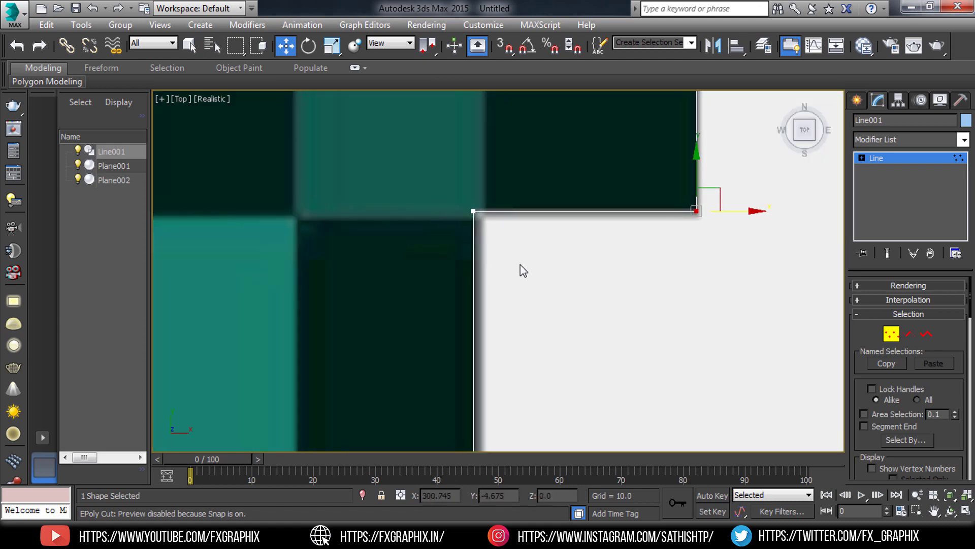
# - Pan along the traced outline down the sword toward the handle blocks
pyautogui.moveTo(521, 270); pyautogui.dragTo(561, 190, button='middle')
pyautogui.scroll(-1, 557, 342)
pyautogui.moveTo(557, 342); pyautogui.dragTo(609, 165, button='middle')
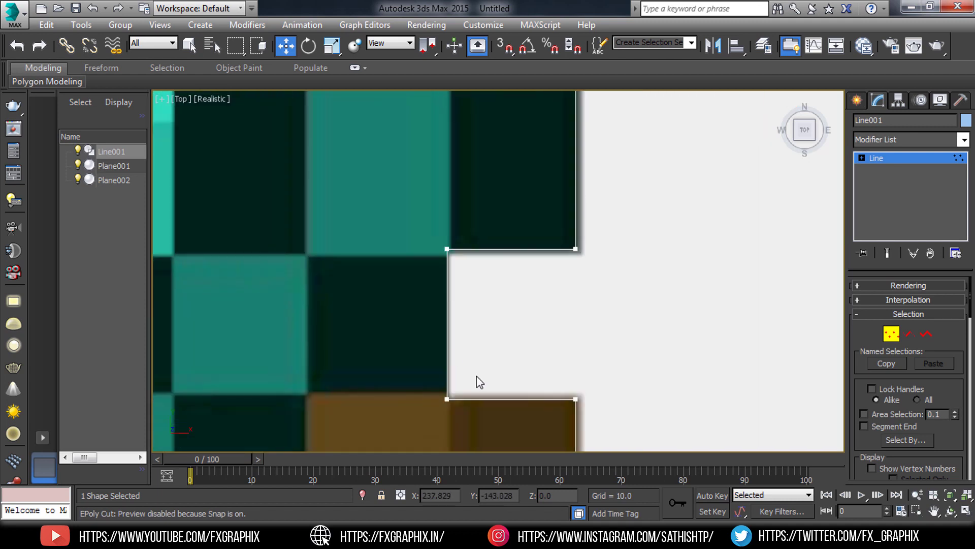
pyautogui.moveTo(476, 376); pyautogui.dragTo(466, 180, button='middle')
pyautogui.scroll(3, 564, 303)
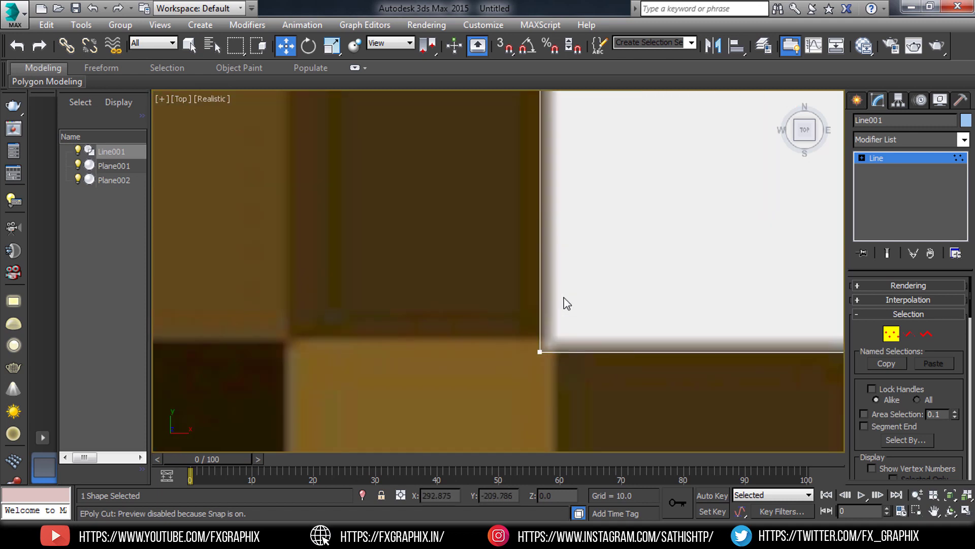
pyautogui.scroll(-3, 564, 302)
pyautogui.scroll(-1, 564, 302)
pyautogui.moveTo(621, 307); pyautogui.dragTo(605, 248, button='middle')
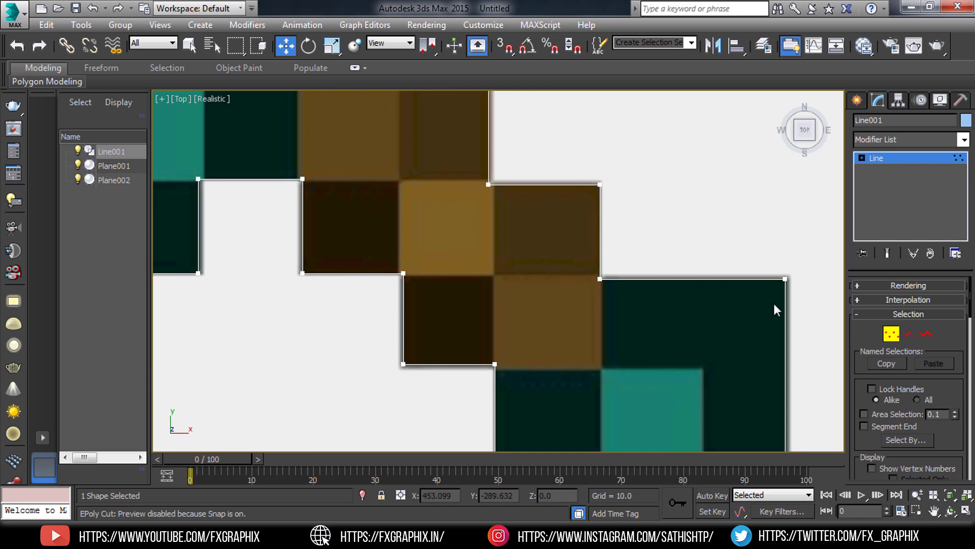
pyautogui.moveTo(773, 303); pyautogui.dragTo(633, 234, button='middle')
pyautogui.scroll(-4, 567, 280)
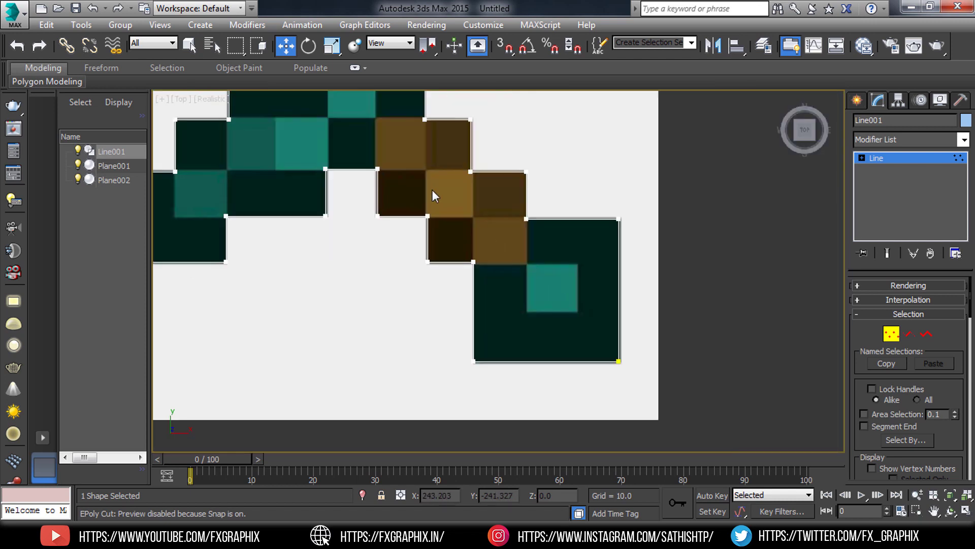
pyautogui.moveTo(432, 190)
pyautogui.mouseDown(button='middle')
pyautogui.moveTo(506, 276)
pyautogui.moveTo(507, 263)
pyautogui.mouseUp(button='middle')
pyautogui.scroll(-4, 534, 290)
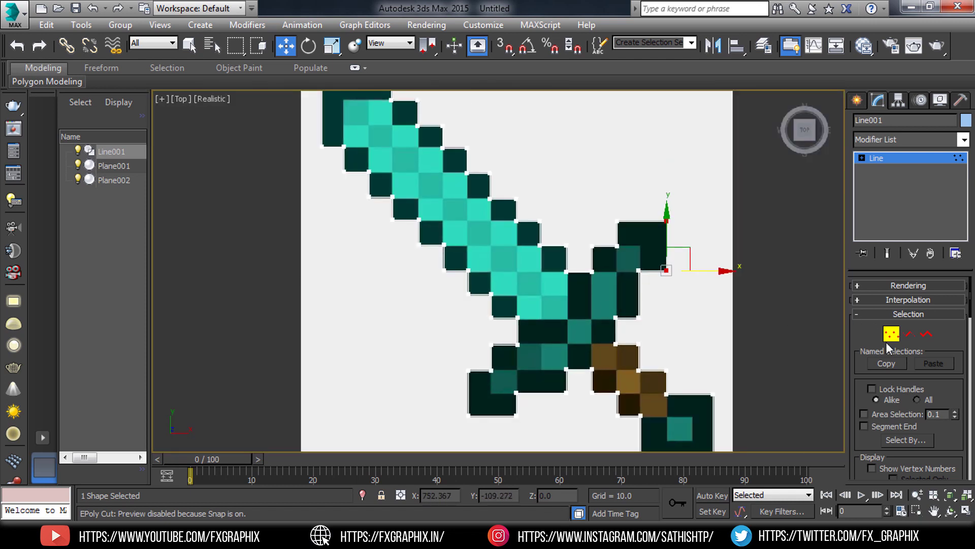
# - Exit Vertex mode and maximize the Perspective viewport on the sword outline
pyautogui.click(891, 333)
pyautogui.hotkey('alt', 'w')
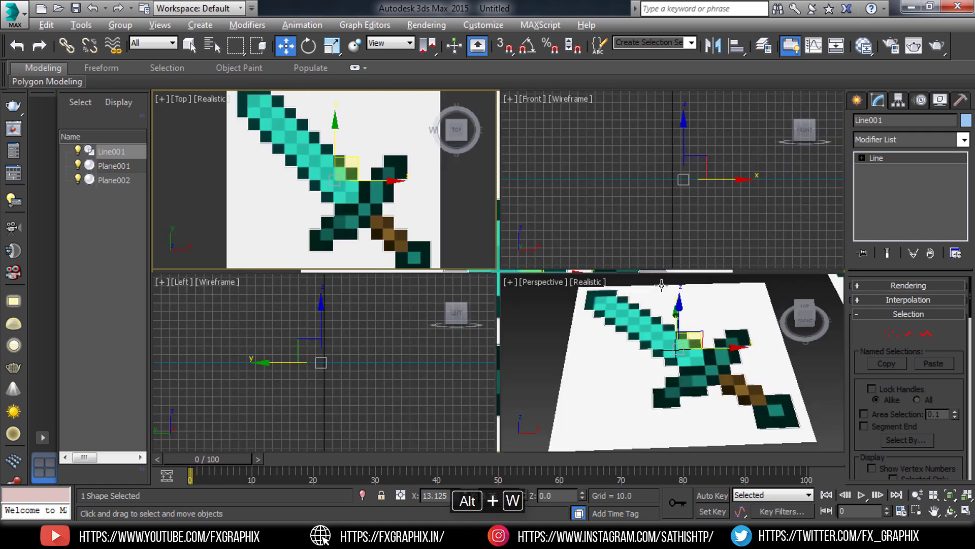
pyautogui.rightClick(513, 315)
pyautogui.hotkey('alt', 'w')
pyautogui.keyDown('alt'); pyautogui.moveTo(485, 319); pyautogui.dragTo(523, 307, button='middle'); pyautogui.keyUp('alt')
pyautogui.scroll(5, 495, 315)
pyautogui.scroll(-4, 523, 306)
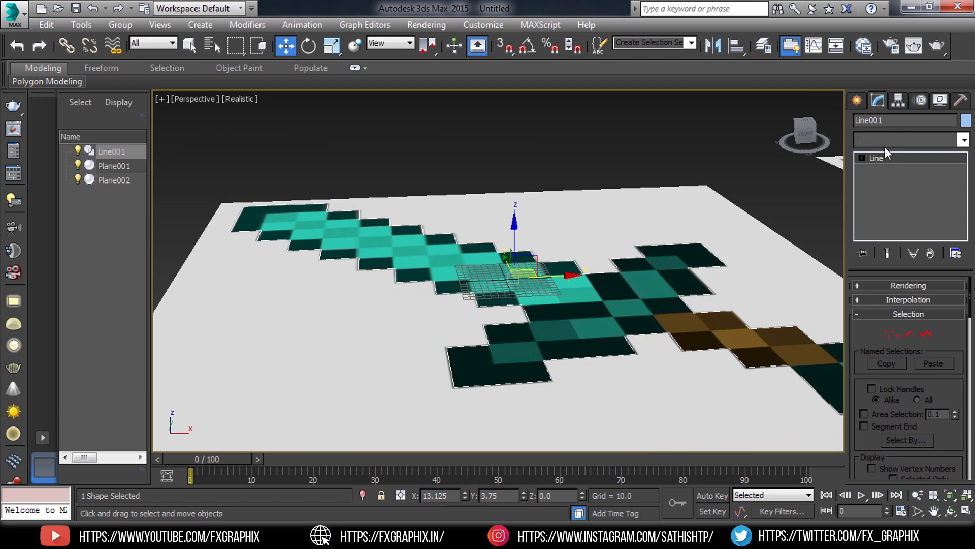
# - Add an Extrude modifier with Amount 25 and orbit around the extruded sword
pyautogui.click(895, 147)
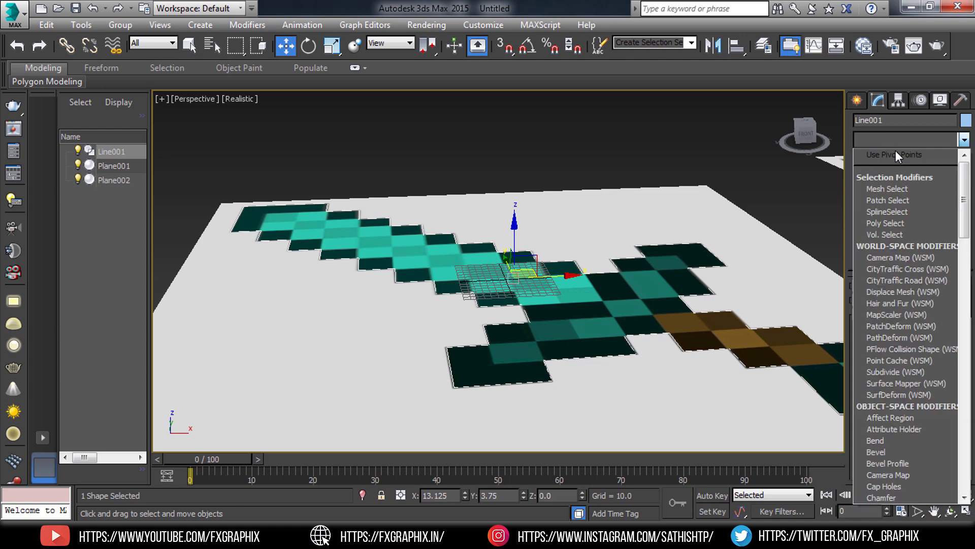
pyautogui.press('e')
pyautogui.click(879, 212)
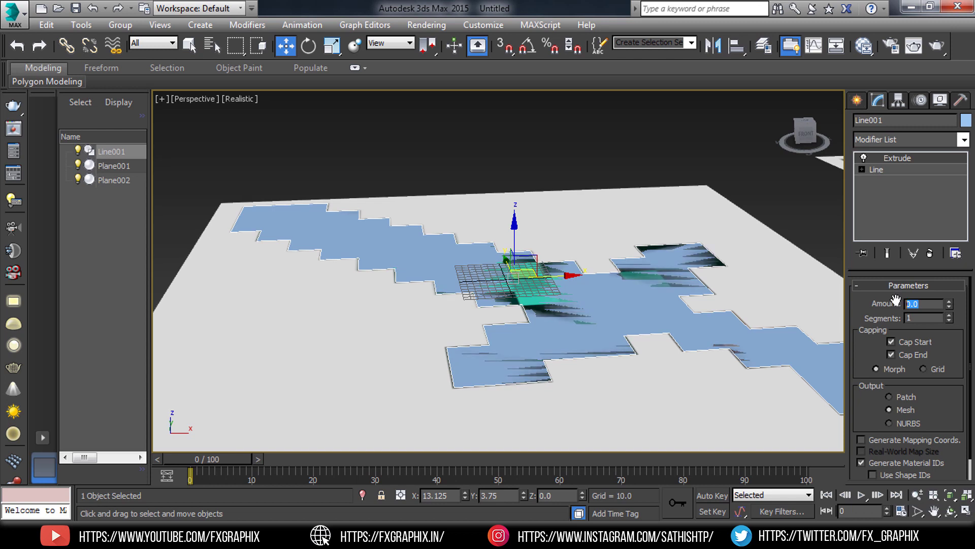
pyautogui.write('25')
pyautogui.press('Return')
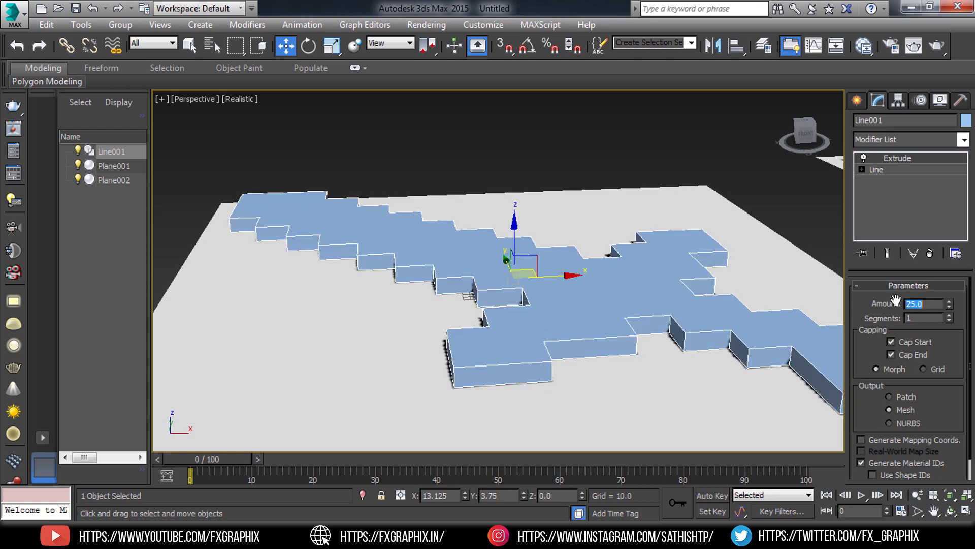
pyautogui.moveTo(615, 311)
pyautogui.keyDown('alt'); pyautogui.mouseDown(button='middle')
pyautogui.moveTo(625, 331)
pyautogui.moveTo(584, 336)
pyautogui.moveTo(629, 342)
pyautogui.moveTo(638, 364)
pyautogui.moveTo(579, 349)
pyautogui.moveTo(582, 318)
pyautogui.moveTo(596, 299)
pyautogui.moveTo(486, 326)
pyautogui.mouseUp(button='middle'); pyautogui.keyUp('alt')
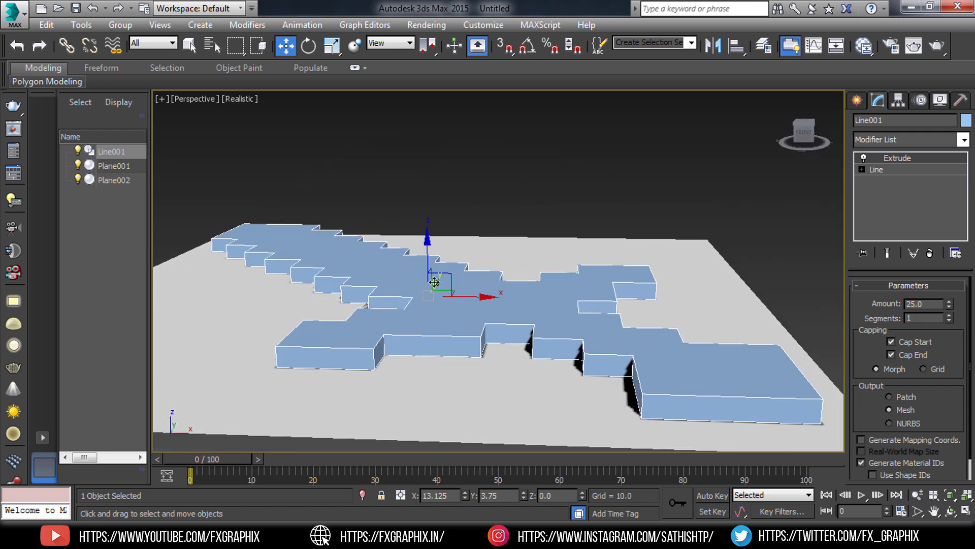
pyautogui.moveTo(434, 282)
pyautogui.keyDown('alt'); pyautogui.mouseDown(button='middle')
pyautogui.moveTo(451, 316)
pyautogui.moveTo(538, 312)
pyautogui.moveTo(580, 298)
pyautogui.moveTo(568, 300)
pyautogui.moveTo(610, 254)
pyautogui.mouseUp(button='middle'); pyautogui.keyUp('alt')
pyautogui.scroll(3, 626, 183)
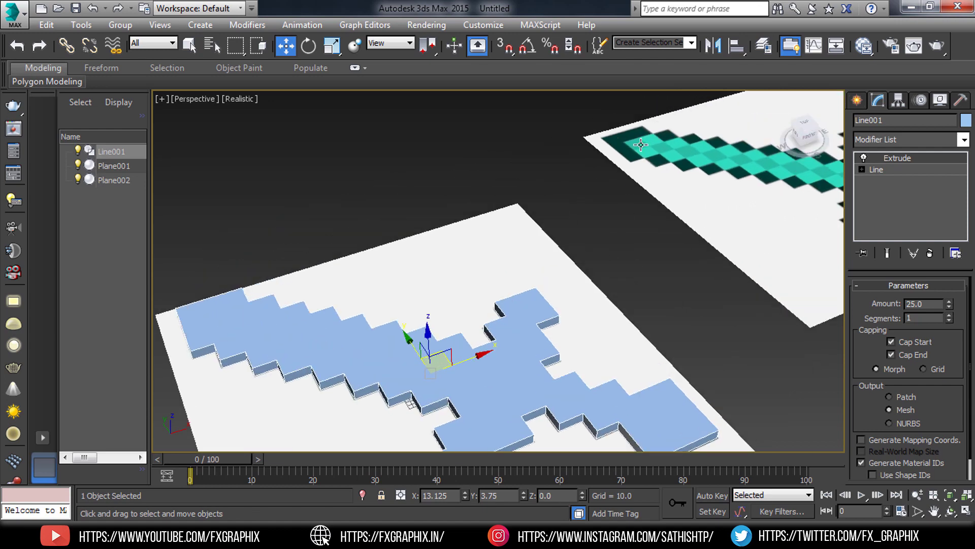
pyautogui.keyDown('alt'); pyautogui.moveTo(589, 321); pyautogui.dragTo(564, 305, button='middle'); pyautogui.keyUp('alt')
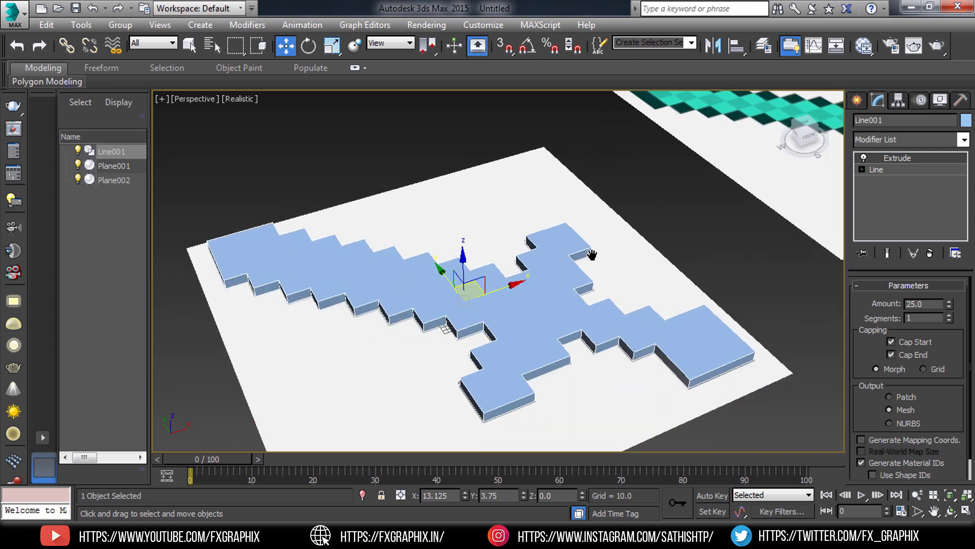
# - Convert the extruded sword to an Editable Poly and view it from above
pyautogui.rightClick(563, 305)
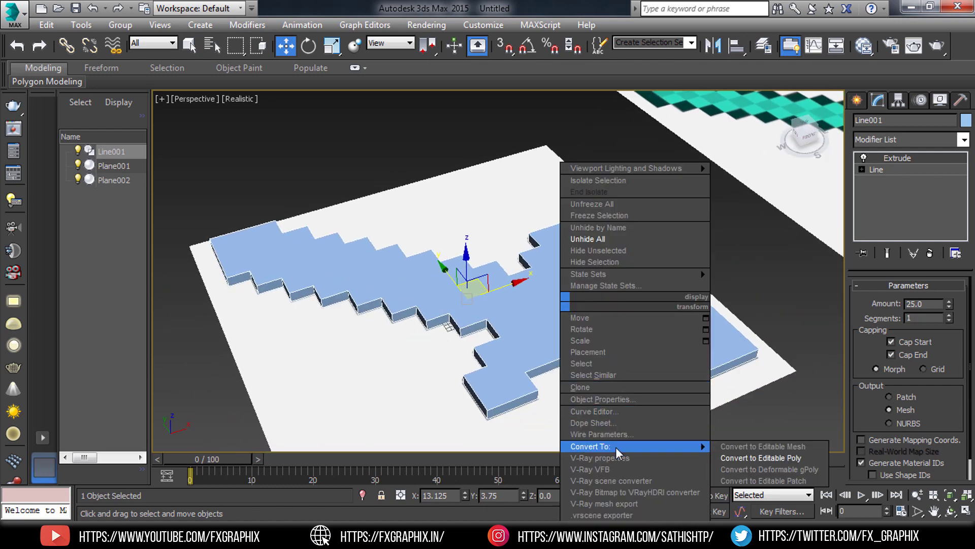
pyautogui.click(748, 457)
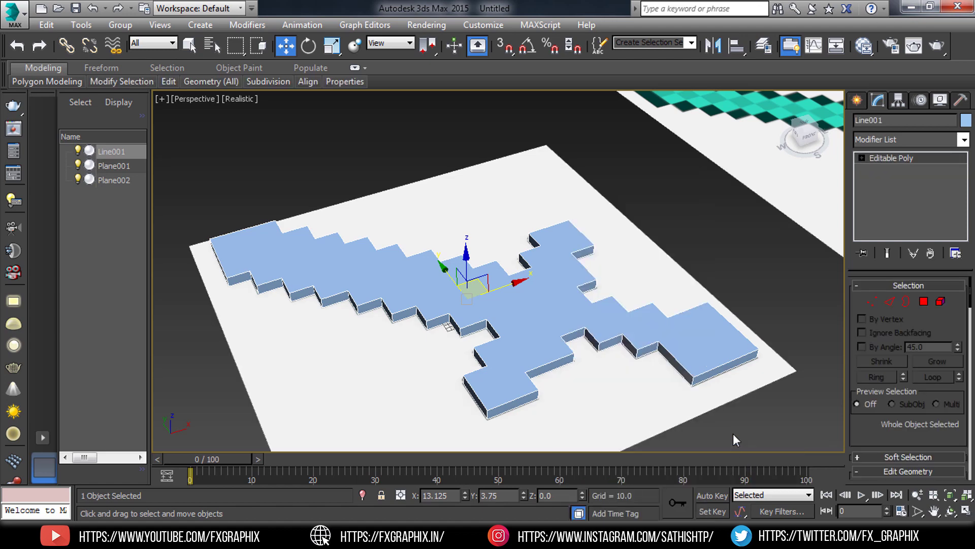
pyautogui.keyDown('alt'); pyautogui.moveTo(503, 293); pyautogui.dragTo(475, 338, button='middle'); pyautogui.keyUp('alt')
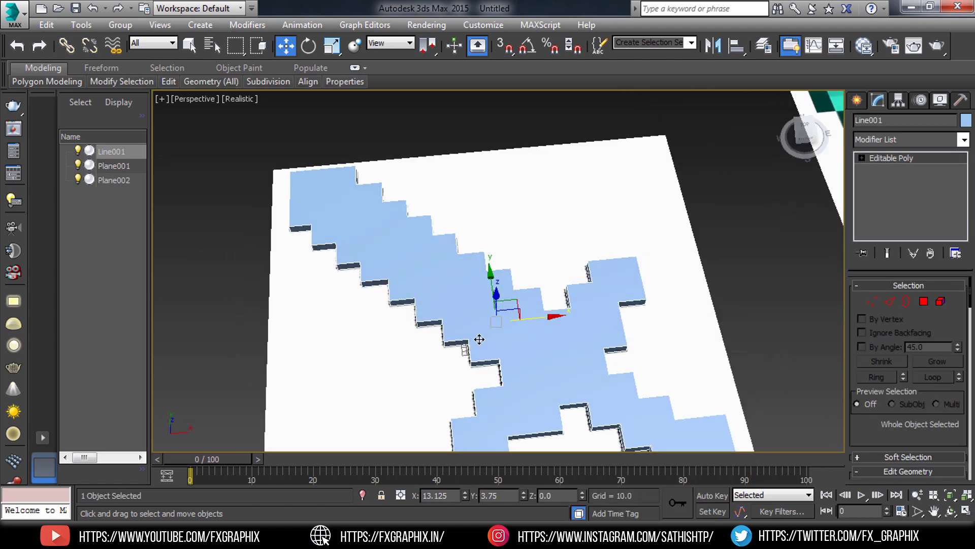
pyautogui.scroll(3, 476, 336)
# - Turn on snapping, set it in Grid and Snap Settings, and switch to Vertex level
pyautogui.click(497, 44)
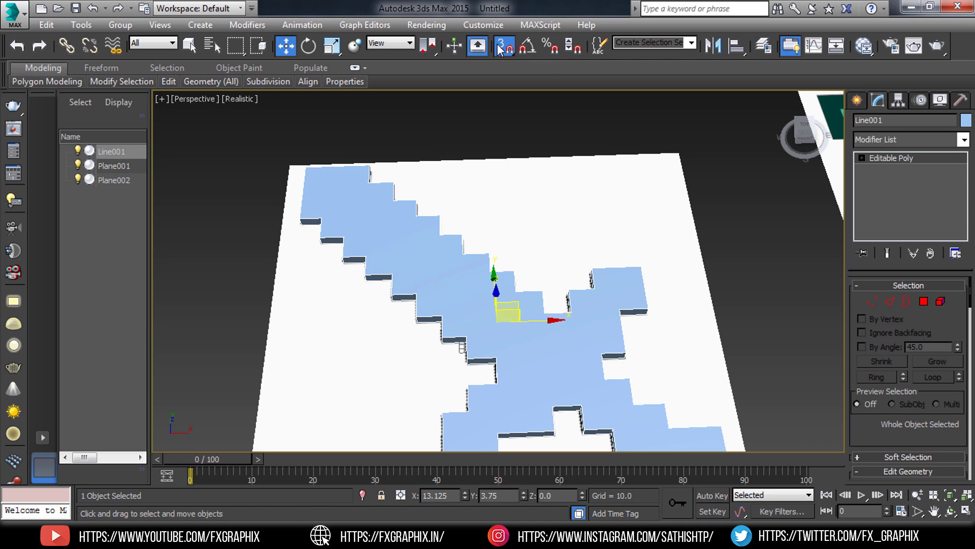
pyautogui.rightClick(498, 48)
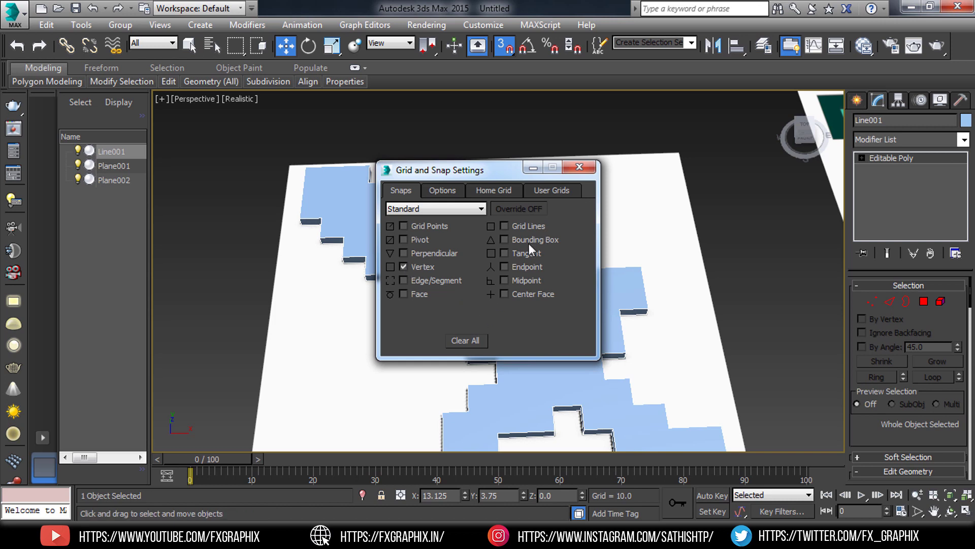
pyautogui.click(579, 167)
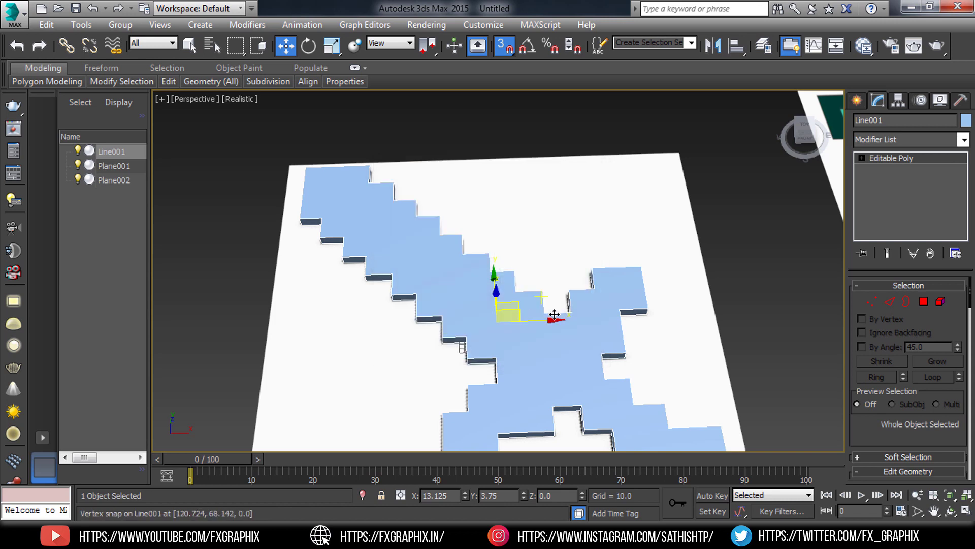
pyautogui.click(863, 300)
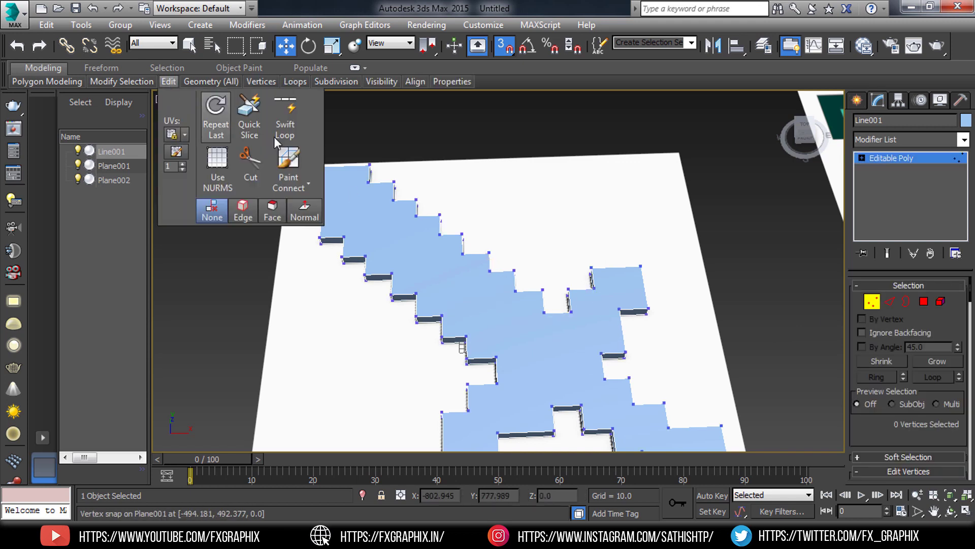
# - Activate Cut and maximize the Top viewport, zoomed in on the top stair vertex
pyautogui.click(250, 168)
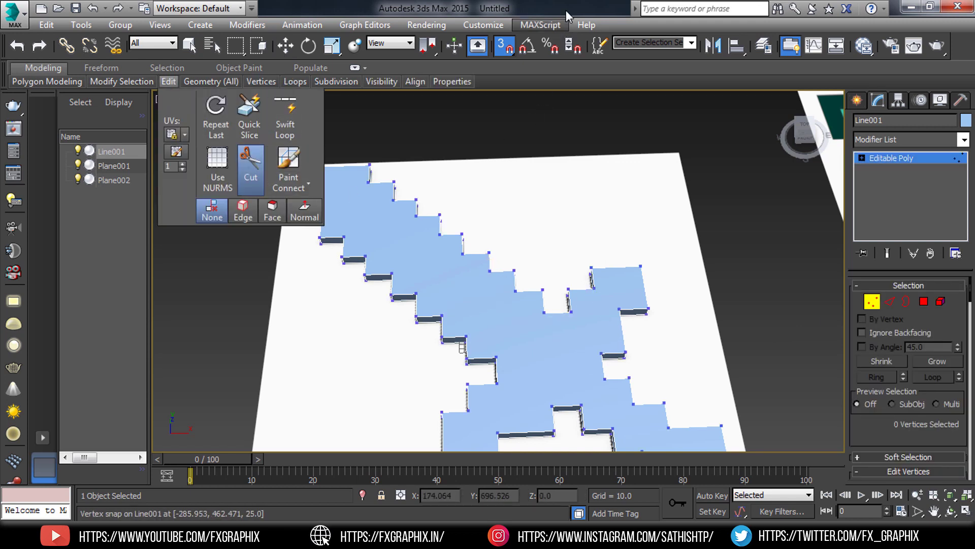
pyautogui.moveTo(462, 296); pyautogui.dragTo(456, 289, button='middle')
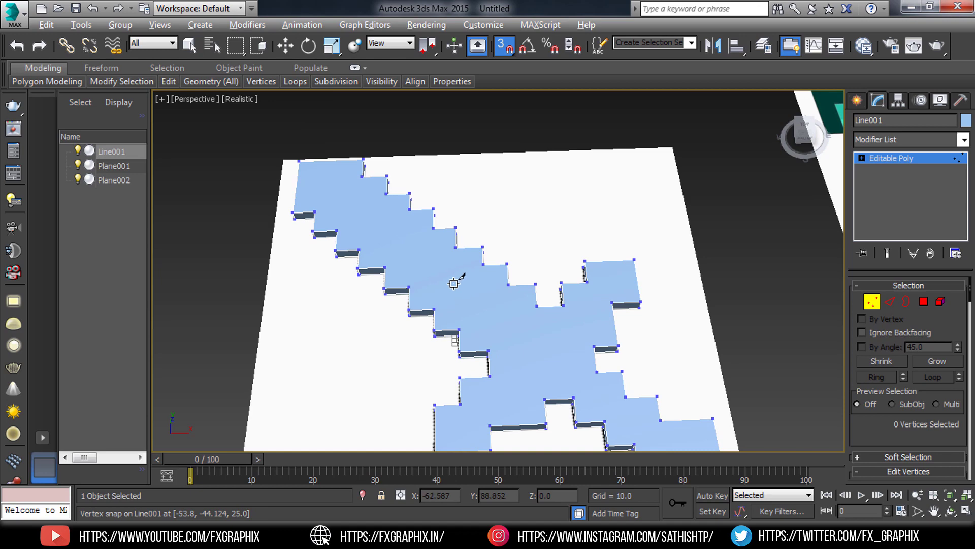
pyautogui.hotkey('alt', 'w')
pyautogui.hotkey('alt', 'w')
pyautogui.hotkey('alt', 'w')
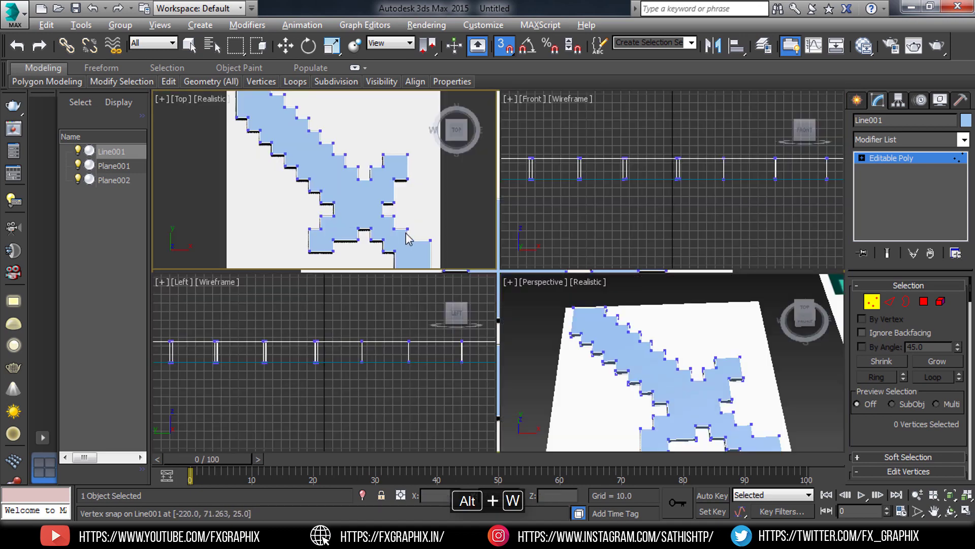
pyautogui.hotkey('alt', 'w')
pyautogui.scroll(2, 432, 254)
pyautogui.scroll(3, 416, 244)
pyautogui.scroll(2, 407, 213)
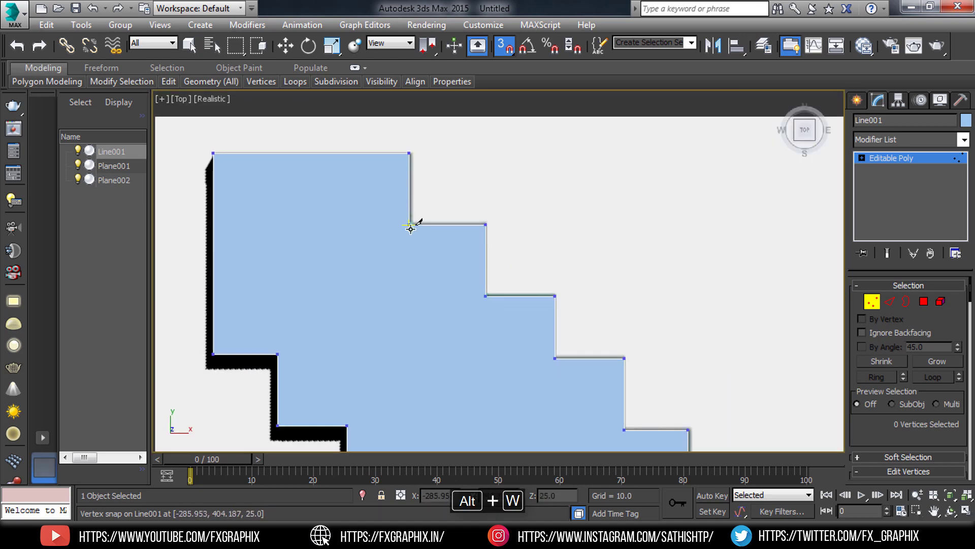
pyautogui.moveTo(411, 228); pyautogui.dragTo(437, 160, button='middle')
# - Cut three vertical edges between the upper and lower stair vertices
pyautogui.click(434, 158)
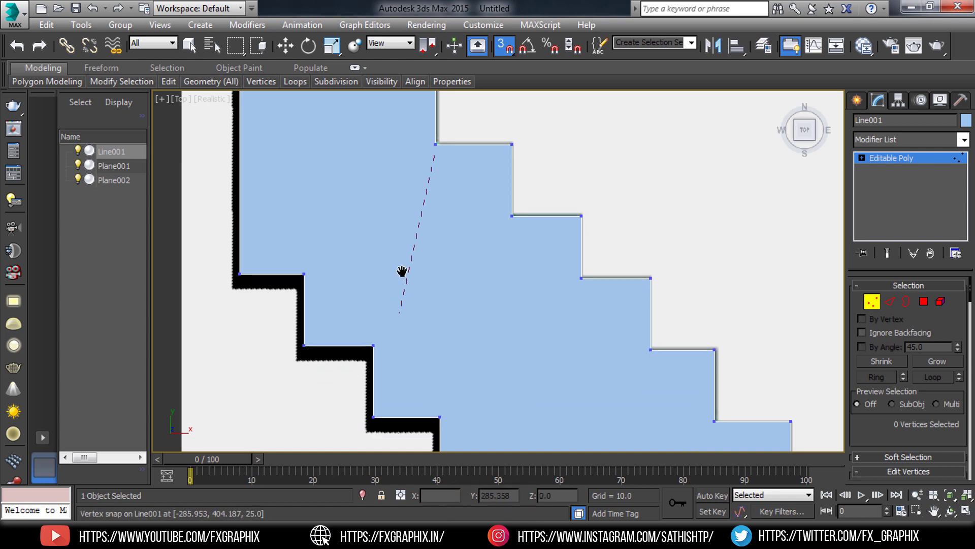
pyautogui.moveTo(401, 272); pyautogui.dragTo(409, 227, button='middle')
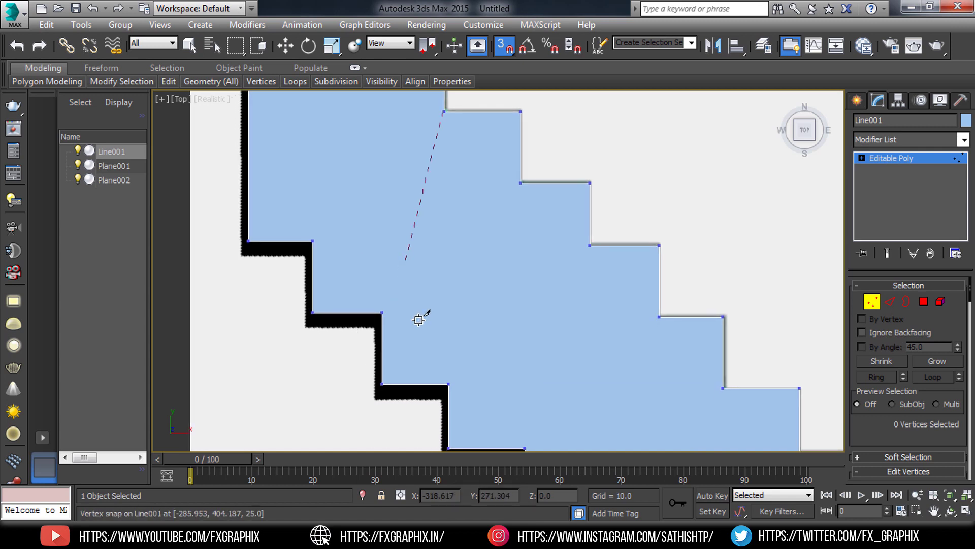
pyautogui.click(449, 385)
pyautogui.click(521, 182)
pyautogui.moveTo(531, 437); pyautogui.dragTo(544, 305, button='middle')
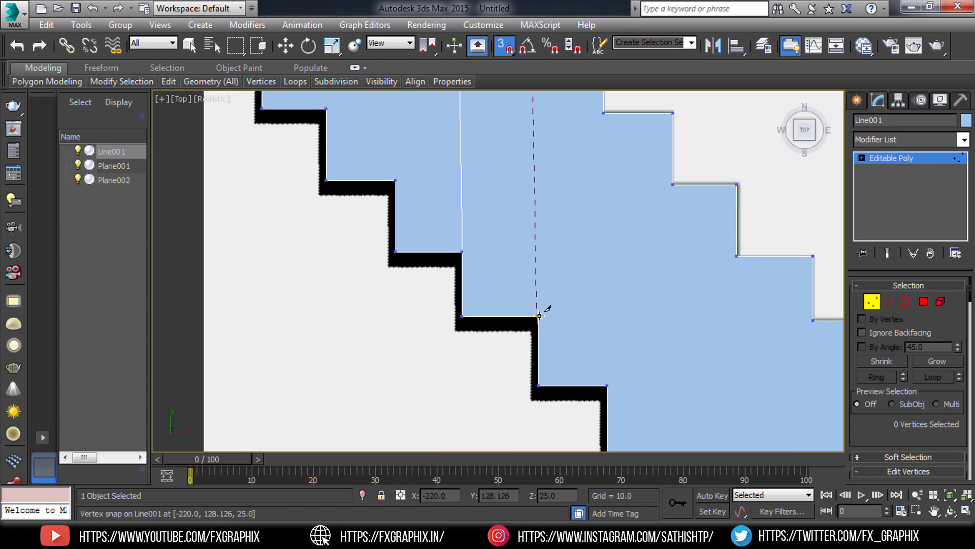
pyautogui.click(539, 316)
pyautogui.click(603, 112)
pyautogui.click(609, 385)
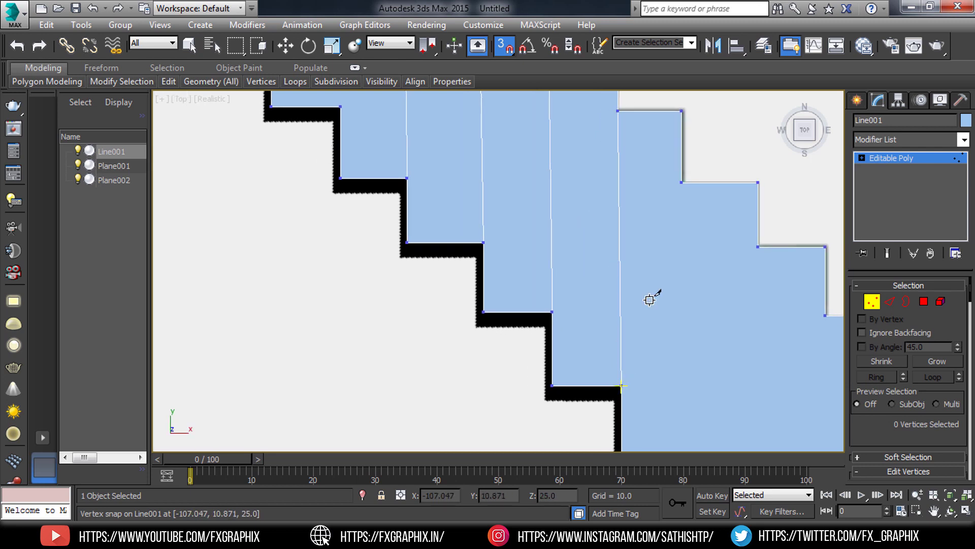
pyautogui.scroll(-3, 632, 257)
pyautogui.scroll(3, 631, 256)
pyautogui.rightClick(575, 252)
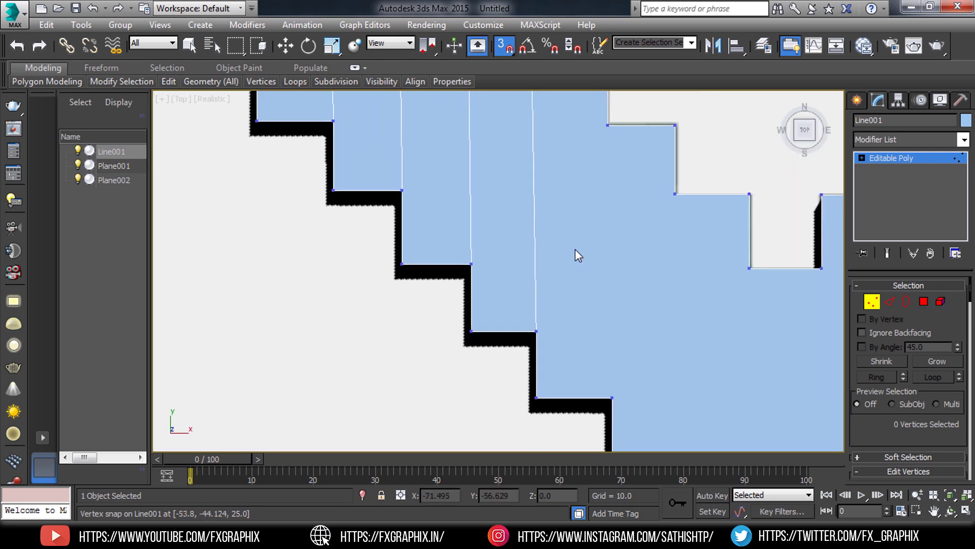
# - Cut another vertical edge from a stair vertex down to the lower stair vertex
pyautogui.click(614, 397)
pyautogui.scroll(-2, 654, 148)
pyautogui.scroll(-2, 647, 375)
pyautogui.scroll(2, 668, 217)
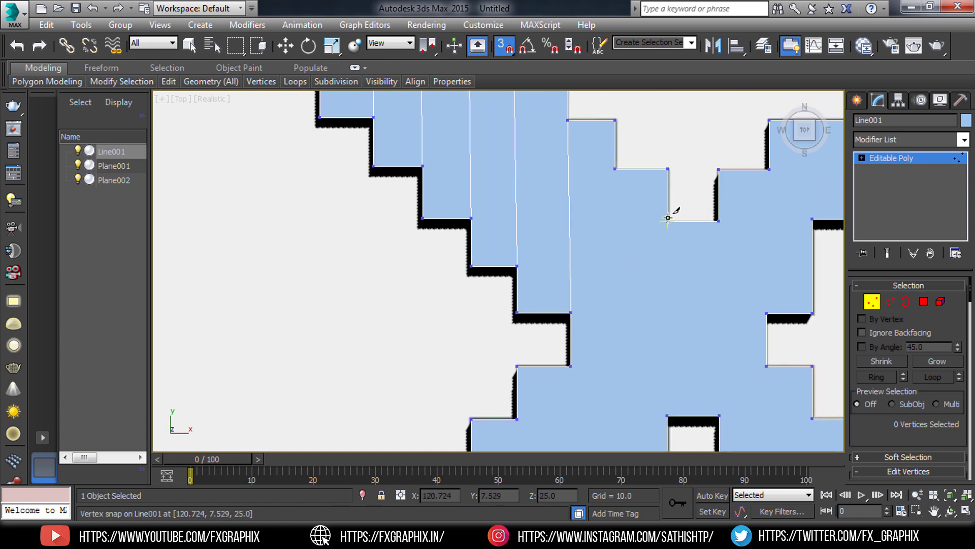
pyautogui.click(665, 418)
pyautogui.scroll(-1, 635, 217)
pyautogui.scroll(1, 696, 210)
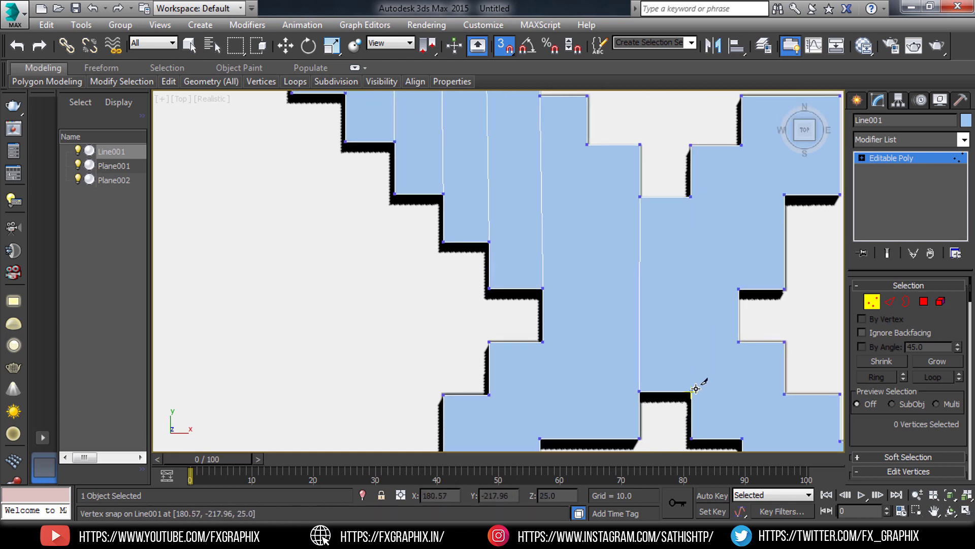
# - Cut further edges from stair vertices along the blade's stepped upper-left edge
pyautogui.click(741, 342)
pyautogui.moveTo(744, 436); pyautogui.dragTo(730, 349, button='middle')
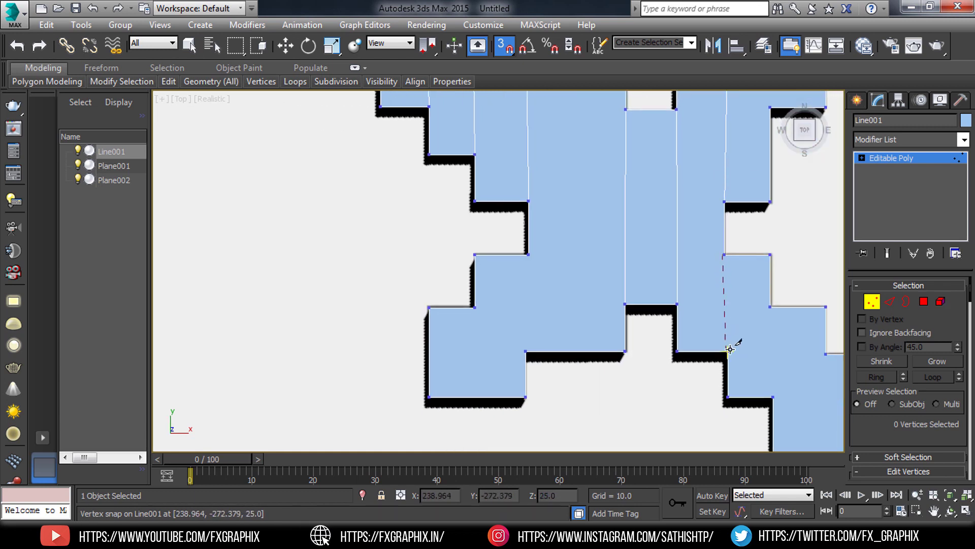
pyautogui.scroll(1, 501, 229)
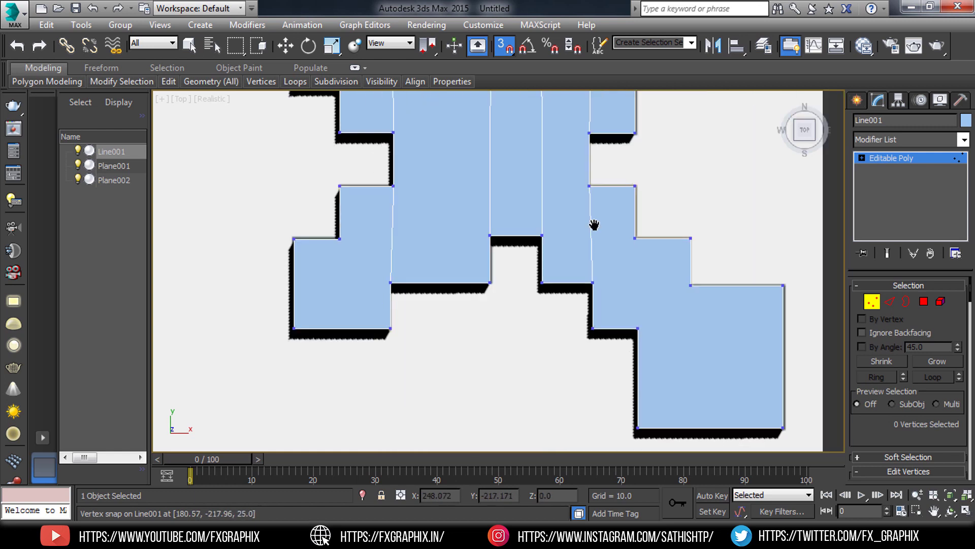
pyautogui.scroll(-1, 626, 312)
pyautogui.scroll(-1, 602, 284)
pyautogui.scroll(1, 490, 270)
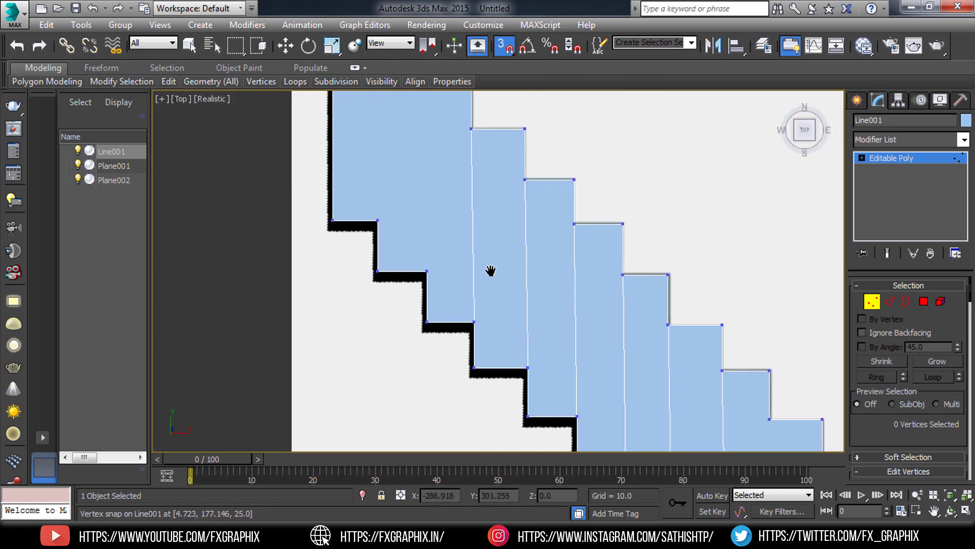
pyautogui.click(645, 348)
pyautogui.moveTo(527, 353); pyautogui.dragTo(425, 286, button='middle')
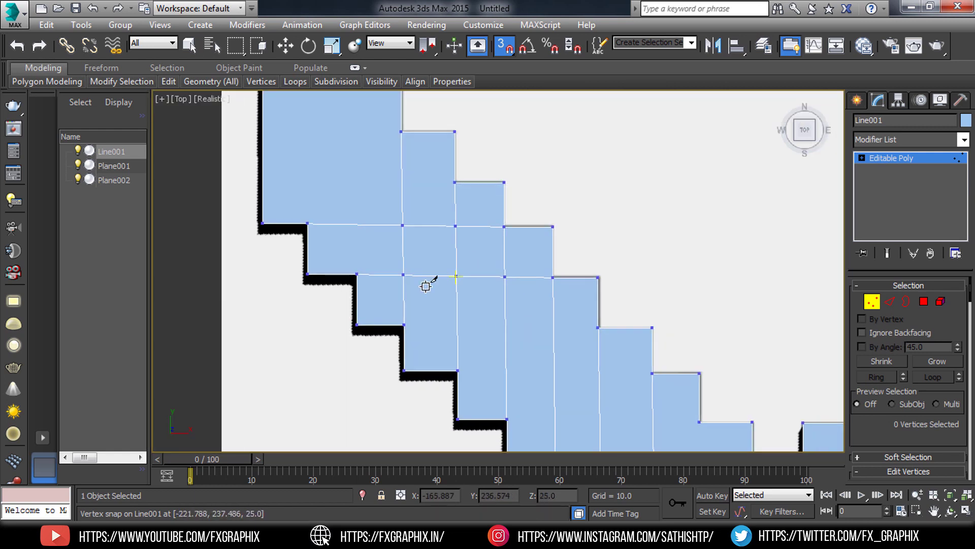
pyautogui.click(595, 327)
pyautogui.moveTo(649, 377); pyautogui.dragTo(574, 272, button='middle')
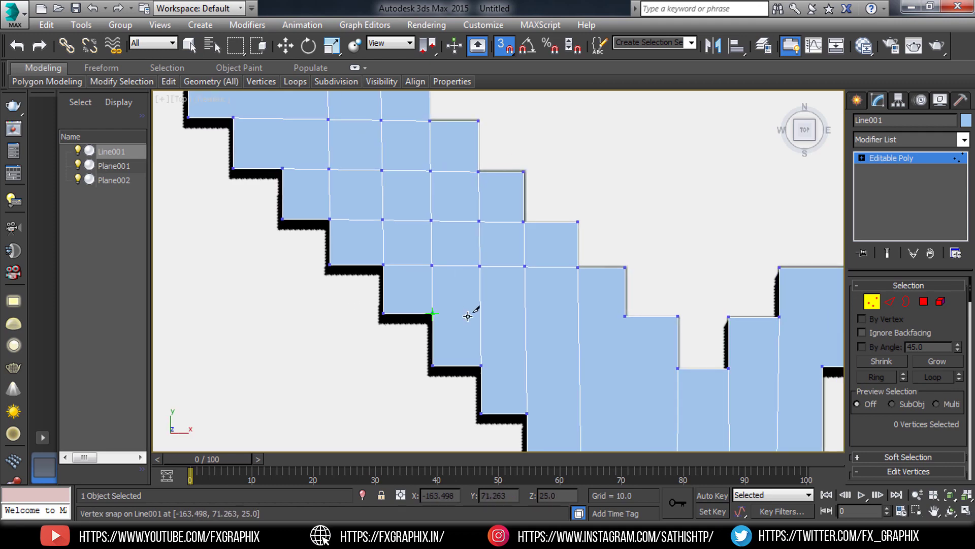
pyautogui.moveTo(680, 368); pyautogui.dragTo(551, 267, button='middle')
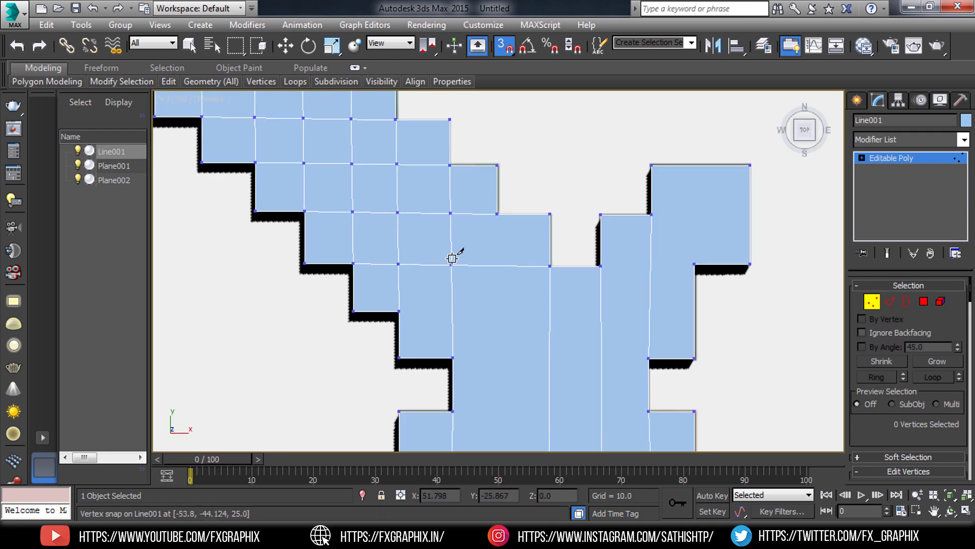
pyautogui.moveTo(452, 258); pyautogui.dragTo(513, 357, button='middle')
# - Check the snap settings and cut a horizontal edge across the blade
pyautogui.rightClick(503, 50)
pyautogui.click(587, 169)
pyautogui.scroll(-1, 483, 316)
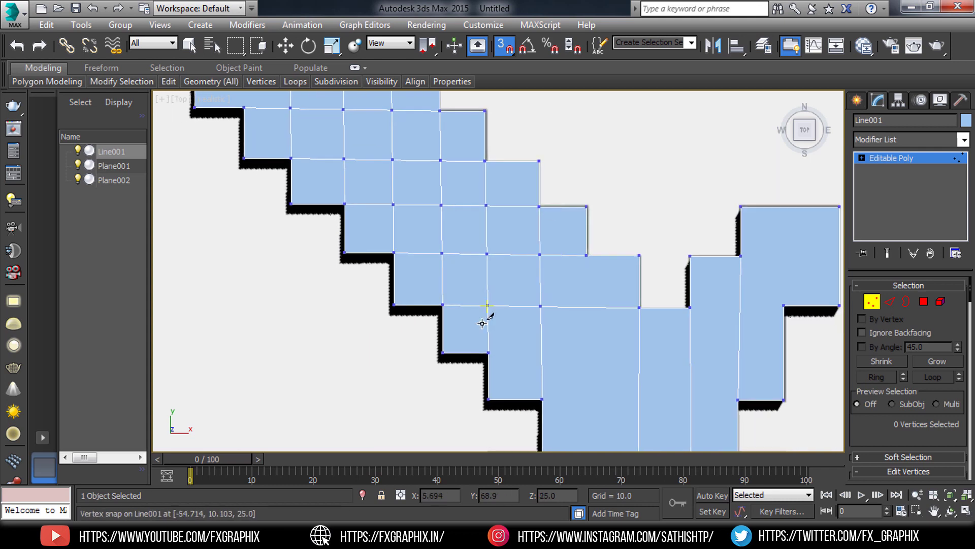
pyautogui.click(485, 330)
pyautogui.moveTo(740, 337); pyautogui.dragTo(736, 320, button='middle')
pyautogui.click(735, 320)
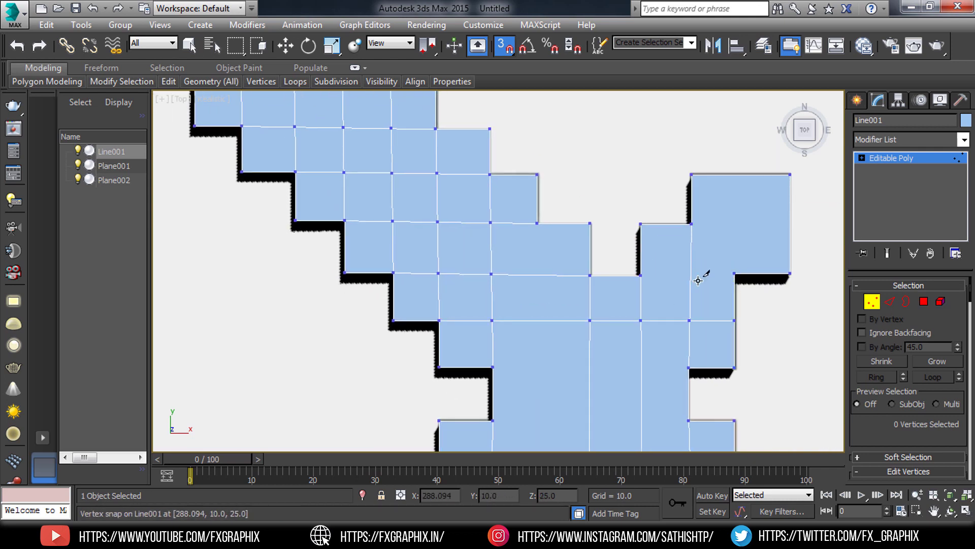
pyautogui.moveTo(710, 268); pyautogui.dragTo(704, 268, button='middle')
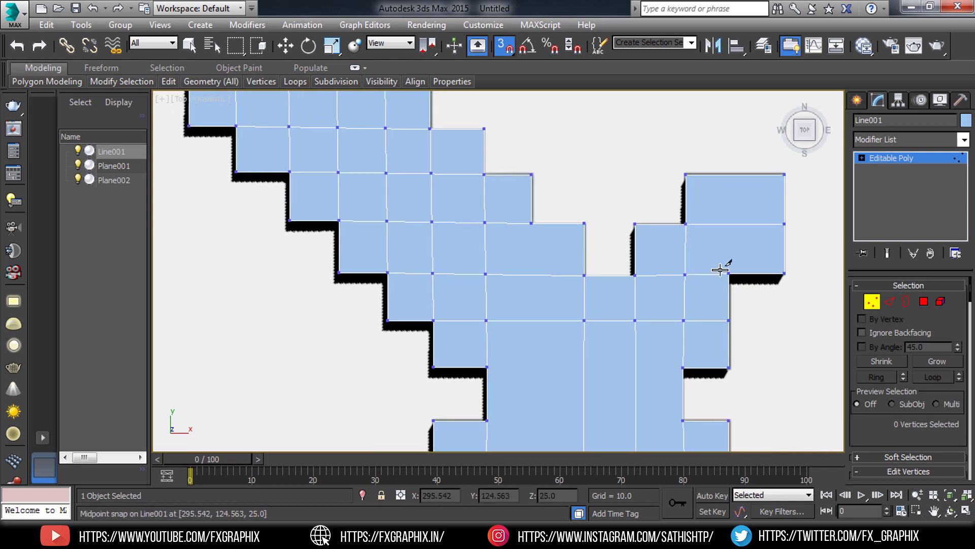
pyautogui.moveTo(678, 385); pyautogui.dragTo(651, 239, button='middle')
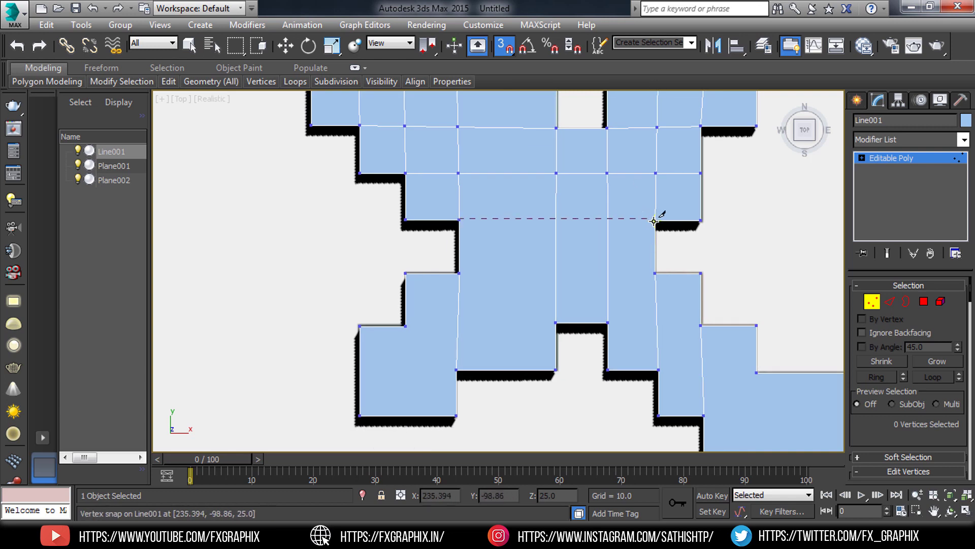
pyautogui.moveTo(528, 260); pyautogui.dragTo(533, 274, button='middle')
# - Cut edges between edge midpoints to split the lower sword faces into squares
pyautogui.click(514, 378)
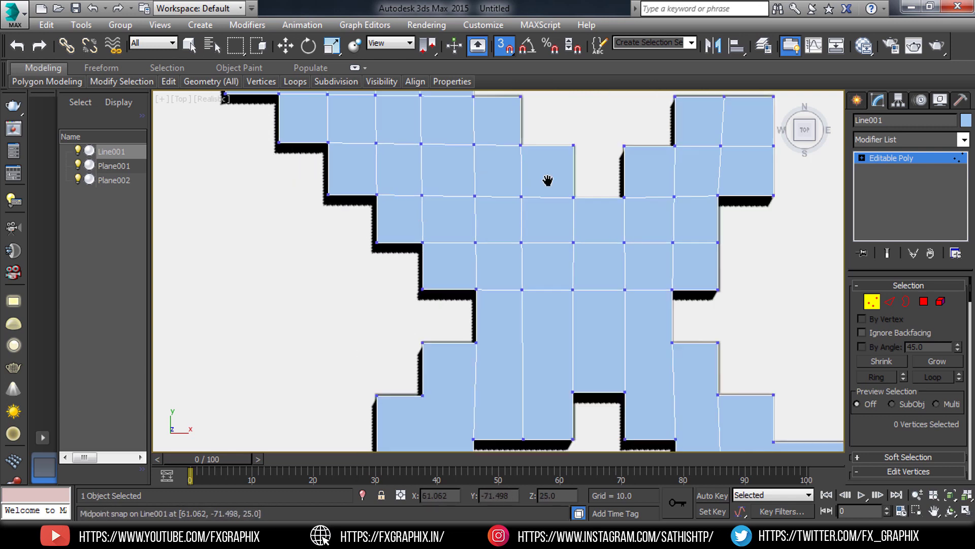
pyautogui.moveTo(409, 349); pyautogui.dragTo(466, 239, button='middle')
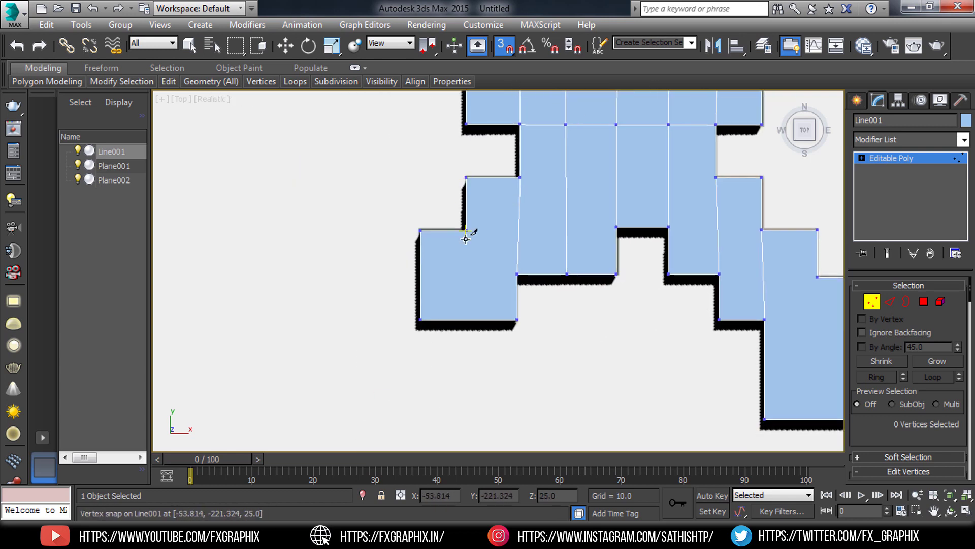
pyautogui.click(468, 320)
pyautogui.click(420, 274)
pyautogui.moveTo(398, 217); pyautogui.dragTo(307, 225, button='middle')
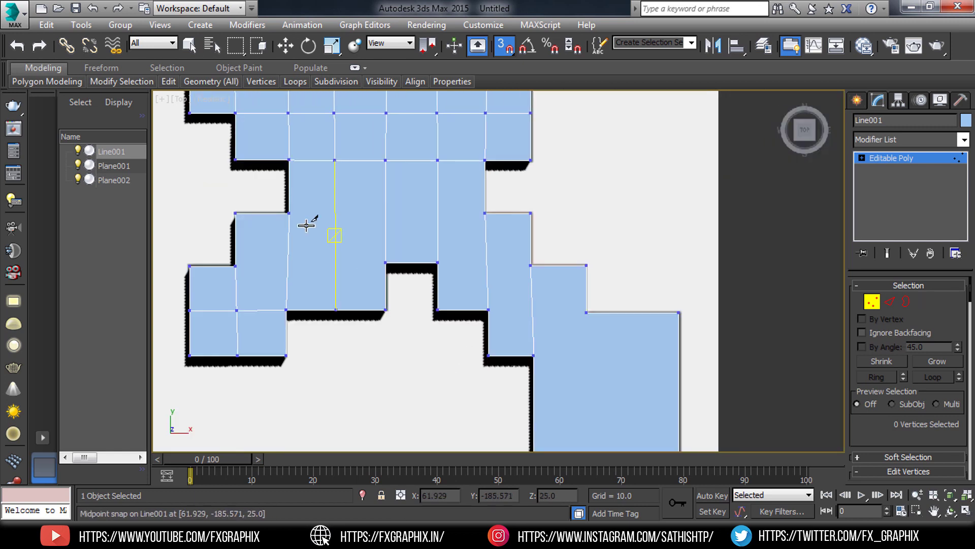
pyautogui.click(387, 262)
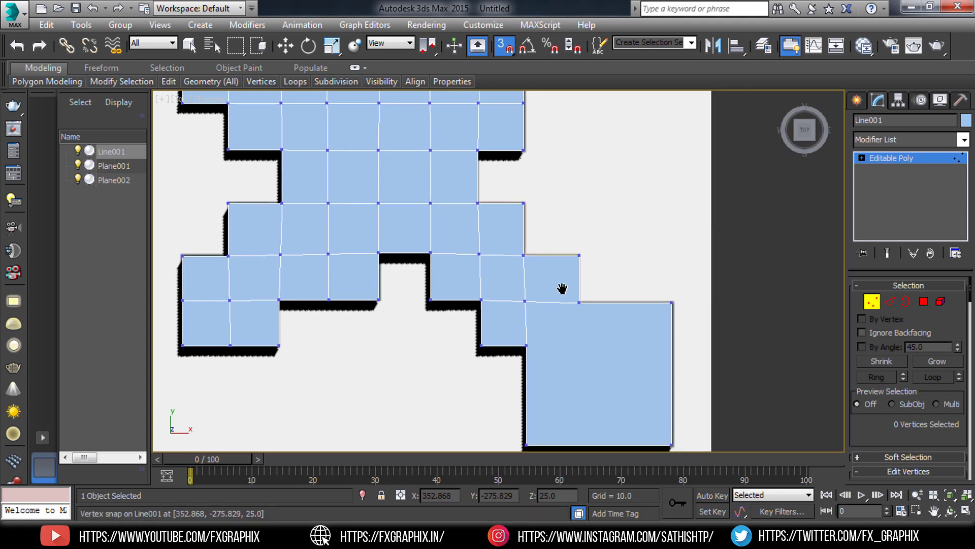
# - Pan over the handle, crossguard and V-shaped notch toward the upper-left staircase
pyautogui.moveTo(587, 311); pyautogui.dragTo(451, 244, button='middle')
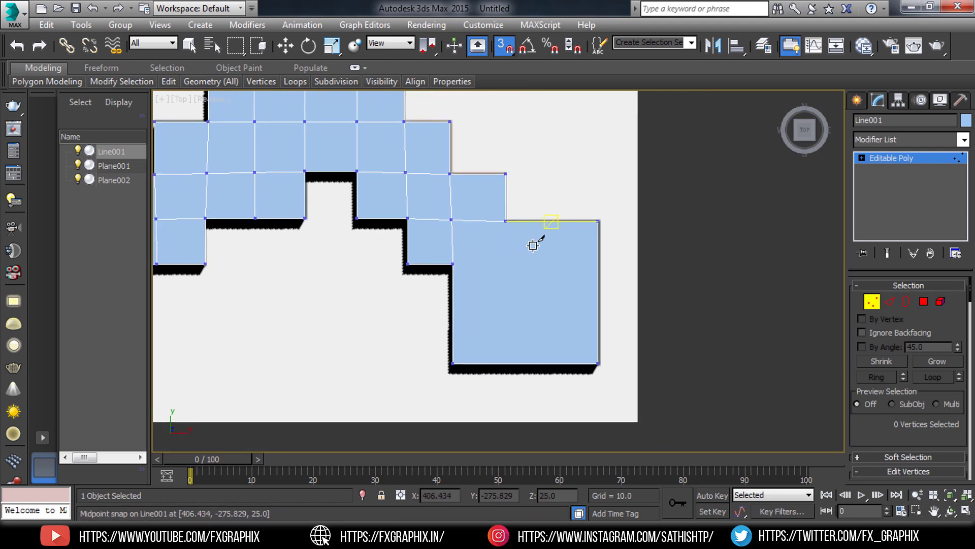
pyautogui.moveTo(533, 239); pyautogui.dragTo(555, 364, button='middle')
pyautogui.moveTo(439, 197); pyautogui.dragTo(583, 331, button='middle')
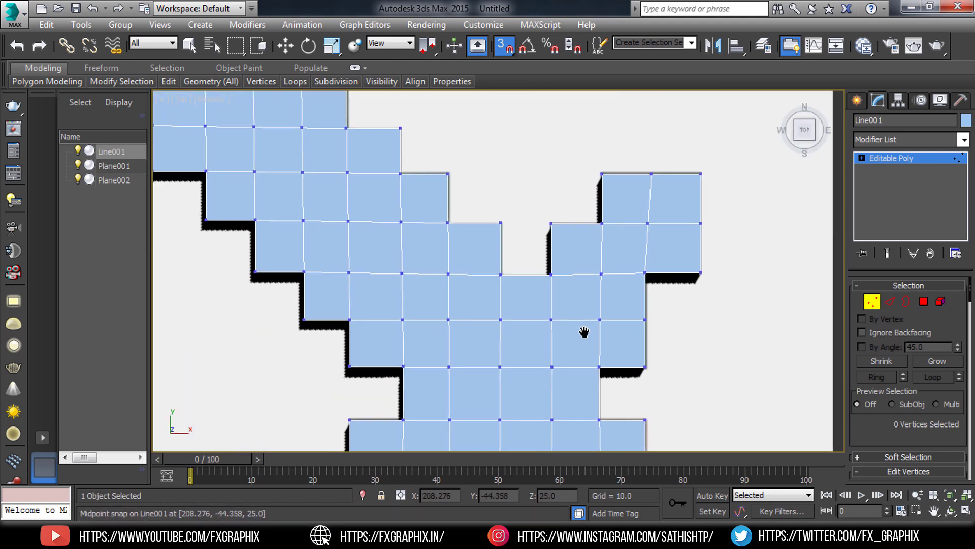
pyautogui.moveTo(374, 179)
pyautogui.mouseDown(button='middle')
pyautogui.moveTo(488, 169)
pyautogui.moveTo(583, 337)
pyautogui.mouseUp(button='middle')
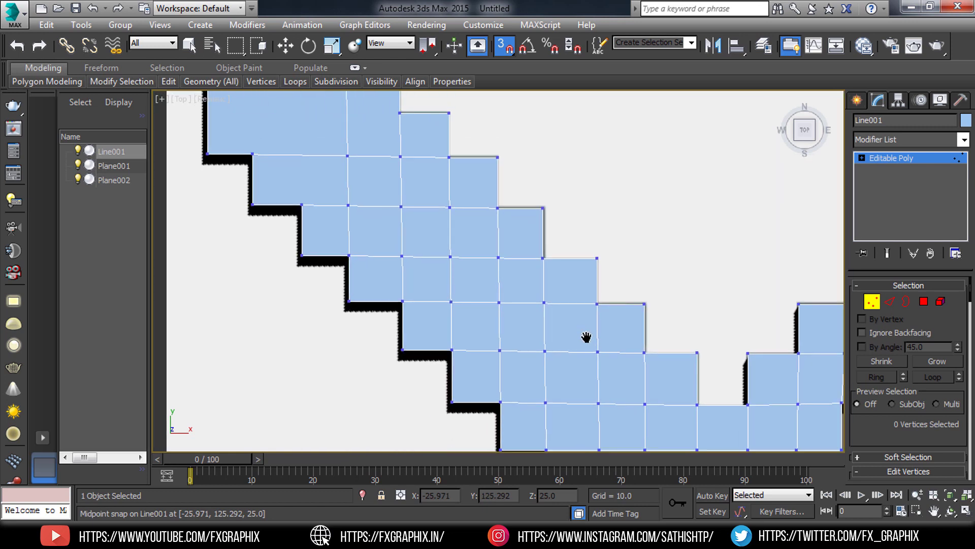
pyautogui.moveTo(398, 191)
pyautogui.mouseDown(button='middle')
pyautogui.moveTo(503, 264)
pyautogui.moveTo(454, 199)
pyautogui.mouseUp(button='middle')
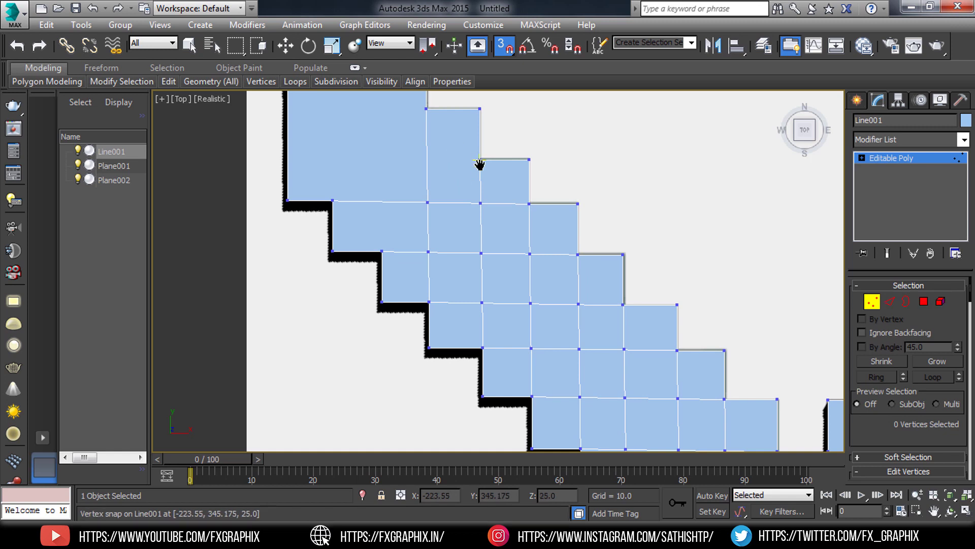
# - Cut the oversized top square into grid cells with two vertical and two horizontal cuts
pyautogui.moveTo(480, 164); pyautogui.dragTo(525, 212, button='middle')
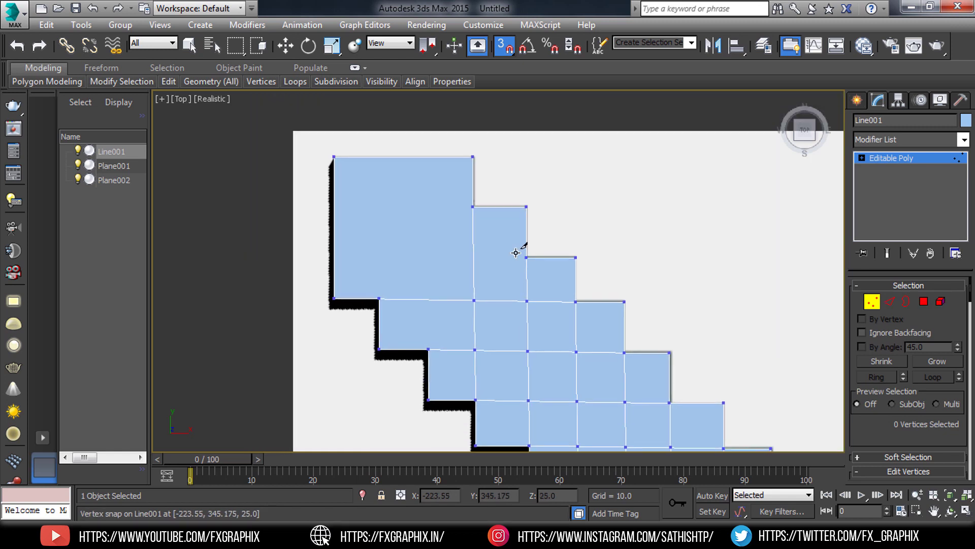
pyautogui.click(381, 296)
pyautogui.press('s')
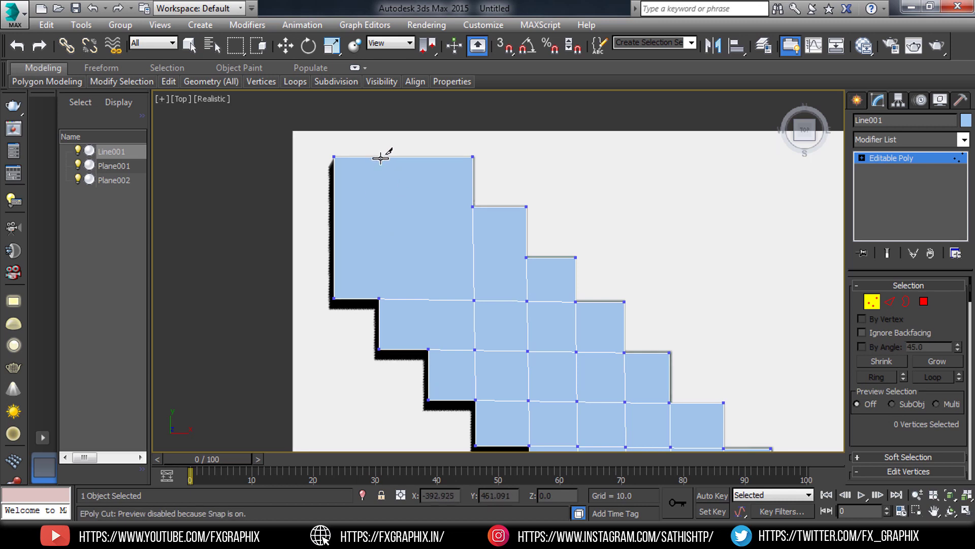
pyautogui.click(381, 157)
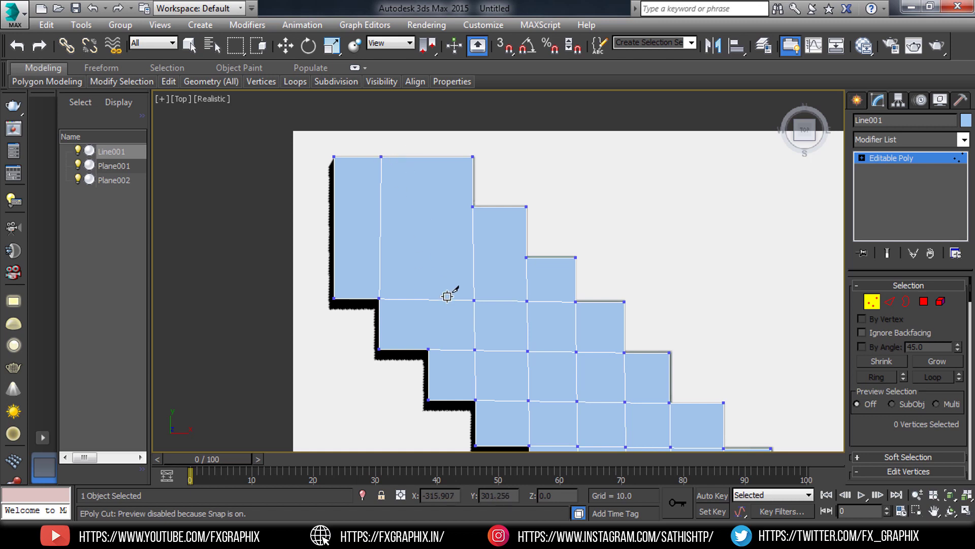
pyautogui.click(429, 347)
pyautogui.press('s')
pyautogui.click(426, 156)
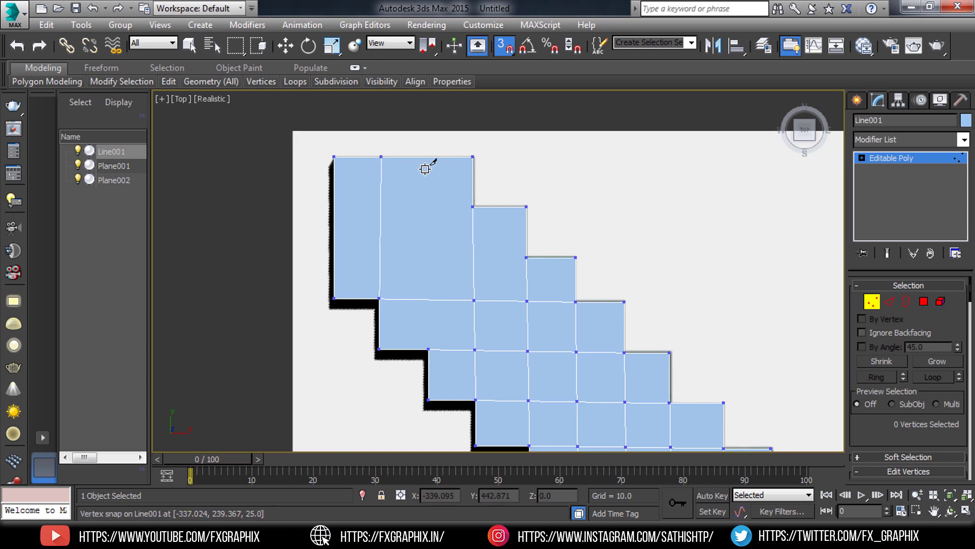
pyautogui.click(472, 206)
pyautogui.click(334, 207)
pyautogui.click(334, 252)
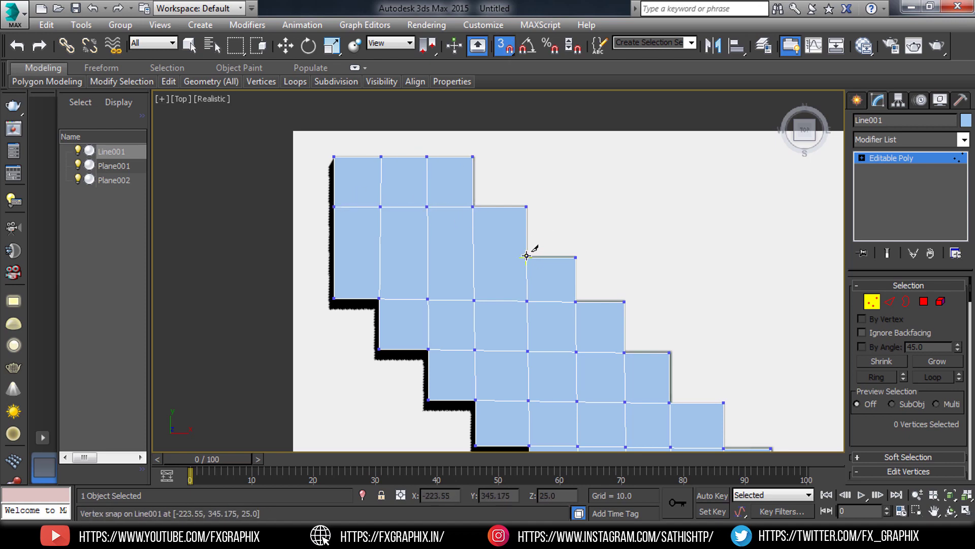
pyautogui.click(526, 257)
# - Slice the lower large squares into matching cells, then frame the whole stepped mesh
pyautogui.moveTo(544, 303); pyautogui.dragTo(431, 192, button='middle')
pyautogui.scroll(3, 523, 273)
pyautogui.click(486, 194)
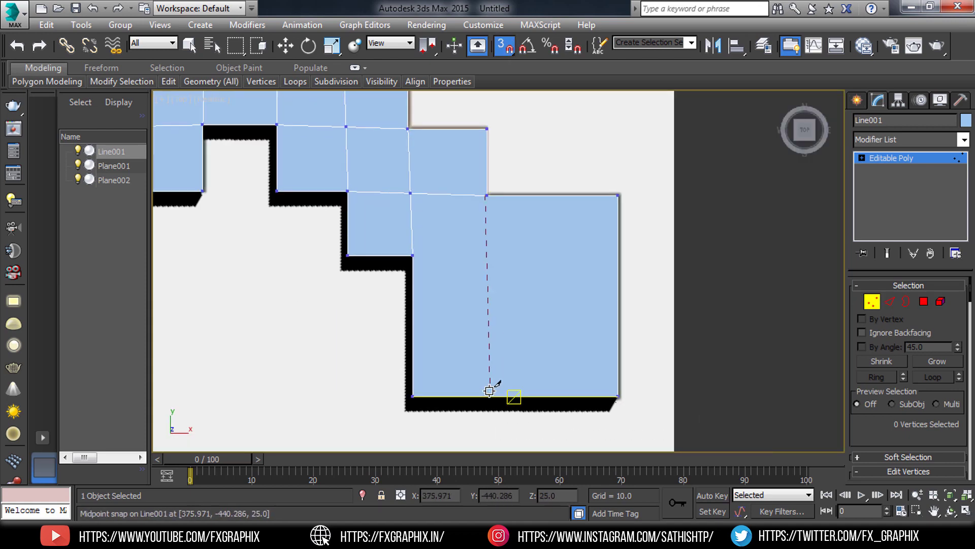
pyautogui.press('s')
pyautogui.click(485, 396)
pyautogui.click(412, 256)
pyautogui.click(618, 257)
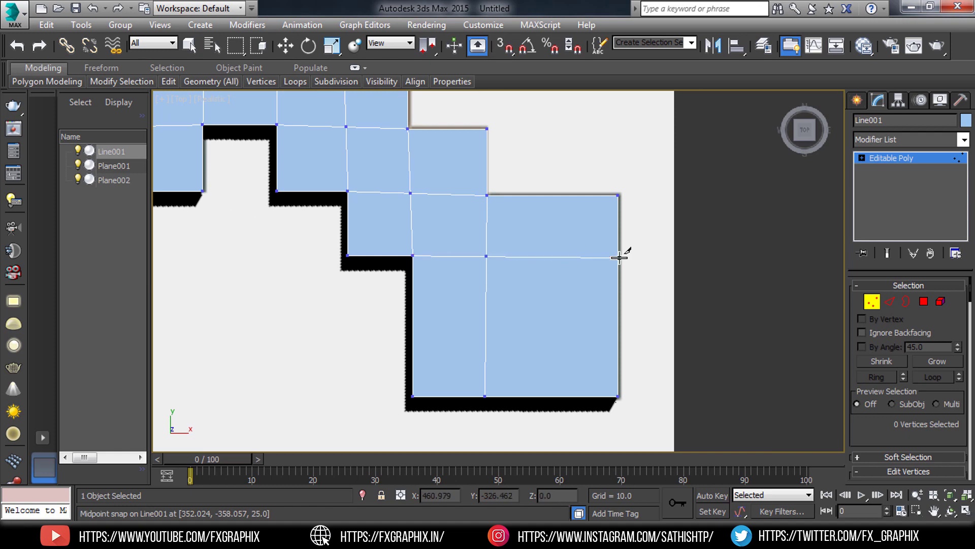
pyautogui.press('s')
pyautogui.click(552, 195)
pyautogui.click(552, 396)
pyautogui.click(412, 325)
pyautogui.click(618, 325)
pyautogui.scroll(-4, 505, 305)
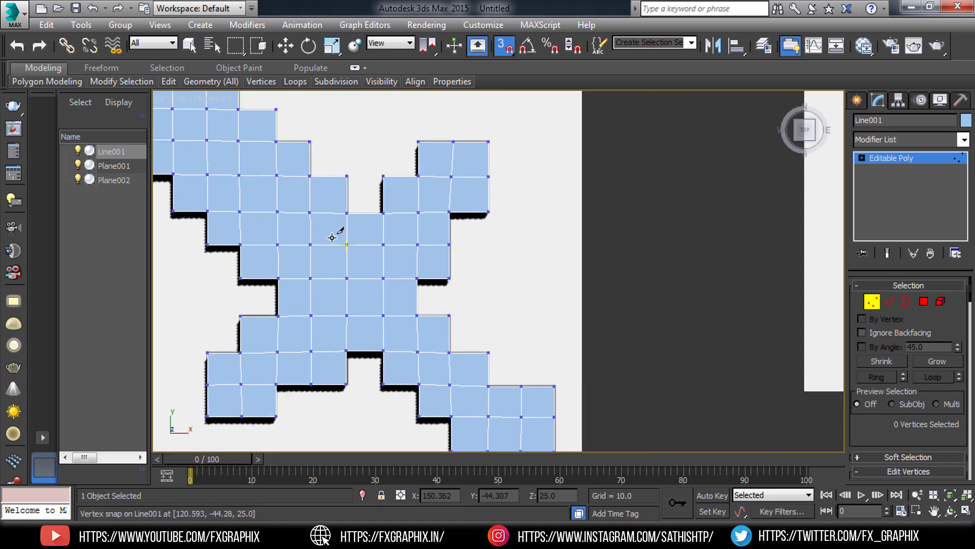
pyautogui.moveTo(337, 228); pyautogui.dragTo(836, 356, button='middle')
# - With snapping off, straighten the leftmost vertex column at the blade's upper-left end
pyautogui.press('w')
pyautogui.press('s')
pyautogui.scroll(1, 503, 303)
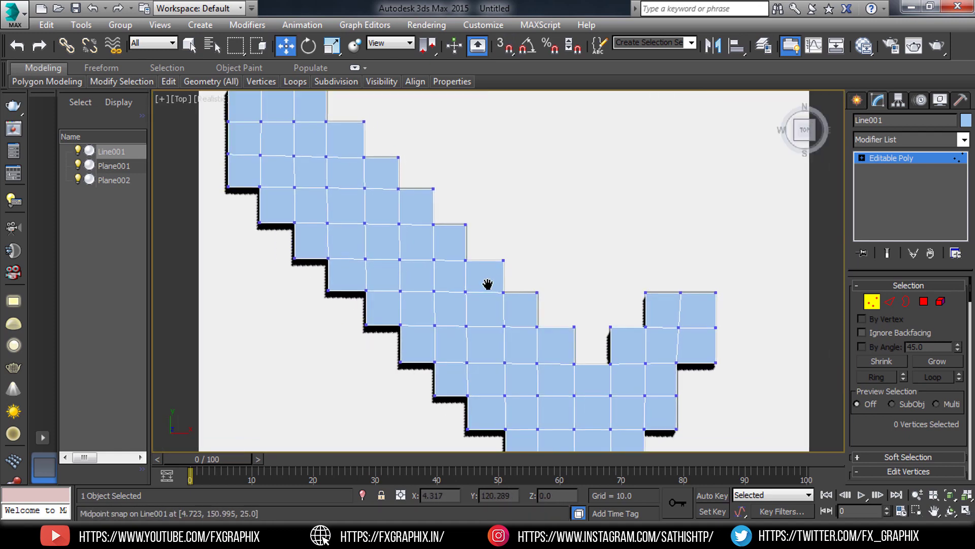
pyautogui.hotkey('shift', 'f')
pyautogui.moveTo(477, 298); pyautogui.dragTo(448, 261, button='middle')
pyautogui.moveTo(879, 376); pyautogui.dragTo(878, 174)
pyautogui.scroll(-3, 909, 284)
pyautogui.scroll(-2, 917, 275)
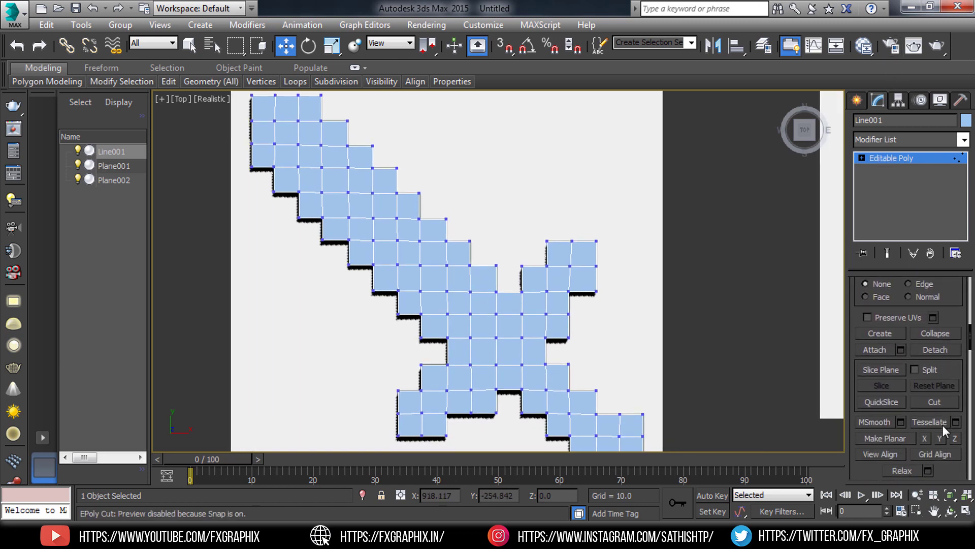
pyautogui.moveTo(850, 442); pyautogui.dragTo(838, 346)
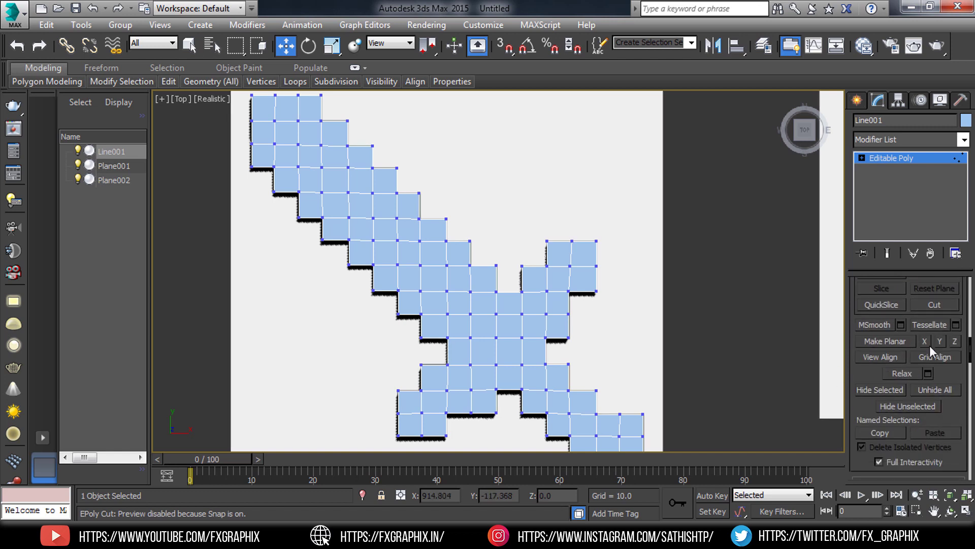
pyautogui.moveTo(460, 304); pyautogui.dragTo(566, 393, button='middle')
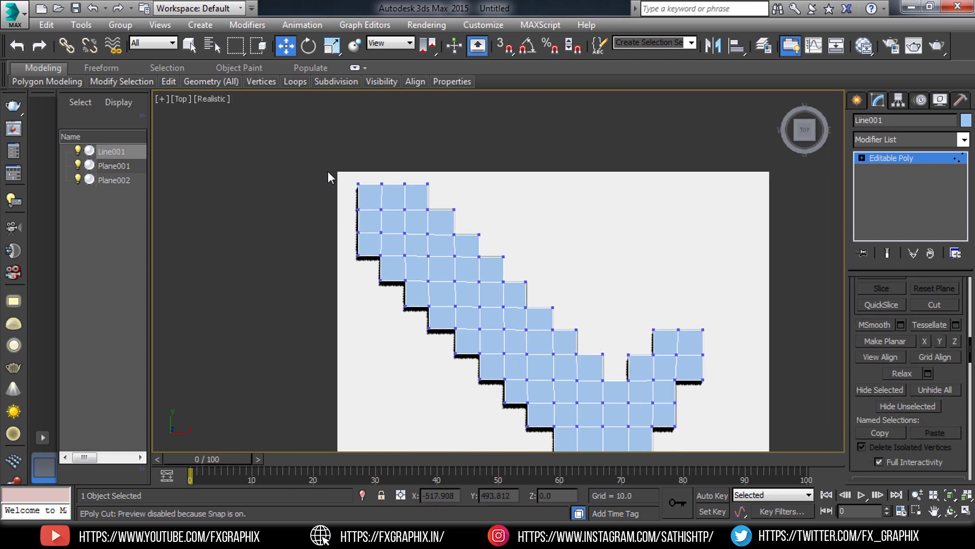
pyautogui.scroll(1, 329, 173)
pyautogui.moveTo(342, 170); pyautogui.dragTo(384, 310)
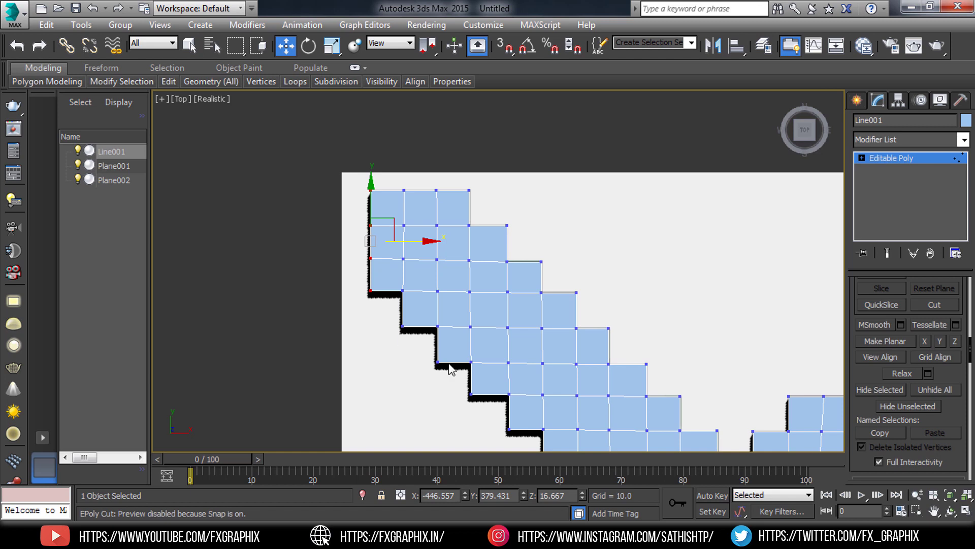
pyautogui.click(922, 340)
# - Straighten the next three vertex columns along the upper blade using Make Planar
pyautogui.moveTo(391, 176); pyautogui.dragTo(426, 352)
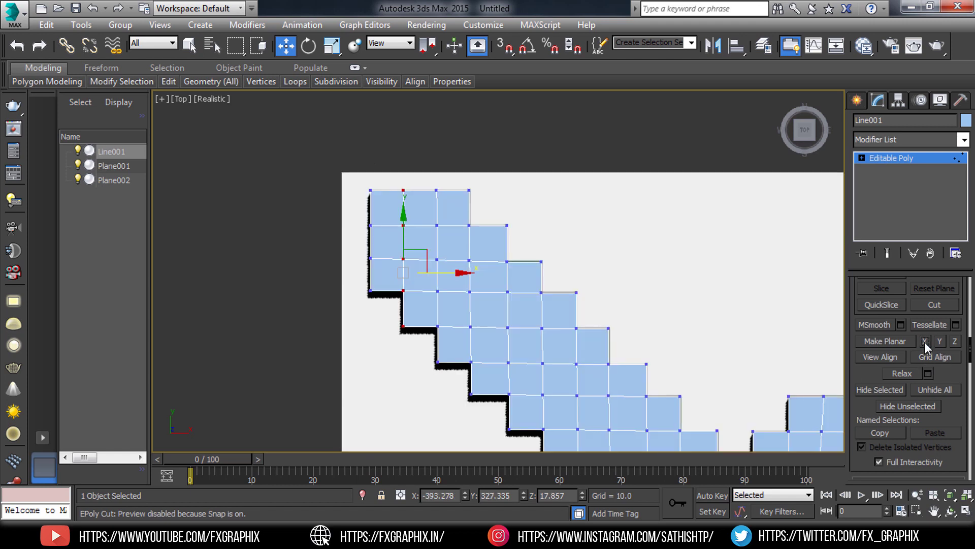
pyautogui.moveTo(429, 183); pyautogui.dragTo(452, 407)
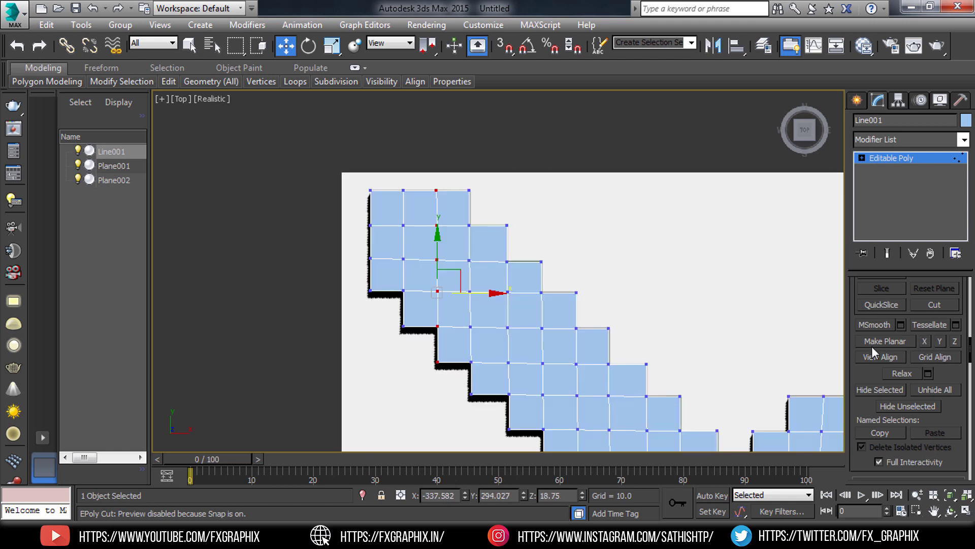
pyautogui.click(926, 341)
pyautogui.moveTo(459, 170); pyautogui.dragTo(488, 394)
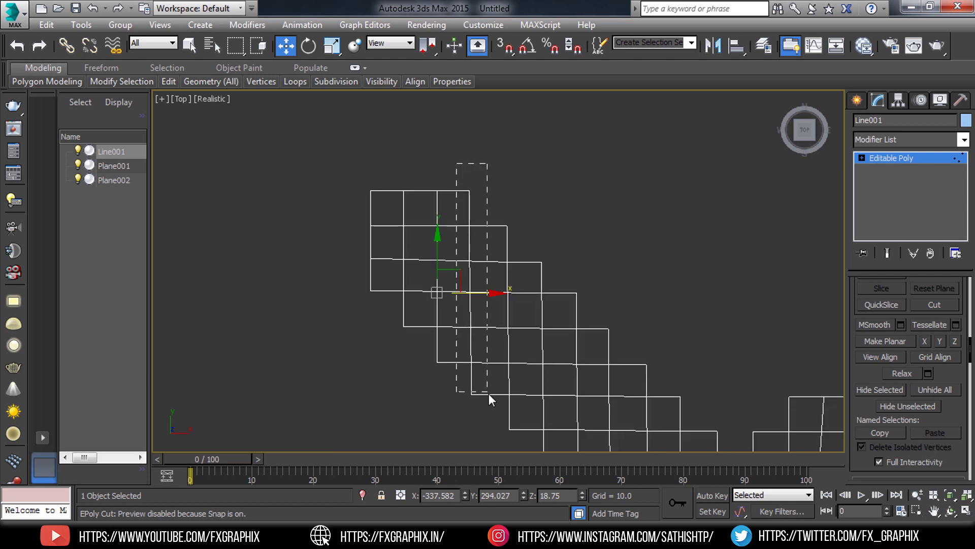
pyautogui.click(925, 341)
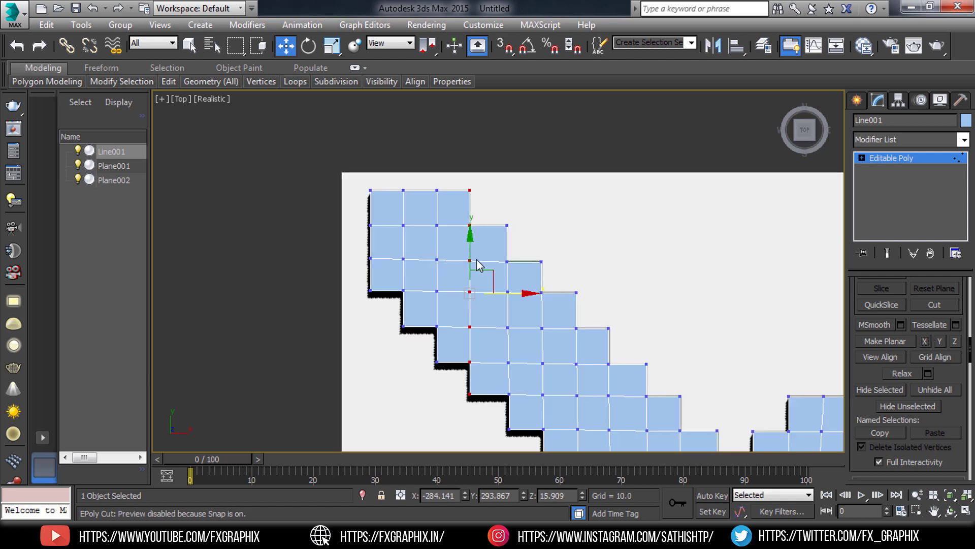
pyautogui.moveTo(477, 260); pyautogui.dragTo(452, 163, button='middle')
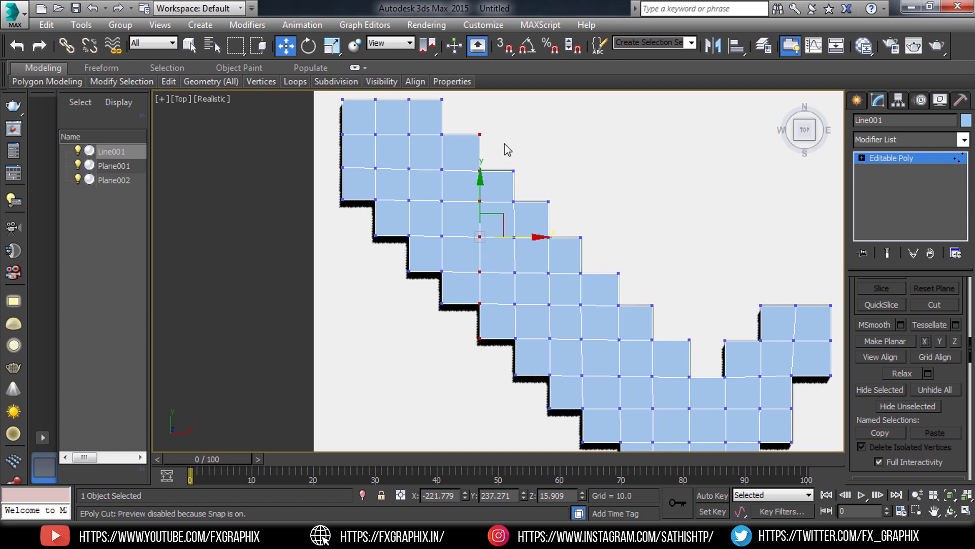
pyautogui.moveTo(504, 148); pyautogui.dragTo(524, 394)
pyautogui.click(925, 341)
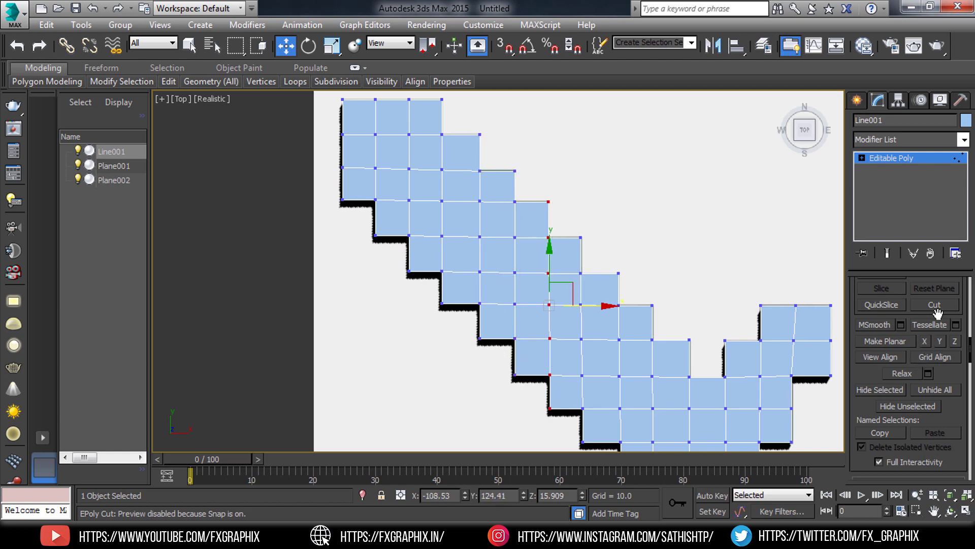
# - Align the vertex columns leading toward the crossguard, checking them in wireframe
pyautogui.moveTo(594, 263); pyautogui.dragTo(615, 246, button='middle')
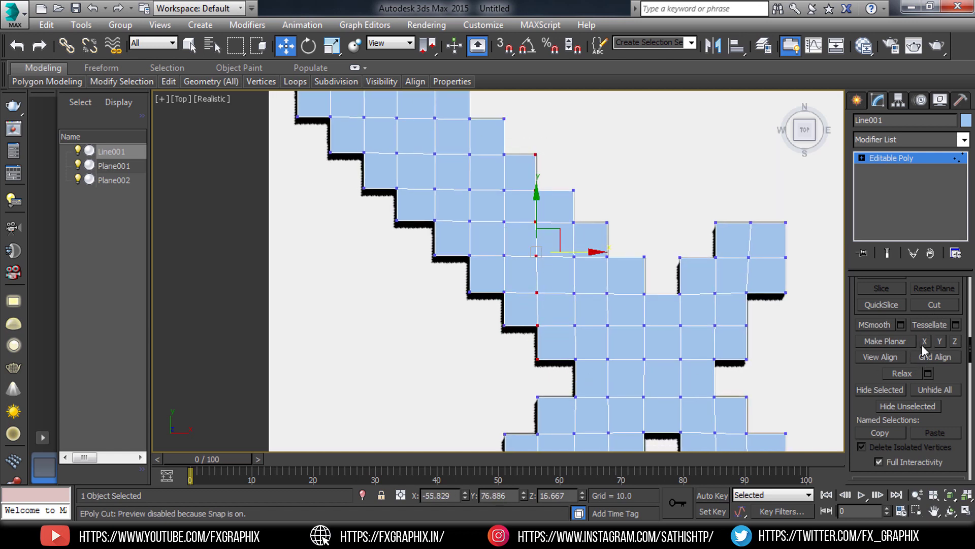
pyautogui.moveTo(565, 171); pyautogui.dragTo(574, 401)
pyautogui.moveTo(546, 365); pyautogui.dragTo(577, 333, button='middle')
pyautogui.press('F3')
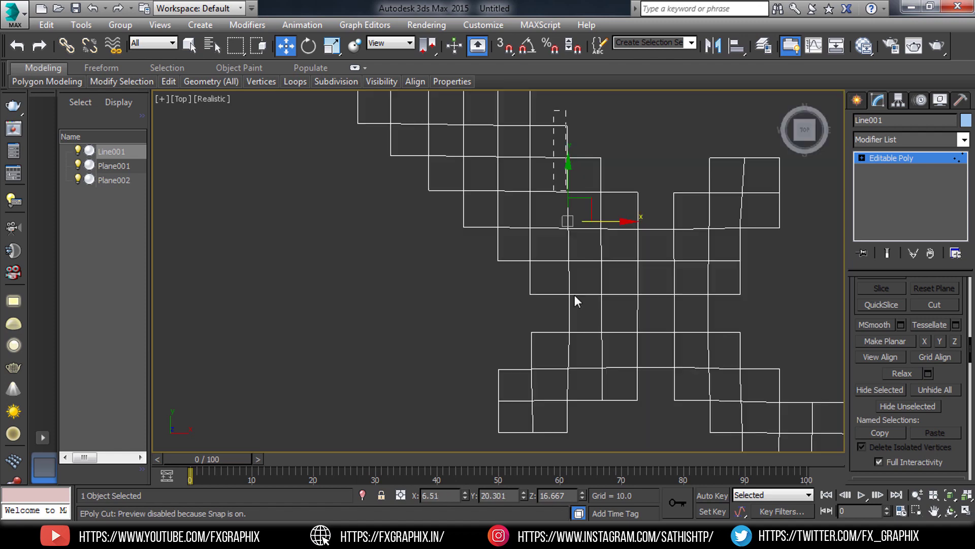
pyautogui.moveTo(574, 294); pyautogui.dragTo(574, 442)
pyautogui.press('F3')
pyautogui.click(927, 341)
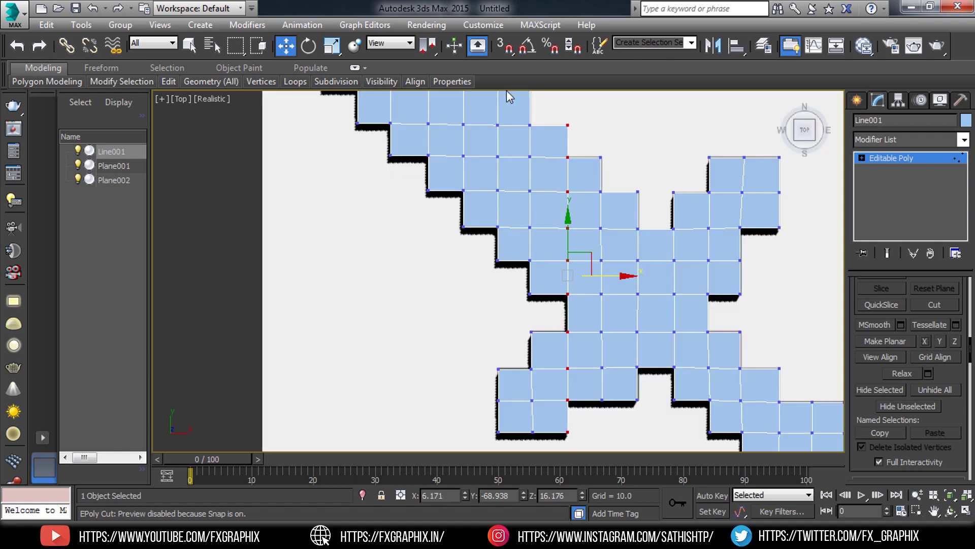
pyautogui.moveTo(507, 93); pyautogui.dragTo(542, 130, button='middle')
pyautogui.scroll(-2, 550, 134)
pyautogui.press('F3')
pyautogui.moveTo(563, 294); pyautogui.dragTo(565, 369)
pyautogui.press('F3')
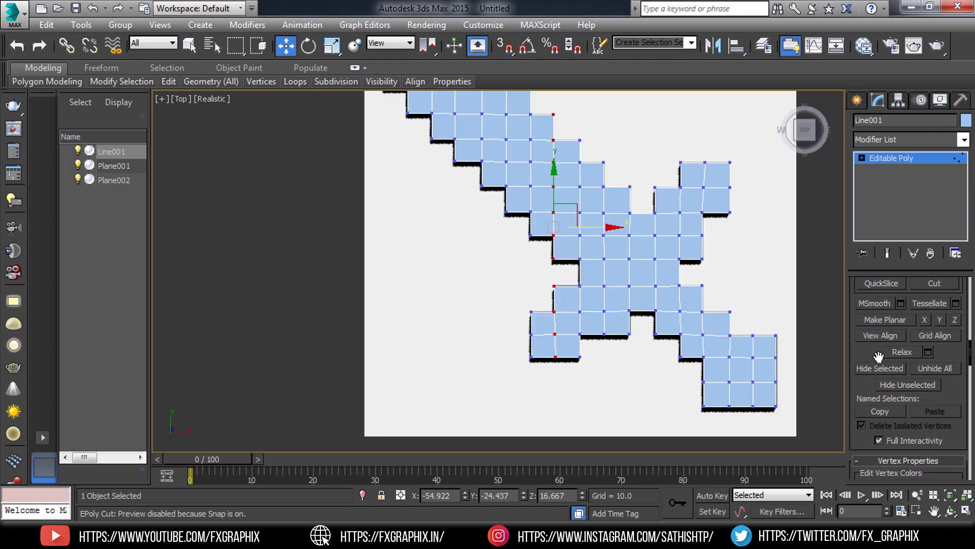
pyautogui.click(922, 319)
# - Flatten the remaining vertex columns across the crossguard and lower blade
pyautogui.moveTo(528, 102); pyautogui.dragTo(532, 115, button='middle')
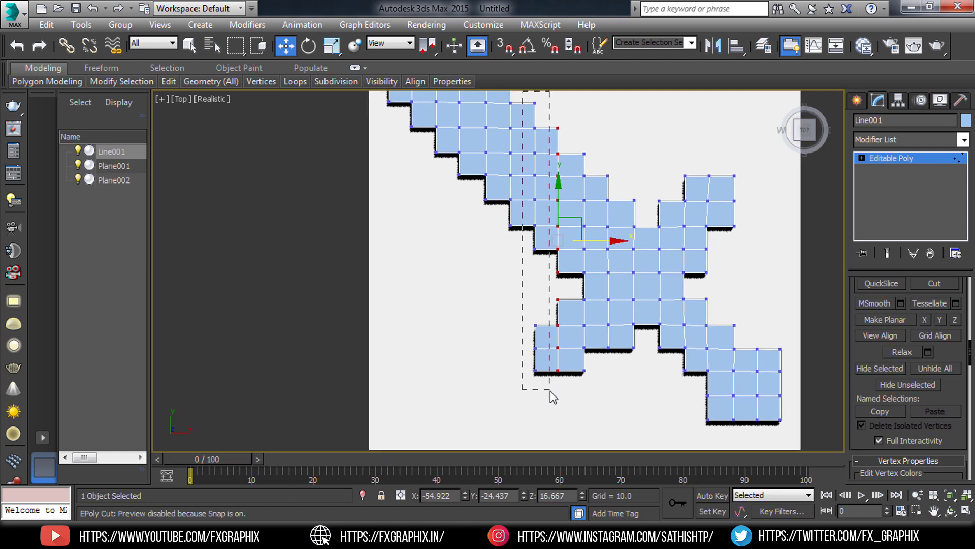
pyautogui.moveTo(522, 93); pyautogui.dragTo(550, 390)
pyautogui.click(925, 319)
pyautogui.moveTo(642, 272); pyautogui.dragTo(586, 283, button='middle')
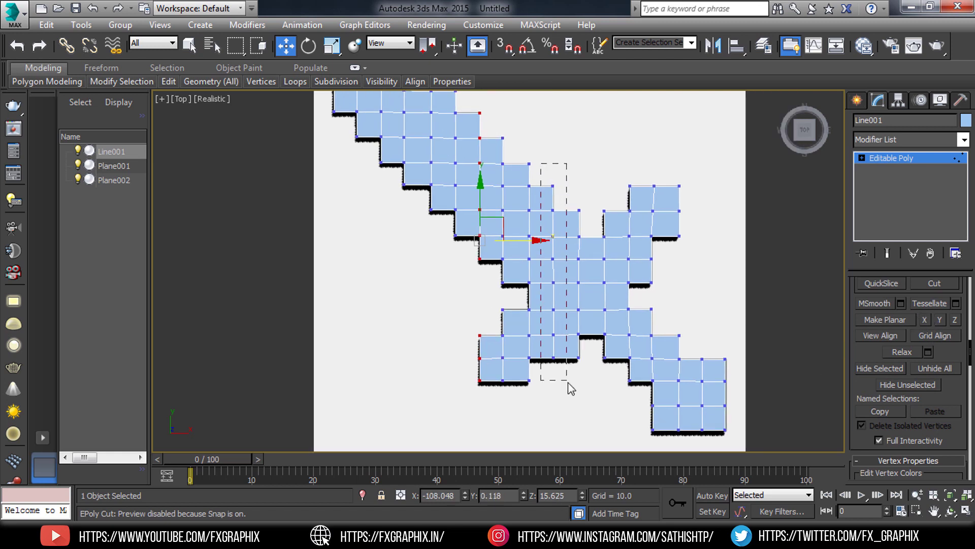
pyautogui.moveTo(568, 382); pyautogui.dragTo(569, 382)
pyautogui.click(924, 319)
pyautogui.moveTo(574, 199); pyautogui.dragTo(584, 379)
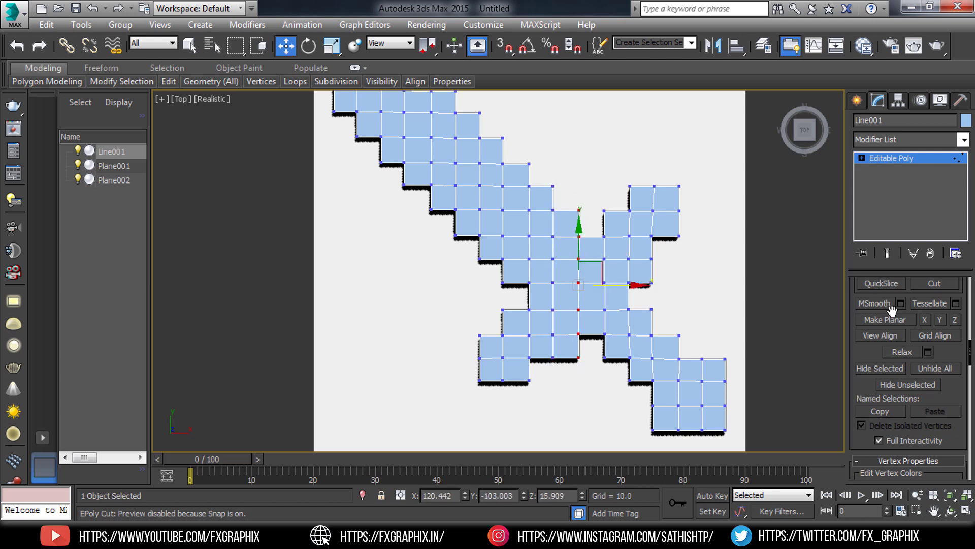
pyautogui.moveTo(598, 199); pyautogui.dragTo(621, 387)
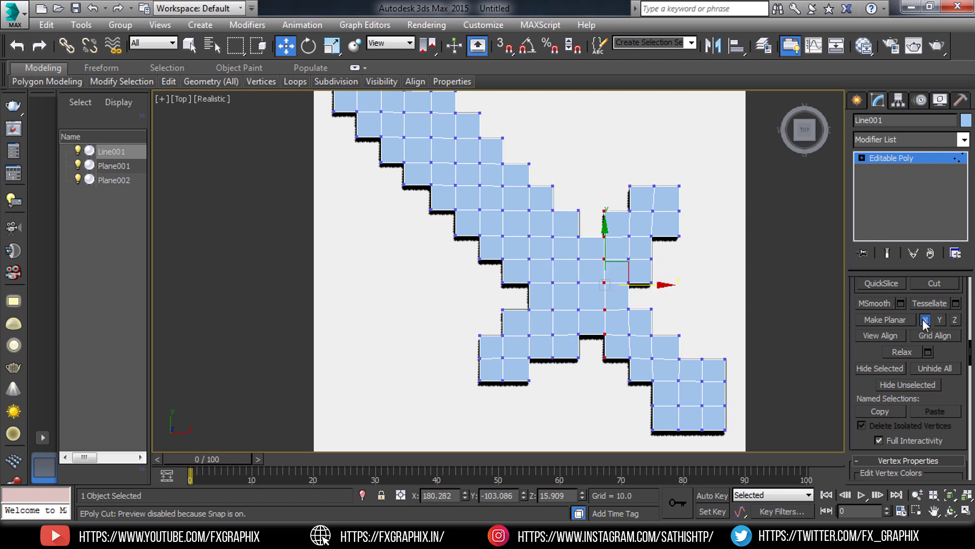
pyautogui.moveTo(629, 168); pyautogui.dragTo(644, 411)
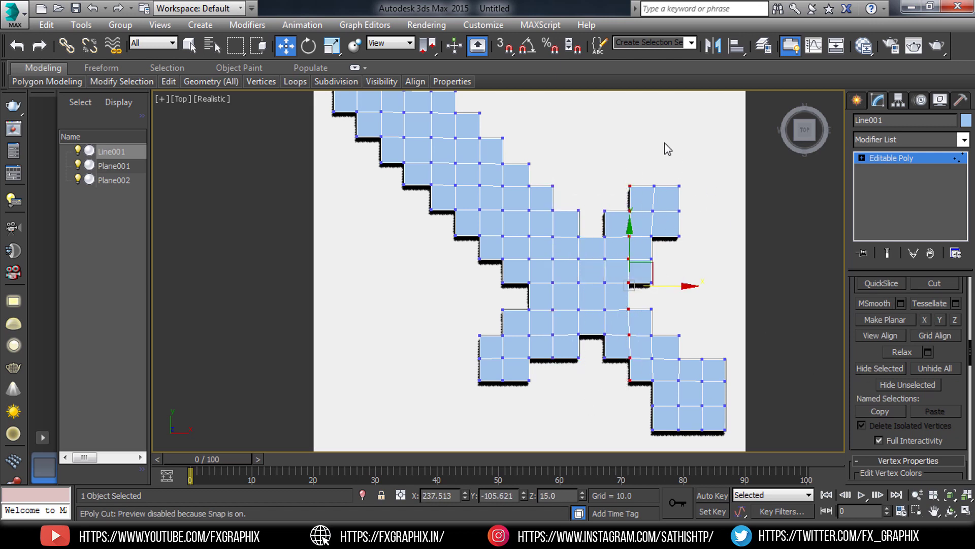
pyautogui.moveTo(619, 154); pyautogui.dragTo(641, 406)
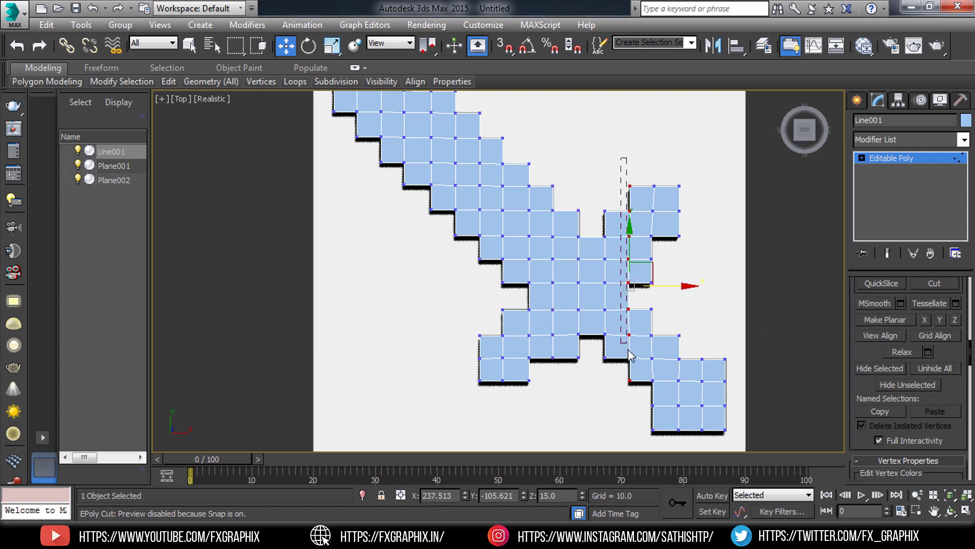
pyautogui.moveTo(646, 169); pyautogui.dragTo(662, 439)
pyautogui.click(924, 319)
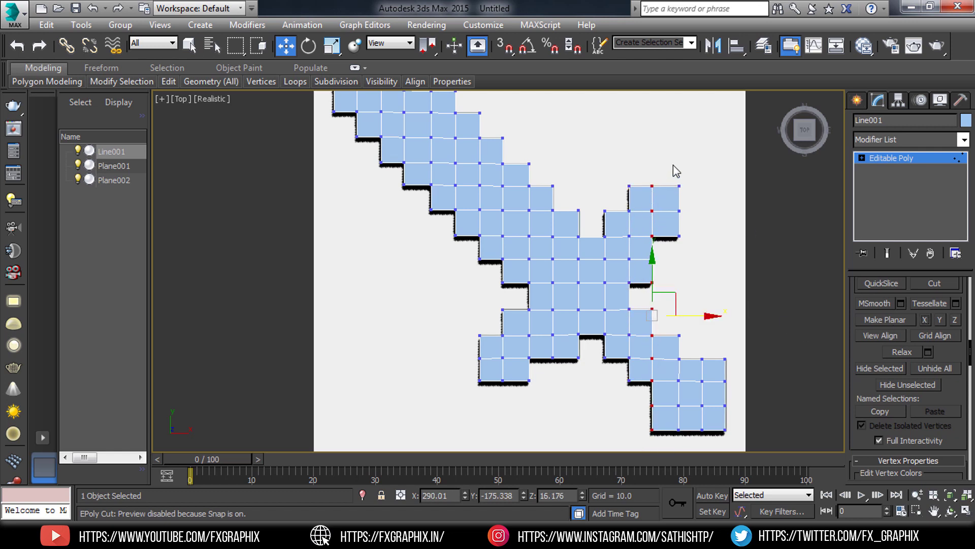
pyautogui.moveTo(672, 163); pyautogui.dragTo(690, 447)
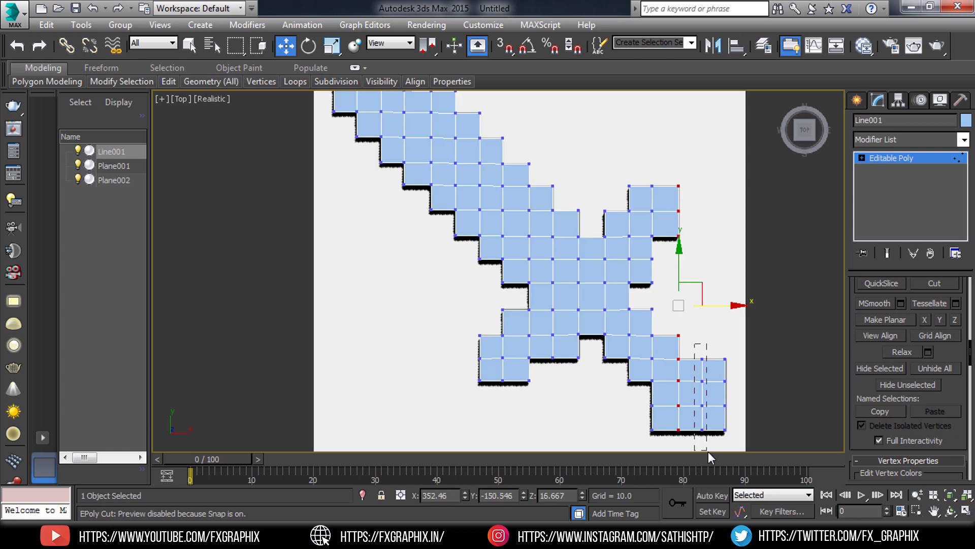
pyautogui.moveTo(695, 344); pyautogui.dragTo(708, 451)
pyautogui.click(925, 319)
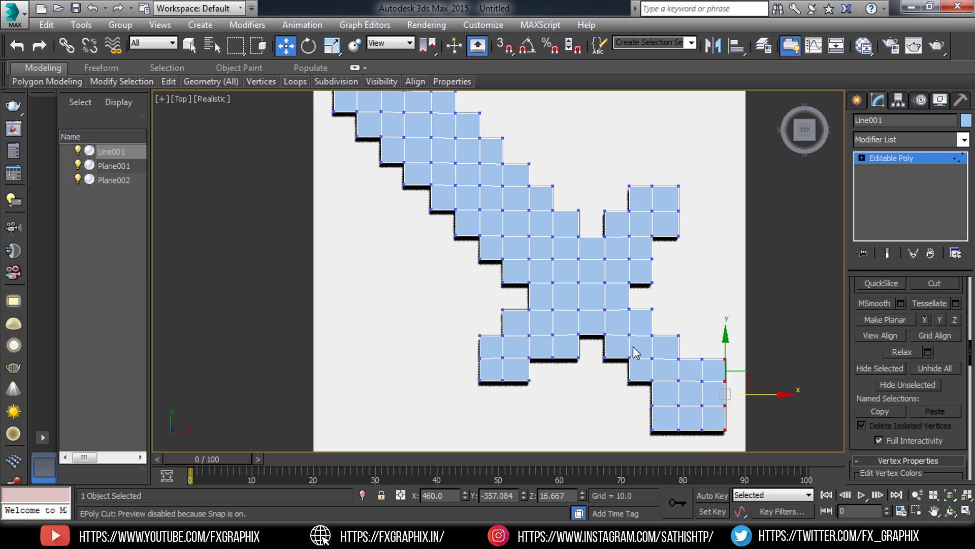
# - Straighten the bottom horizontal vertex rows of the sword one by one
pyautogui.scroll(3, 633, 346)
pyautogui.moveTo(777, 405); pyautogui.dragTo(777, 406)
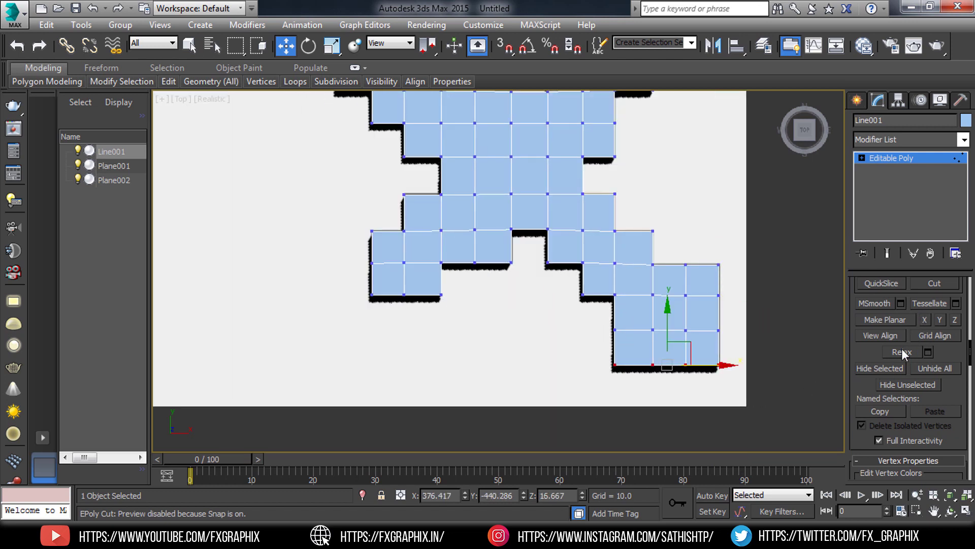
pyautogui.click(939, 321)
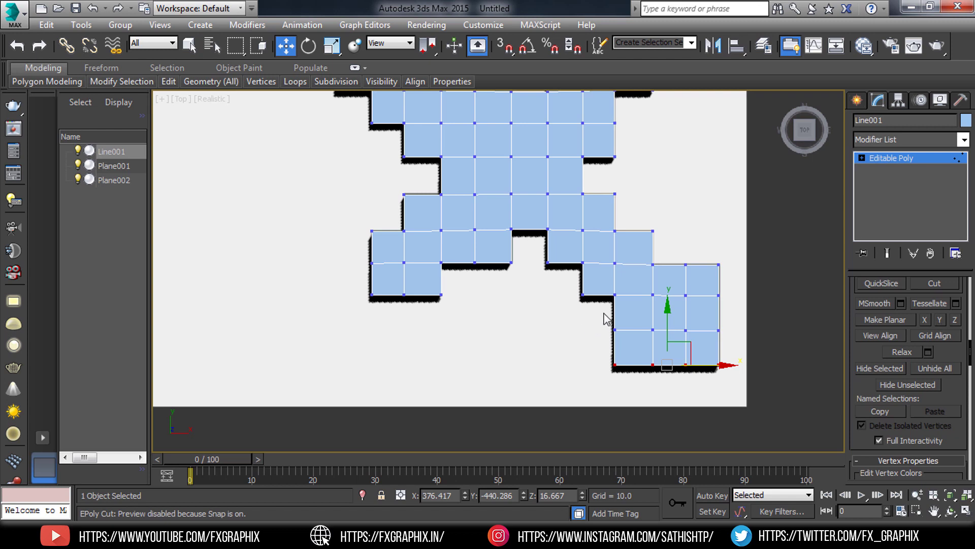
pyautogui.moveTo(598, 311)
pyautogui.mouseDown()
pyautogui.moveTo(762, 334)
pyautogui.moveTo(737, 325)
pyautogui.mouseUp()
pyautogui.click(935, 319)
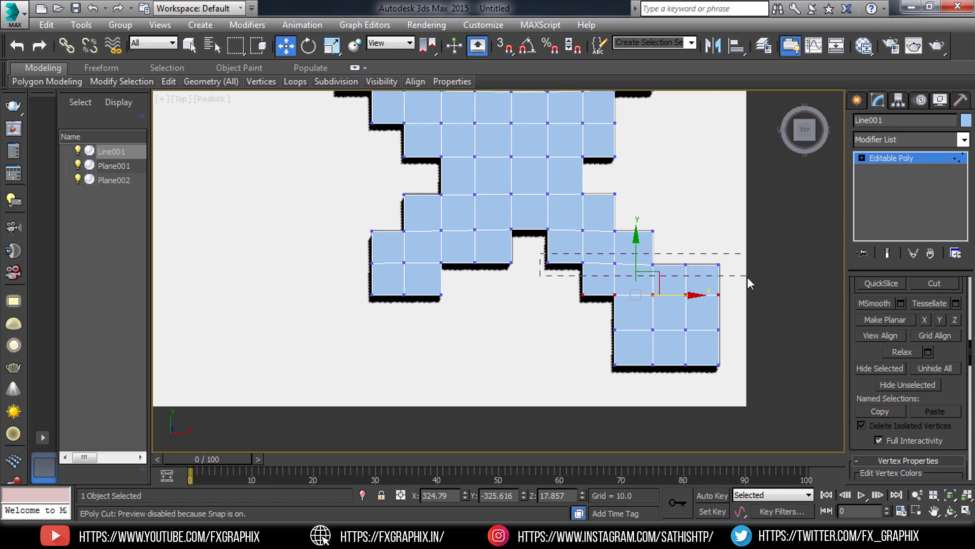
pyautogui.moveTo(735, 276); pyautogui.dragTo(747, 276)
pyautogui.click(940, 319)
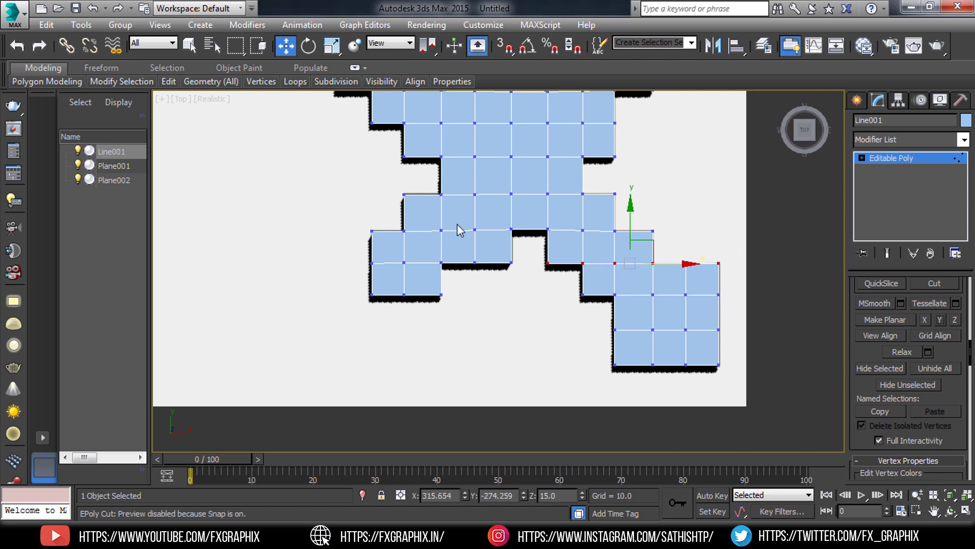
pyautogui.moveTo(335, 283); pyautogui.dragTo(767, 304)
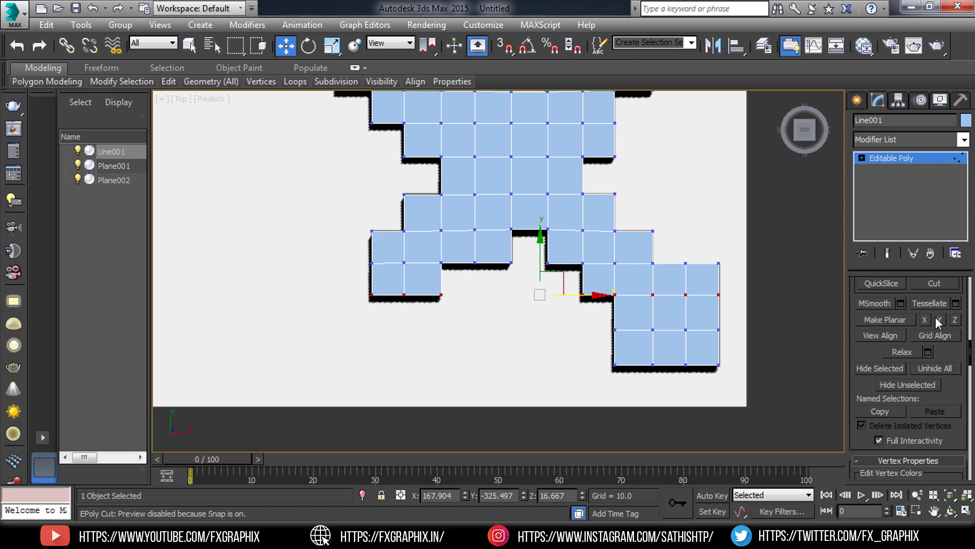
pyautogui.click(936, 318)
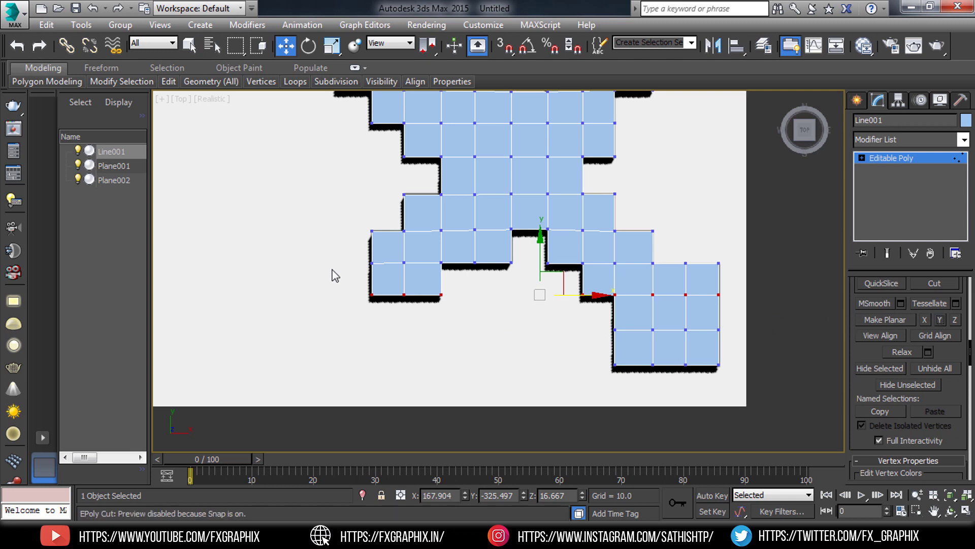
pyautogui.moveTo(459, 265); pyautogui.dragTo(746, 277)
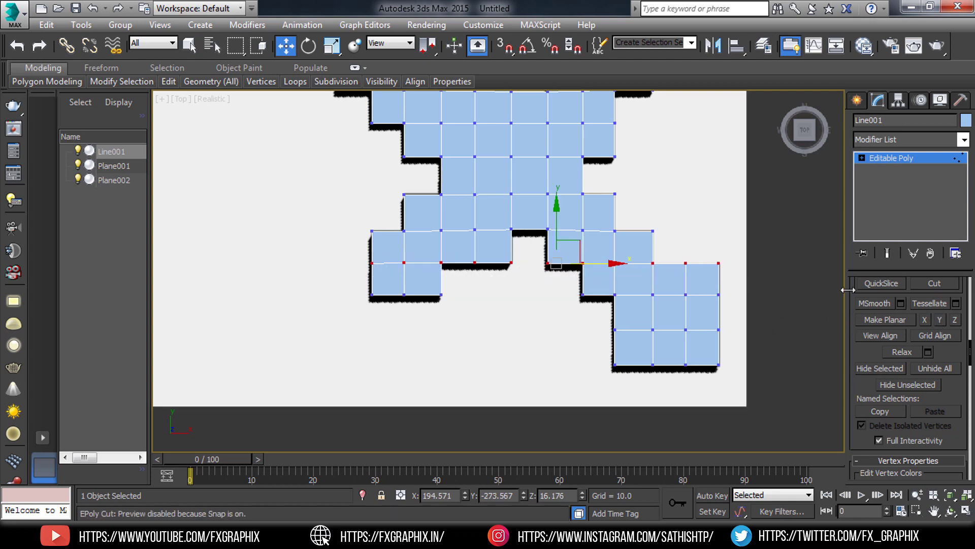
pyautogui.click(939, 320)
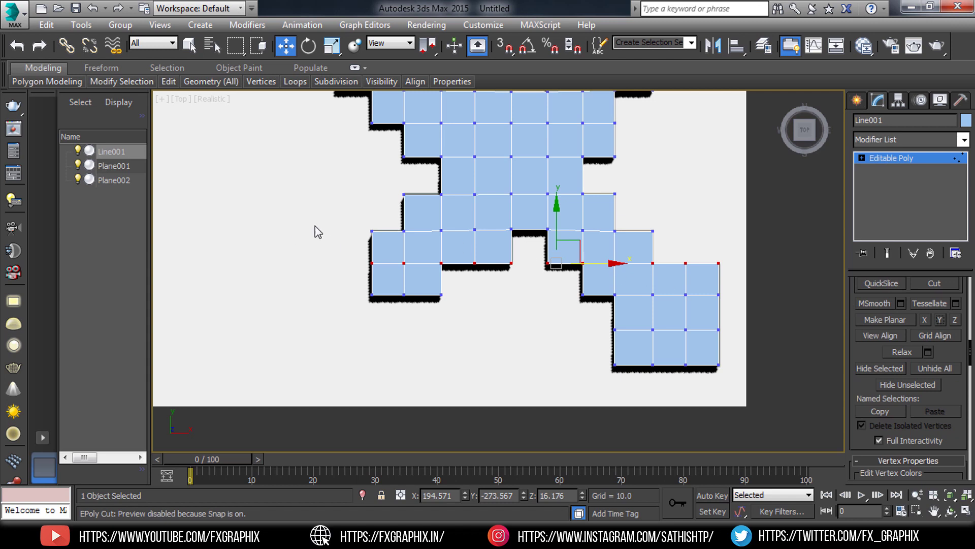
pyautogui.moveTo(588, 244); pyautogui.dragTo(706, 240)
pyautogui.click(939, 320)
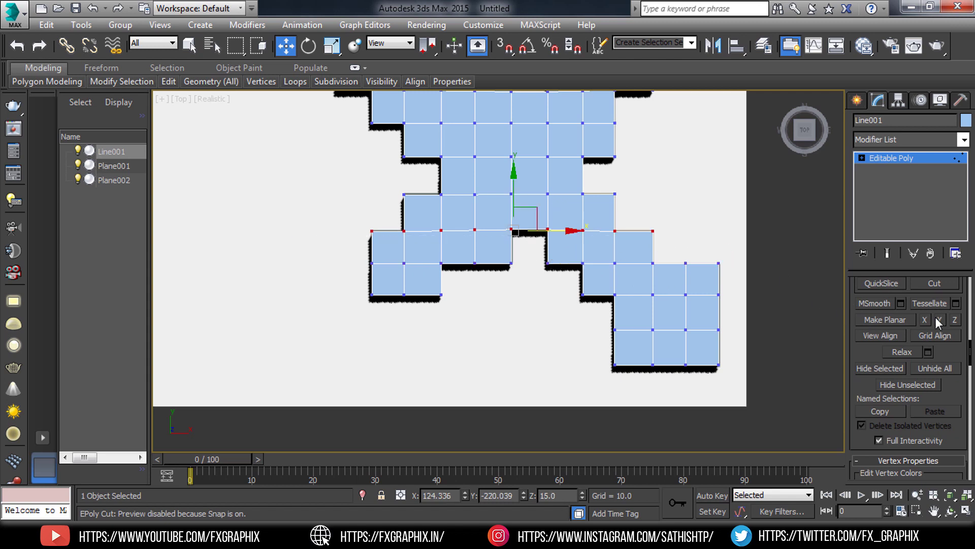
# - Flatten the vertex rows through the crossguard and its top edge
pyautogui.moveTo(397, 219); pyautogui.dragTo(392, 283, button='middle')
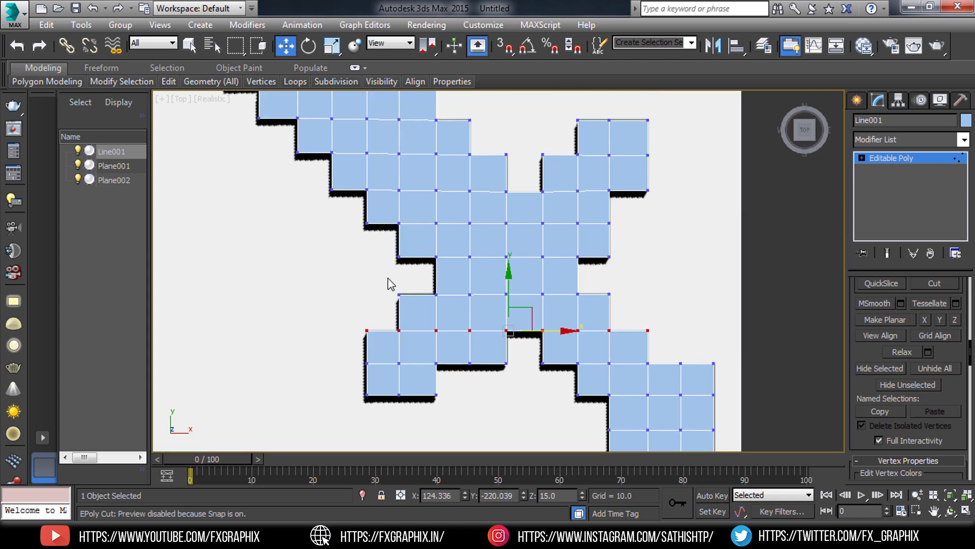
pyautogui.moveTo(368, 247); pyautogui.dragTo(625, 267)
pyautogui.click(938, 320)
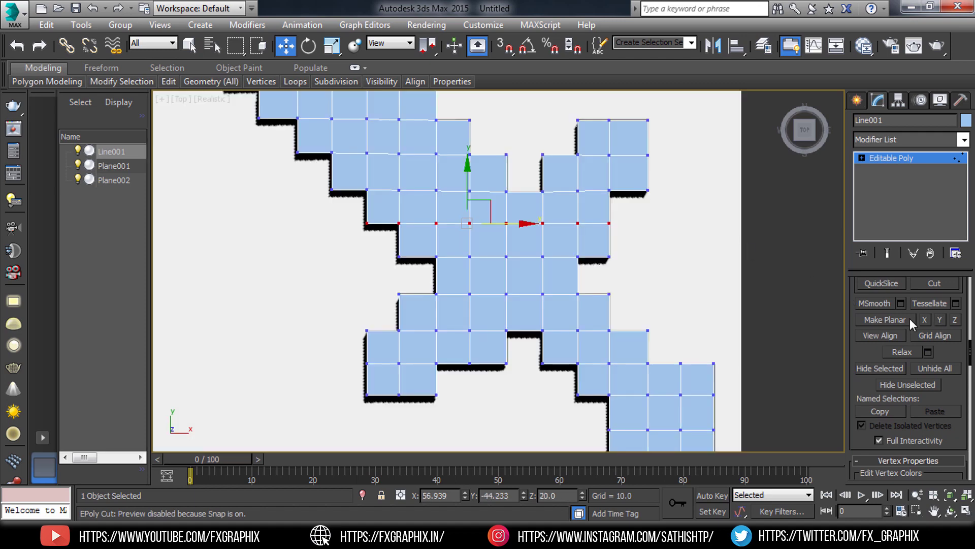
pyautogui.moveTo(289, 180); pyautogui.dragTo(660, 203)
pyautogui.moveTo(272, 143); pyautogui.dragTo(696, 165)
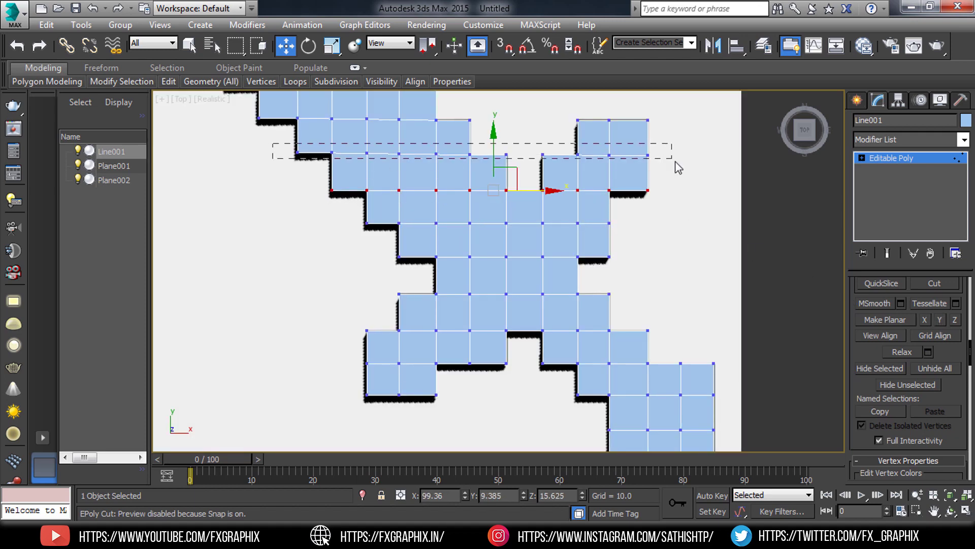
pyautogui.moveTo(508, 162); pyautogui.dragTo(519, 300, button='middle')
pyautogui.moveTo(250, 247); pyautogui.dragTo(721, 272)
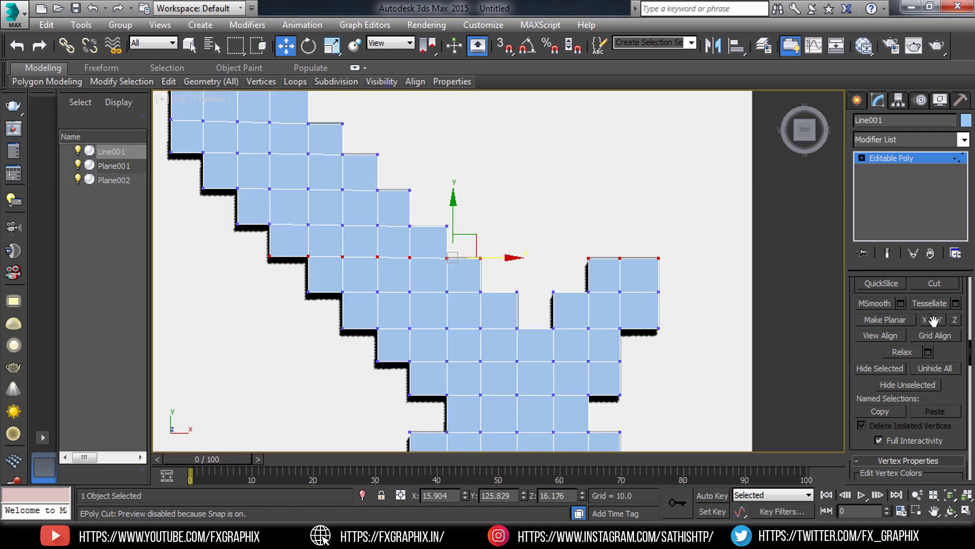
pyautogui.moveTo(219, 211); pyautogui.dragTo(483, 238)
pyautogui.moveTo(233, 247); pyautogui.dragTo(498, 266)
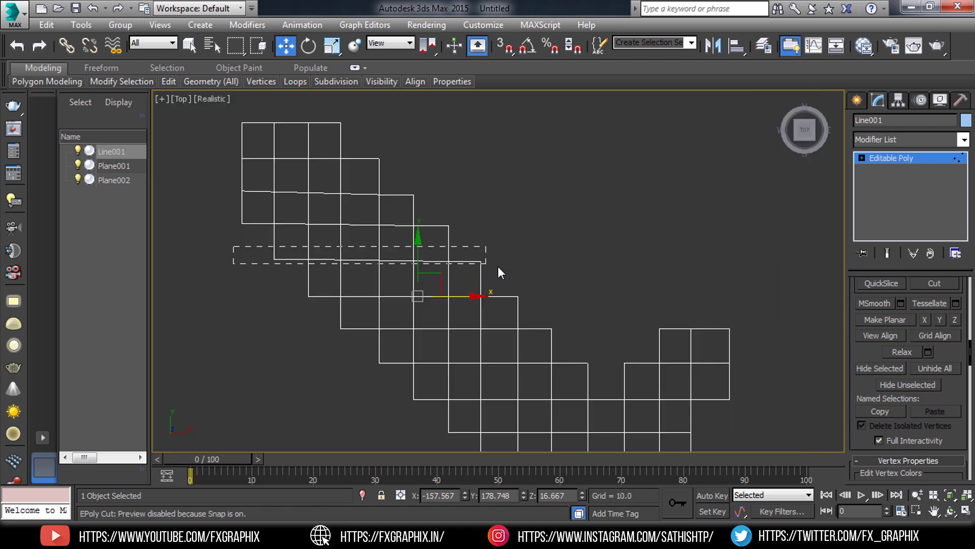
pyautogui.click(940, 320)
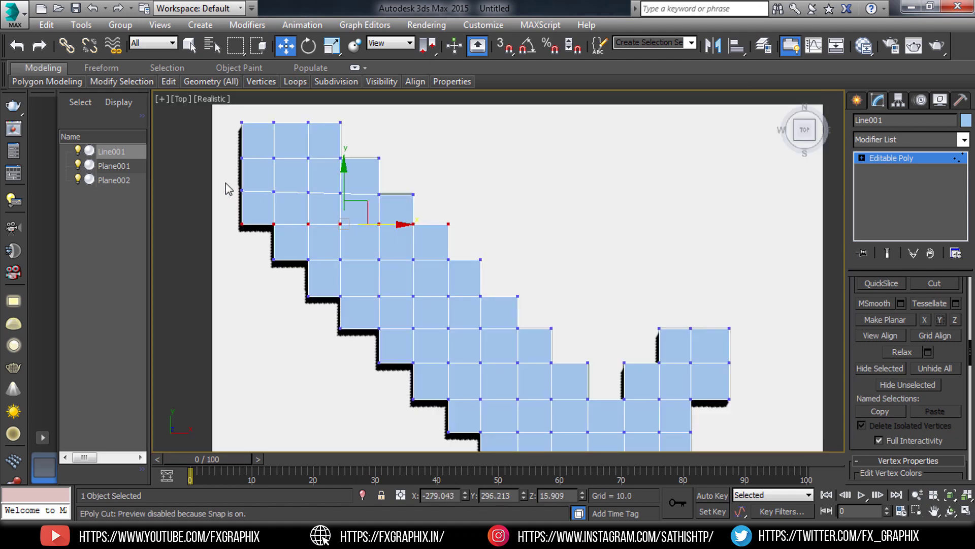
# - Align the upper blade rows up to the top row, then frame the whole blade
pyautogui.moveTo(225, 183); pyautogui.dragTo(461, 218)
pyautogui.click(939, 319)
pyautogui.moveTo(225, 151); pyautogui.dragTo(406, 170)
pyautogui.click(938, 320)
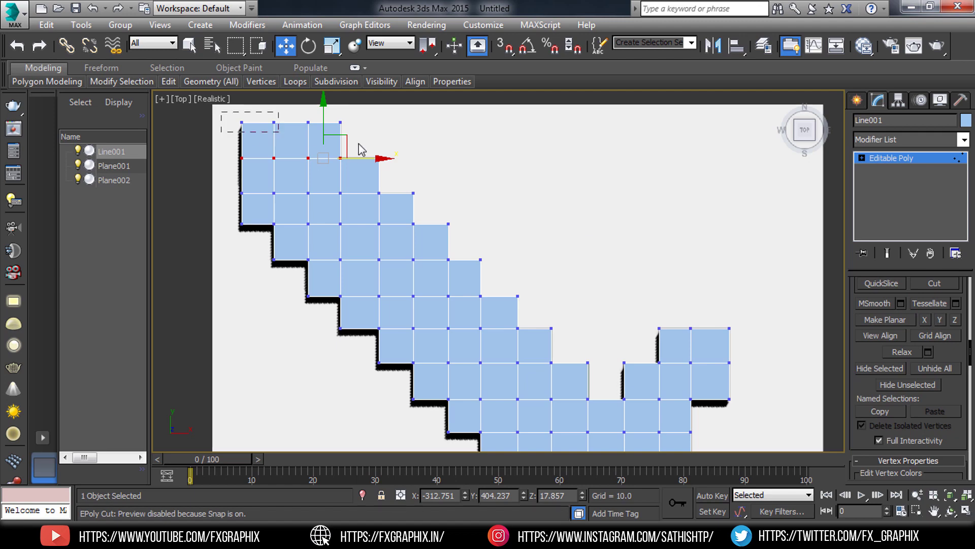
pyautogui.moveTo(452, 274); pyautogui.dragTo(417, 229, button='middle')
pyautogui.scroll(-2, 372, 222)
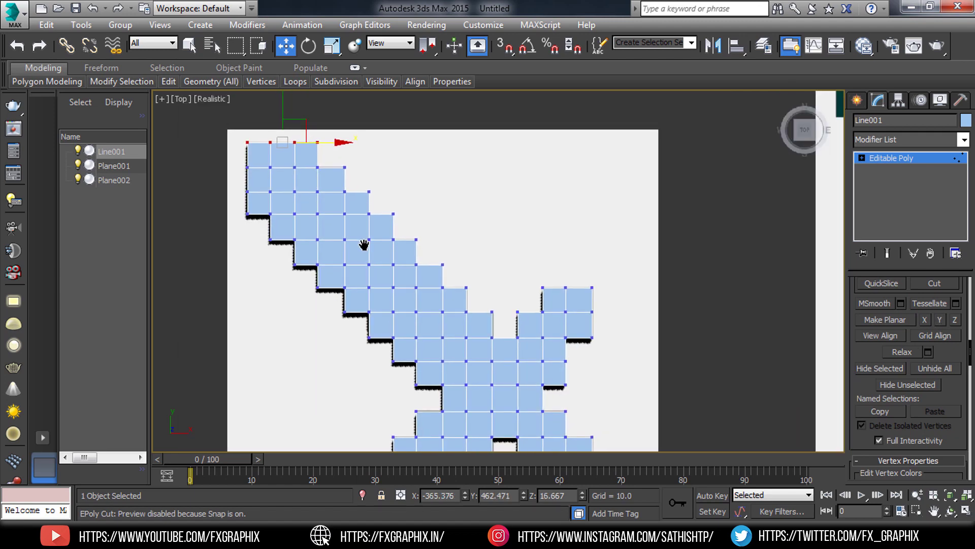
pyautogui.moveTo(440, 282); pyautogui.dragTo(440, 233, button='middle')
# - Maximize and orbit the Perspective view, then switch the sword mesh to Polygon sub-object mode
pyautogui.hotkey('alt', 'w')
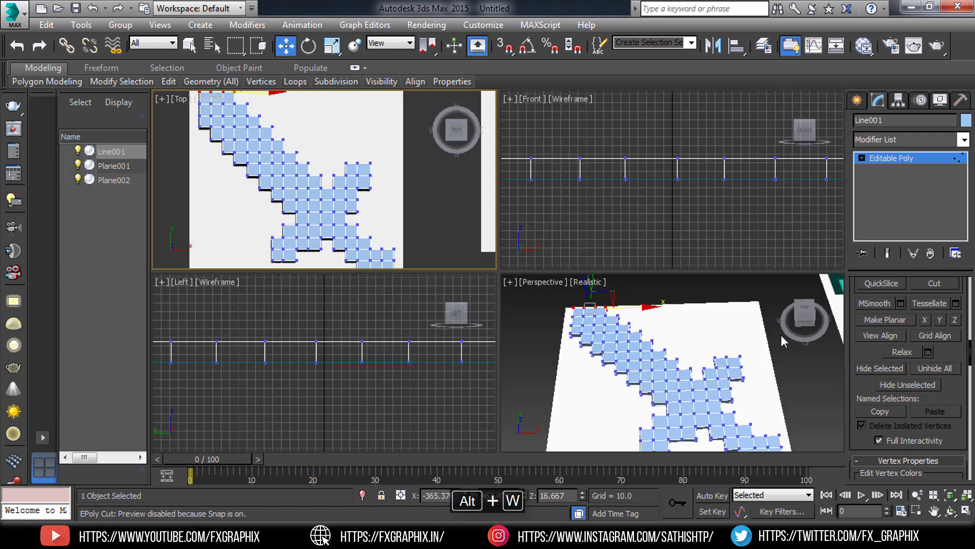
pyautogui.middleClick(743, 369)
pyautogui.hotkey('alt', 'w')
pyautogui.keyDown('alt'); pyautogui.moveTo(464, 289); pyautogui.dragTo(454, 255, button='middle'); pyautogui.keyUp('alt')
pyautogui.press('1')
pyautogui.scroll(3, 526, 296)
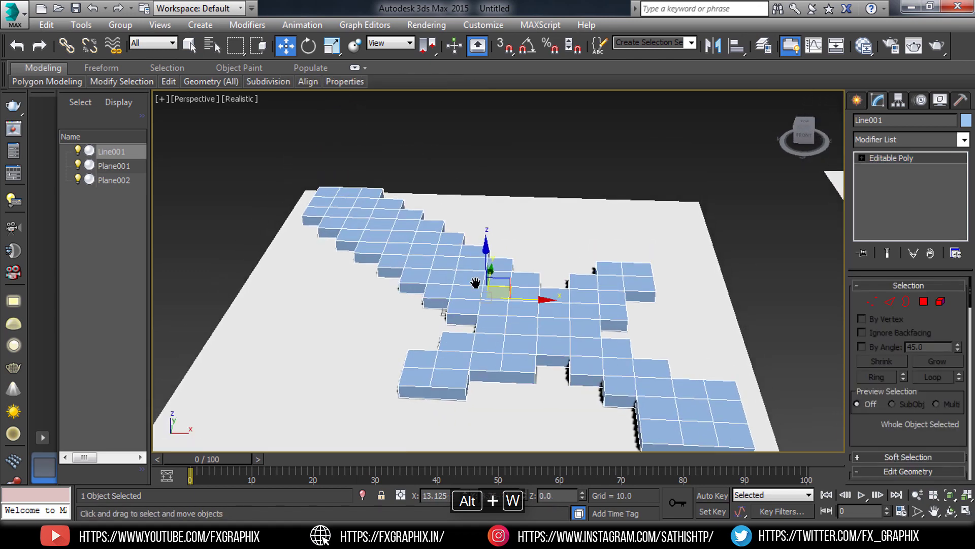
pyautogui.scroll(4, 526, 296)
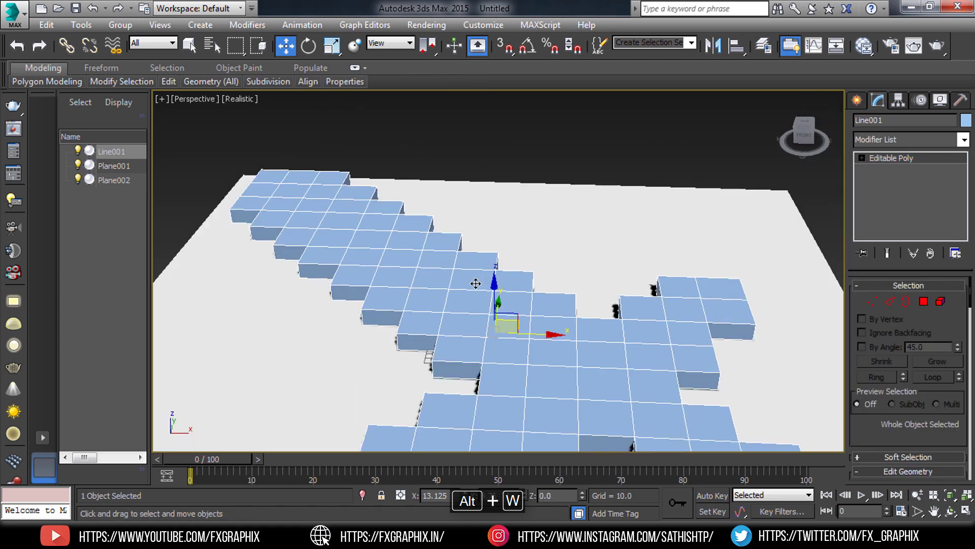
pyautogui.click(923, 301)
pyautogui.hotkey('alt', 'c')
# - Select the first alternating tiles near the crossguard centre in a diagonal checker pattern
pyautogui.click(502, 296)
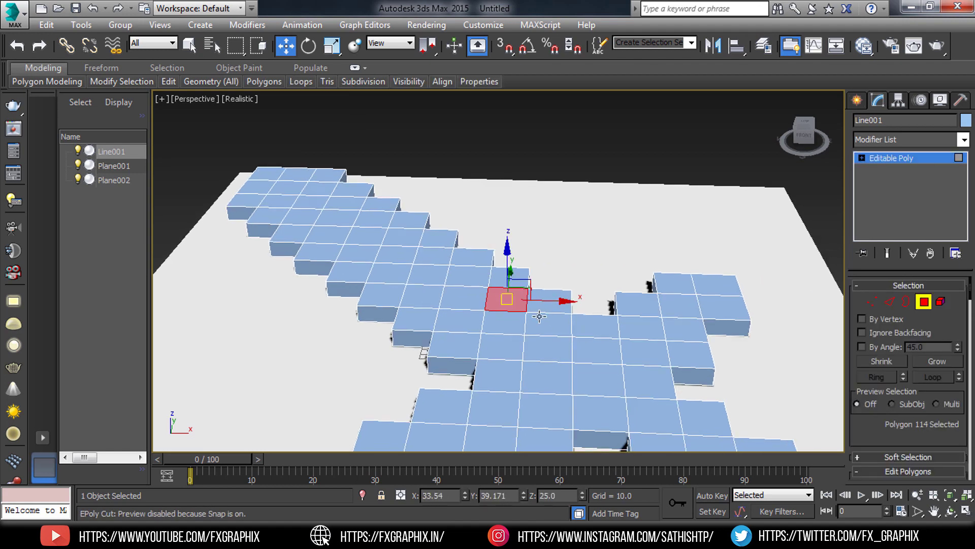
pyautogui.keyDown('ctrl'); pyautogui.click(553, 322); pyautogui.keyUp('ctrl')
pyautogui.keyDown('ctrl'); pyautogui.click(550, 346); pyautogui.keyUp('ctrl')
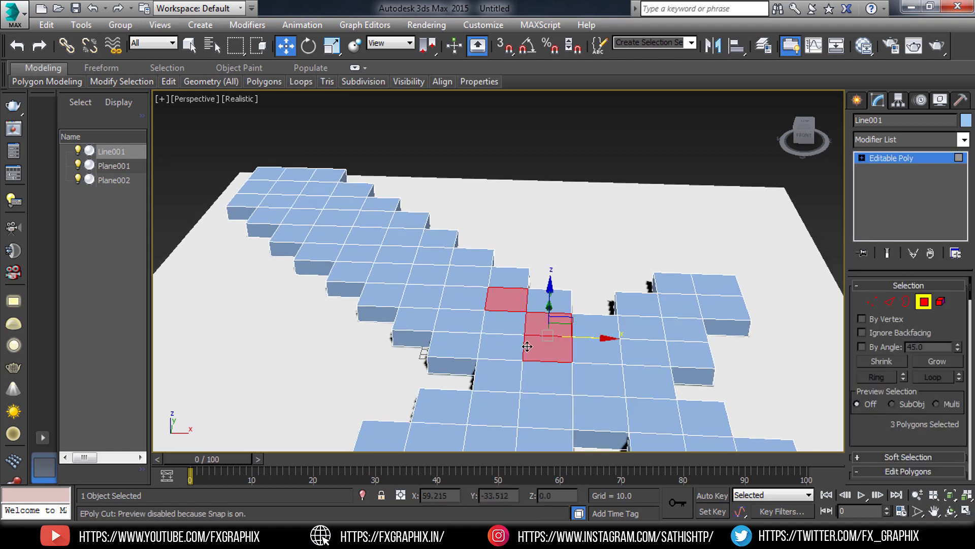
pyautogui.click(544, 346)
pyautogui.click(548, 328)
pyautogui.press('F3')
pyautogui.press('F3')
pyautogui.keyDown('ctrl'); pyautogui.click(500, 348); pyautogui.keyUp('ctrl')
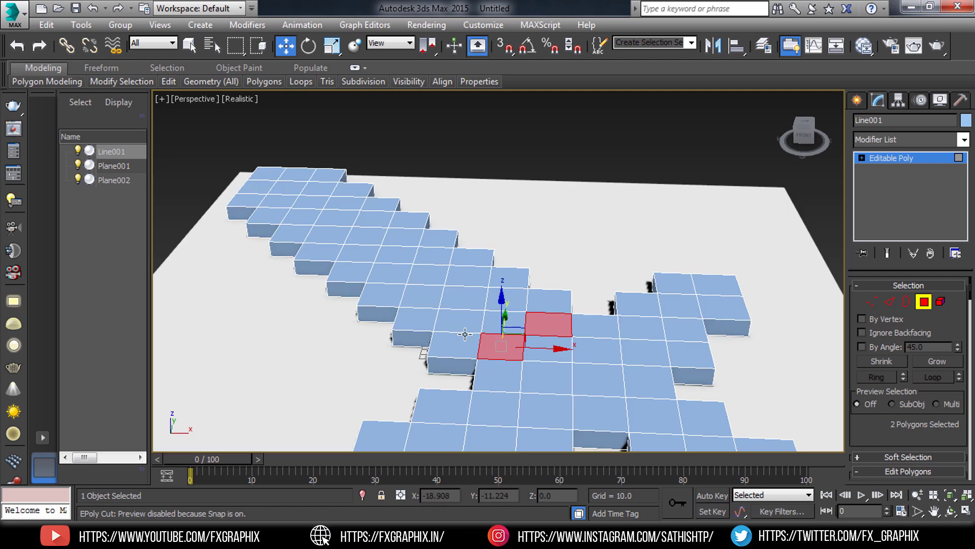
pyautogui.keyDown('ctrl'); pyautogui.click(464, 334); pyautogui.keyUp('ctrl')
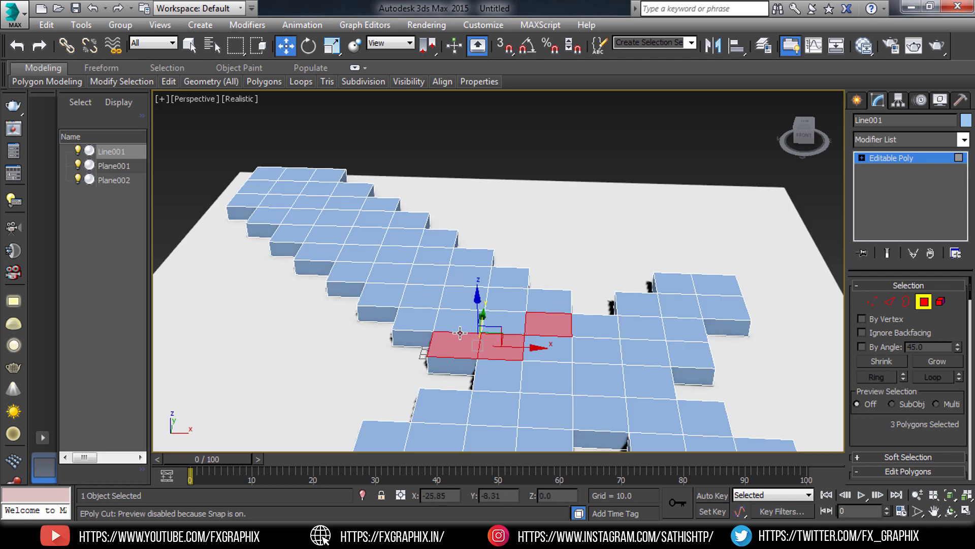
pyautogui.keyDown('alt'); pyautogui.click(460, 332); pyautogui.keyUp('alt')
pyautogui.keyDown('ctrl'); pyautogui.click(460, 327); pyautogui.keyUp('ctrl')
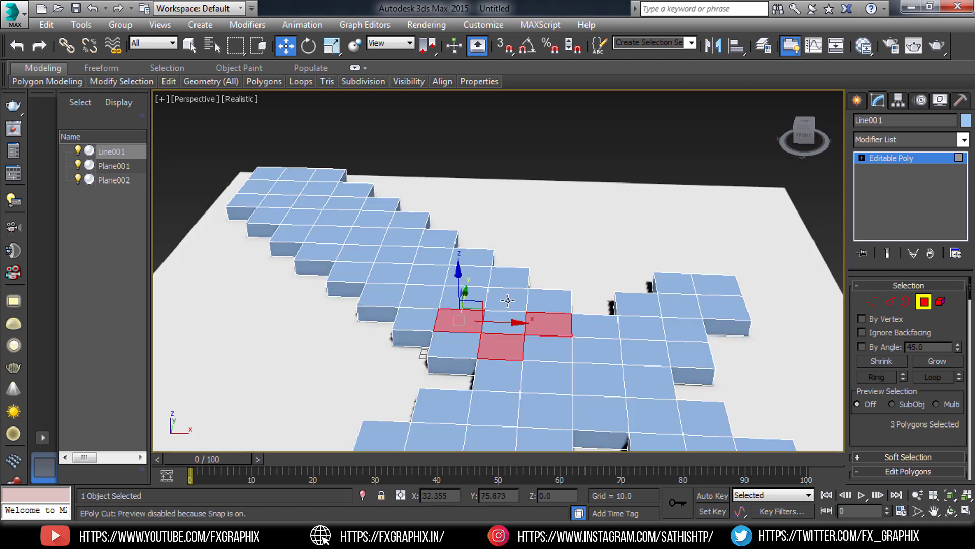
# - Add alternating squares up the blade toward the tip, completing the 16-tile checker selection
pyautogui.keyDown('ctrl'); pyautogui.click(505, 299); pyautogui.keyUp('ctrl')
pyautogui.keyDown('ctrl'); pyautogui.click(423, 295); pyautogui.keyUp('ctrl')
pyautogui.keyDown('ctrl'); pyautogui.click(464, 274); pyautogui.keyUp('ctrl')
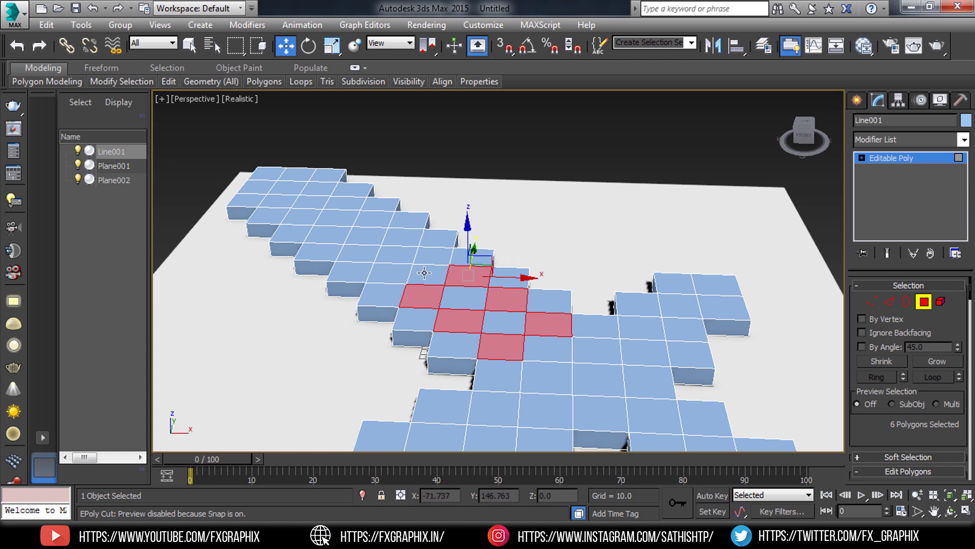
pyautogui.keyDown('ctrl'); pyautogui.click(389, 271); pyautogui.keyUp('ctrl')
pyautogui.keyDown('ctrl'); pyautogui.click(424, 258); pyautogui.keyUp('ctrl')
pyautogui.keyDown('ctrl'); pyautogui.click(374, 245); pyautogui.keyUp('ctrl')
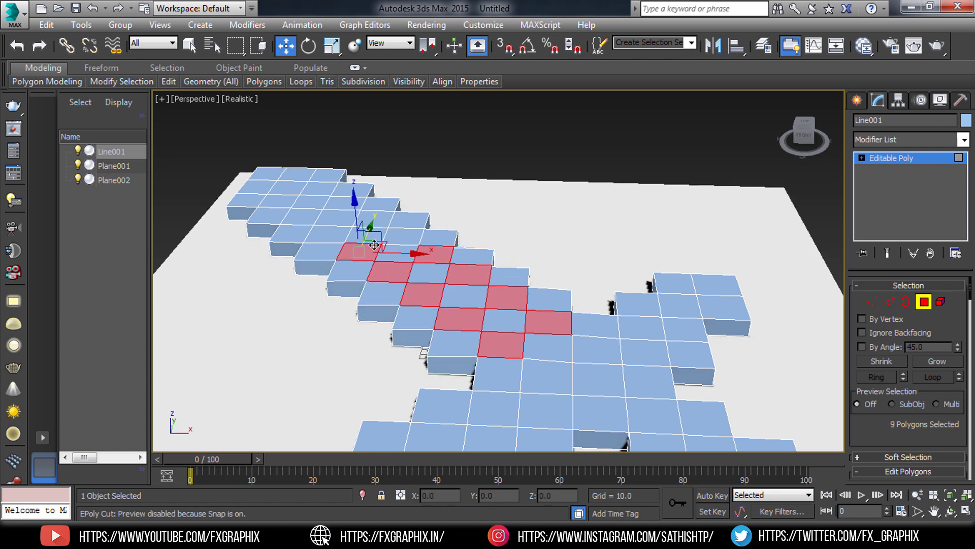
pyautogui.keyDown('ctrl'); pyautogui.click(398, 237); pyautogui.keyUp('ctrl')
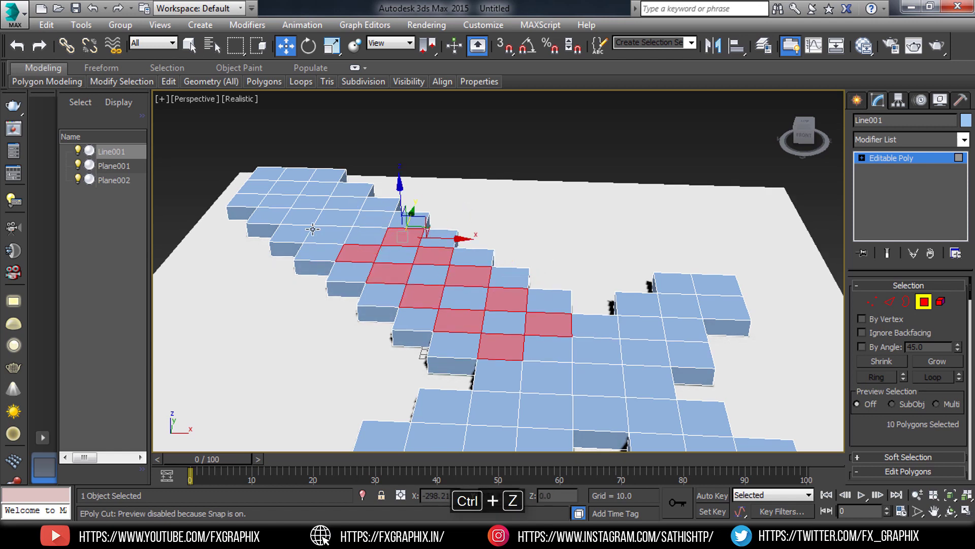
pyautogui.keyDown('ctrl'); pyautogui.click(323, 234); pyautogui.keyUp('ctrl')
pyautogui.keyDown('ctrl'); pyautogui.click(371, 221); pyautogui.keyUp('ctrl')
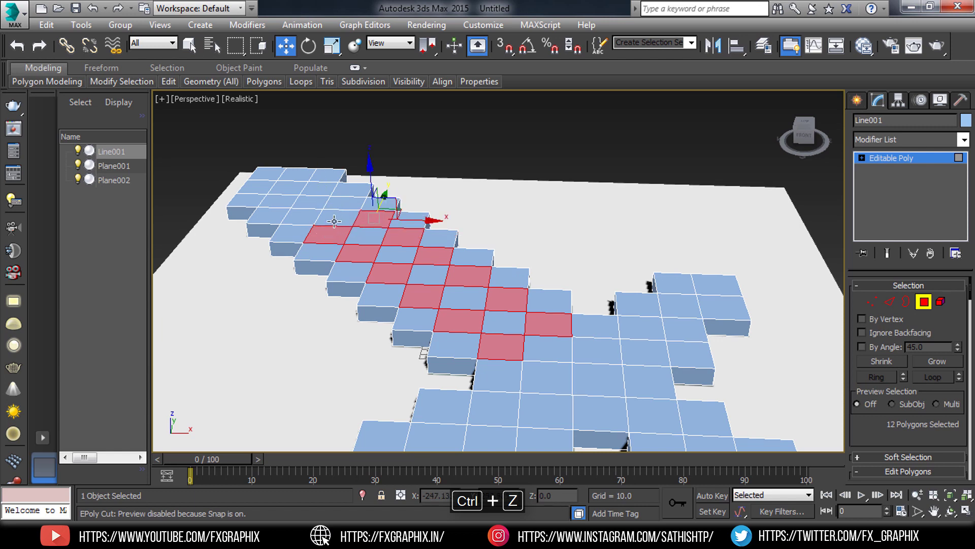
pyautogui.keyDown('ctrl'); pyautogui.click(302, 218); pyautogui.keyUp('ctrl')
pyautogui.keyDown('ctrl'); pyautogui.click(341, 208); pyautogui.keyUp('ctrl')
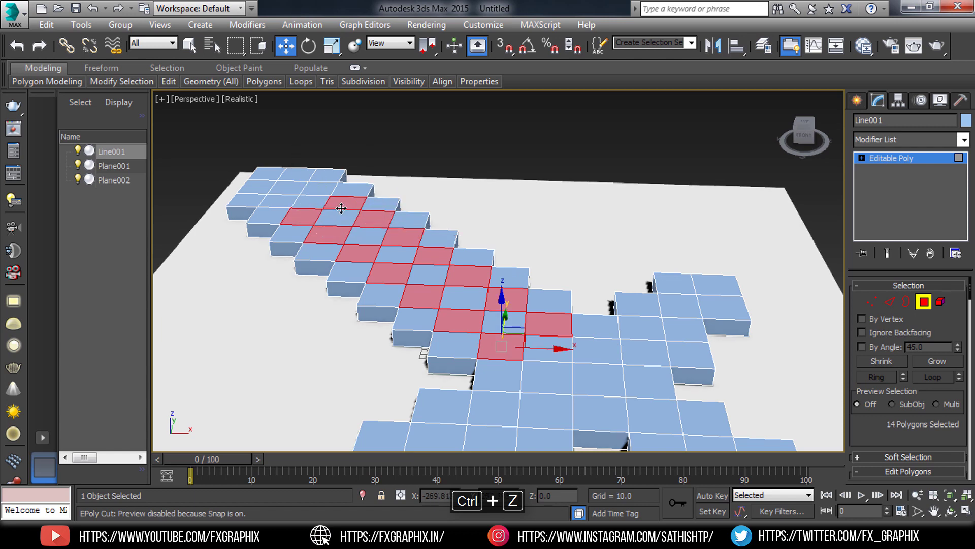
pyautogui.keyDown('ctrl'); pyautogui.click(275, 201); pyautogui.keyUp('ctrl')
pyautogui.keyDown('ctrl'); pyautogui.click(319, 187); pyautogui.keyUp('ctrl')
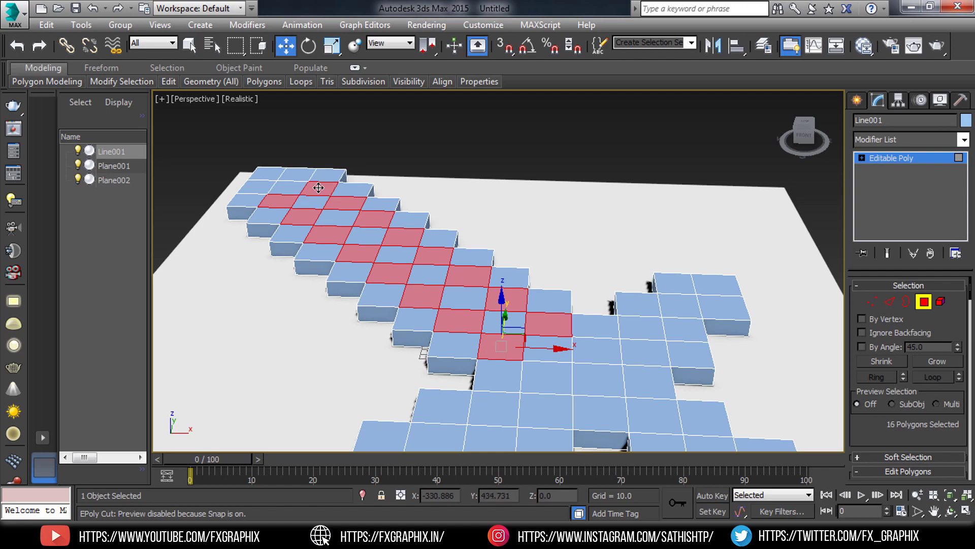
# - Orbit and zoom around the model to inspect the selected checker squares
pyautogui.scroll(-4, 454, 293)
pyautogui.moveTo(454, 292)
pyautogui.keyDown('alt'); pyautogui.mouseDown(button='middle')
pyautogui.moveTo(470, 298)
pyautogui.moveTo(490, 282)
pyautogui.mouseUp(button='middle'); pyautogui.keyUp('alt')
pyautogui.scroll(2, 427, 348)
pyautogui.keyDown('alt'); pyautogui.moveTo(427, 349); pyautogui.dragTo(440, 261, button='middle'); pyautogui.keyUp('alt')
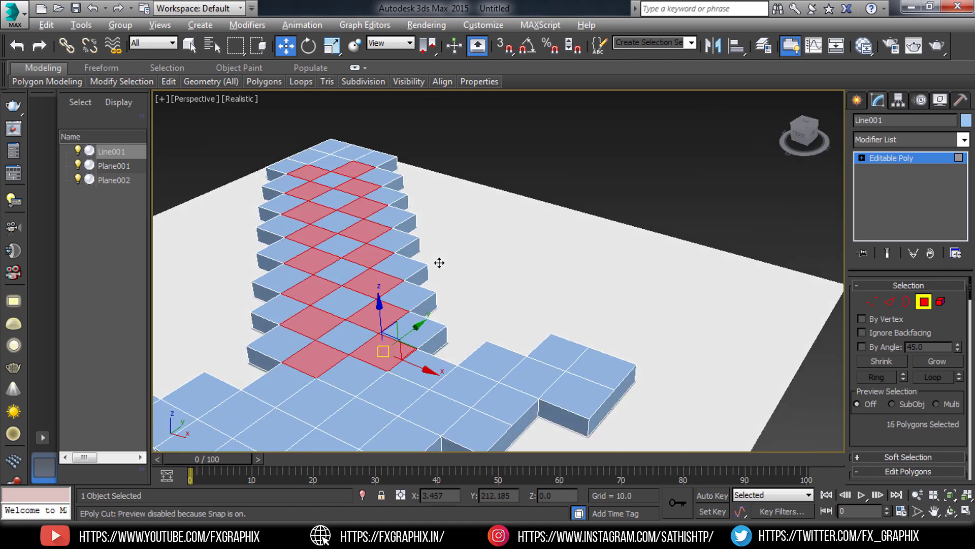
pyautogui.scroll(3, 377, 285)
pyautogui.scroll(-2, 377, 285)
pyautogui.keyDown('alt'); pyautogui.moveTo(377, 285); pyautogui.dragTo(499, 325, button='middle'); pyautogui.keyUp('alt')
# - Extrude the 16 selected blade squares by -10 to sink them, then return to object level
pyautogui.rightClick(496, 301)
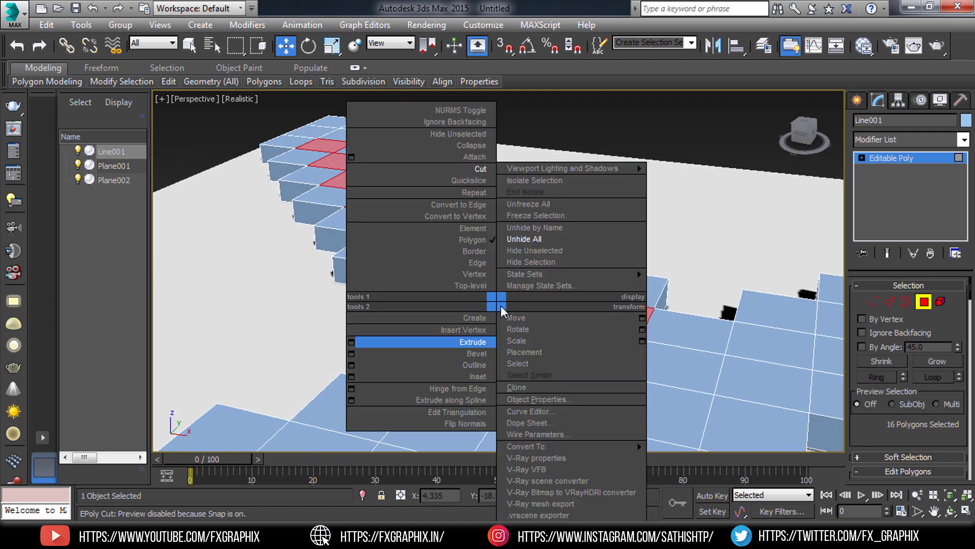
pyautogui.click(352, 343)
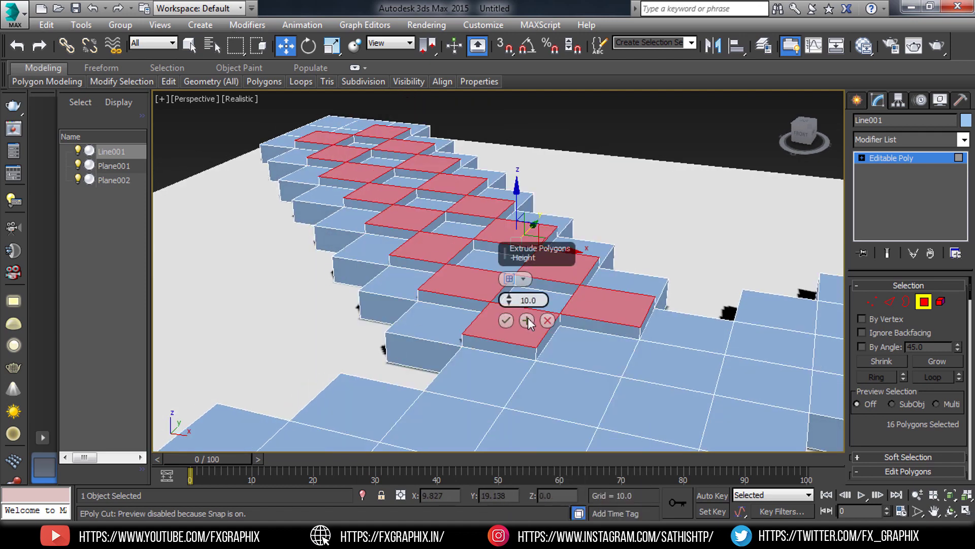
pyautogui.write('-10')
pyautogui.click(509, 321)
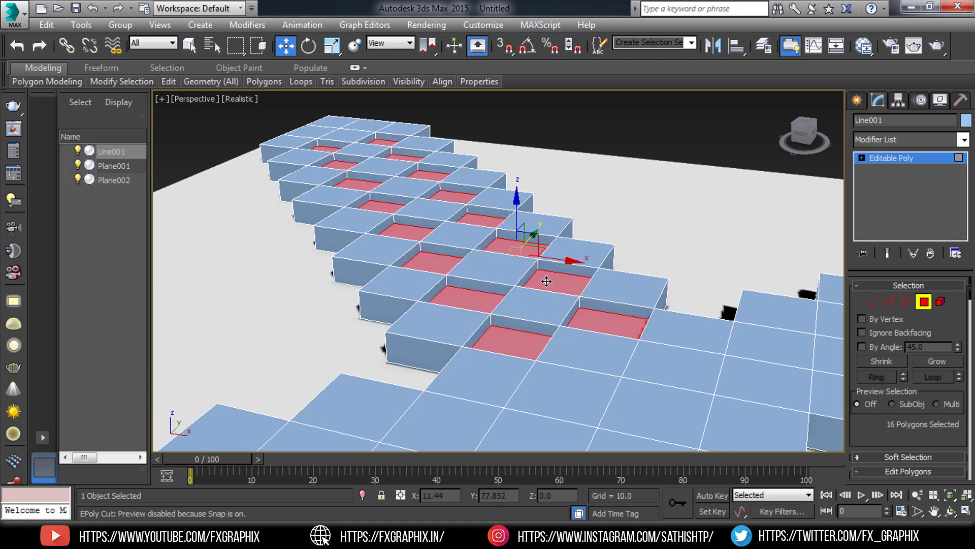
pyautogui.moveTo(547, 281)
pyautogui.keyDown('alt'); pyautogui.mouseDown(button='middle')
pyautogui.moveTo(542, 304)
pyautogui.moveTo(561, 293)
pyautogui.moveTo(596, 304)
pyautogui.moveTo(586, 325)
pyautogui.mouseUp(button='middle'); pyautogui.keyUp('alt')
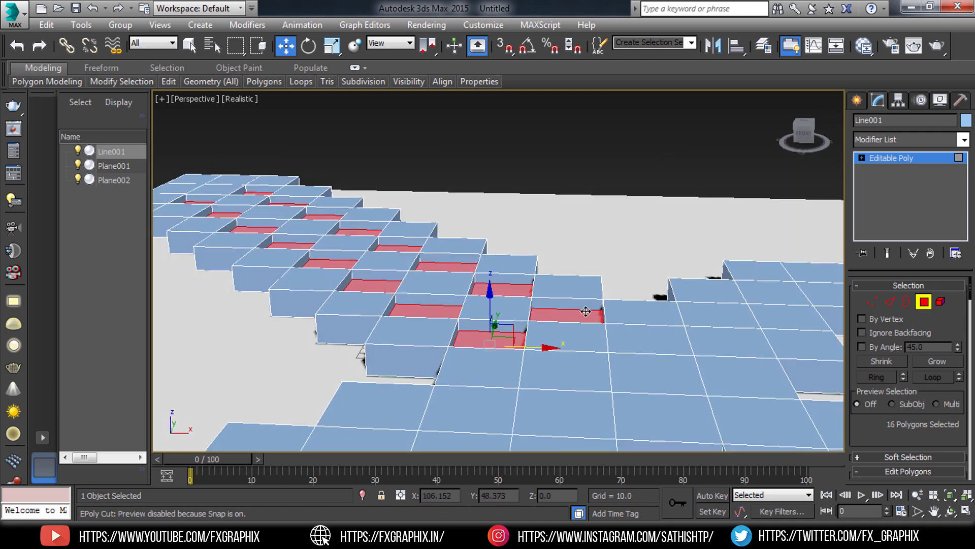
pyautogui.click(924, 302)
pyautogui.moveTo(605, 325)
pyautogui.keyDown('alt'); pyautogui.mouseDown(button='middle')
pyautogui.moveTo(613, 324)
pyautogui.moveTo(551, 315)
pyautogui.moveTo(563, 343)
pyautogui.moveTo(575, 304)
pyautogui.moveTo(632, 320)
pyautogui.moveTo(577, 312)
pyautogui.moveTo(592, 304)
pyautogui.mouseUp(button='middle'); pyautogui.keyUp('alt')
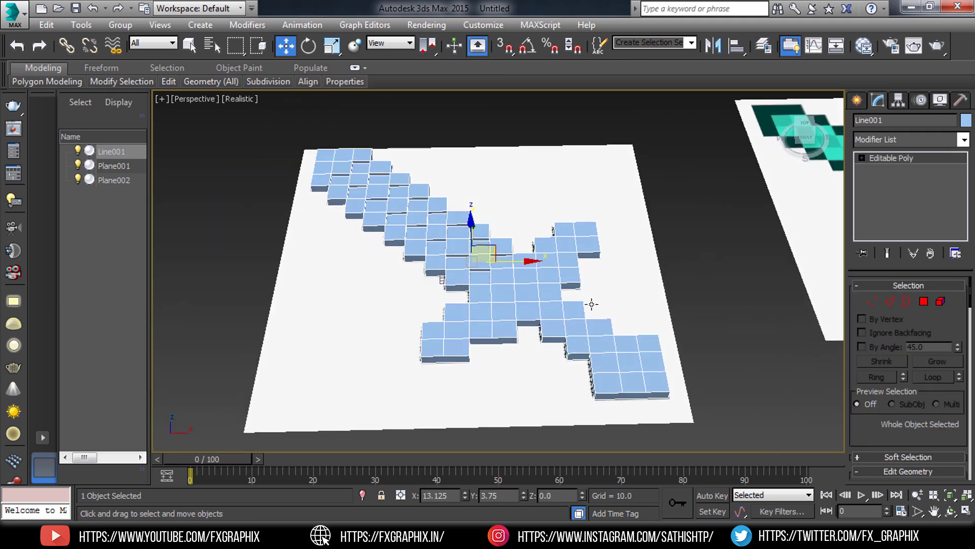
# - Recess one square near the pommel with a -10 extrusion, then exit Polygon mode
pyautogui.scroll(5, 626, 358)
pyautogui.click(919, 303)
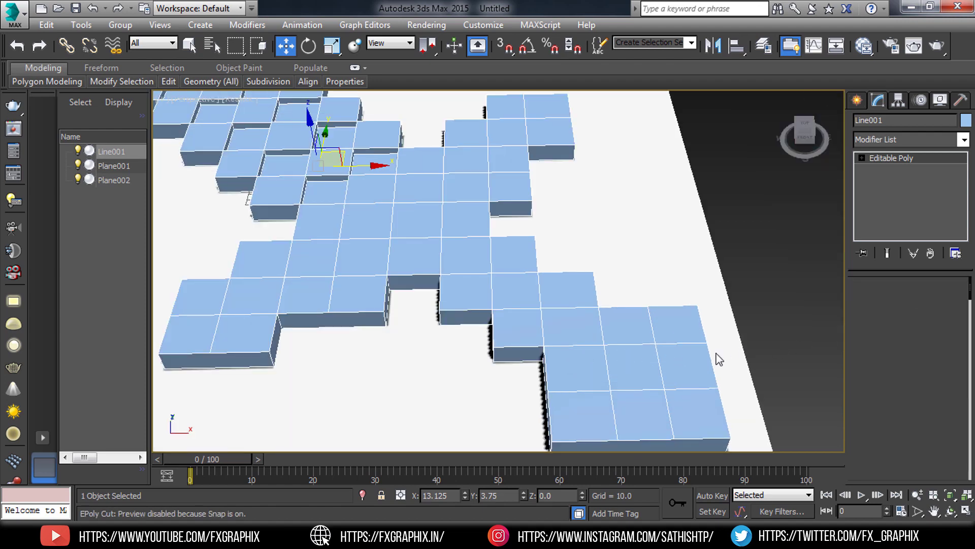
pyautogui.click(637, 367)
pyautogui.rightClick(634, 302)
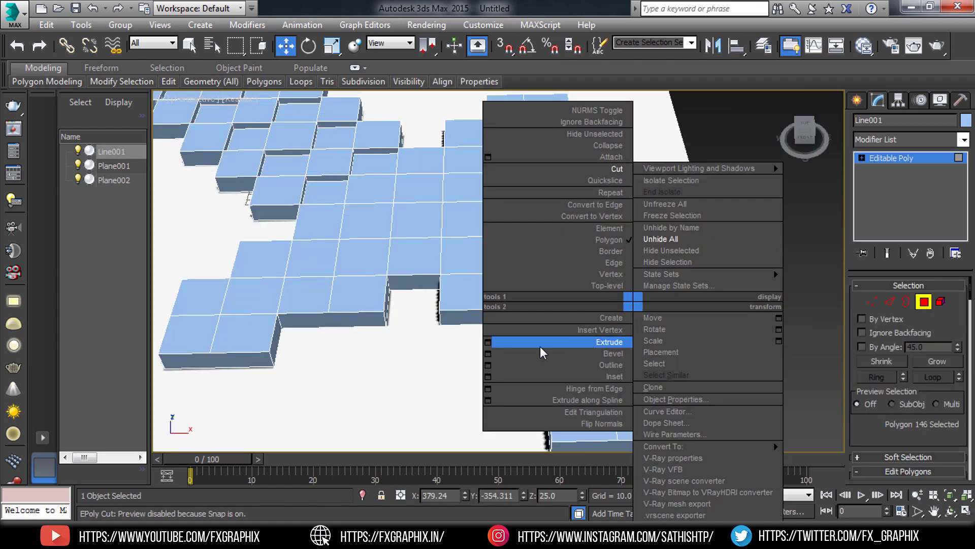
pyautogui.click(488, 341)
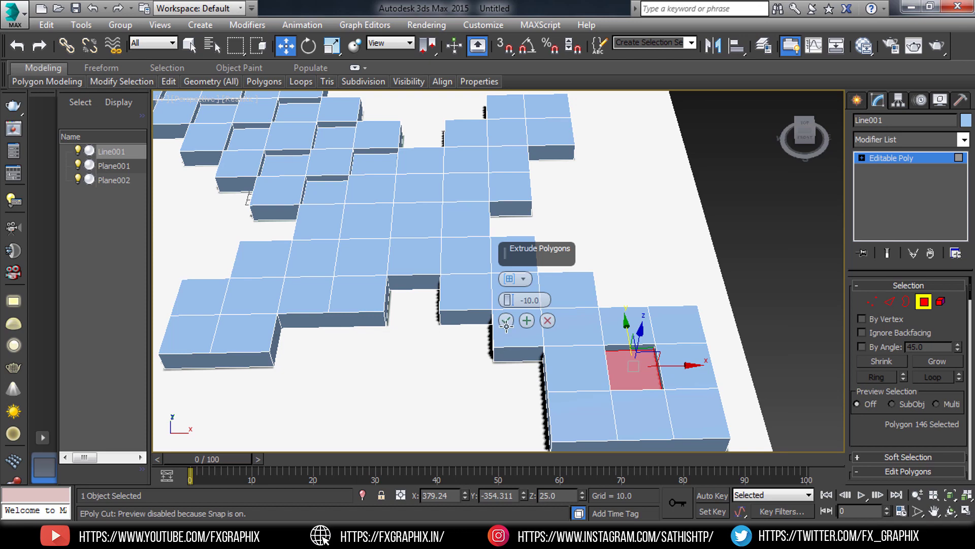
pyautogui.click(505, 322)
pyautogui.click(924, 303)
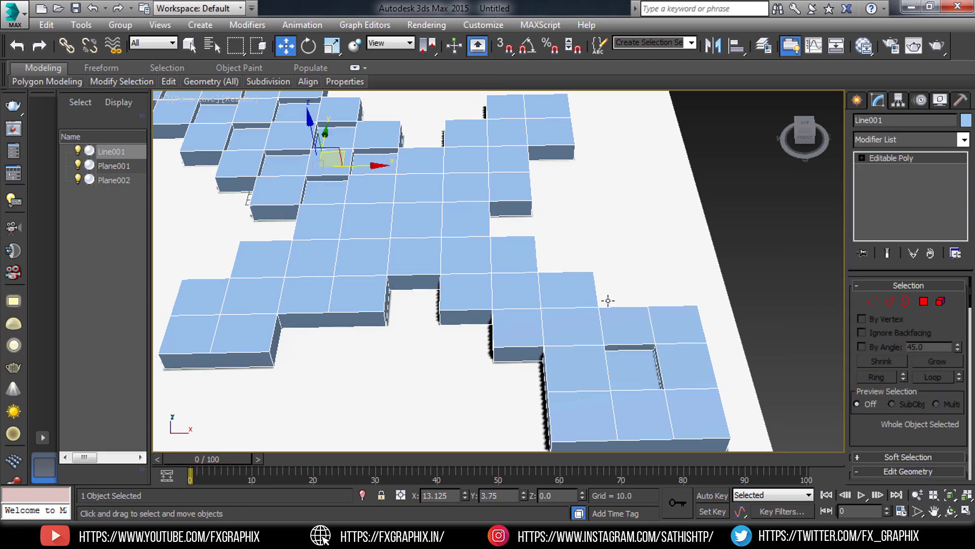
# - Orbit, pan and zoom out to show the sword beside the reference sword plane
pyautogui.moveTo(609, 298)
pyautogui.keyDown('alt'); pyautogui.mouseDown(button='middle')
pyautogui.moveTo(592, 337)
pyautogui.moveTo(588, 330)
pyautogui.mouseUp(button='middle'); pyautogui.keyUp('alt')
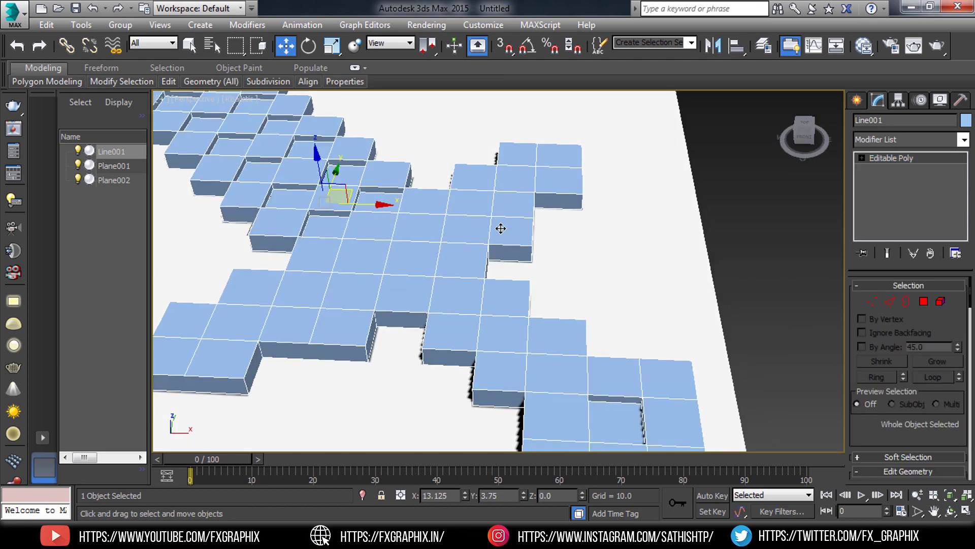
pyautogui.moveTo(501, 229); pyautogui.dragTo(554, 240, button='middle')
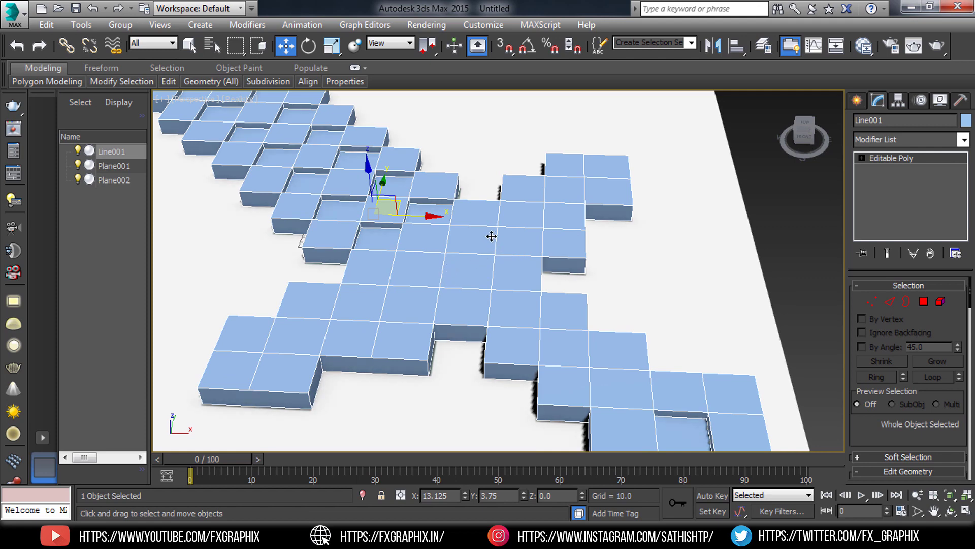
pyautogui.scroll(-3, 508, 279)
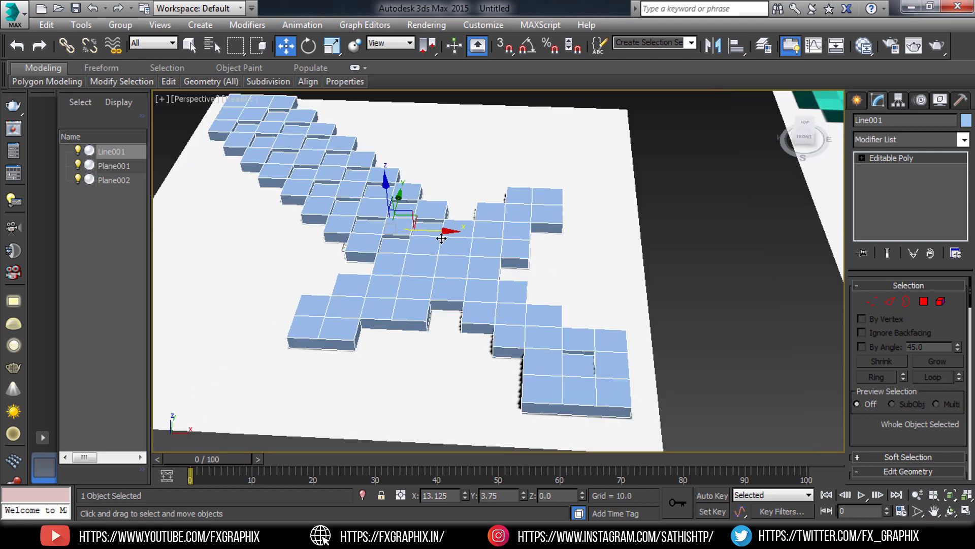
pyautogui.keyDown('alt'); pyautogui.moveTo(488, 284); pyautogui.dragTo(474, 289, button='middle'); pyautogui.keyUp('alt')
pyautogui.scroll(2, 496, 303)
pyautogui.scroll(-2, 496, 304)
pyautogui.moveTo(562, 277)
pyautogui.mouseDown(button='middle')
pyautogui.moveTo(484, 283)
pyautogui.moveTo(497, 289)
pyautogui.moveTo(512, 286)
pyautogui.moveTo(462, 281)
pyautogui.moveTo(448, 305)
pyautogui.mouseUp(button='middle')
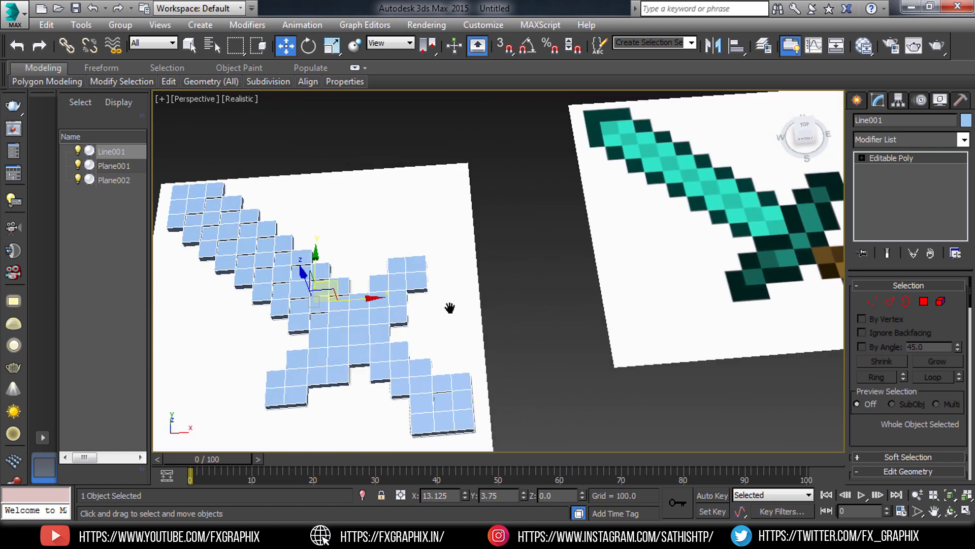
pyautogui.scroll(-2, 528, 273)
pyautogui.scroll(2, 538, 292)
pyautogui.scroll(-2, 488, 292)
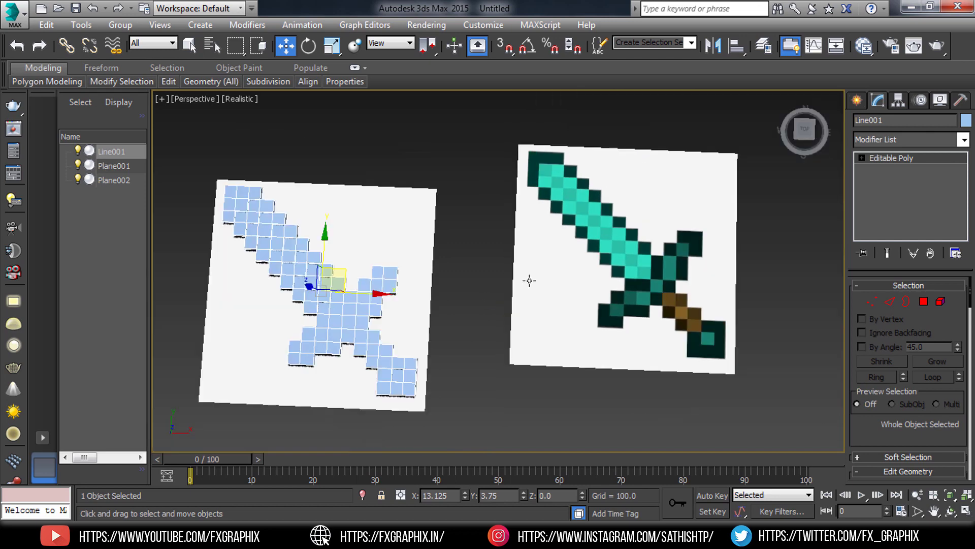
pyautogui.moveTo(527, 279); pyautogui.dragTo(486, 275, button='middle')
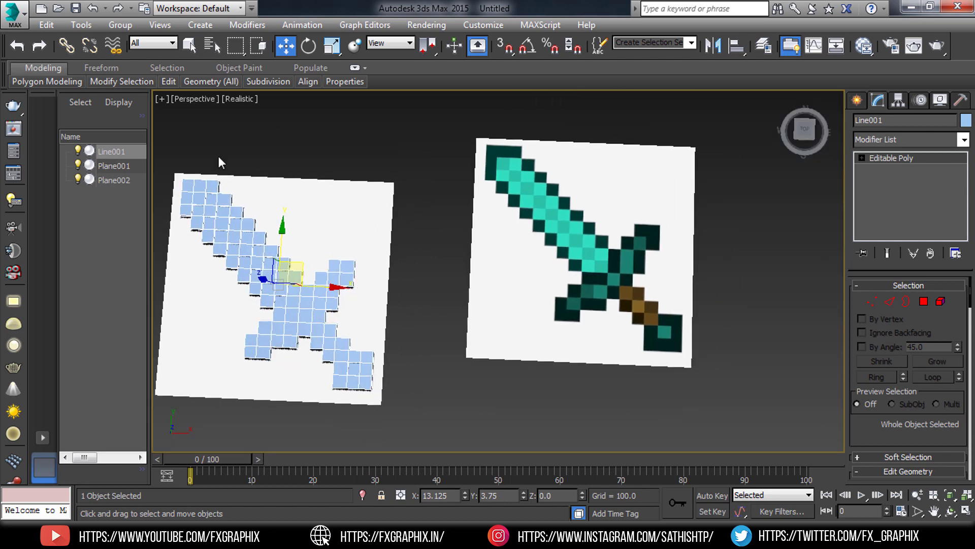
# - Open the Slate Material Editor and reposition its window
pyautogui.click(864, 46)
pyautogui.moveTo(267, 81); pyautogui.dragTo(684, 72)
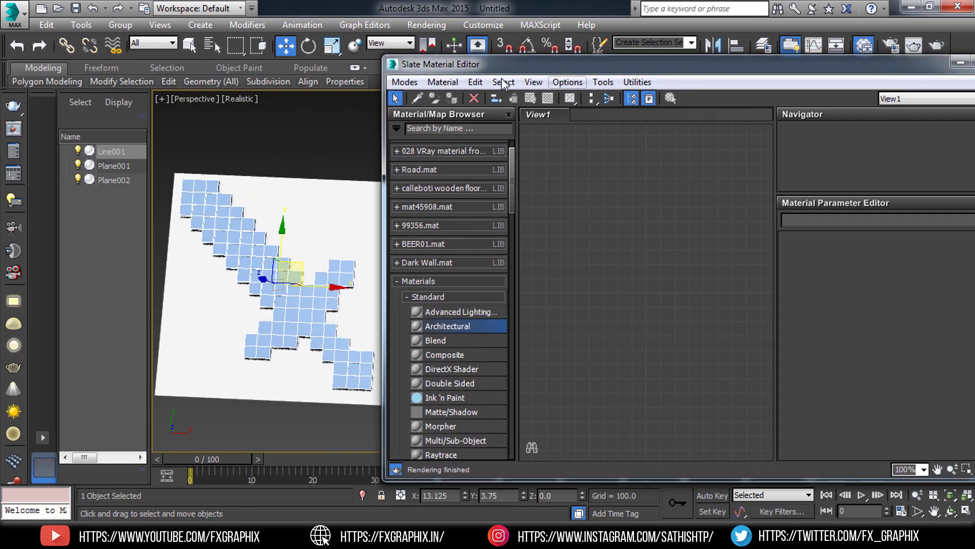
pyautogui.click(404, 82)
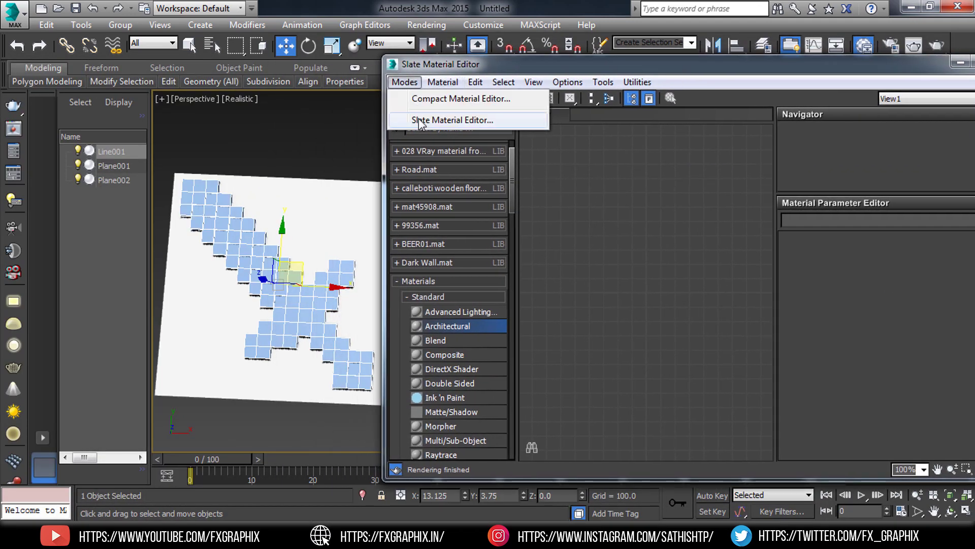
pyautogui.click(612, 70)
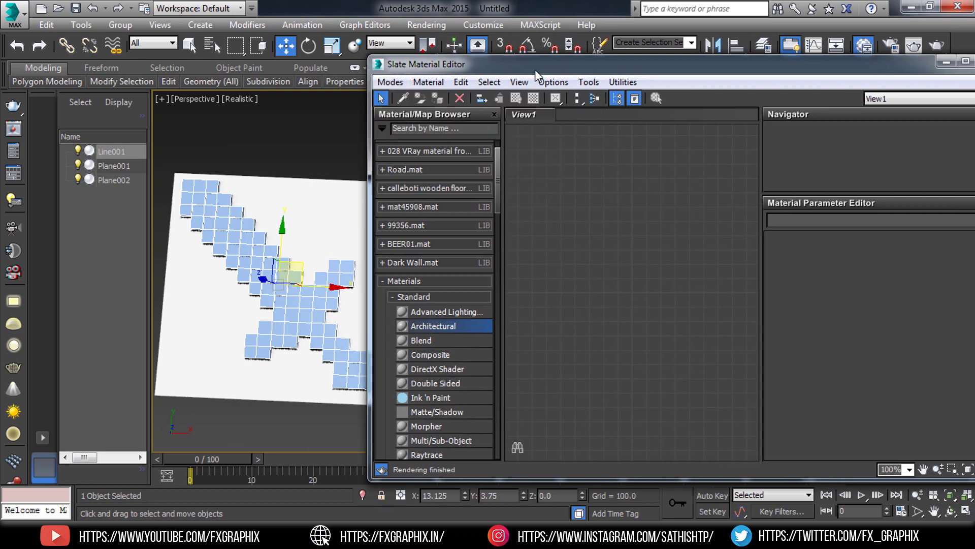
pyautogui.moveTo(612, 70)
pyautogui.mouseDown()
pyautogui.moveTo(182, 66)
pyautogui.moveTo(392, 44)
pyautogui.mouseUp()
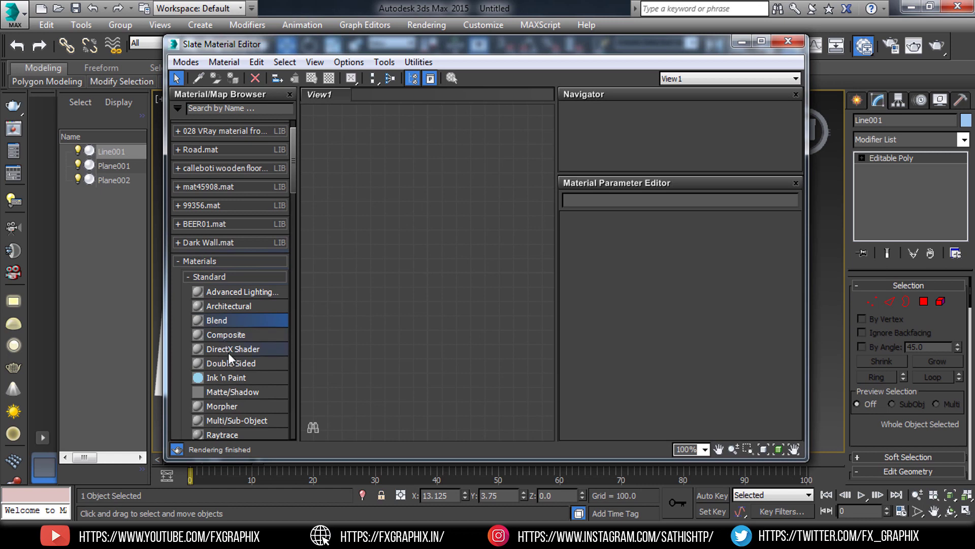
# - Add a Multi/Sub-Object material node and an Architectural material node to View1
pyautogui.scroll(-3, 229, 354)
pyautogui.click(277, 323)
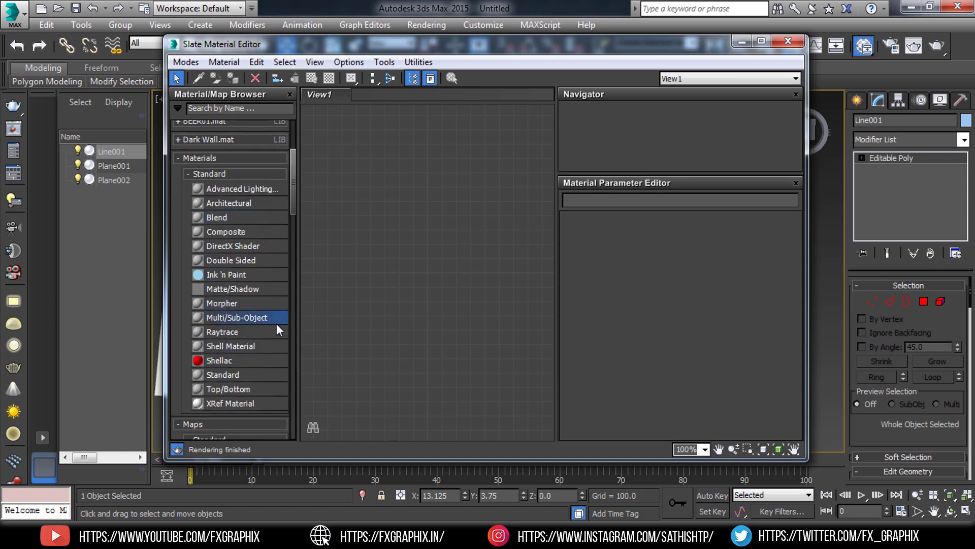
pyautogui.moveTo(432, 215); pyautogui.dragTo(485, 173)
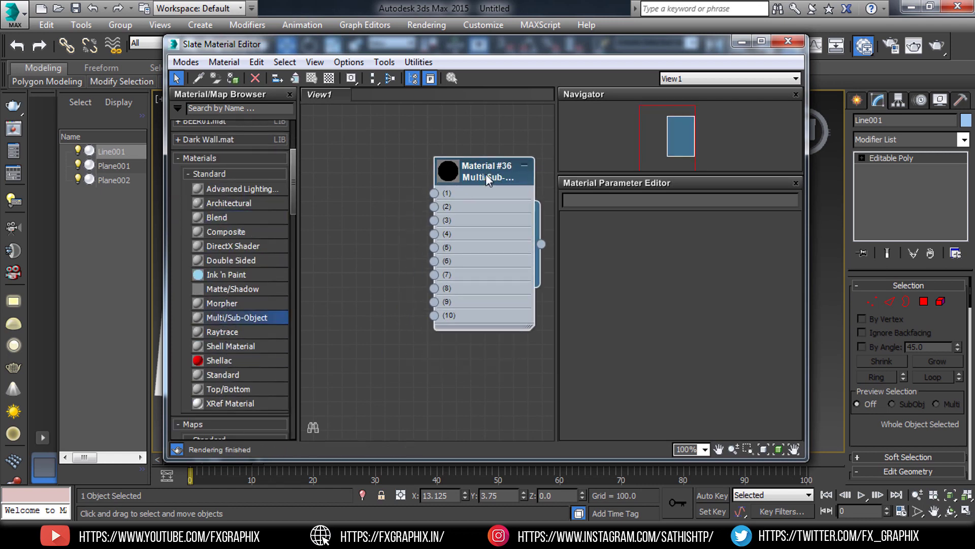
pyautogui.moveTo(440, 44); pyautogui.dragTo(287, 68)
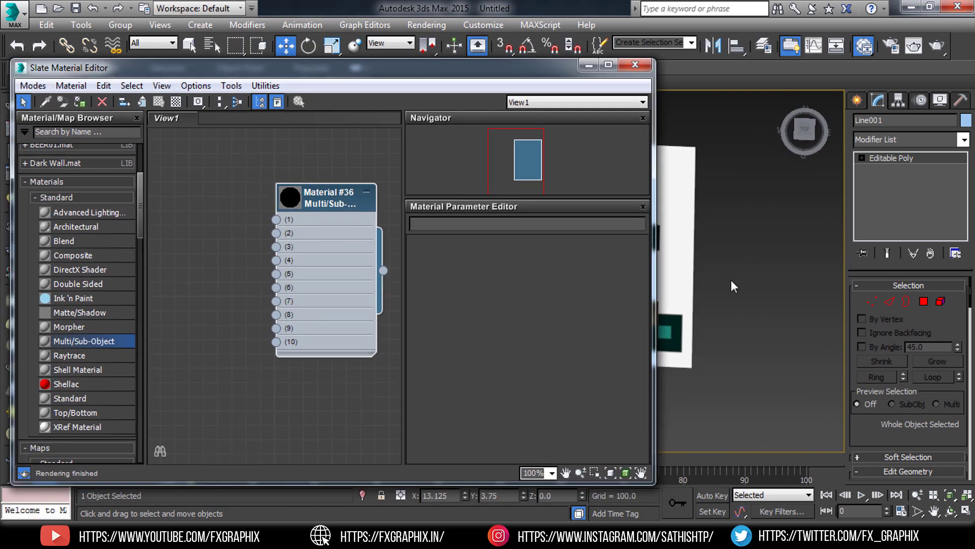
pyautogui.moveTo(679, 271); pyautogui.dragTo(718, 244, button='middle')
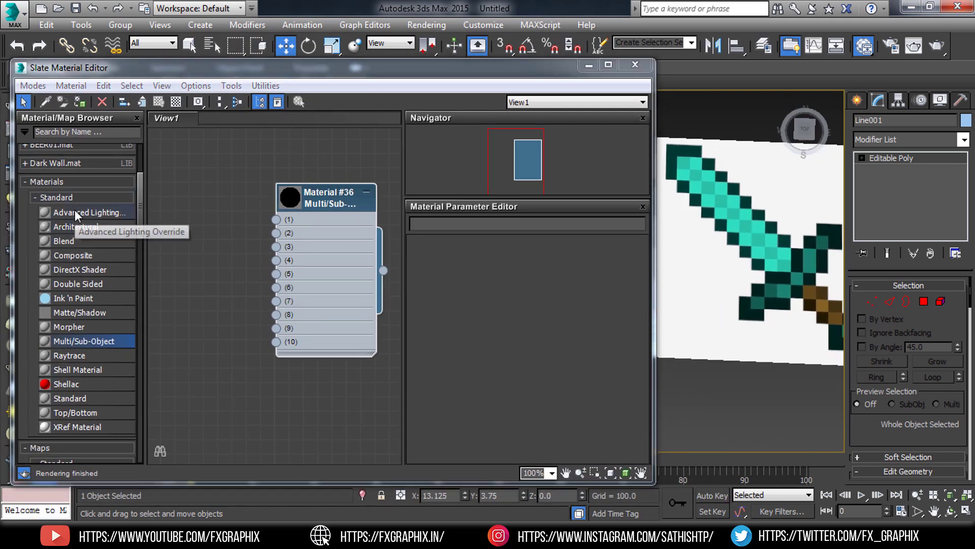
pyautogui.moveTo(69, 226)
pyautogui.mouseDown()
pyautogui.moveTo(194, 218)
pyautogui.moveTo(221, 187)
pyautogui.mouseUp()
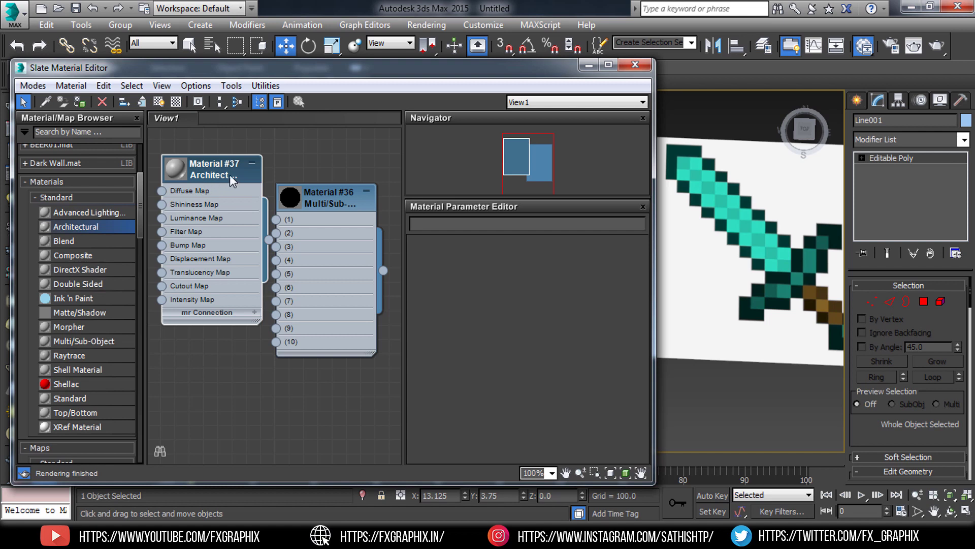
# - Apply the Stone template to Architectural Material #37 and collapse its node
pyautogui.doubleClick(218, 166)
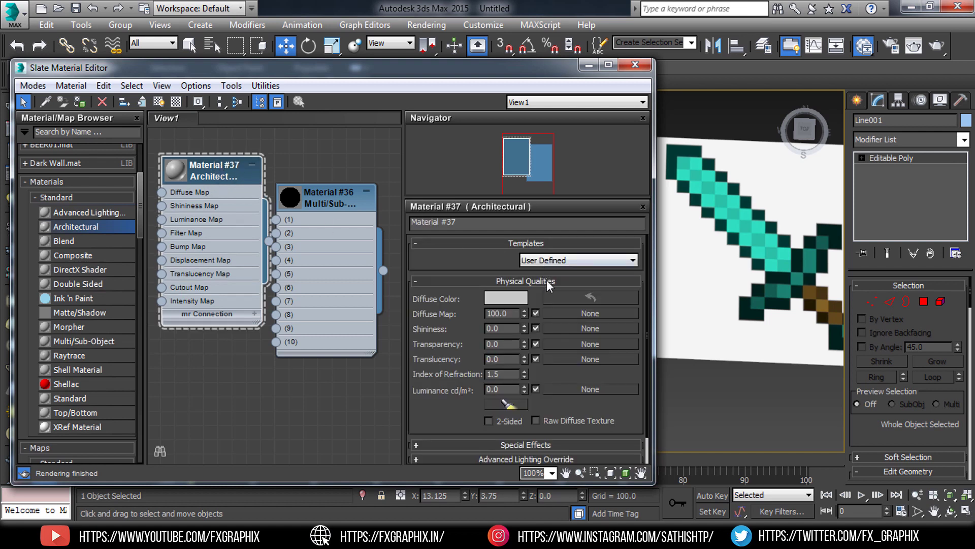
pyautogui.click(552, 263)
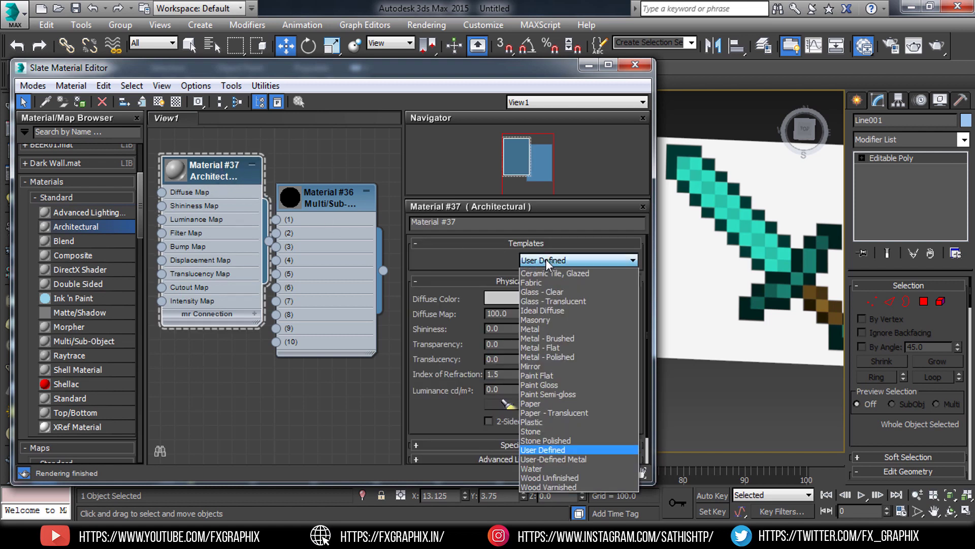
pyautogui.click(540, 431)
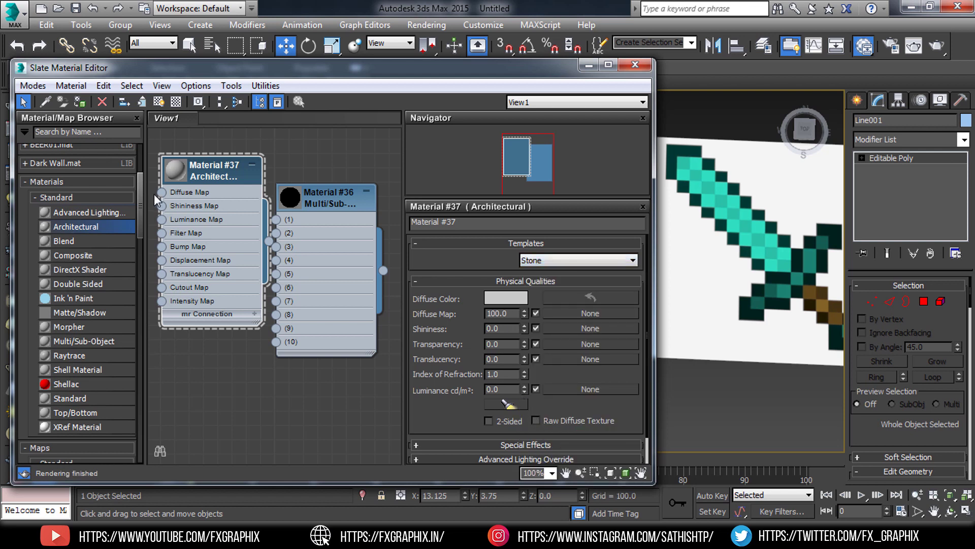
pyautogui.rightClick(214, 169)
pyautogui.click(203, 175)
pyautogui.rightClick(198, 172)
pyautogui.press('Escape')
pyautogui.click(251, 166)
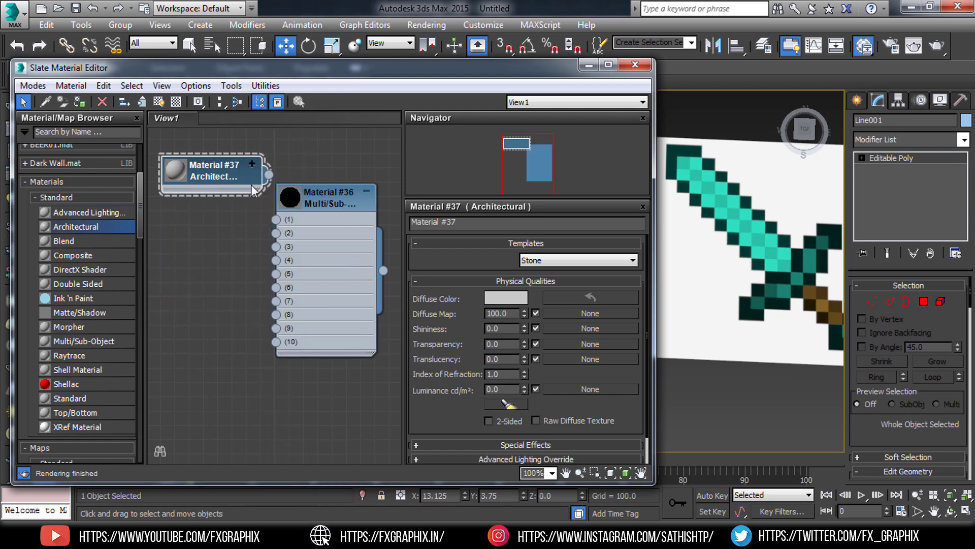
# - Set Material #37's diffuse colour to dark teal (0, 10, 7) sampled from the sword outline
pyautogui.click(507, 298)
pyautogui.click(298, 214)
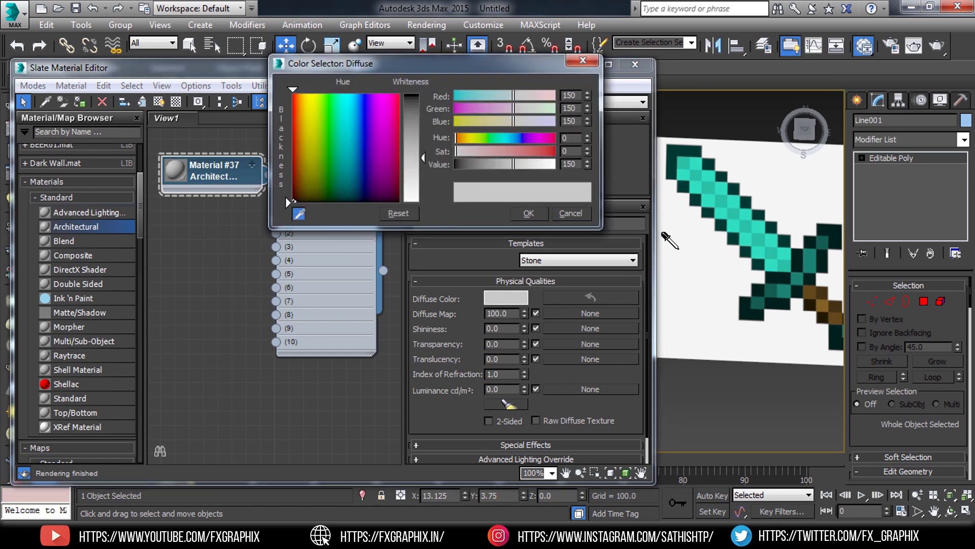
pyautogui.click(664, 139)
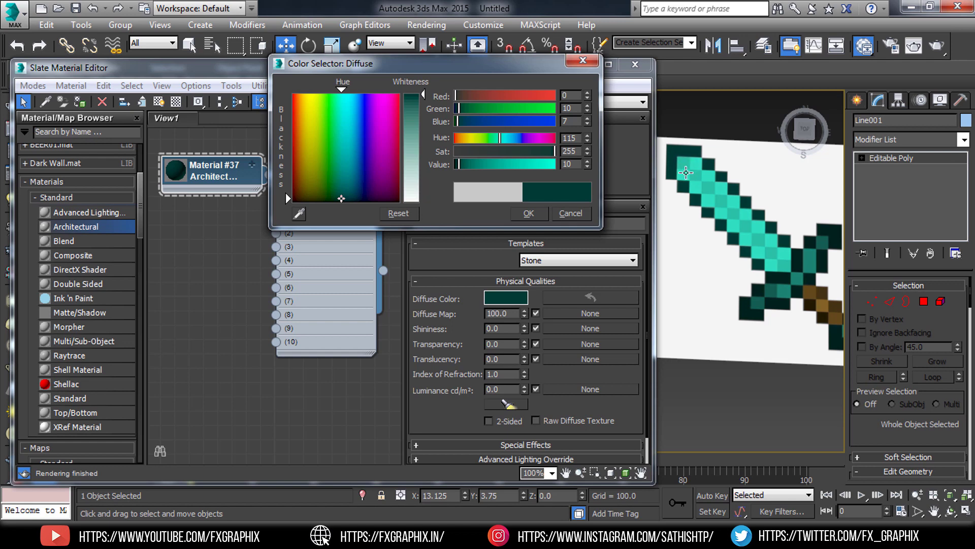
pyautogui.click(529, 213)
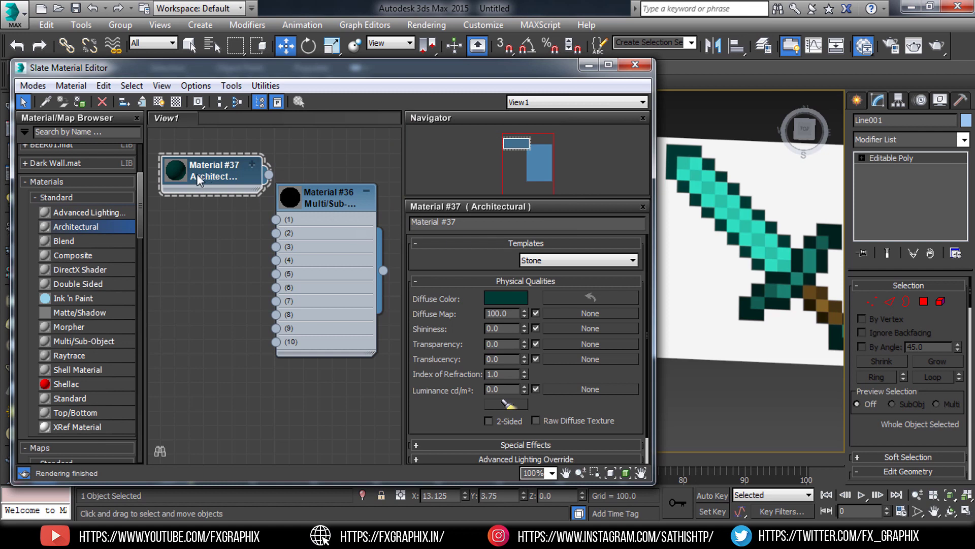
# - Copy Material #37 into a new material and sample a light teal diffuse from the blade
pyautogui.keyDown('shift'); pyautogui.moveTo(196, 174); pyautogui.dragTo(191, 229); pyautogui.keyUp('shift')
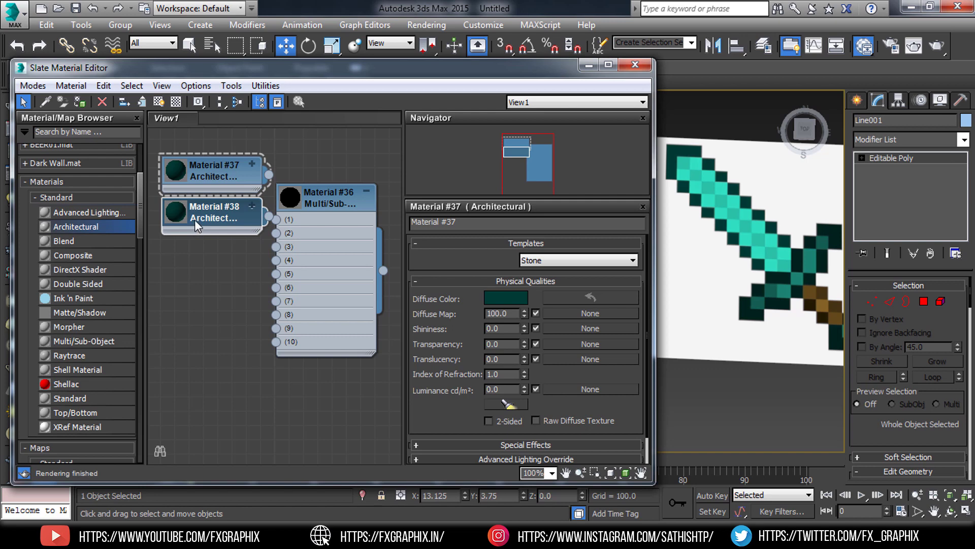
pyautogui.click(199, 217)
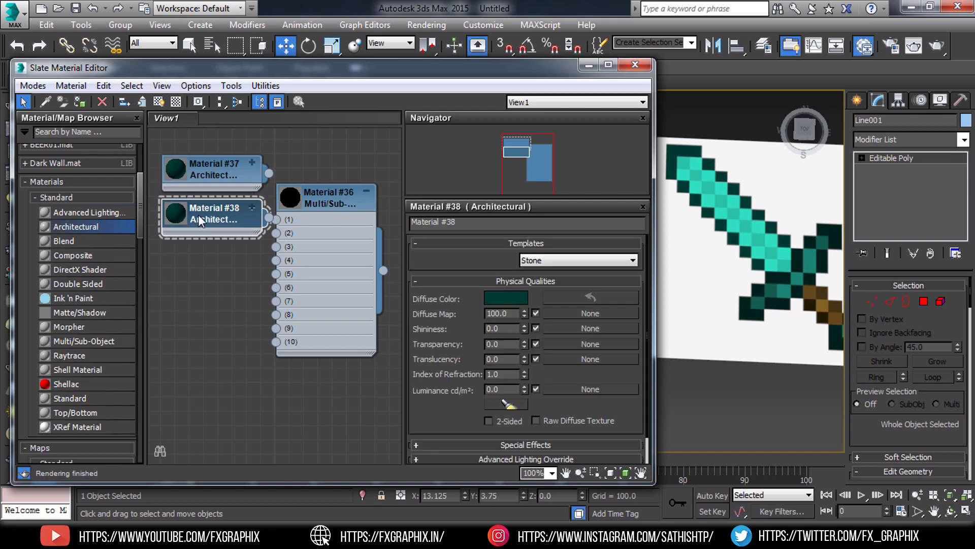
pyautogui.click(499, 303)
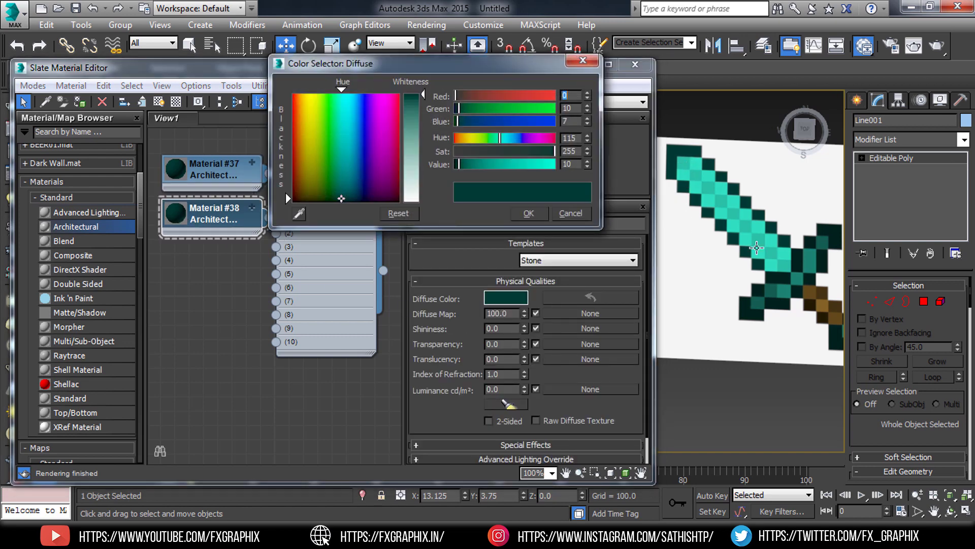
pyautogui.click(712, 287)
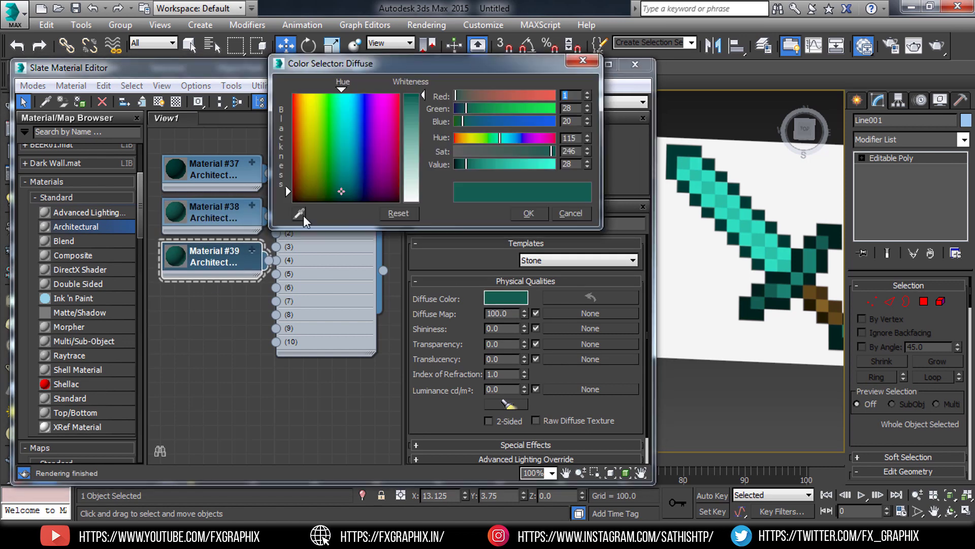
pyautogui.click(761, 285)
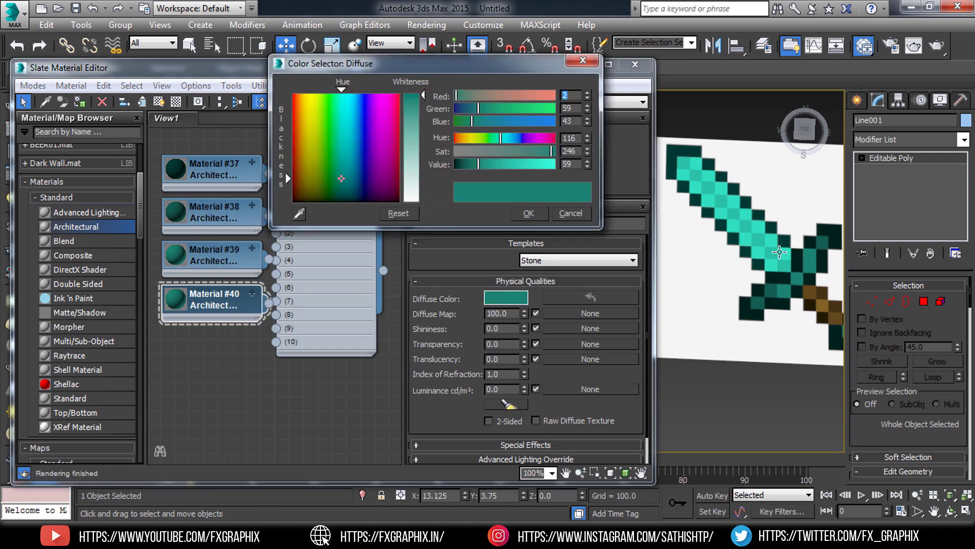
pyautogui.click(760, 246)
pyautogui.click(526, 214)
# - Copy more materials and give #41–#43 sampled colours, including brown and dark brown from the handle
pyautogui.moveTo(215, 313)
pyautogui.keyDown('shift'); pyautogui.mouseDown()
pyautogui.moveTo(219, 343)
pyautogui.moveTo(189, 432)
pyautogui.mouseUp(); pyautogui.keyUp('shift')
pyautogui.click(506, 297)
pyautogui.click(526, 213)
pyautogui.click(506, 297)
pyautogui.click(751, 249)
pyautogui.click(526, 213)
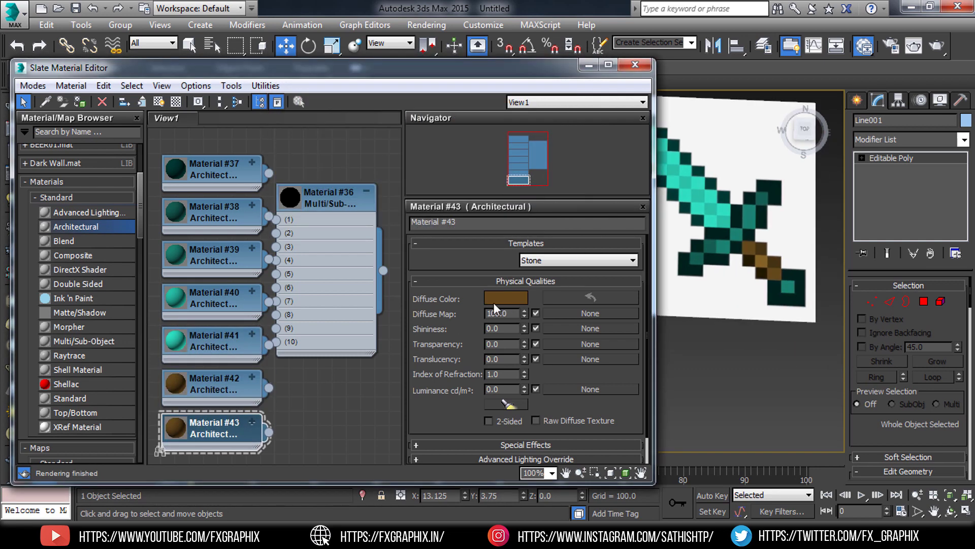
pyautogui.click(496, 299)
pyautogui.click(741, 253)
pyautogui.click(526, 214)
pyautogui.moveTo(317, 213); pyautogui.dragTo(331, 228)
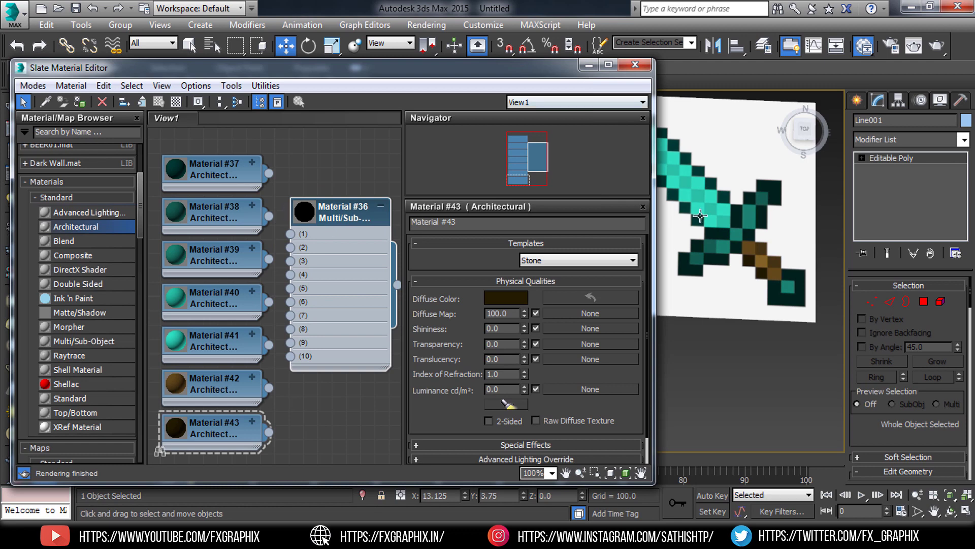
pyautogui.moveTo(700, 217)
pyautogui.mouseDown(button='middle')
pyautogui.moveTo(751, 311)
pyautogui.moveTo(722, 285)
pyautogui.mouseUp(button='middle')
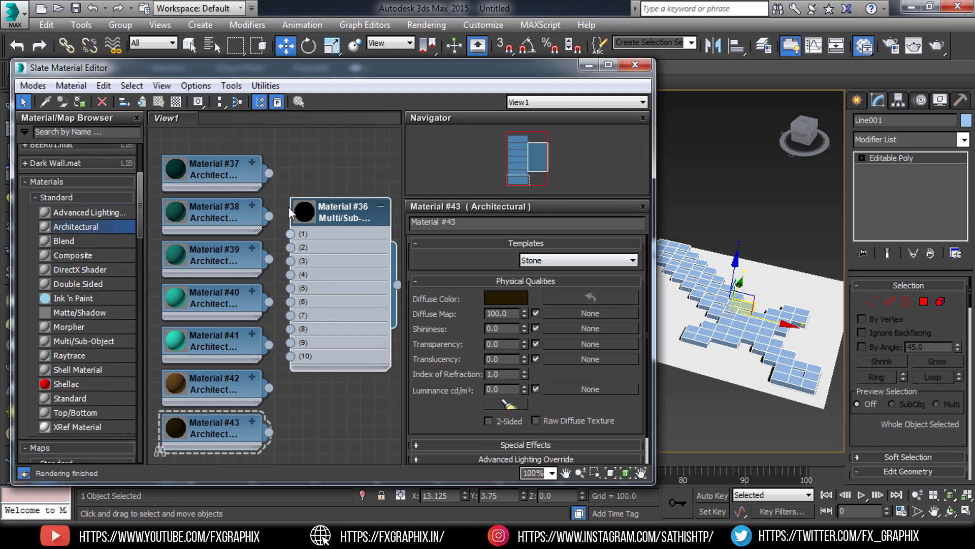
# - Wire Materials #37–#43 into slots 1–7 of Multi/Sub-Object Material #36
pyautogui.moveTo(283, 223); pyautogui.dragTo(290, 261)
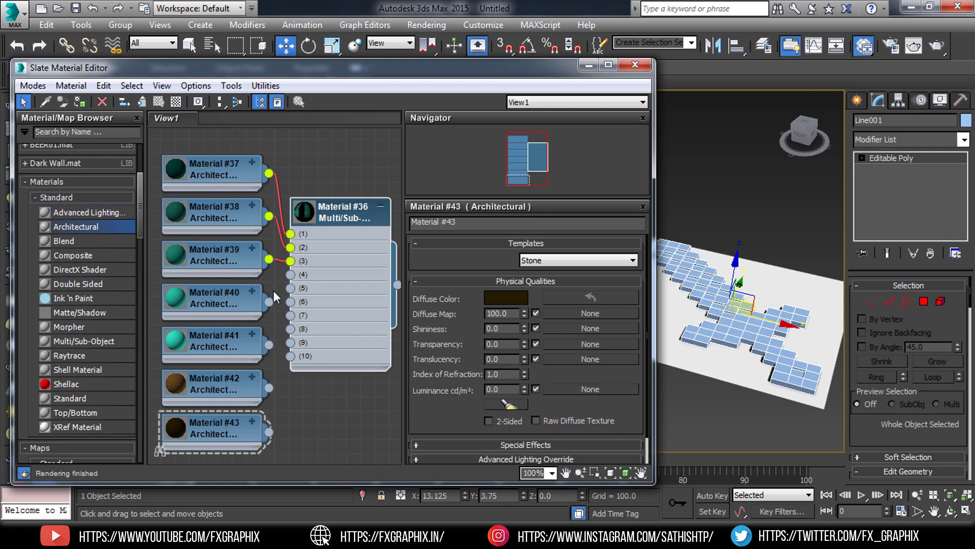
pyautogui.moveTo(269, 303); pyautogui.dragTo(290, 274)
pyautogui.moveTo(269, 345); pyautogui.dragTo(300, 289)
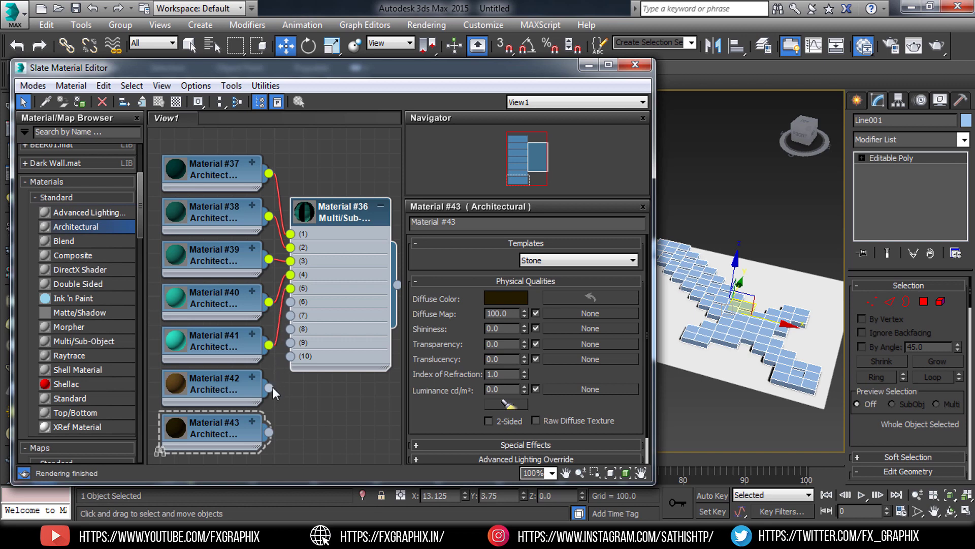
pyautogui.moveTo(269, 388); pyautogui.dragTo(290, 302)
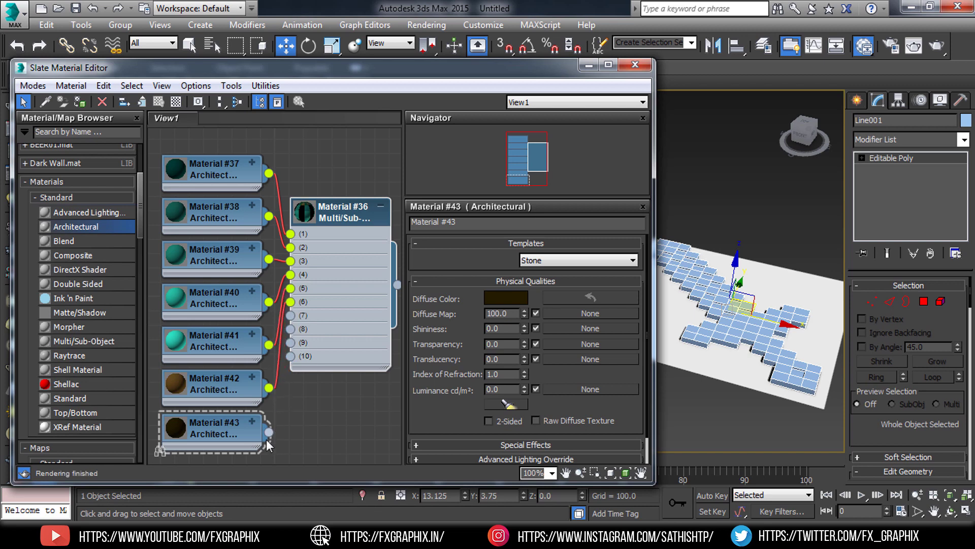
pyautogui.moveTo(268, 433); pyautogui.dragTo(290, 315)
# - Reduce Material #36's sub-material count to 7 using Set Number
pyautogui.doubleClick(351, 208)
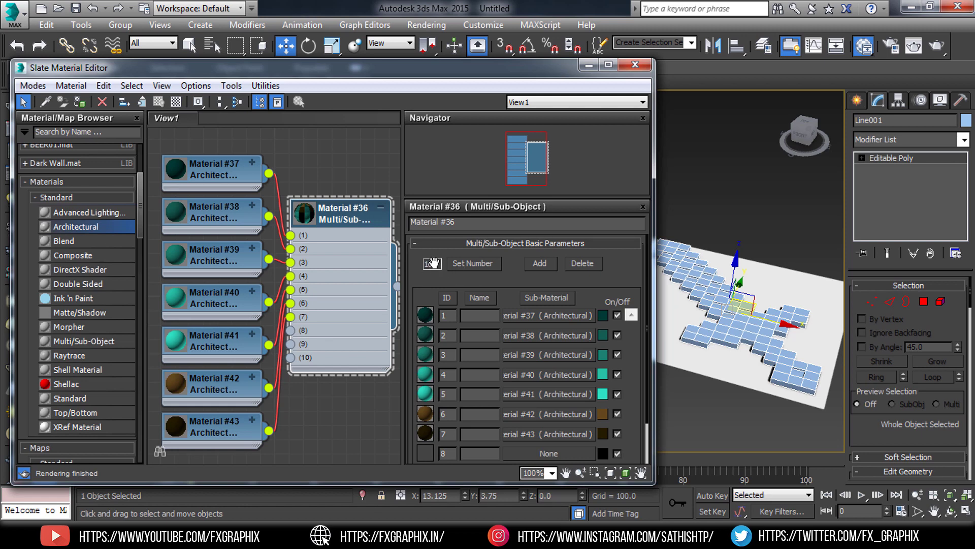
pyautogui.click(457, 263)
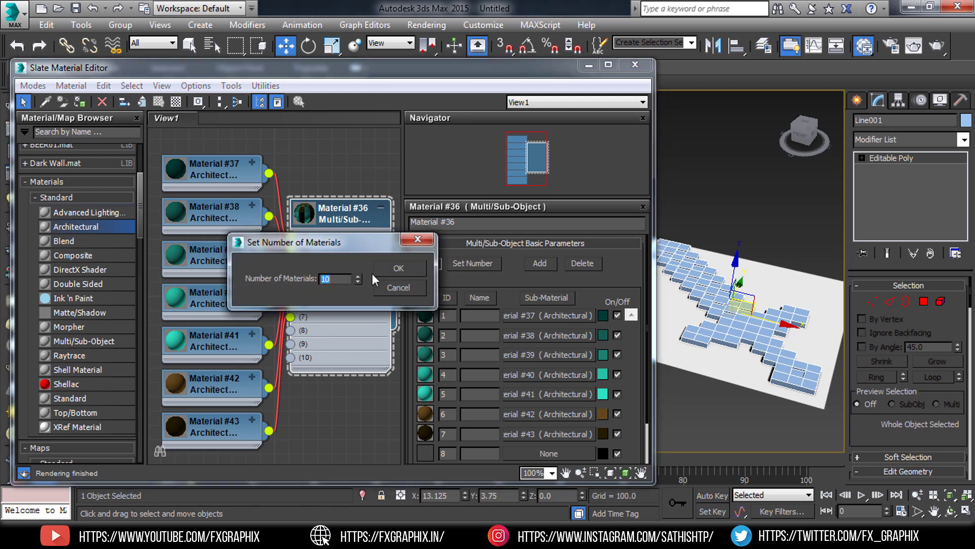
pyautogui.write('7')
pyautogui.click(395, 269)
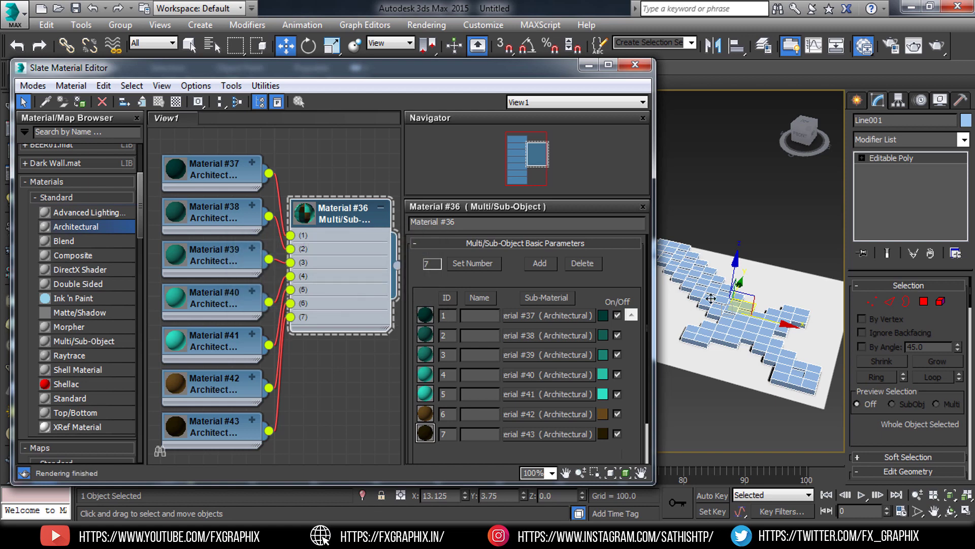
pyautogui.scroll(2, 717, 294)
pyautogui.moveTo(726, 285); pyautogui.dragTo(739, 311, button='middle')
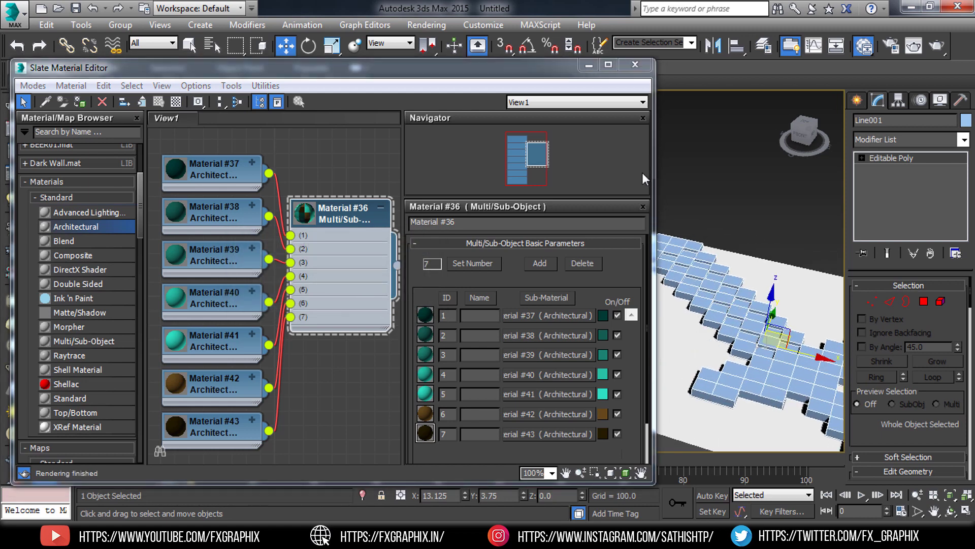
pyautogui.moveTo(654, 186); pyautogui.dragTo(556, 188)
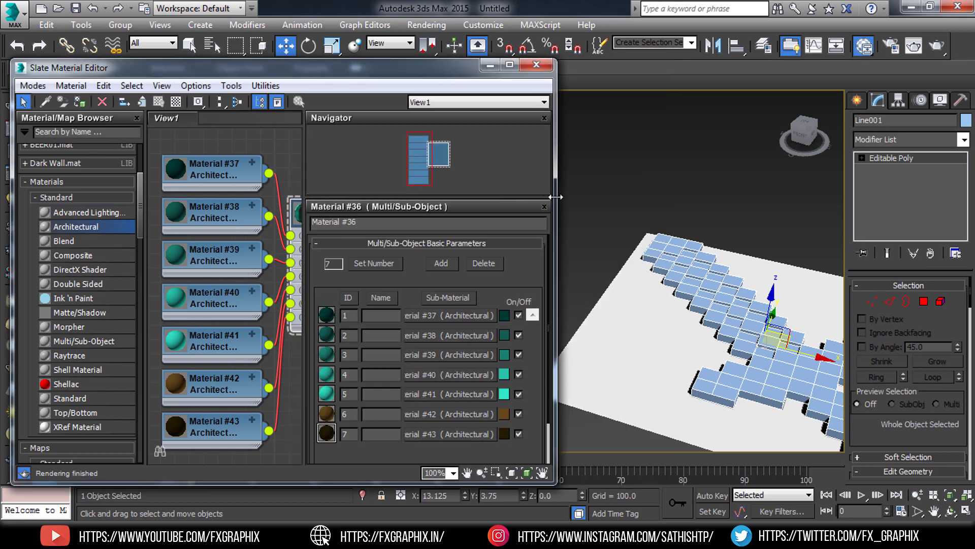
pyautogui.scroll(3, 749, 299)
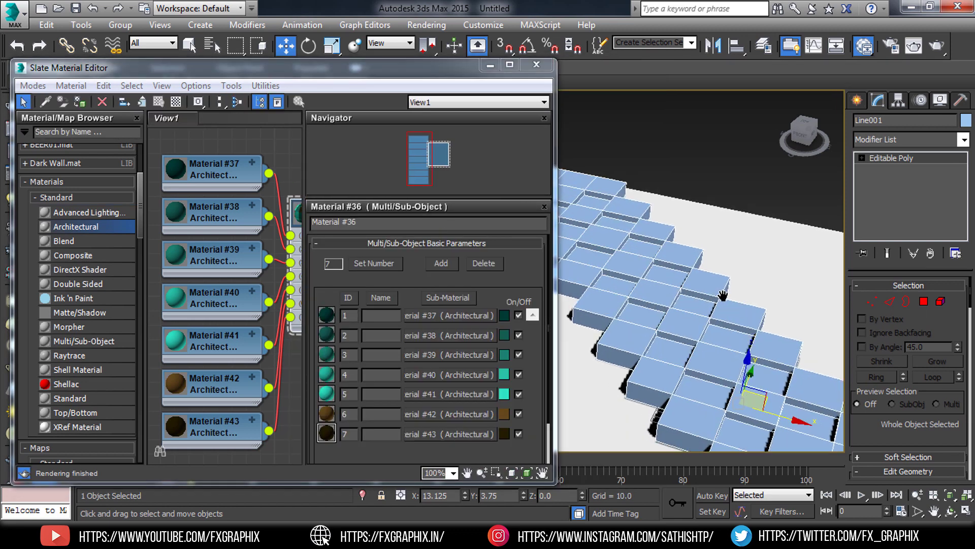
# - In Polygon mode, Ctrl-select the outline tiles along both blade edges from tip toward crossguard
pyautogui.click(928, 303)
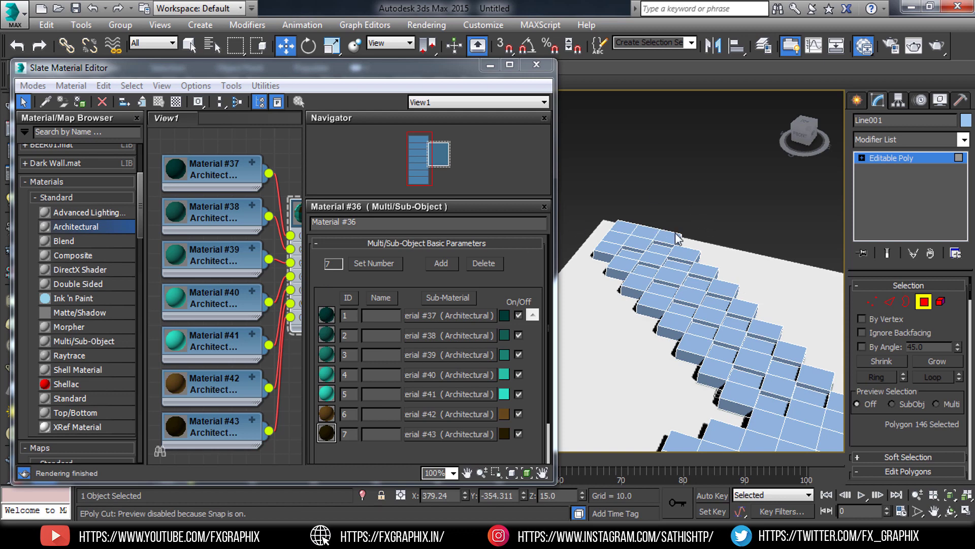
pyautogui.moveTo(680, 239); pyautogui.dragTo(672, 216, button='middle')
pyautogui.click(595, 227)
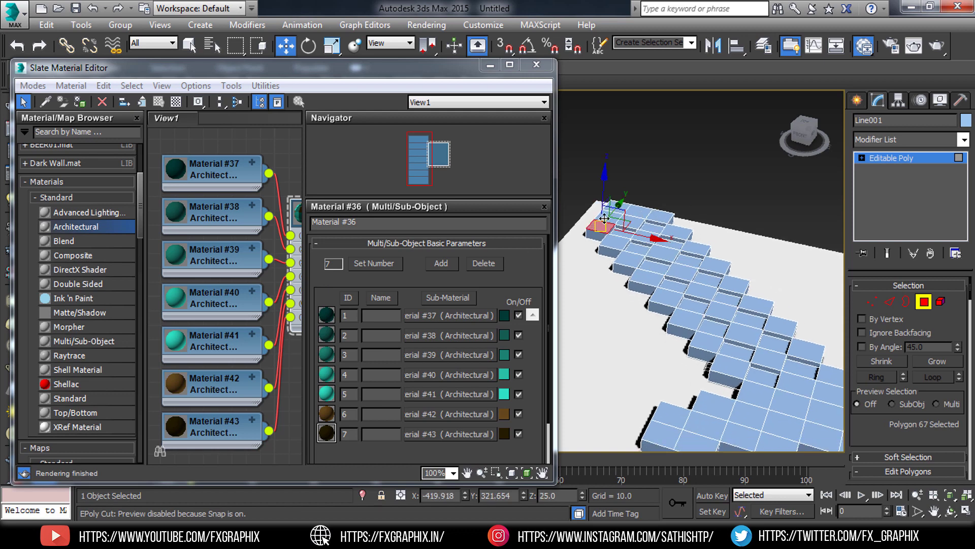
pyautogui.keyDown('ctrl'); pyautogui.click(605, 210); pyautogui.keyUp('ctrl')
pyautogui.keyDown('ctrl'); pyautogui.click(642, 210); pyautogui.keyUp('ctrl')
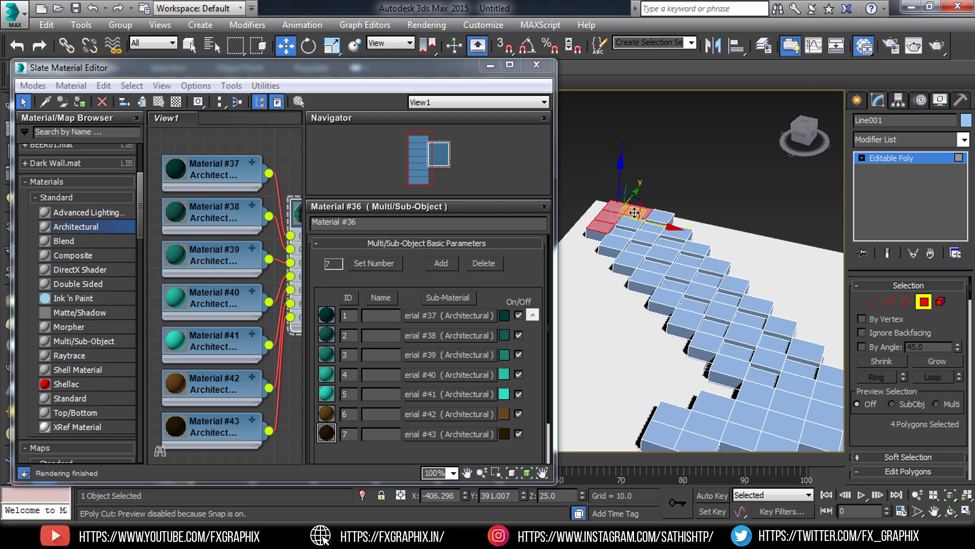
pyautogui.keyDown('ctrl'); pyautogui.click(678, 232); pyautogui.keyUp('ctrl')
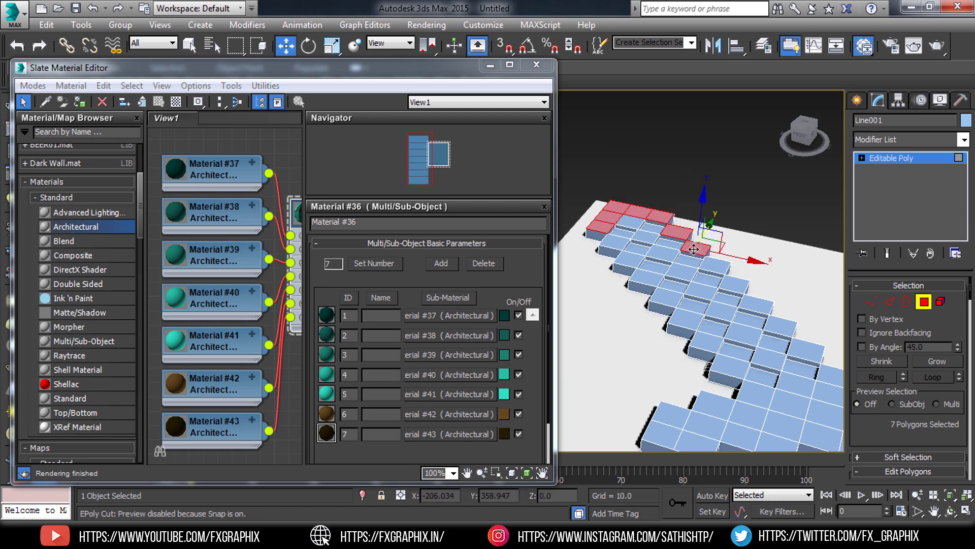
pyautogui.keyDown('ctrl'); pyautogui.click(716, 268); pyautogui.keyUp('ctrl')
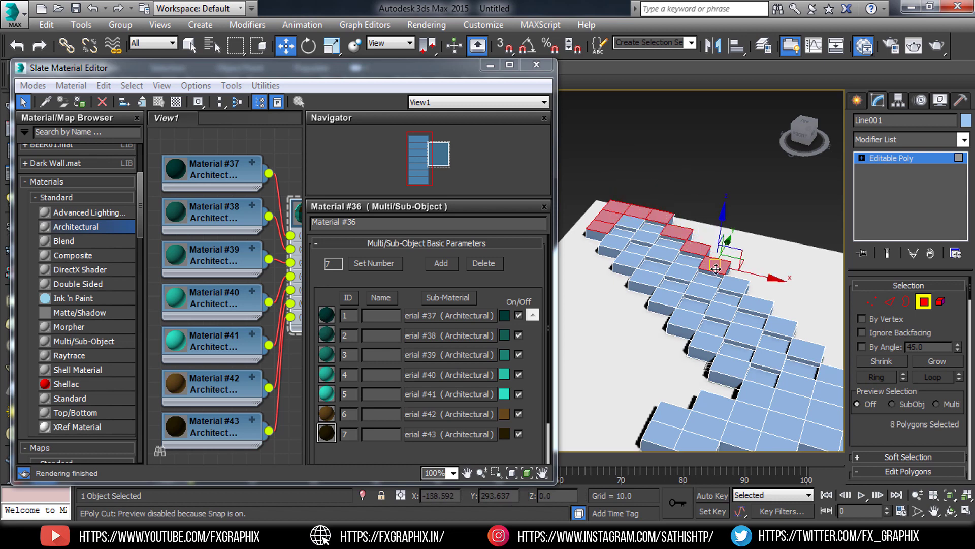
pyautogui.keyDown('ctrl'); pyautogui.click(734, 287); pyautogui.keyUp('ctrl')
pyautogui.keyDown('ctrl'); pyautogui.click(753, 302); pyautogui.keyUp('ctrl')
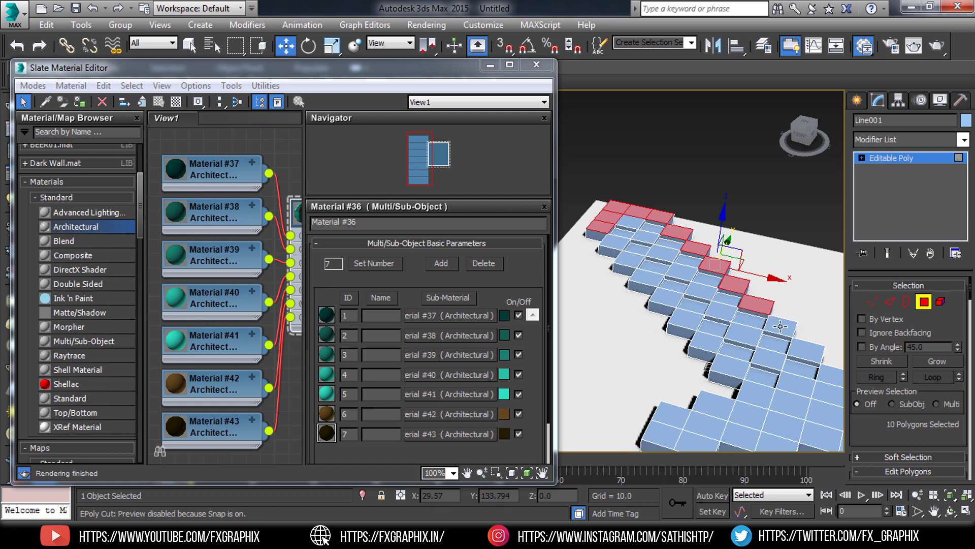
pyautogui.keyDown('ctrl'); pyautogui.click(779, 326); pyautogui.keyUp('ctrl')
pyautogui.keyDown('ctrl'); pyautogui.click(799, 353); pyautogui.keyUp('ctrl')
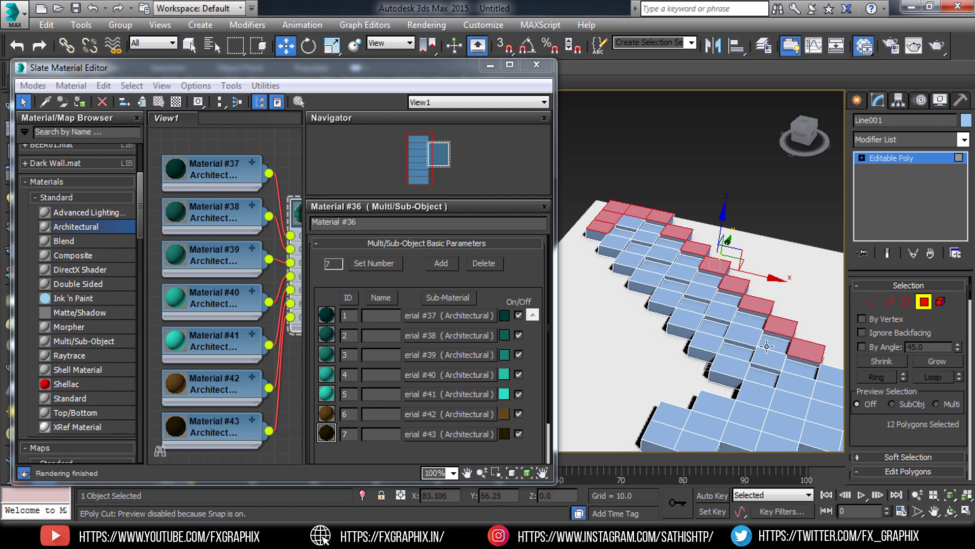
pyautogui.keyDown('ctrl'); pyautogui.click(730, 366); pyautogui.keyUp('ctrl')
pyautogui.keyDown('ctrl'); pyautogui.click(705, 341); pyautogui.keyUp('ctrl')
pyautogui.keyDown('ctrl'); pyautogui.click(682, 319); pyautogui.keyUp('ctrl')
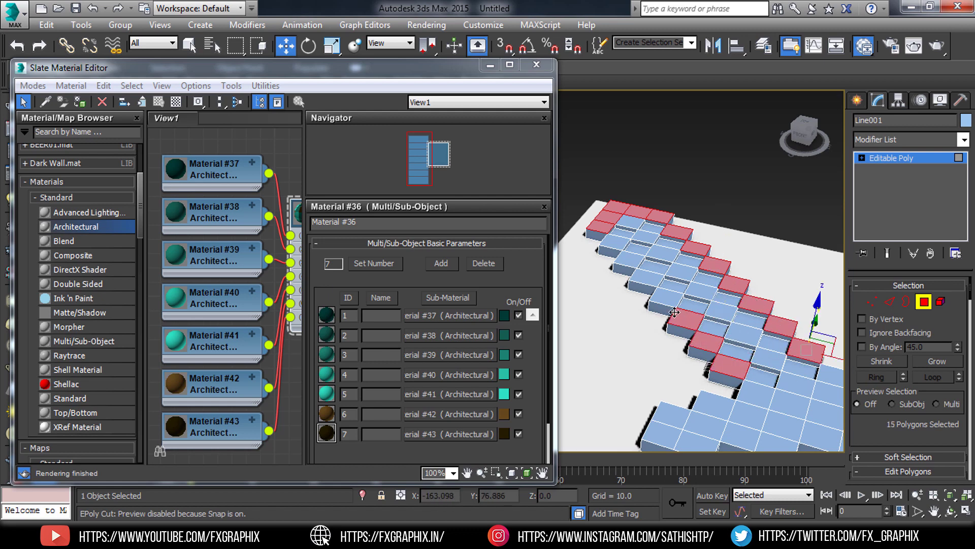
pyautogui.keyDown('ctrl'); pyautogui.click(665, 296); pyautogui.keyUp('ctrl')
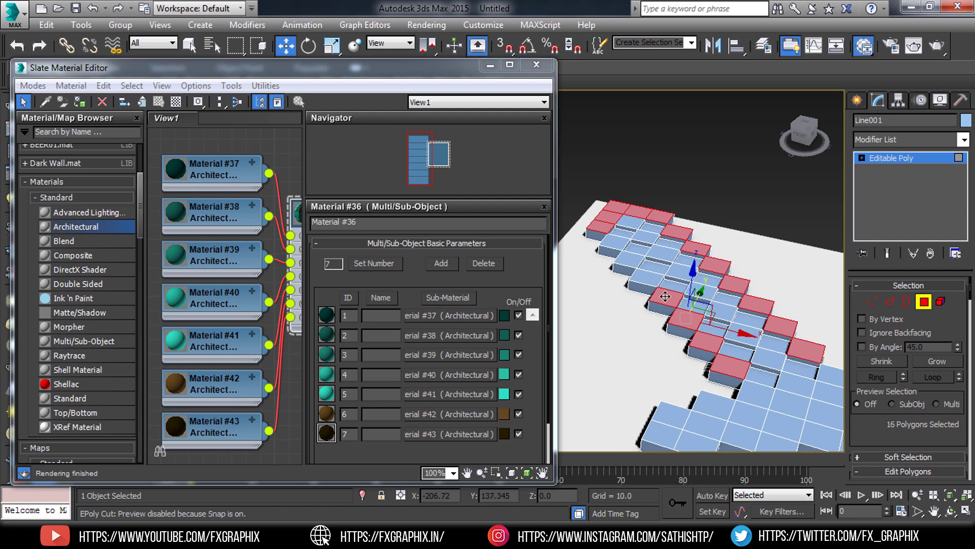
pyautogui.keyDown('ctrl'); pyautogui.click(646, 278); pyautogui.keyUp('ctrl')
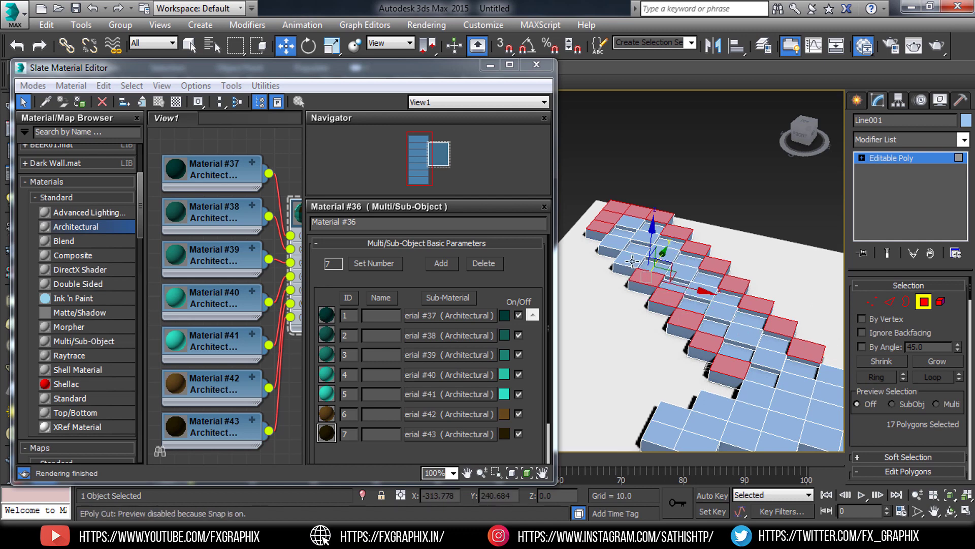
pyautogui.keyDown('ctrl'); pyautogui.click(632, 260); pyautogui.keyUp('ctrl')
pyautogui.keyDown('ctrl'); pyautogui.click(614, 245); pyautogui.keyUp('ctrl')
# - Add the crossguard's outline tiles to the polygon selection
pyautogui.scroll(4, 735, 306)
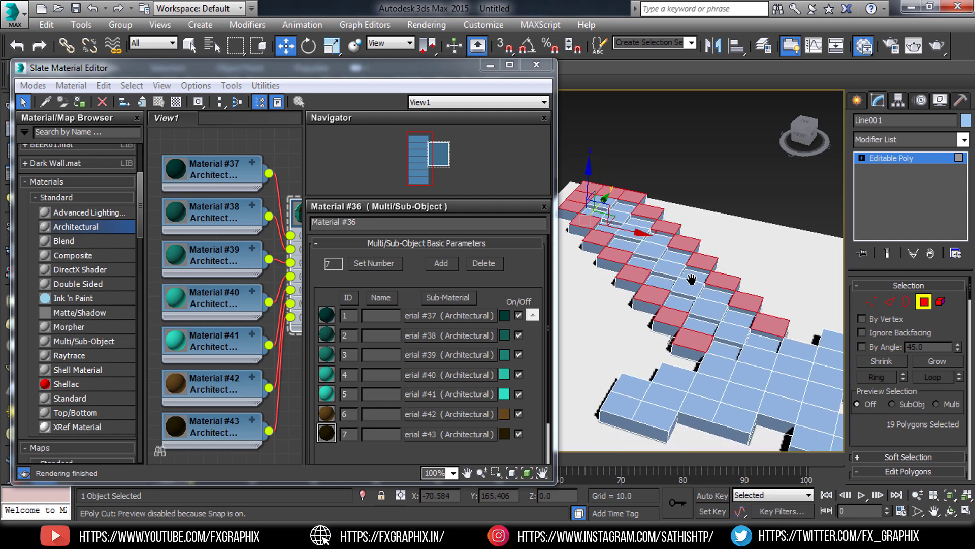
pyautogui.press('F3')
pyautogui.keyDown('ctrl'); pyautogui.click(625, 378); pyautogui.keyUp('ctrl')
pyautogui.press('F3')
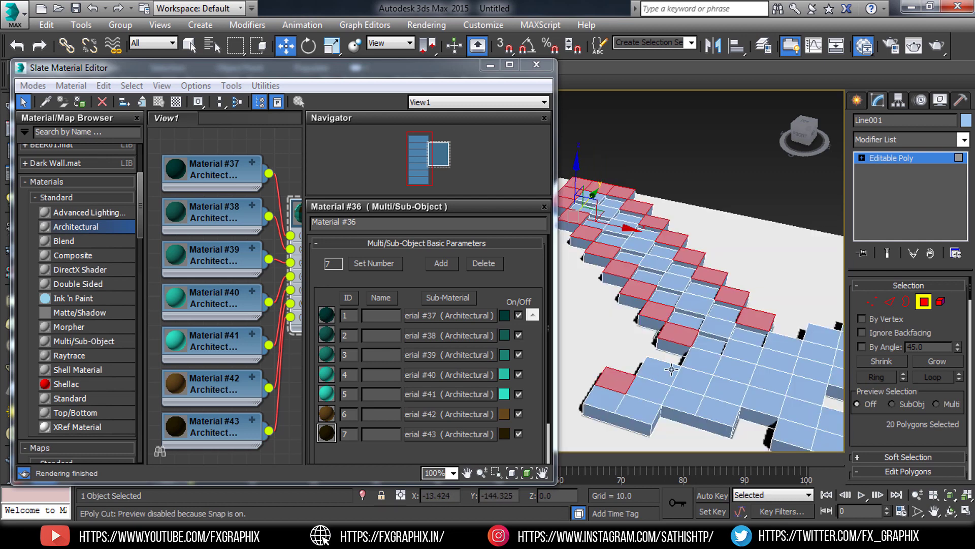
pyautogui.keyDown('ctrl'); pyautogui.click(672, 370); pyautogui.keyUp('ctrl')
pyautogui.keyDown('ctrl'); pyautogui.click(704, 358); pyautogui.keyUp('ctrl')
pyautogui.keyDown('ctrl'); pyautogui.click(628, 400); pyautogui.keyUp('ctrl')
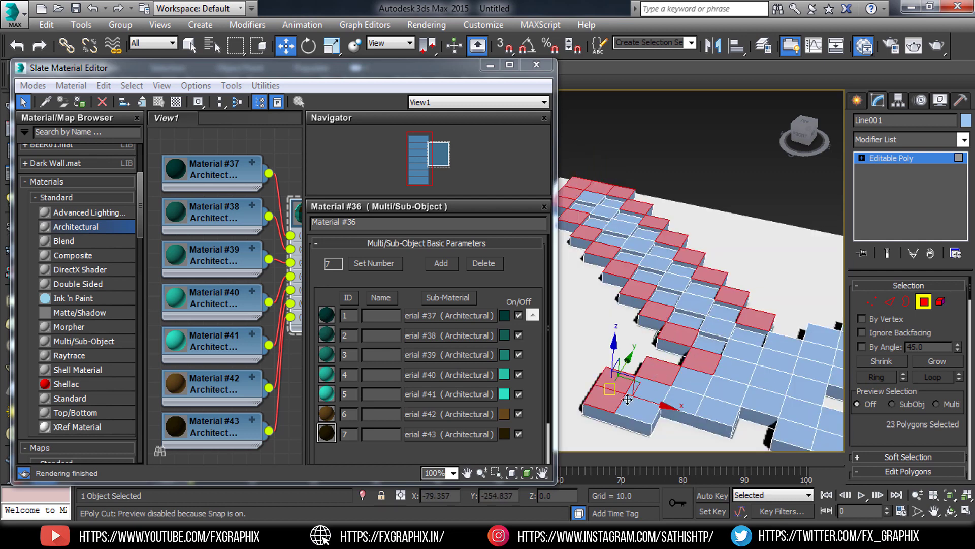
pyautogui.keyDown('ctrl'); pyautogui.click(688, 402); pyautogui.keyUp('ctrl')
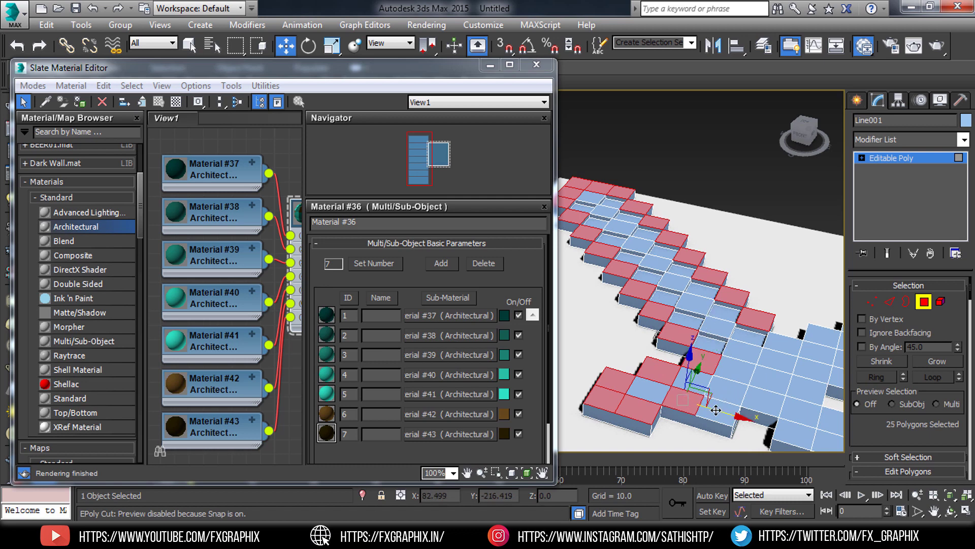
pyautogui.keyDown('ctrl'); pyautogui.click(721, 410); pyautogui.keyUp('ctrl')
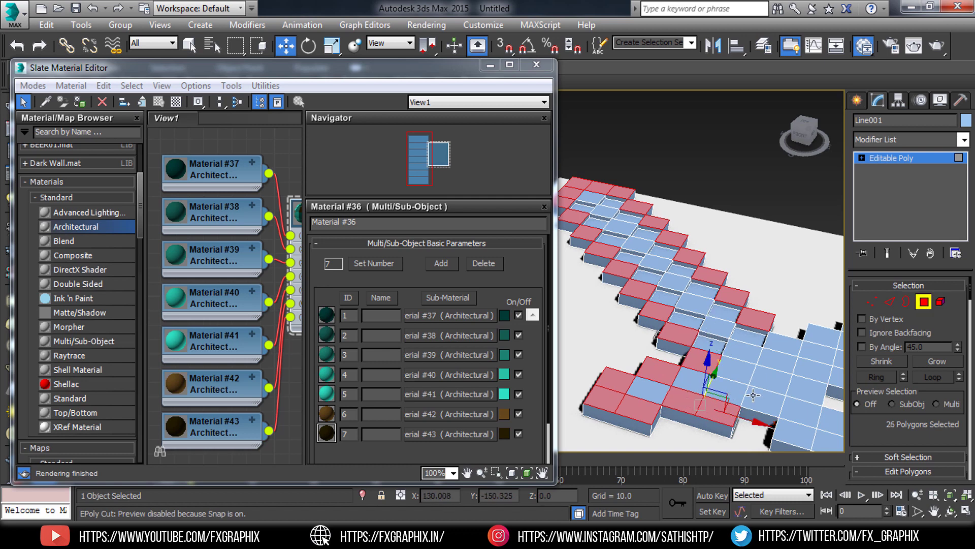
pyautogui.scroll(-2, 691, 381)
pyautogui.keyDown('ctrl'); pyautogui.click(691, 380); pyautogui.keyUp('ctrl')
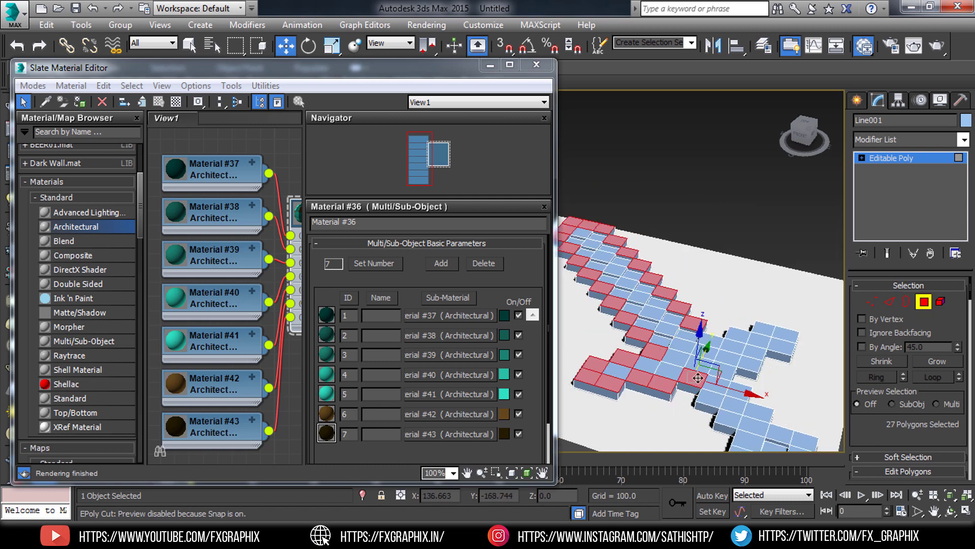
pyautogui.keyDown('ctrl'); pyautogui.click(727, 367); pyautogui.keyUp('ctrl')
pyautogui.keyDown('ctrl'); pyautogui.click(755, 357); pyautogui.keyUp('ctrl')
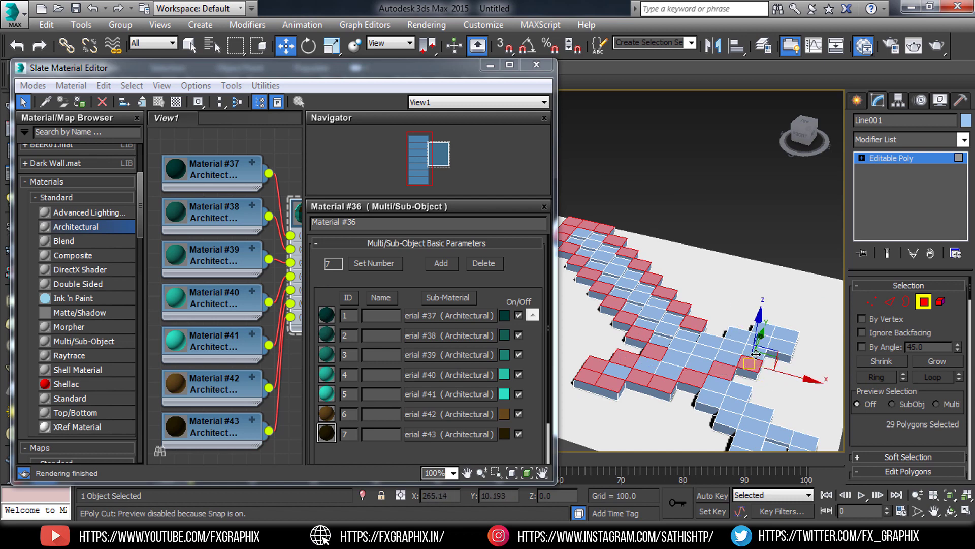
pyautogui.keyDown('ctrl'); pyautogui.click(756, 352); pyautogui.keyUp('ctrl')
pyautogui.keyDown('ctrl'); pyautogui.click(783, 341); pyautogui.keyUp('ctrl')
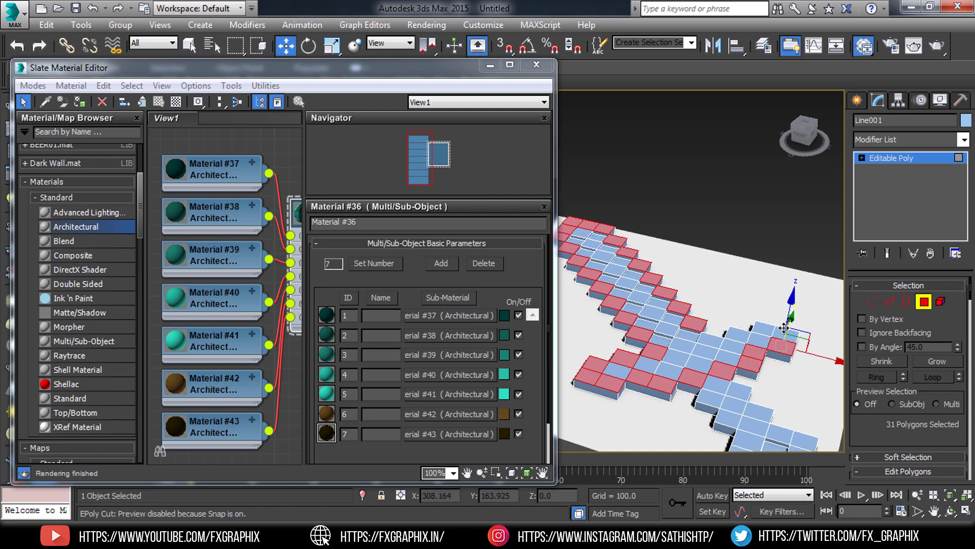
pyautogui.keyDown('ctrl'); pyautogui.click(781, 333); pyautogui.keyUp('ctrl')
pyautogui.keyDown('ctrl'); pyautogui.click(766, 331); pyautogui.keyUp('ctrl')
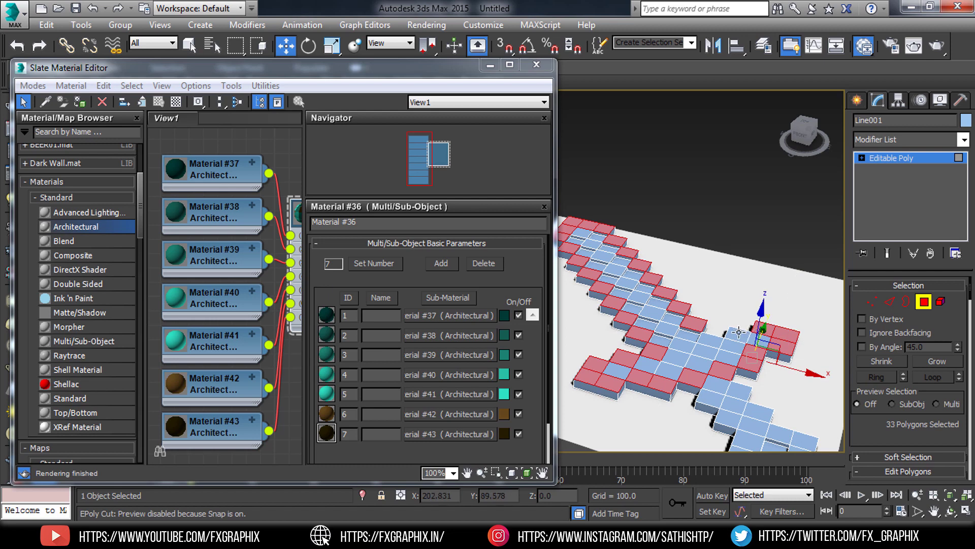
pyautogui.keyDown('ctrl'); pyautogui.click(708, 341); pyautogui.keyUp('ctrl')
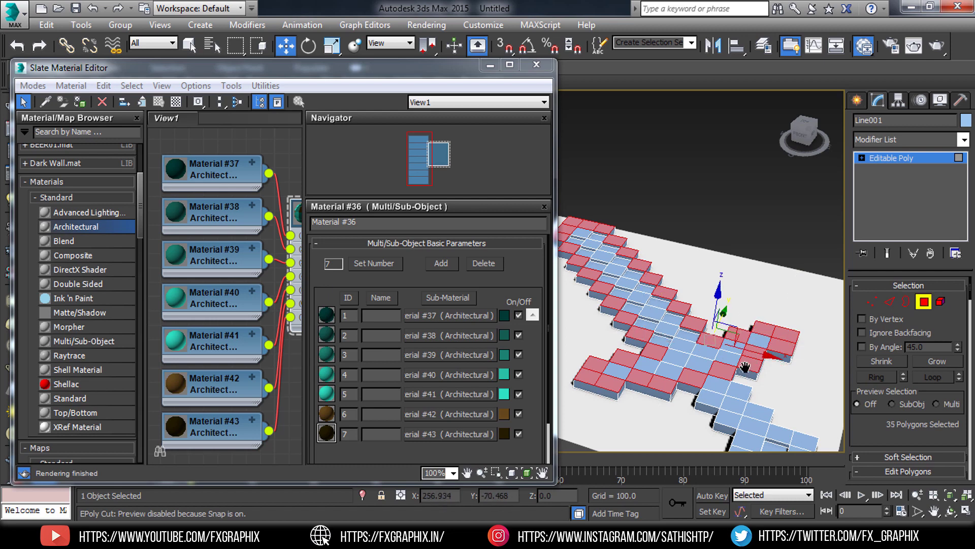
# - Add the hilt and handle edge tiles, completing the 44-polygon outline selection
pyautogui.moveTo(744, 367)
pyautogui.mouseDown(button='middle')
pyautogui.moveTo(708, 348)
pyautogui.moveTo(657, 367)
pyautogui.mouseUp(button='middle')
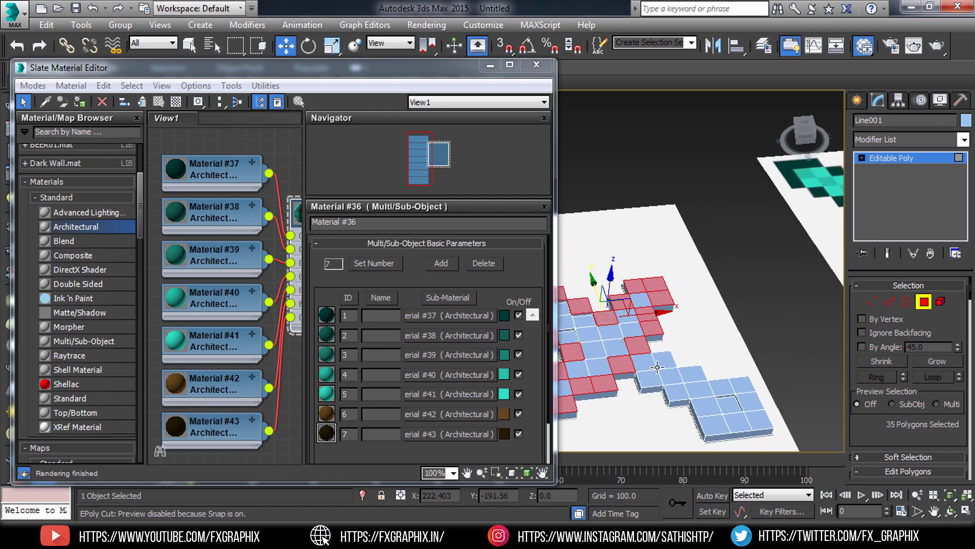
pyautogui.scroll(-3, 656, 367)
pyautogui.moveTo(657, 366); pyautogui.dragTo(794, 325, button='middle')
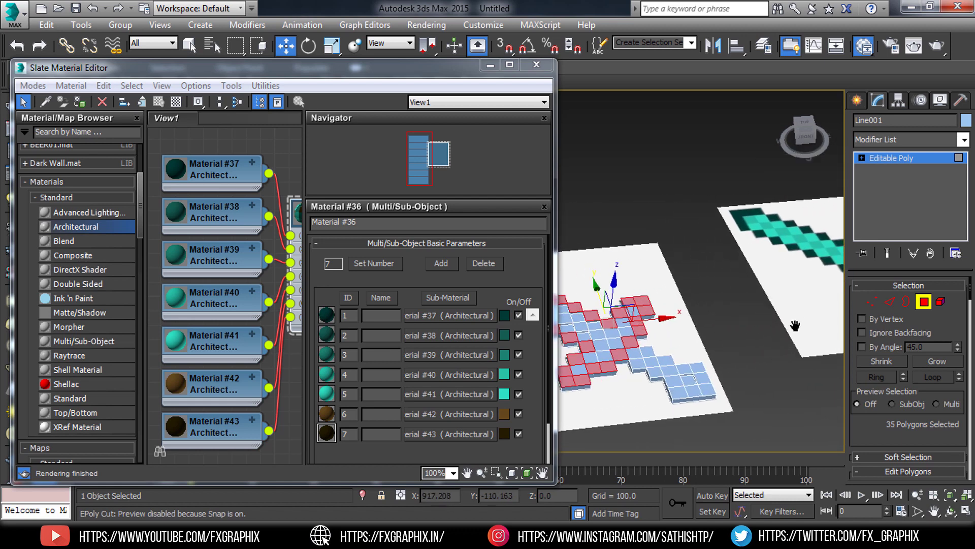
pyautogui.scroll(2, 609, 340)
pyautogui.keyDown('ctrl'); pyautogui.click(585, 349); pyautogui.keyUp('ctrl')
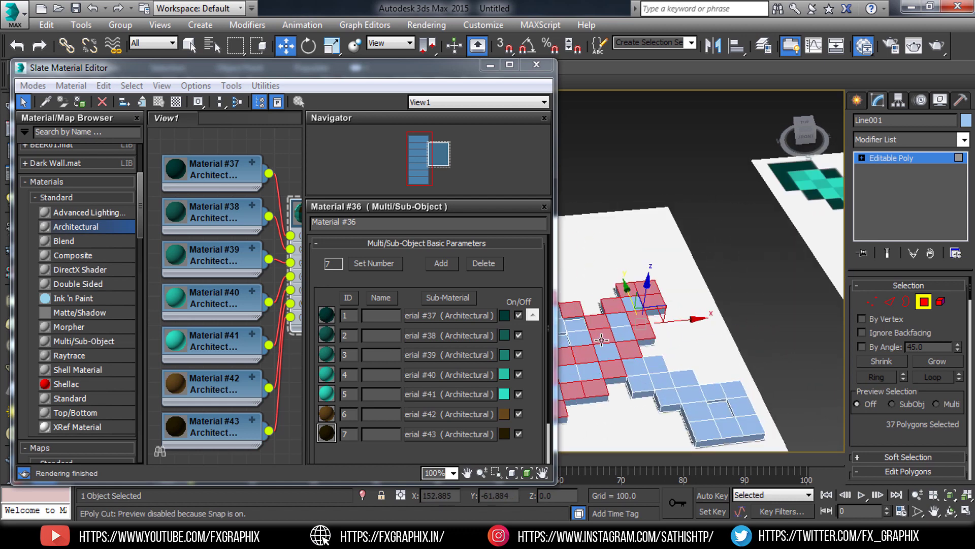
pyautogui.keyDown('ctrl'); pyautogui.click(703, 413); pyautogui.keyUp('ctrl')
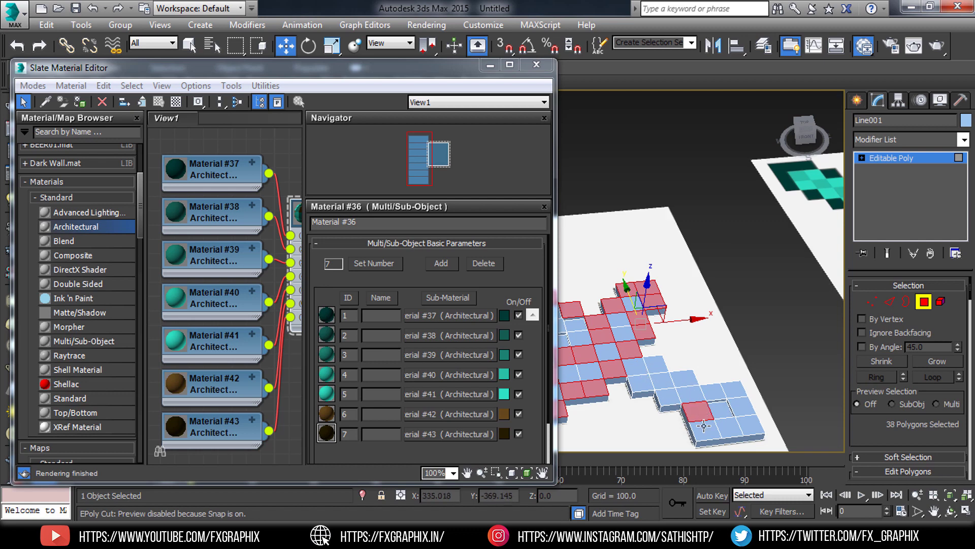
pyautogui.keyDown('ctrl'); pyautogui.click(703, 426); pyautogui.keyUp('ctrl')
pyautogui.keyDown('ctrl'); pyautogui.click(750, 422); pyautogui.keyUp('ctrl')
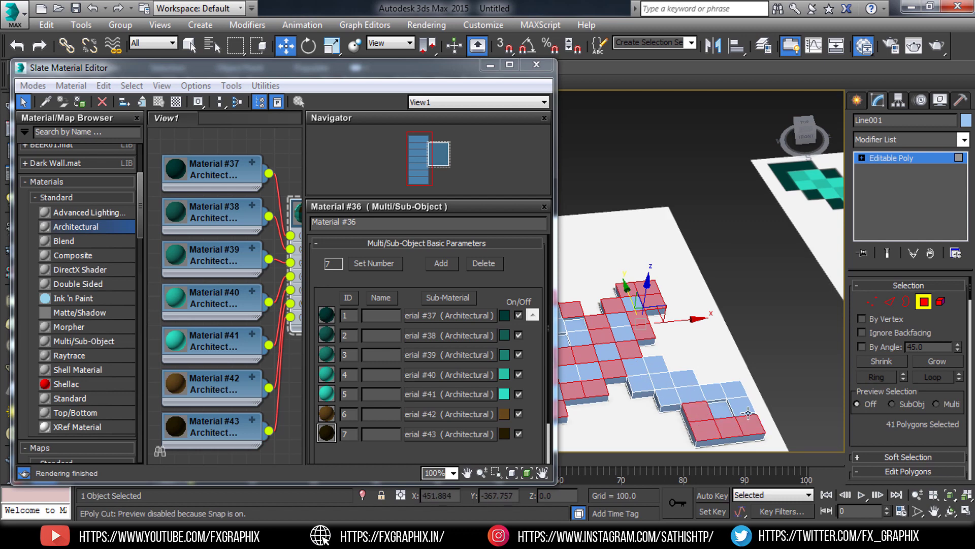
pyautogui.keyDown('ctrl'); pyautogui.click(739, 401); pyautogui.keyUp('ctrl')
pyautogui.keyDown('ctrl'); pyautogui.click(733, 393); pyautogui.keyUp('ctrl')
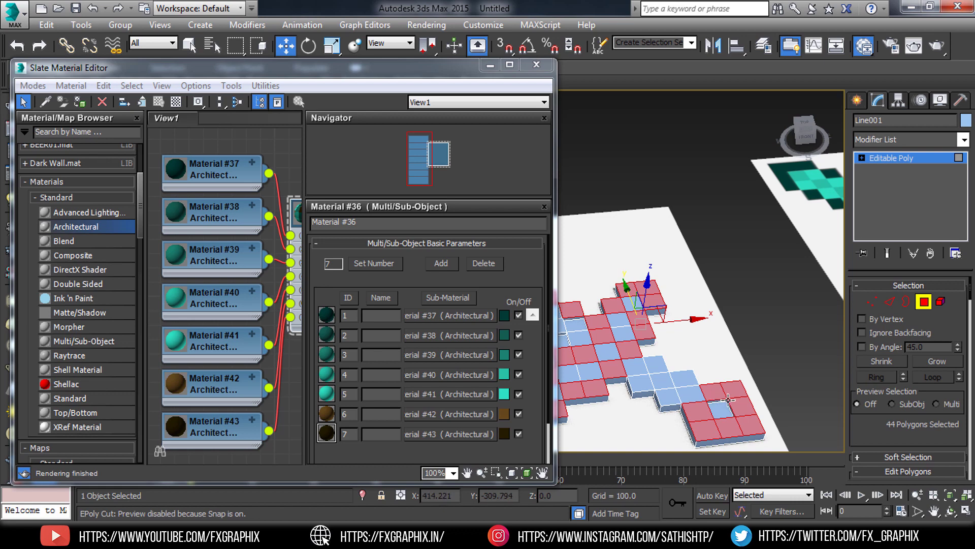
pyautogui.moveTo(705, 383)
pyautogui.mouseDown(button='middle')
pyautogui.moveTo(715, 376)
pyautogui.moveTo(683, 351)
pyautogui.mouseUp(button='middle')
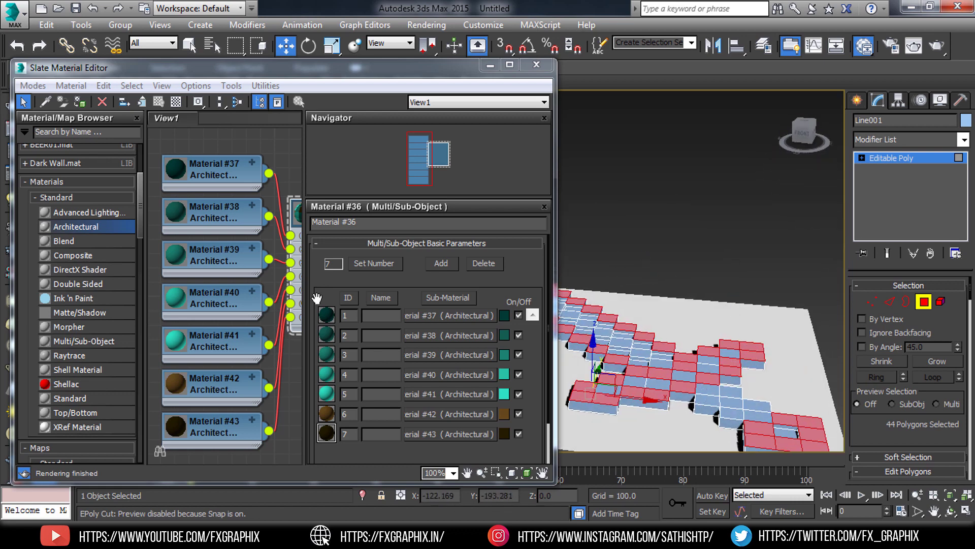
# - Assign Material #37 to the selected outline tiles
pyautogui.rightClick(189, 166)
pyautogui.click(231, 174)
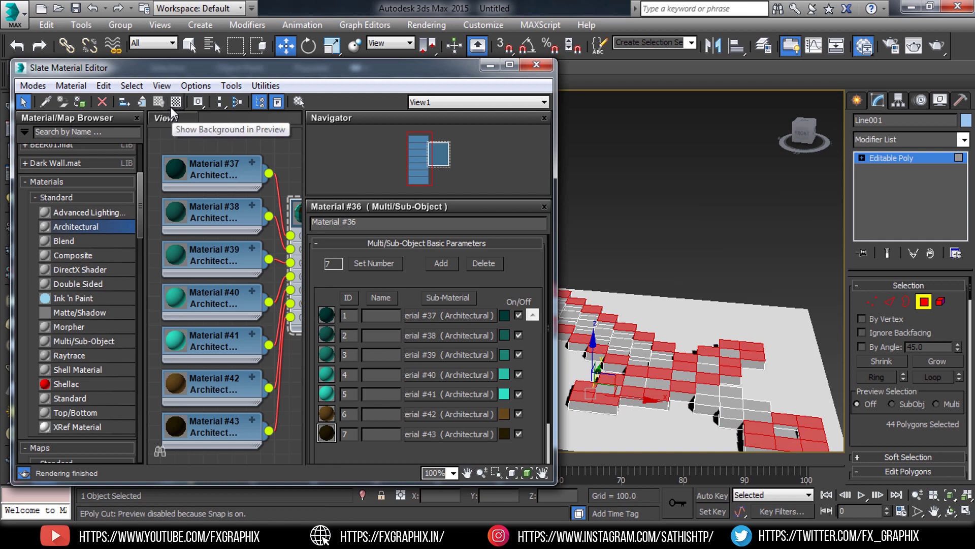
pyautogui.click(210, 175)
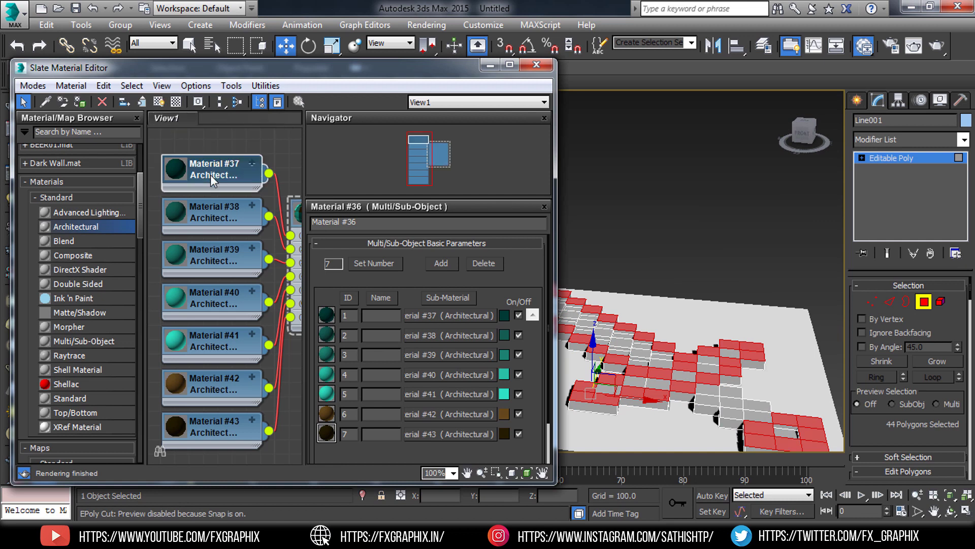
# - Display Material #36's multi-material colours shaded in the viewport, then select polygon 201
pyautogui.click(160, 101)
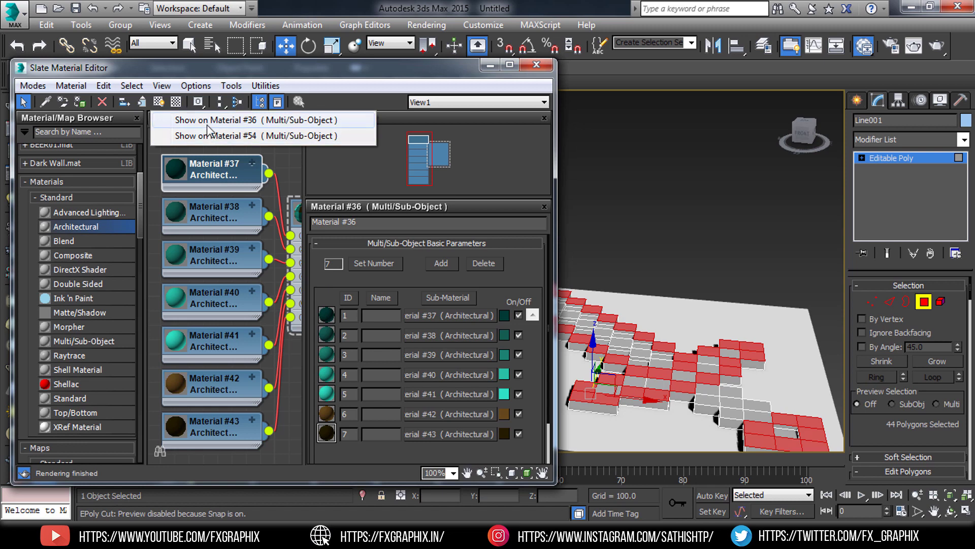
pyautogui.click(207, 125)
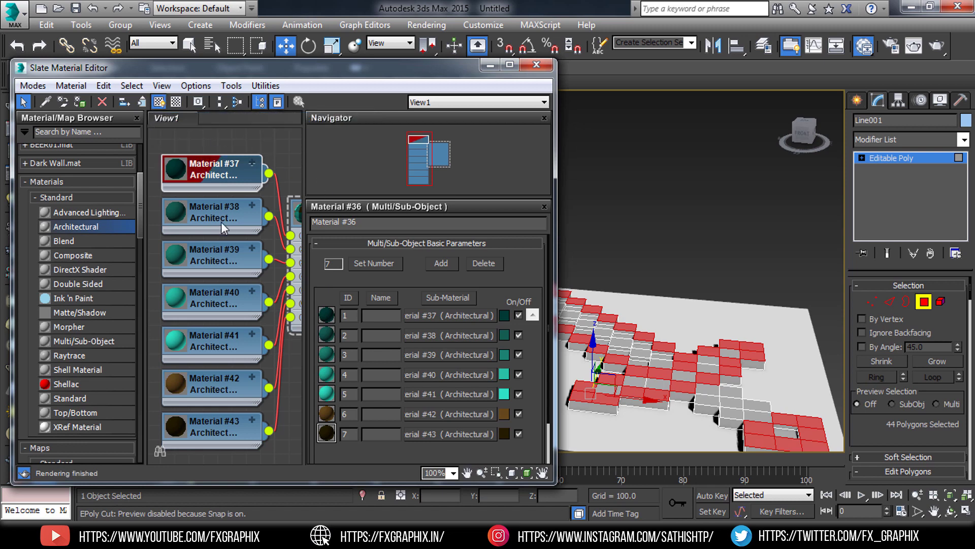
pyautogui.click(203, 206)
pyautogui.click(646, 360)
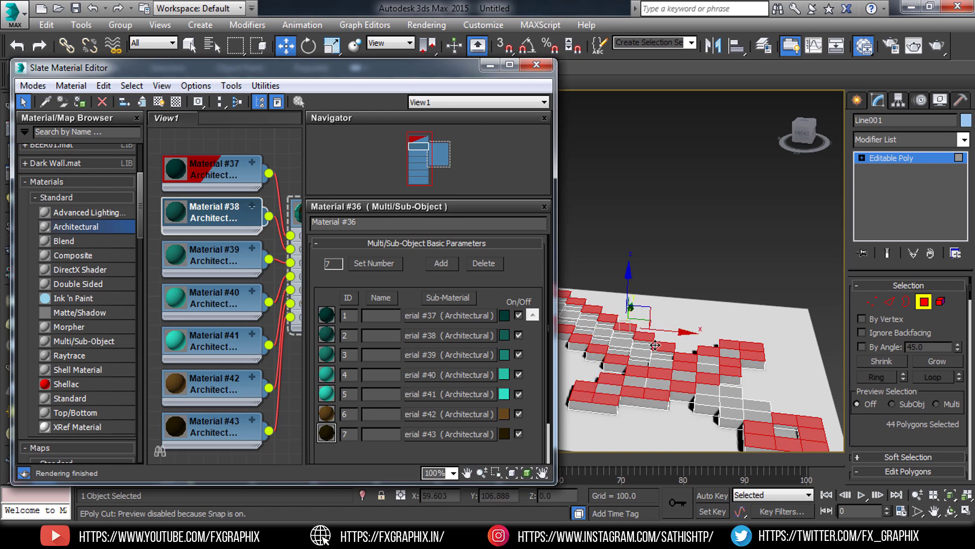
pyautogui.moveTo(656, 360)
pyautogui.keyDown('alt'); pyautogui.mouseDown(button='middle')
pyautogui.moveTo(689, 395)
pyautogui.moveTo(707, 354)
pyautogui.mouseUp(button='middle'); pyautogui.keyUp('alt')
pyautogui.scroll(3, 689, 394)
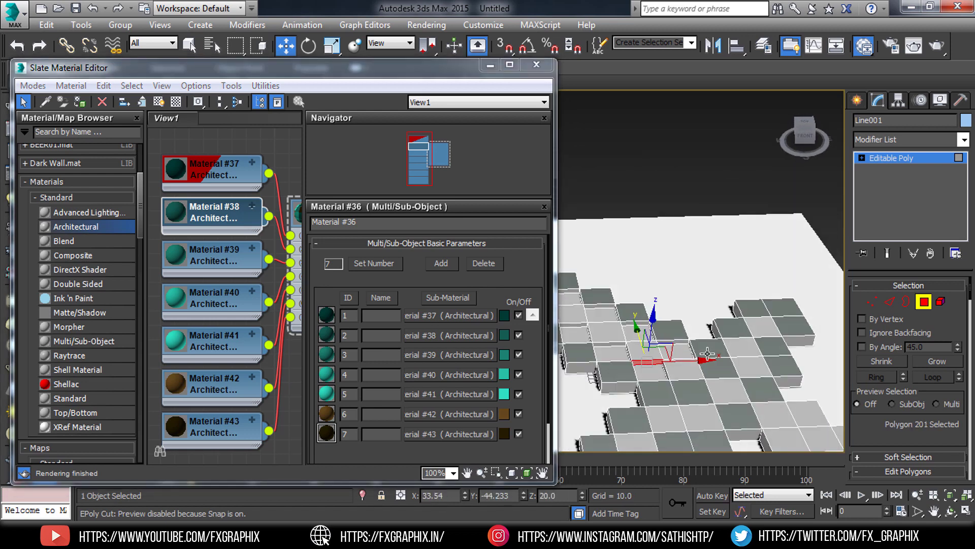
# - Set Material #37's template to Plastic
pyautogui.click(229, 177)
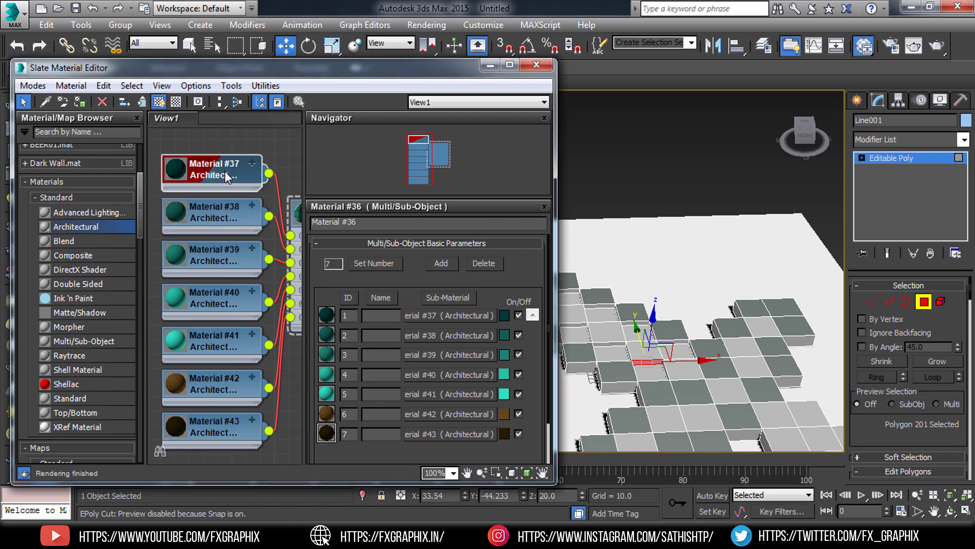
pyautogui.doubleClick(226, 177)
pyautogui.click(440, 261)
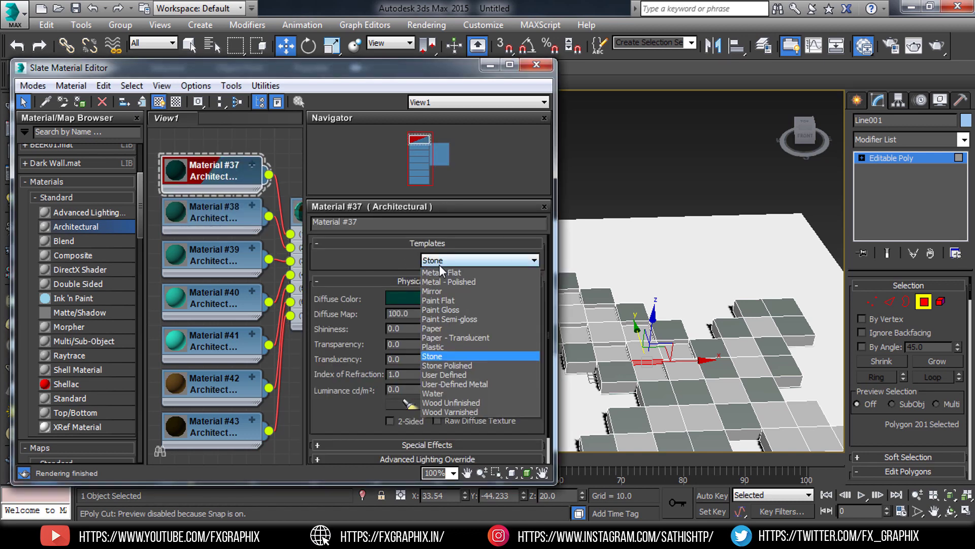
pyautogui.click(456, 422)
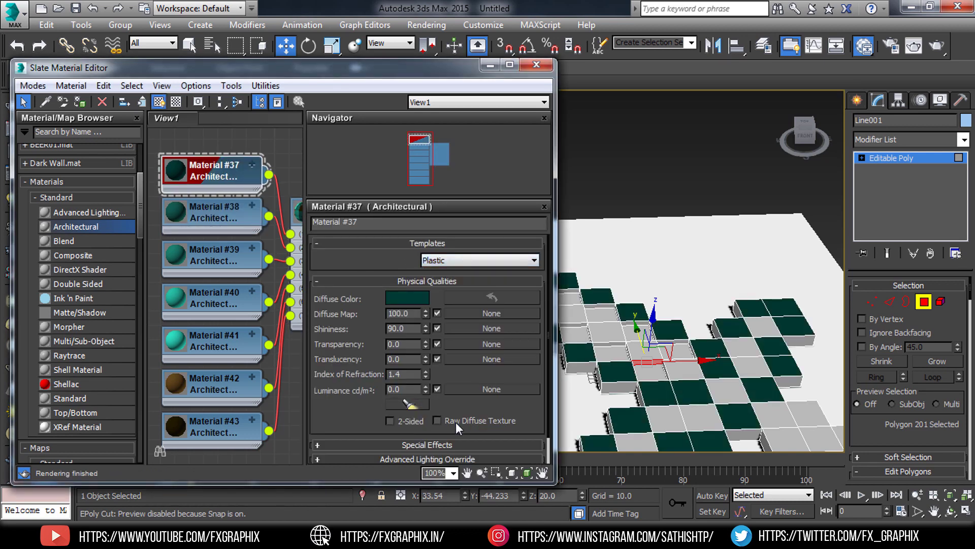
pyautogui.moveTo(701, 305)
pyautogui.keyDown('alt'); pyautogui.mouseDown(button='middle')
pyautogui.moveTo(672, 285)
pyautogui.moveTo(652, 329)
pyautogui.moveTo(692, 326)
pyautogui.mouseUp(button='middle'); pyautogui.keyUp('alt')
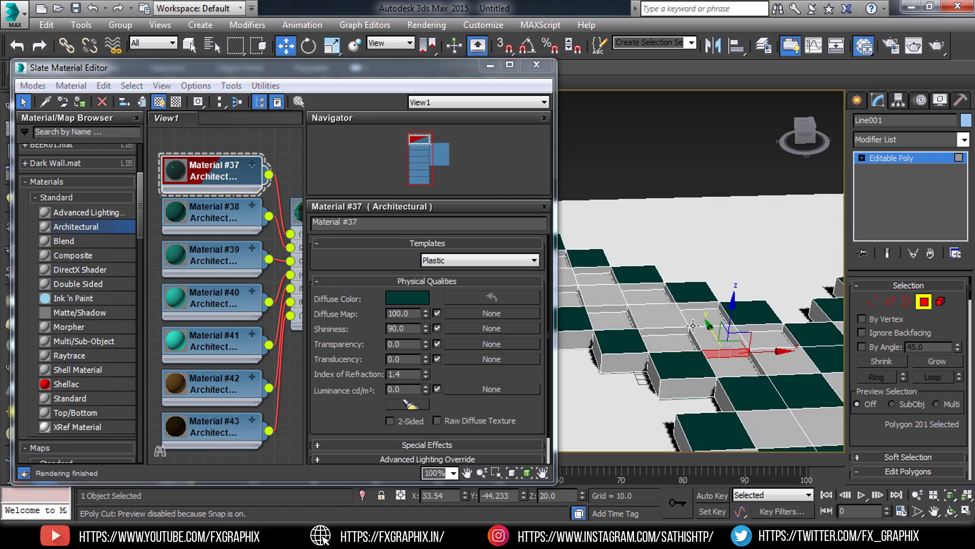
pyautogui.keyDown('alt'); pyautogui.moveTo(724, 359); pyautogui.dragTo(656, 360, button='middle'); pyautogui.keyUp('alt')
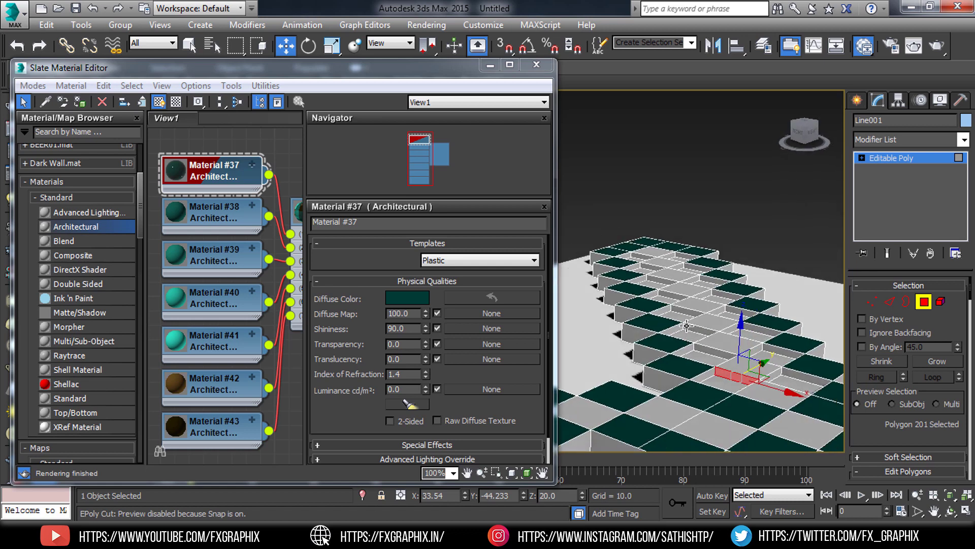
pyautogui.hotkey('ctrl', 'z')
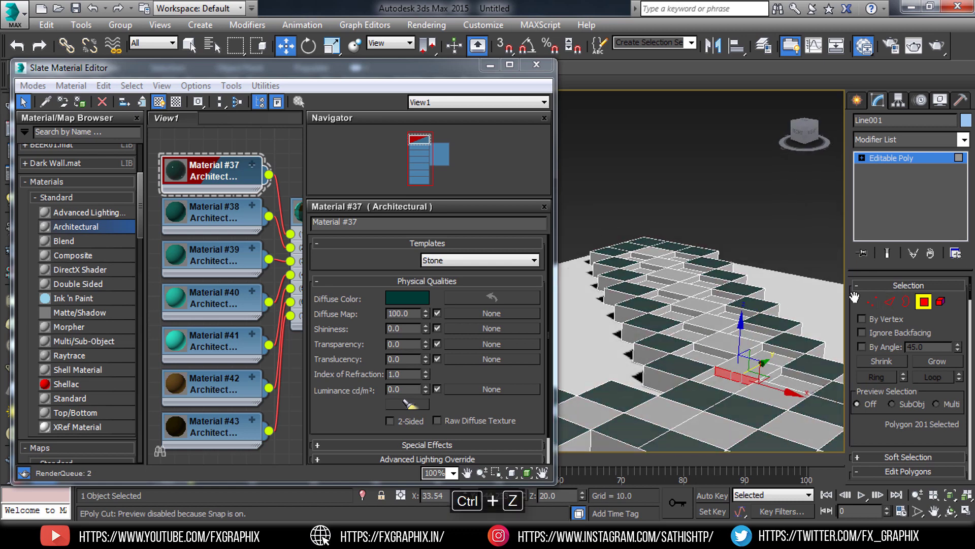
pyautogui.hotkey('ctrl', 'z')
pyautogui.hotkey('ctrl', 'z')
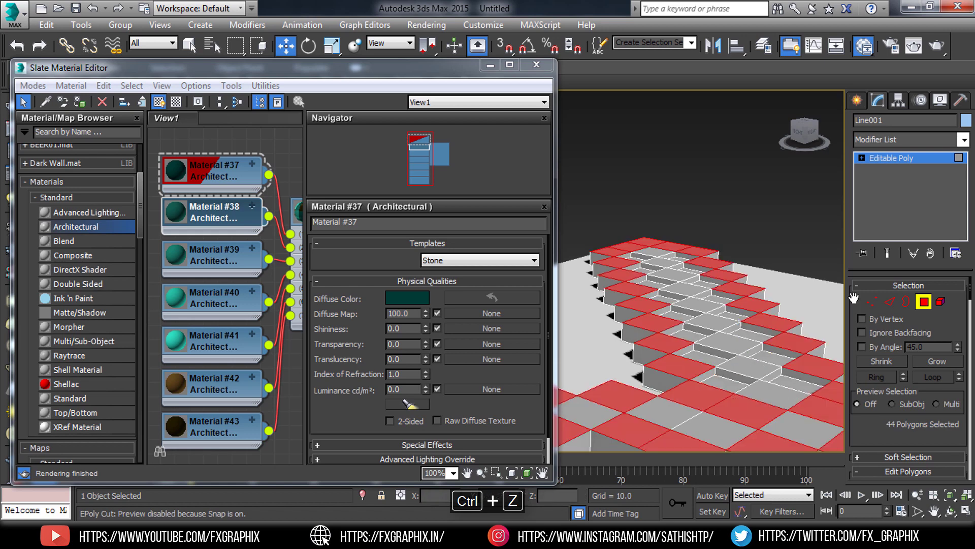
pyautogui.click(490, 260)
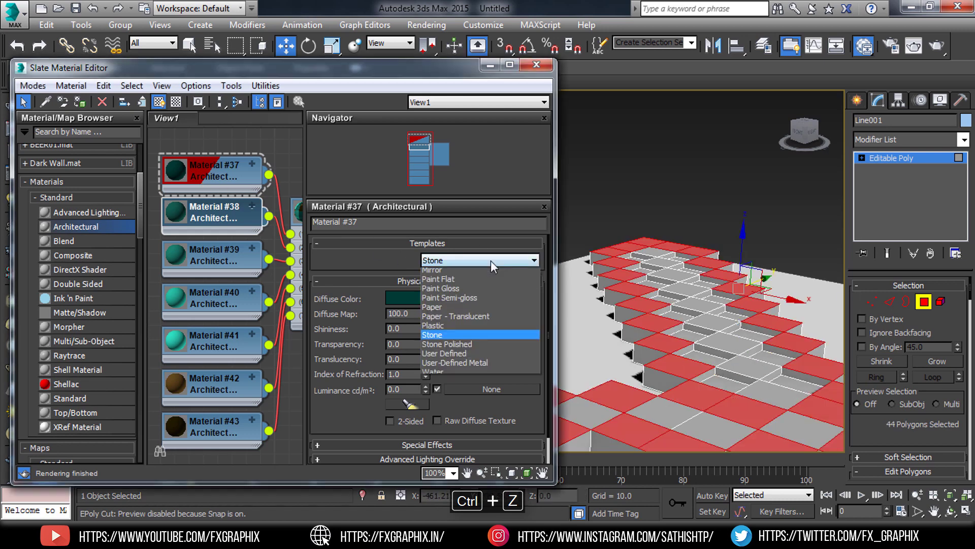
pyautogui.click(453, 419)
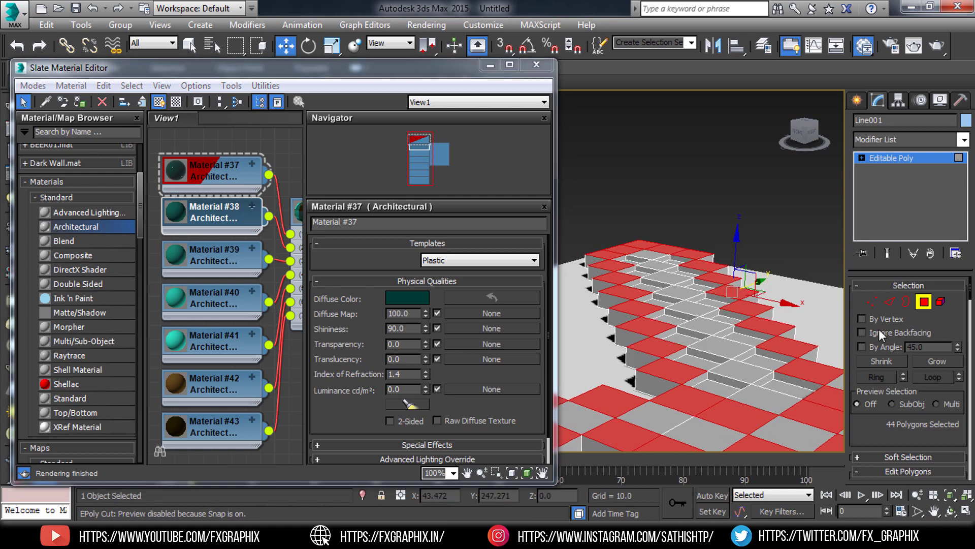
# - Grow the polygon selection across the sword to 192 polygons
pyautogui.click(928, 361)
pyautogui.keyDown('alt'); pyautogui.moveTo(705, 335); pyautogui.dragTo(709, 375, button='middle'); pyautogui.keyUp('alt')
pyautogui.keyDown('alt'); pyautogui.click(708, 375); pyautogui.keyUp('alt')
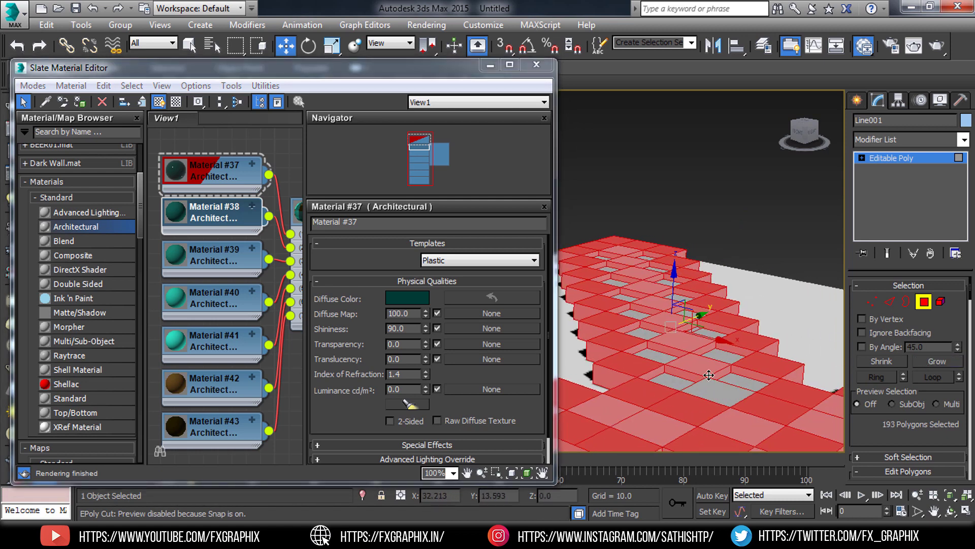
pyautogui.hotkey('ctrl', 'z')
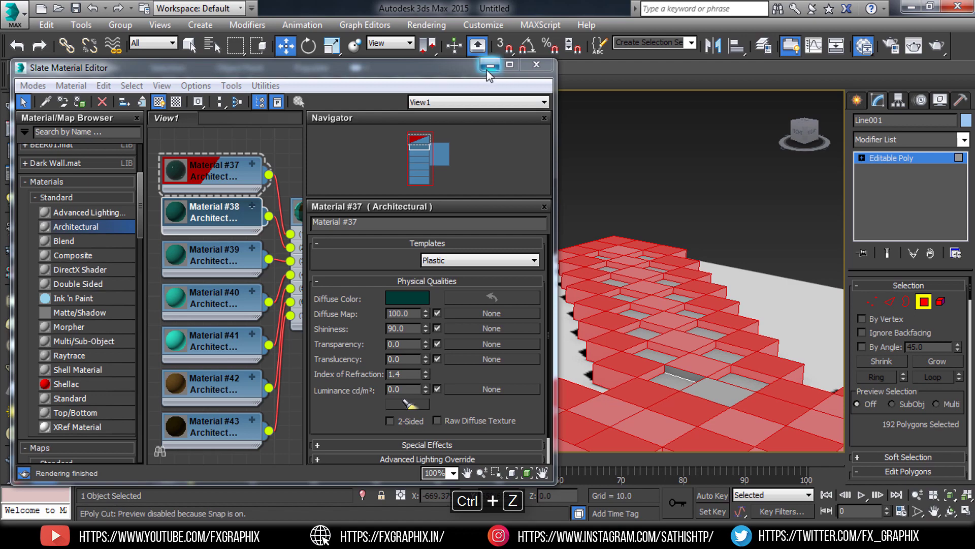
# - In a maximized Top view, lasso-deselect the inner blade tiles
pyautogui.click(489, 67)
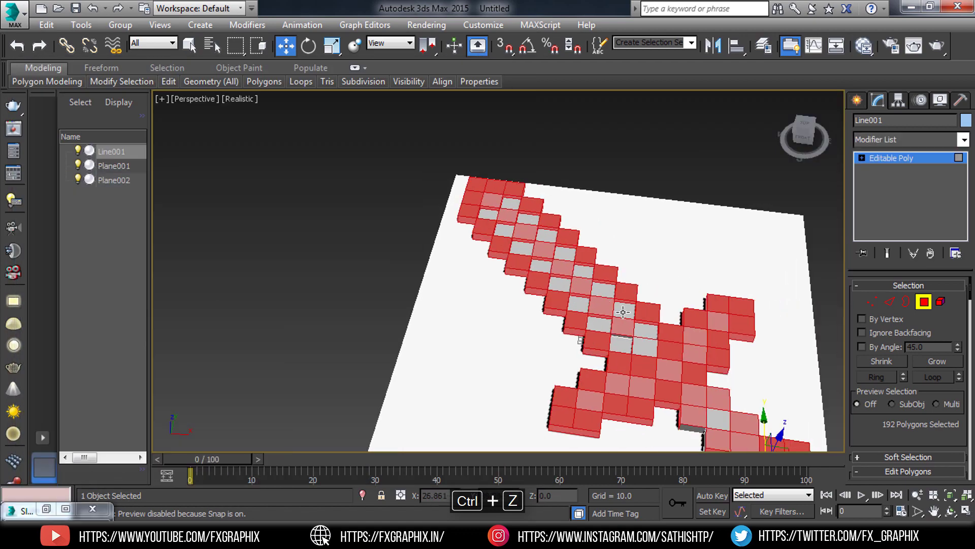
pyautogui.scroll(3, 623, 311)
pyautogui.hotkey('alt', 'w')
pyautogui.hotkey('alt', 'w')
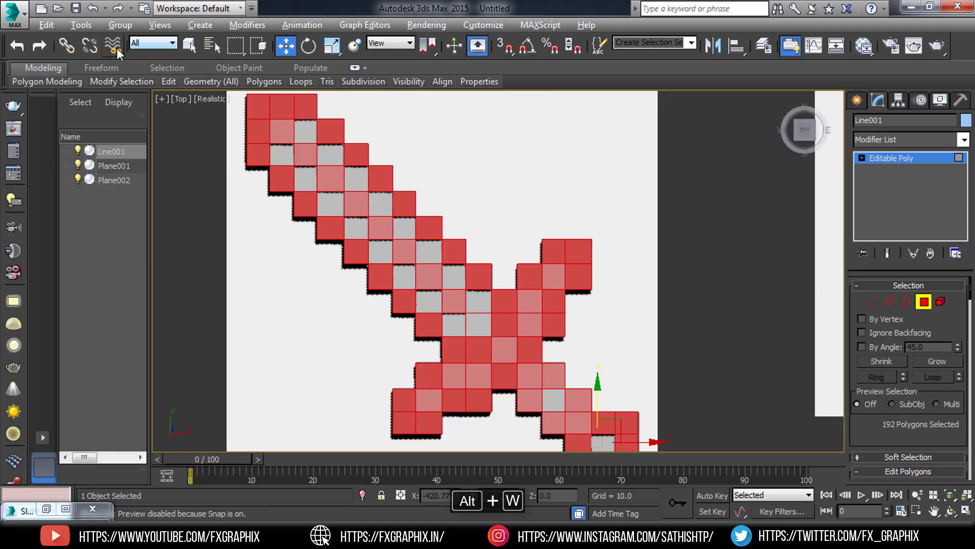
pyautogui.click(231, 48)
pyautogui.click(239, 134)
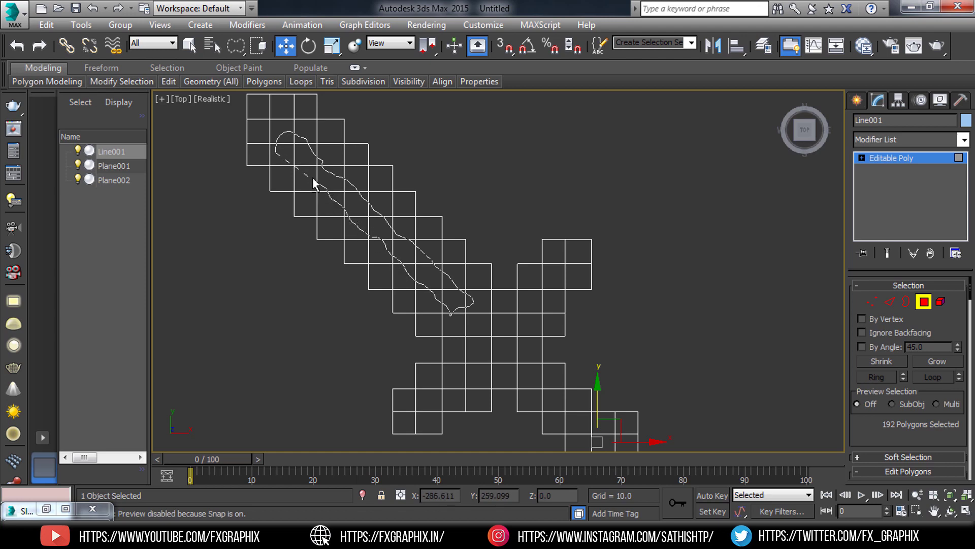
pyautogui.keyDown('alt'); pyautogui.moveTo(298, 170); pyautogui.dragTo(282, 144); pyautogui.keyUp('alt')
# - In Perspective view, deselect the remaining grey tiles inside the blade
pyautogui.press('p')
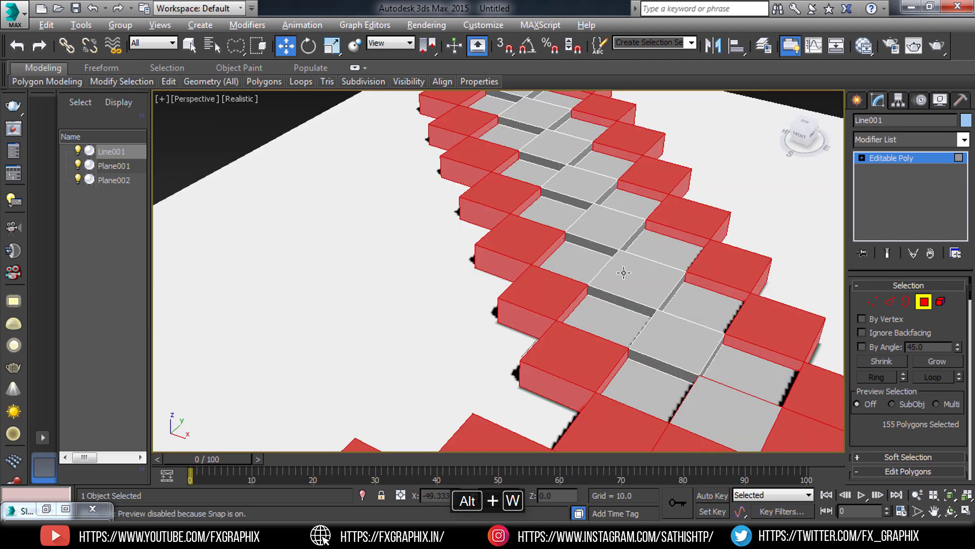
pyautogui.keyDown('alt'); pyautogui.moveTo(329, 166); pyautogui.dragTo(454, 333, button='middle'); pyautogui.keyUp('alt')
pyautogui.keyDown('alt'); pyautogui.click(454, 333); pyautogui.keyUp('alt')
pyautogui.keyDown('alt'); pyautogui.click(421, 321); pyautogui.keyUp('alt')
pyautogui.keyDown('alt'); pyautogui.click(340, 331); pyautogui.keyUp('alt')
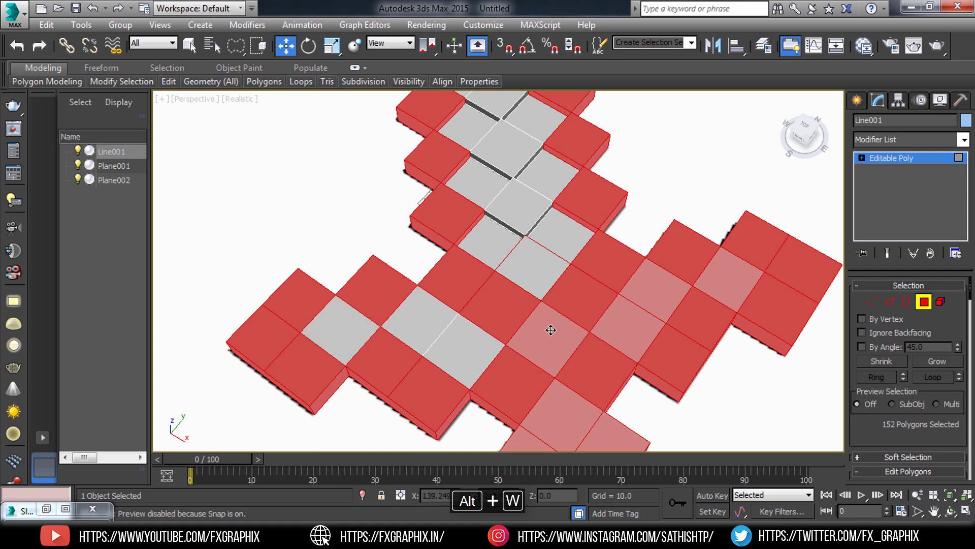
pyautogui.keyDown('alt'); pyautogui.click(548, 338); pyautogui.keyUp('alt')
pyautogui.keyDown('alt'); pyautogui.click(562, 415); pyautogui.keyUp('alt')
pyautogui.keyDown('alt'); pyautogui.click(641, 310); pyautogui.keyUp('alt')
# - Deselect the grey hilt tiles, leaving 136 outline polygons selected
pyautogui.moveTo(674, 286)
pyautogui.keyDown('alt'); pyautogui.mouseDown(button='middle')
pyautogui.moveTo(516, 251)
pyautogui.moveTo(477, 387)
pyautogui.moveTo(579, 338)
pyautogui.mouseUp(button='middle'); pyautogui.keyUp('alt')
pyautogui.keyDown('alt'); pyautogui.click(478, 387); pyautogui.keyUp('alt')
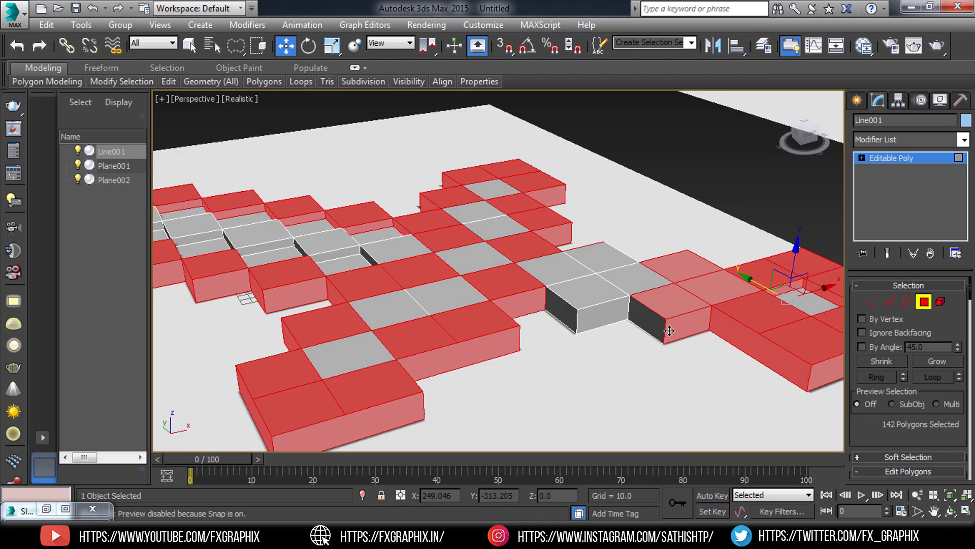
pyautogui.keyDown('alt'); pyautogui.click(680, 325); pyautogui.keyUp('alt')
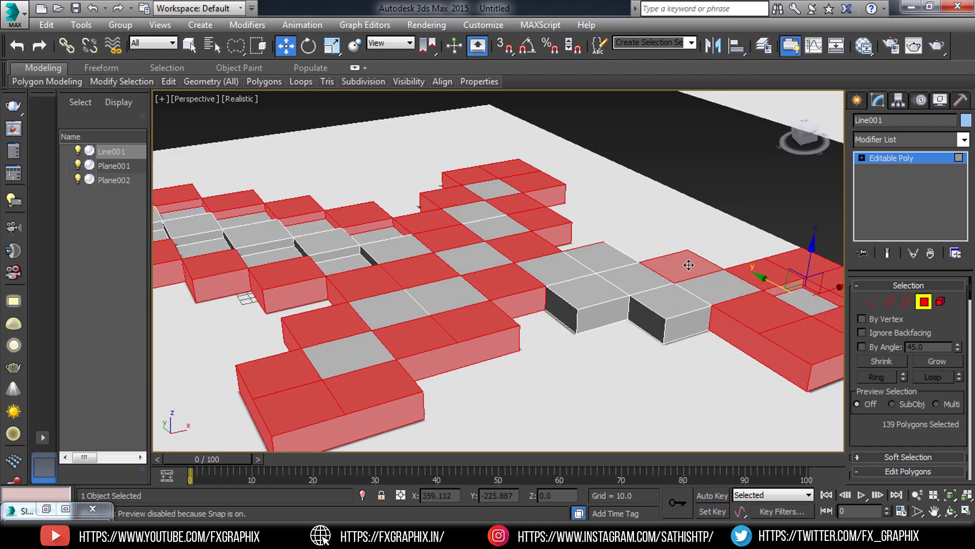
pyautogui.keyDown('alt'); pyautogui.click(696, 287); pyautogui.keyUp('alt')
pyautogui.moveTo(688, 266)
pyautogui.keyDown('alt'); pyautogui.mouseDown(button='middle')
pyautogui.moveTo(492, 325)
pyautogui.moveTo(646, 337)
pyautogui.moveTo(345, 268)
pyautogui.mouseUp(button='middle'); pyautogui.keyUp('alt')
pyautogui.keyDown('alt'); pyautogui.click(346, 268); pyautogui.keyUp('alt')
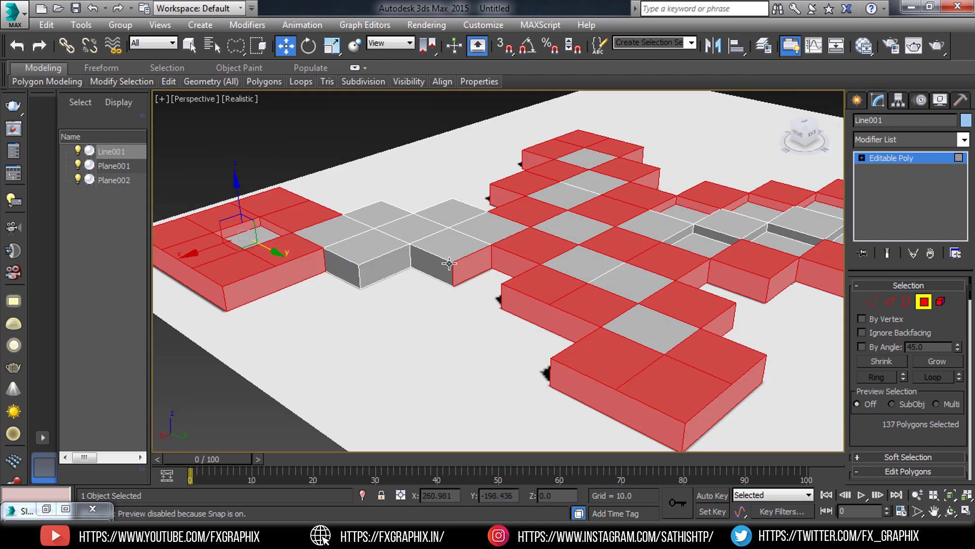
pyautogui.keyDown('alt'); pyautogui.click(468, 265); pyautogui.keyUp('alt')
pyautogui.keyDown('alt'); pyautogui.moveTo(468, 265); pyautogui.dragTo(405, 279, button='middle'); pyautogui.keyUp('alt')
pyautogui.scroll(-5, 405, 279)
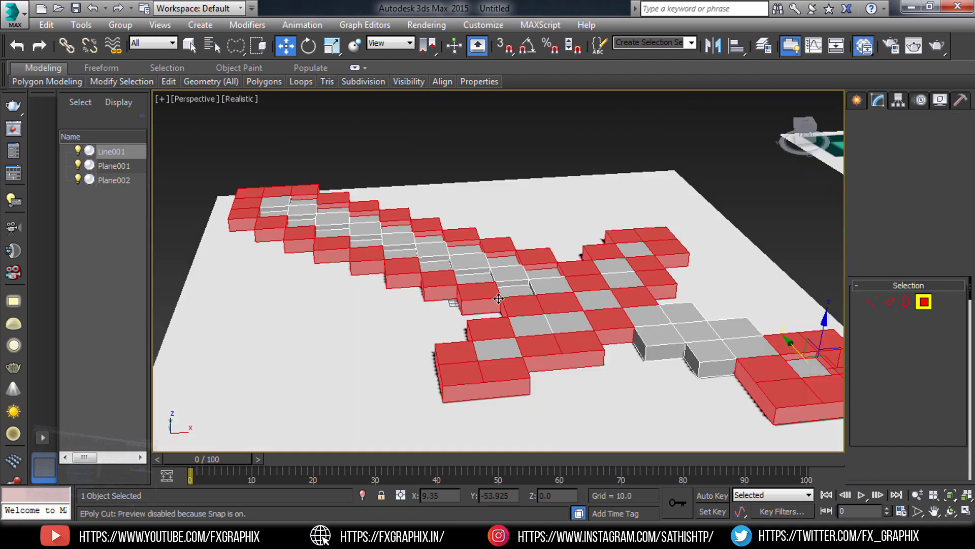
# - Reopen the material editor and assign Material #37 to the selected outline tiles
pyautogui.press('m')
pyautogui.click(159, 102)
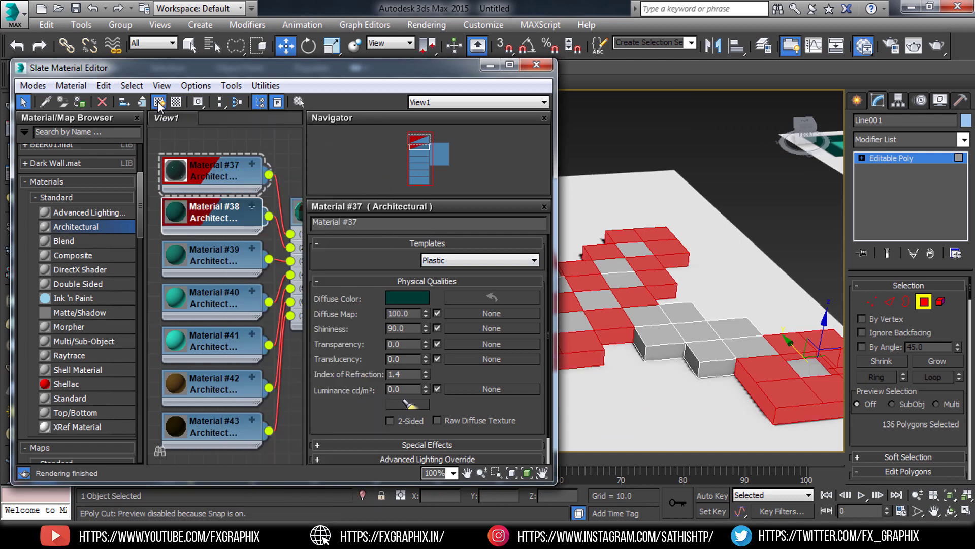
pyautogui.rightClick(222, 173)
pyautogui.click(223, 172)
# - Select a single sword tile and keep Material #38 on the Plastic template
pyautogui.moveTo(604, 329); pyautogui.dragTo(680, 290, button='middle')
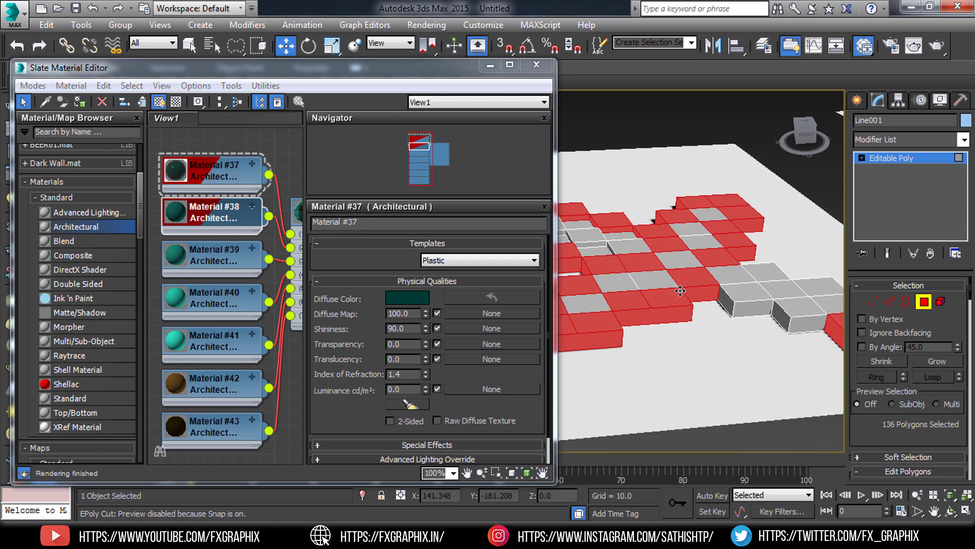
pyautogui.click(646, 312)
pyautogui.scroll(-3, 660, 305)
pyautogui.moveTo(712, 285)
pyautogui.mouseDown(button='middle')
pyautogui.moveTo(733, 279)
pyautogui.moveTo(654, 286)
pyautogui.mouseUp(button='middle')
pyautogui.scroll(3, 637, 295)
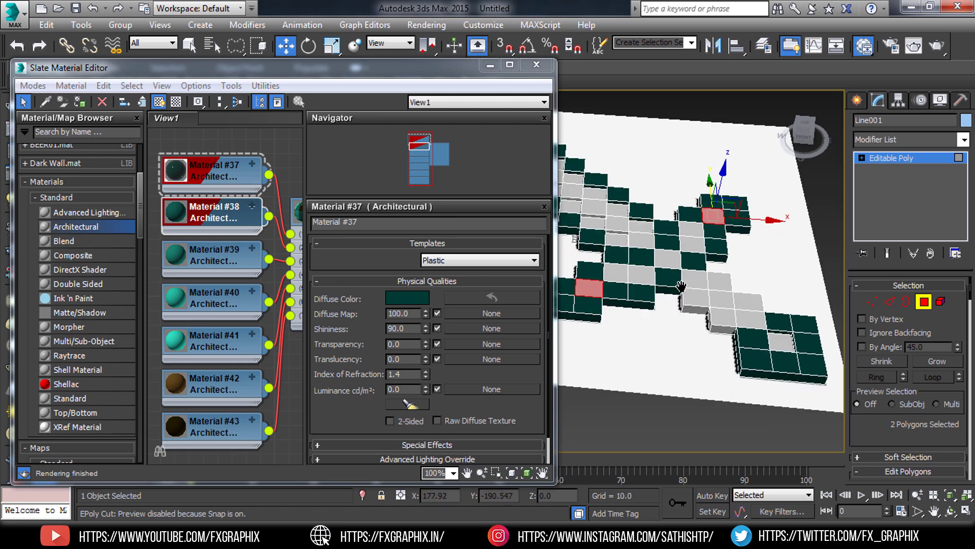
pyautogui.scroll(2, 630, 276)
pyautogui.rightClick(198, 217)
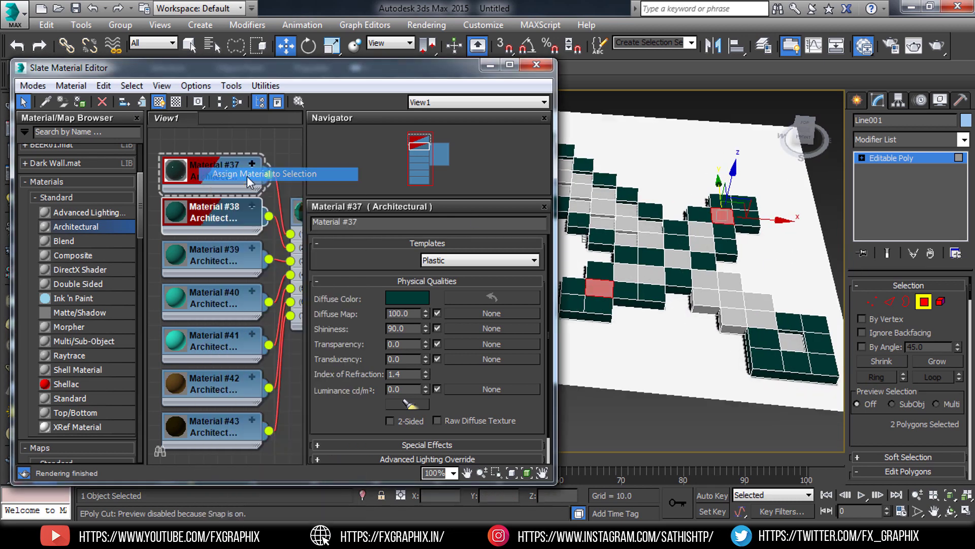
pyautogui.click(213, 208)
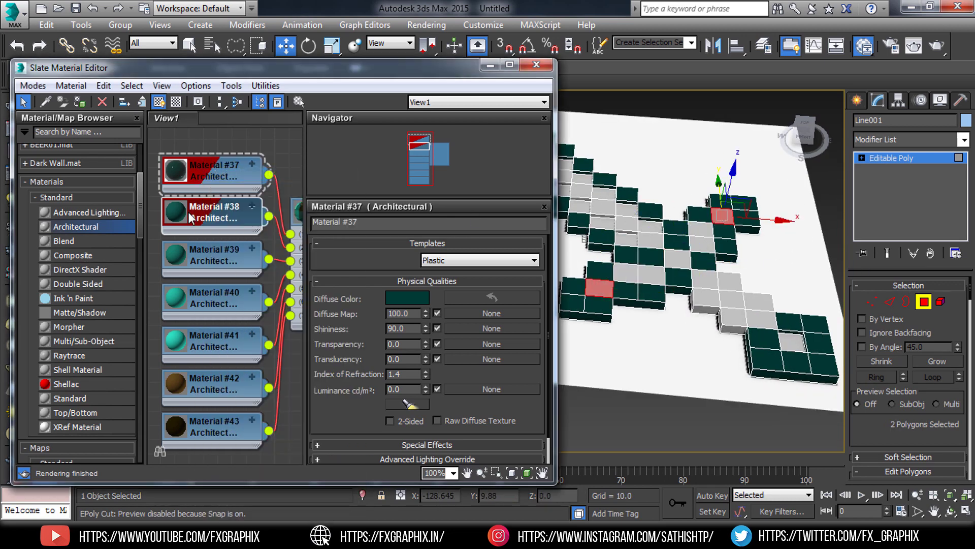
pyautogui.click(443, 260)
pyautogui.click(432, 422)
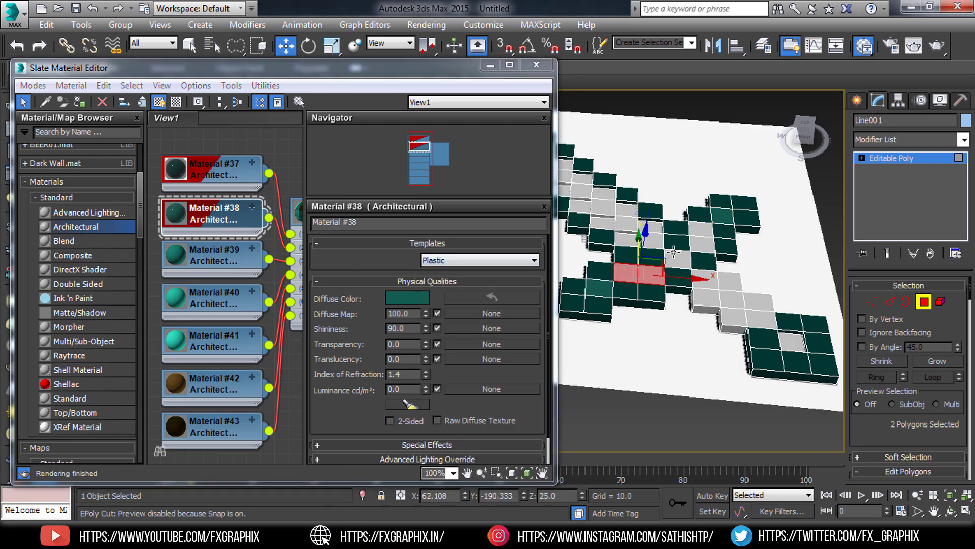
# - Set Material #39 to the Plastic template and apply it to the selected tiles
pyautogui.click(213, 254)
pyautogui.click(480, 260)
pyautogui.click(433, 421)
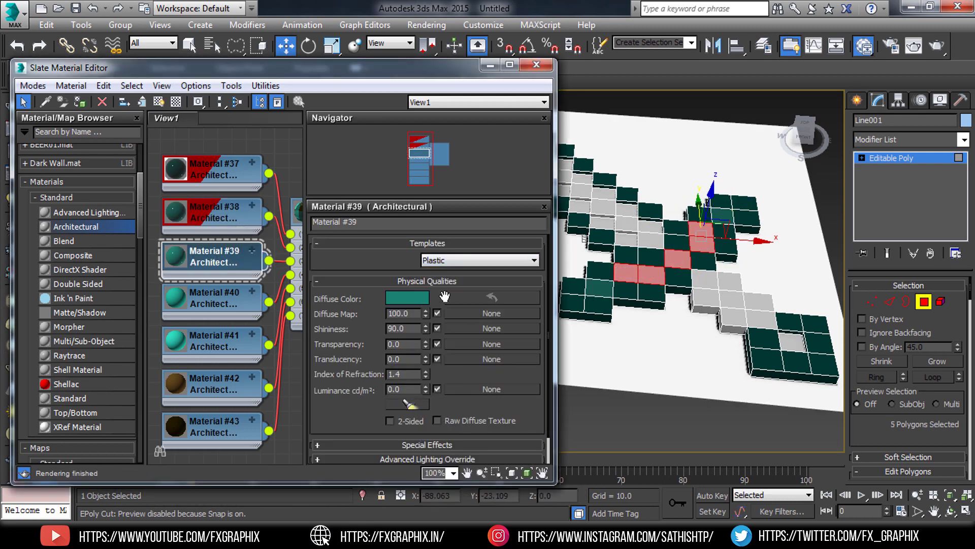
pyautogui.rightClick(214, 264)
pyautogui.click(275, 173)
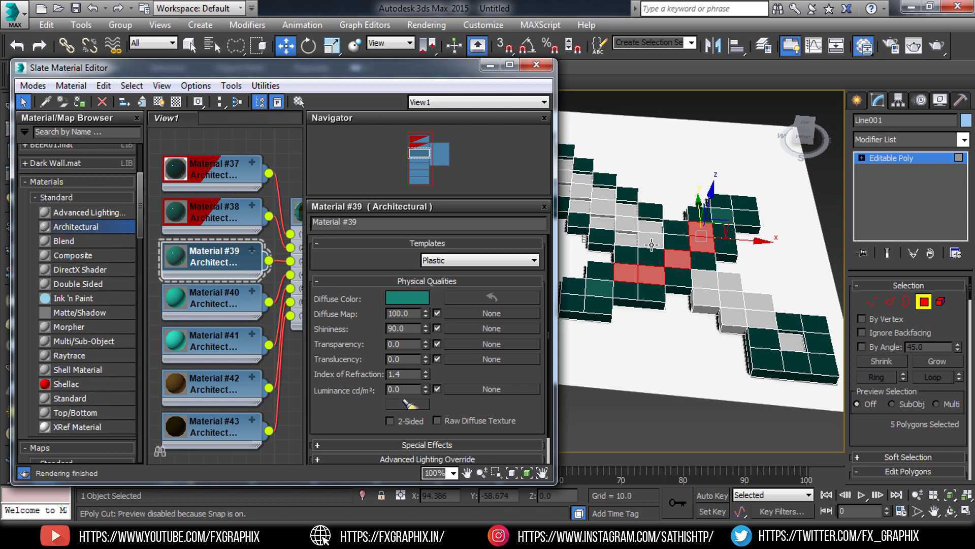
pyautogui.rightClick(211, 263)
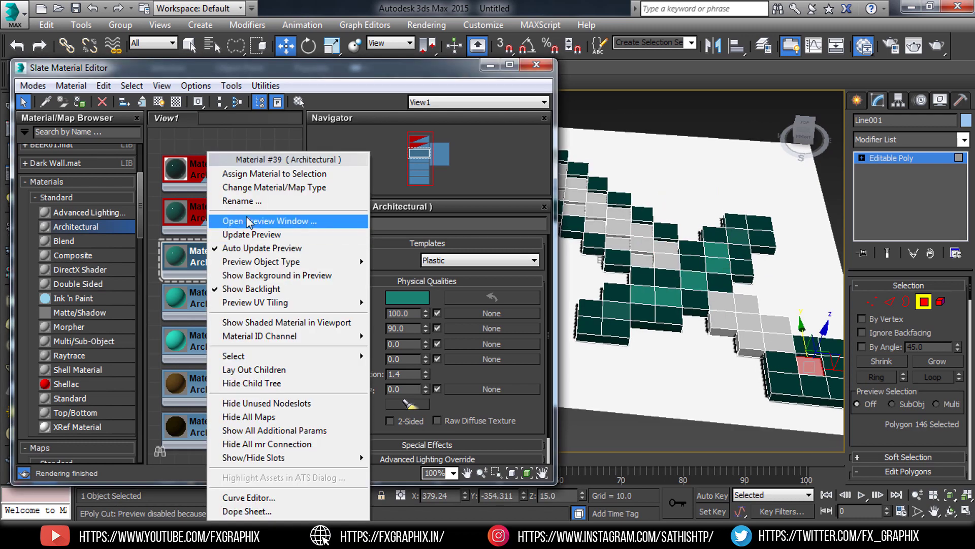
pyautogui.click(274, 173)
# - Select blade tiles, grow the selection across the blade, and deselect edge tiles
pyautogui.click(660, 259)
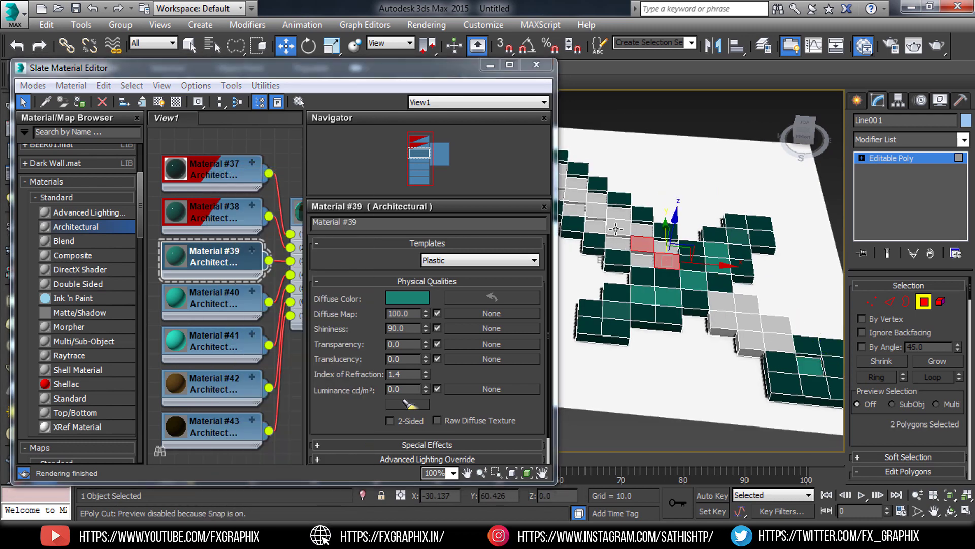
pyautogui.keyDown('ctrl'); pyautogui.click(584, 203); pyautogui.keyUp('ctrl')
pyautogui.moveTo(584, 203); pyautogui.dragTo(626, 261, button='middle')
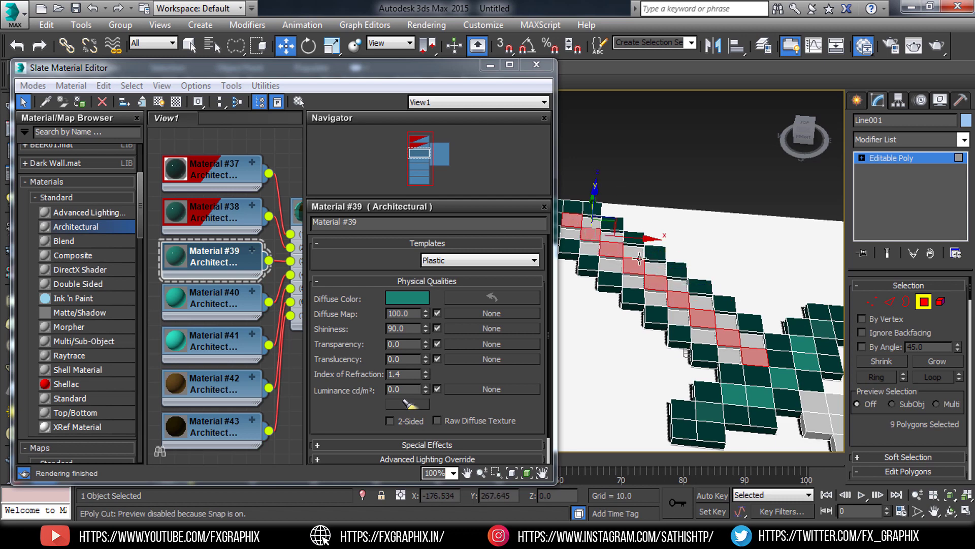
pyautogui.scroll(3, 639, 259)
pyautogui.click(936, 362)
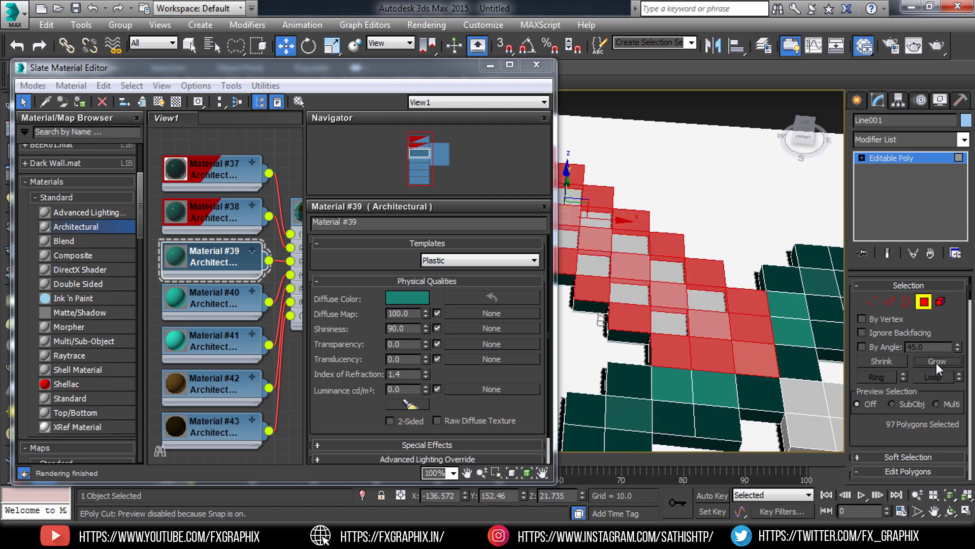
pyautogui.keyDown('alt'); pyautogui.click(679, 354); pyautogui.keyUp('alt')
pyautogui.keyDown('alt'); pyautogui.click(711, 355); pyautogui.keyUp('alt')
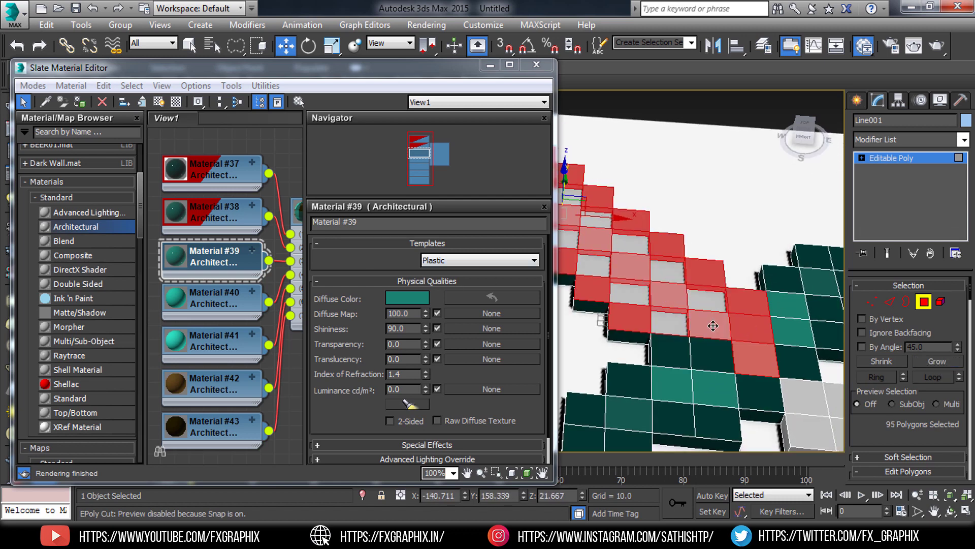
pyautogui.keyDown('alt'); pyautogui.click(752, 356); pyautogui.keyUp('alt')
pyautogui.keyDown('alt'); pyautogui.click(745, 318); pyautogui.keyUp('alt')
pyautogui.scroll(3, 745, 319)
pyautogui.keyDown('alt'); pyautogui.click(668, 269); pyautogui.keyUp('alt')
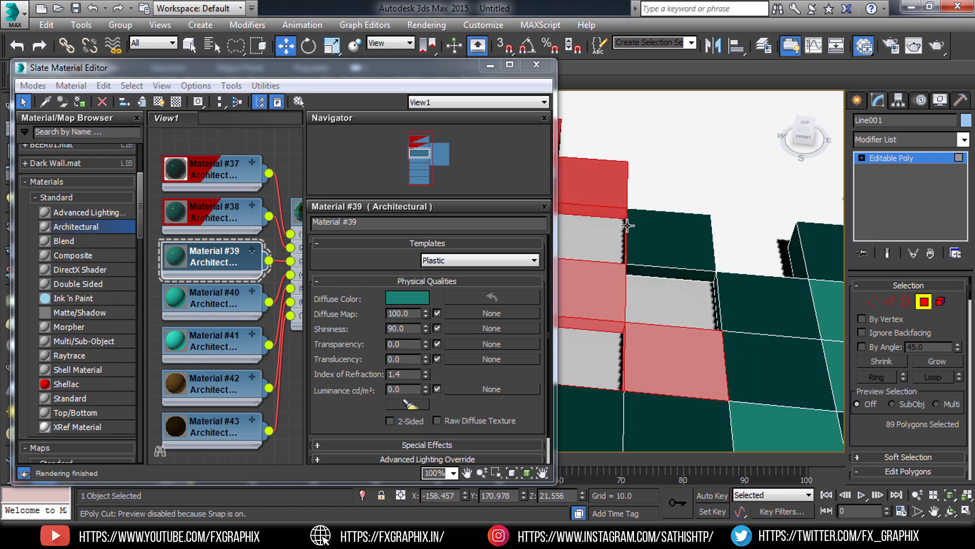
# - Deselect the tiles at the blade's top end and a block on the blade
pyautogui.moveTo(625, 232); pyautogui.dragTo(769, 258, button='middle')
pyautogui.keyDown('alt'); pyautogui.click(767, 209); pyautogui.keyUp('alt')
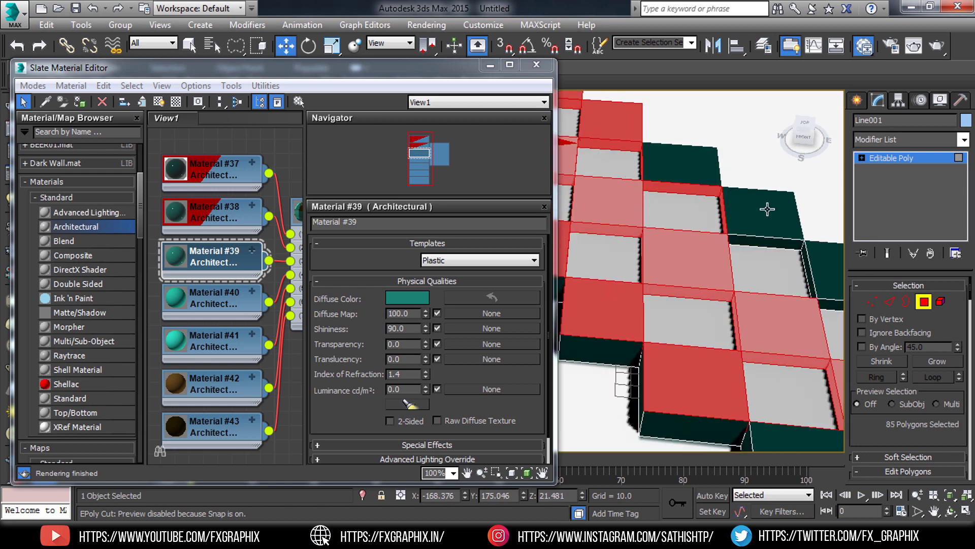
pyautogui.keyDown('alt'); pyautogui.moveTo(667, 181); pyautogui.dragTo(666, 179); pyautogui.keyUp('alt')
pyautogui.scroll(-2, 666, 179)
pyautogui.moveTo(638, 168); pyautogui.dragTo(707, 249, button='middle')
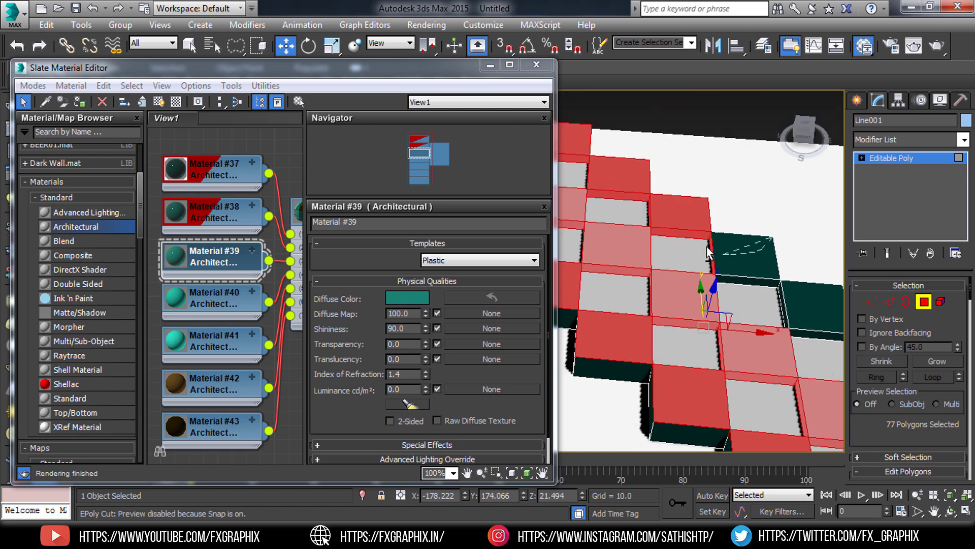
pyautogui.keyDown('alt'); pyautogui.moveTo(572, 138); pyautogui.dragTo(732, 269); pyautogui.keyUp('alt')
pyautogui.scroll(-1, 581, 163)
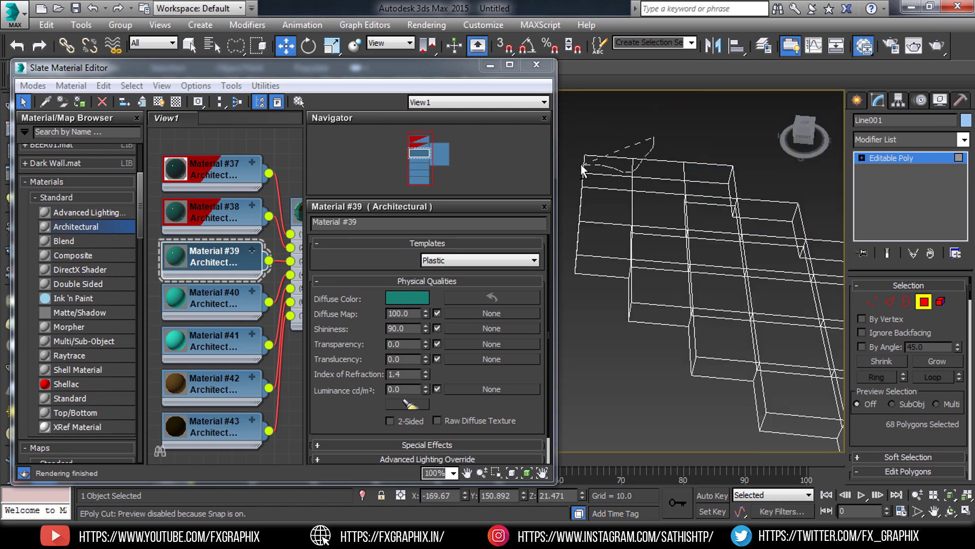
pyautogui.moveTo(581, 164); pyautogui.dragTo(594, 252, button='middle')
pyautogui.keyDown('alt'); pyautogui.moveTo(605, 292); pyautogui.dragTo(656, 347); pyautogui.keyUp('alt')
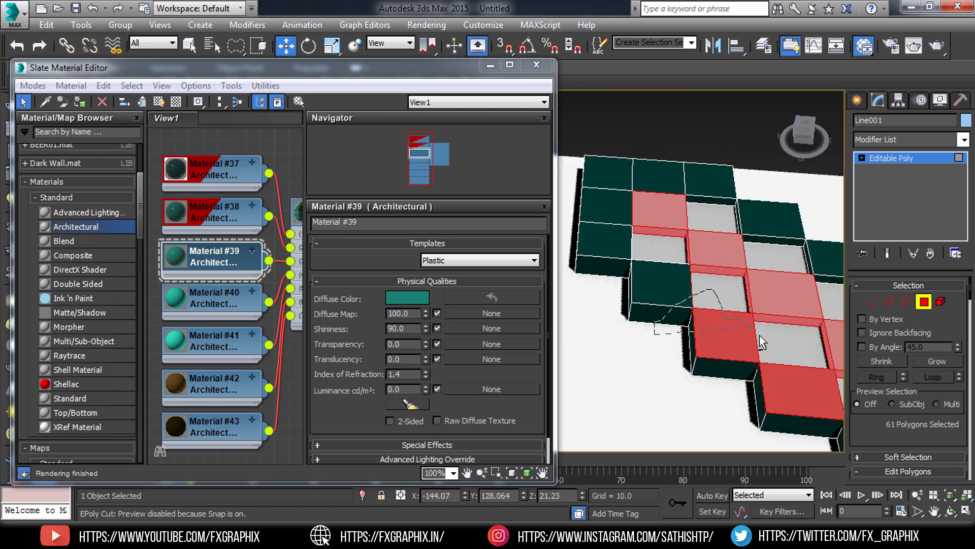
pyautogui.keyDown('alt'); pyautogui.moveTo(762, 343); pyautogui.dragTo(666, 330); pyautogui.keyUp('alt')
# - Lasso-deselect more blade tiles to leave 41, then show Material #39 shaded in the viewport
pyautogui.scroll(2, 652, 309)
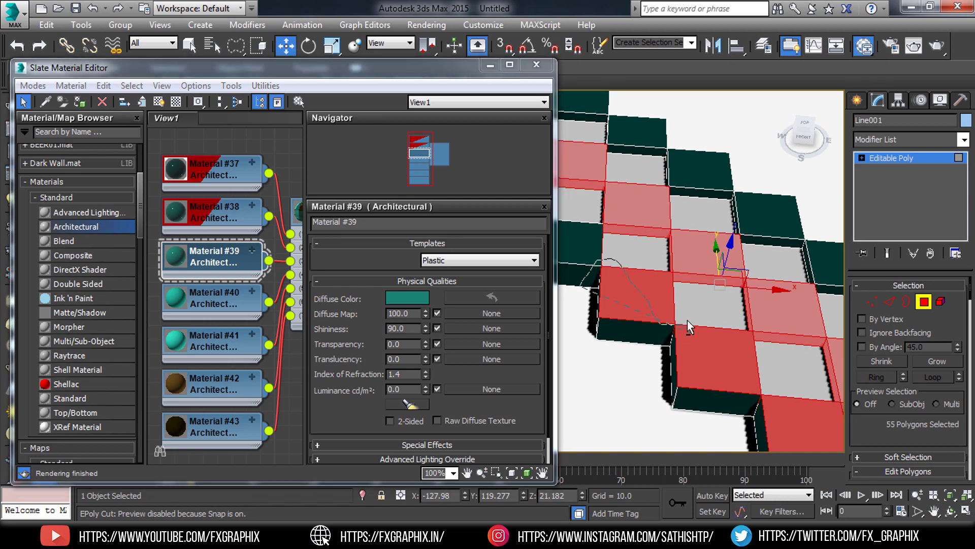
pyautogui.keyDown('alt'); pyautogui.moveTo(757, 369); pyautogui.dragTo(756, 370); pyautogui.keyUp('alt')
pyautogui.moveTo(756, 369); pyautogui.dragTo(606, 263, button='middle')
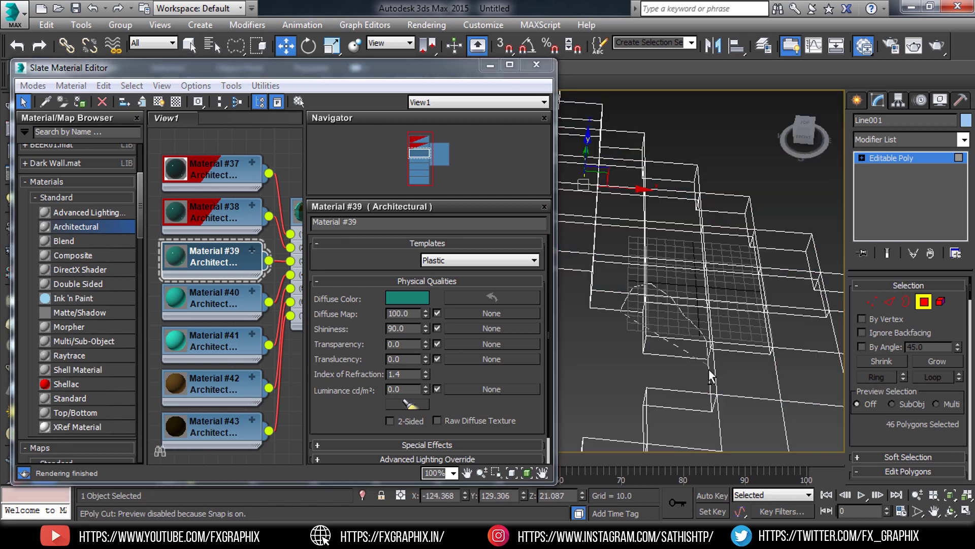
pyautogui.keyDown('alt'); pyautogui.moveTo(675, 356); pyautogui.dragTo(731, 353); pyautogui.keyUp('alt')
pyautogui.scroll(-3, 711, 330)
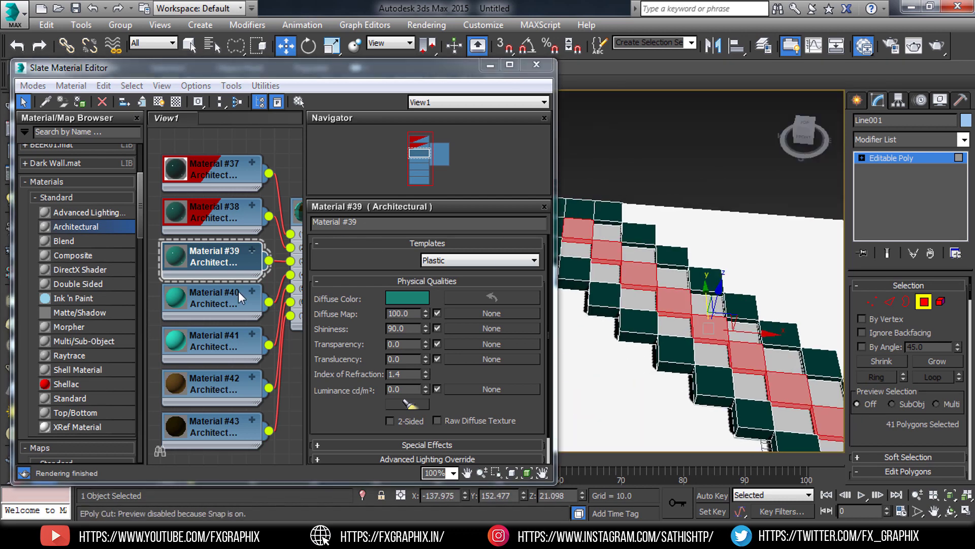
pyautogui.click(158, 101)
pyautogui.click(219, 122)
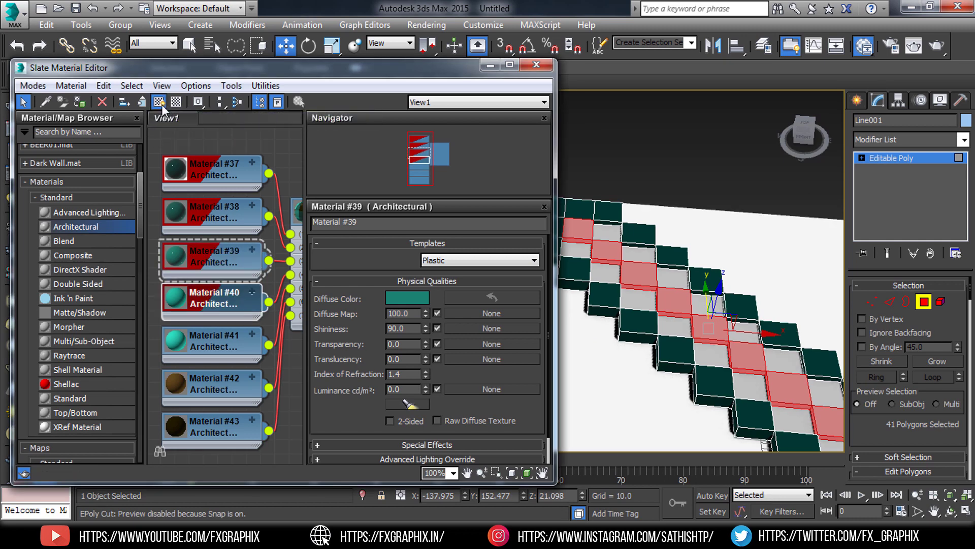
# - Apply Material #39 to the selected polygons, then select squares near the blade tip
pyautogui.rightClick(214, 254)
pyautogui.click(286, 175)
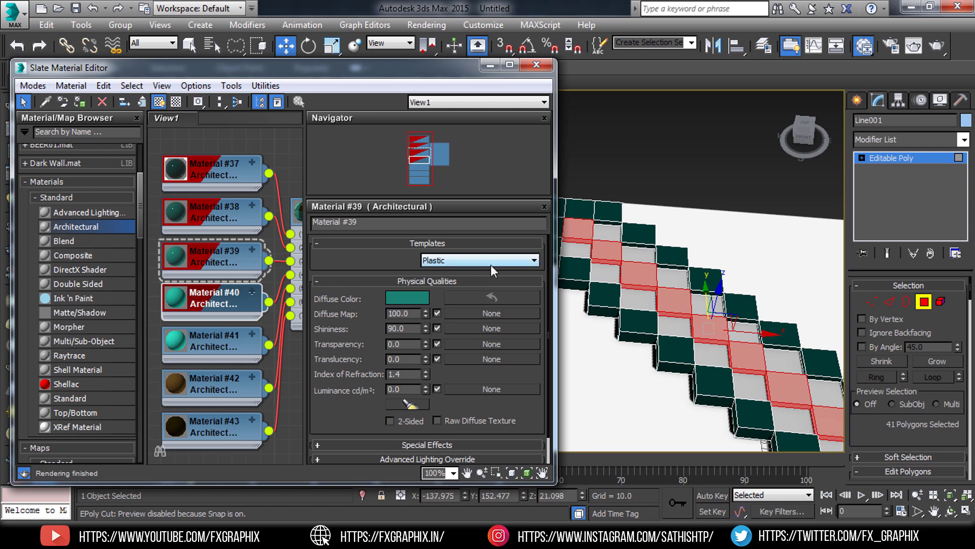
pyautogui.click(576, 249)
pyautogui.keyDown('ctrl'); pyautogui.click(607, 233); pyautogui.keyUp('ctrl')
pyautogui.keyDown('ctrl'); pyautogui.click(607, 274); pyautogui.keyUp('ctrl')
pyautogui.keyDown('ctrl'); pyautogui.click(639, 254); pyautogui.keyUp('ctrl')
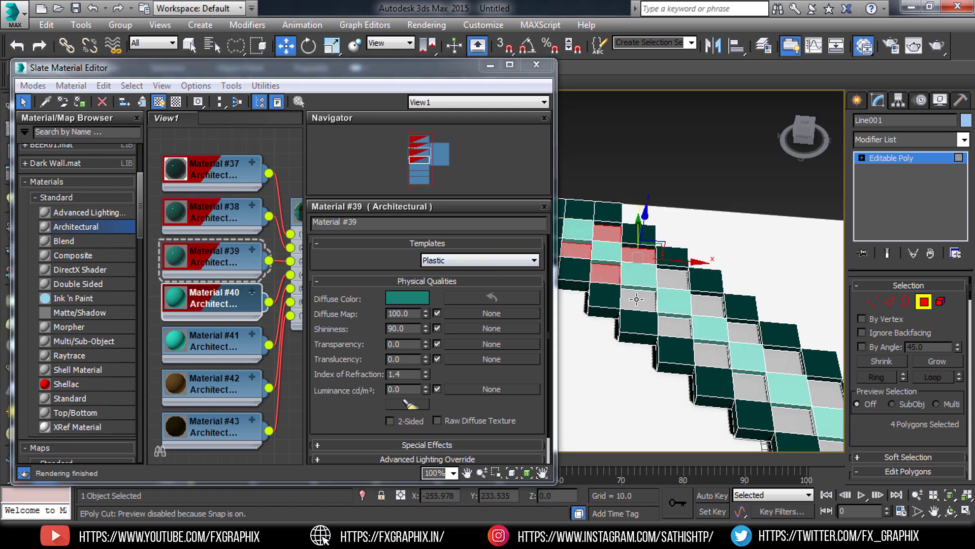
pyautogui.keyDown('ctrl'); pyautogui.click(638, 299); pyautogui.keyUp('ctrl')
pyautogui.keyDown('ctrl'); pyautogui.click(673, 276); pyautogui.keyUp('ctrl')
pyautogui.keyDown('ctrl'); pyautogui.click(703, 309); pyautogui.keyUp('ctrl')
# - Assign Material #41 to the blade squares and show it shaded in the viewport
pyautogui.moveTo(703, 309); pyautogui.dragTo(765, 365, button='middle')
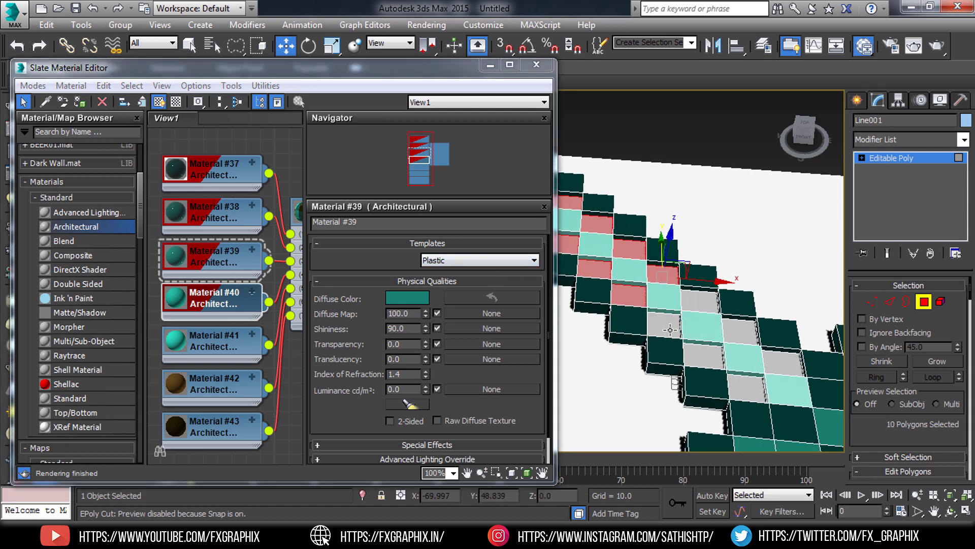
pyautogui.scroll(-3, 765, 366)
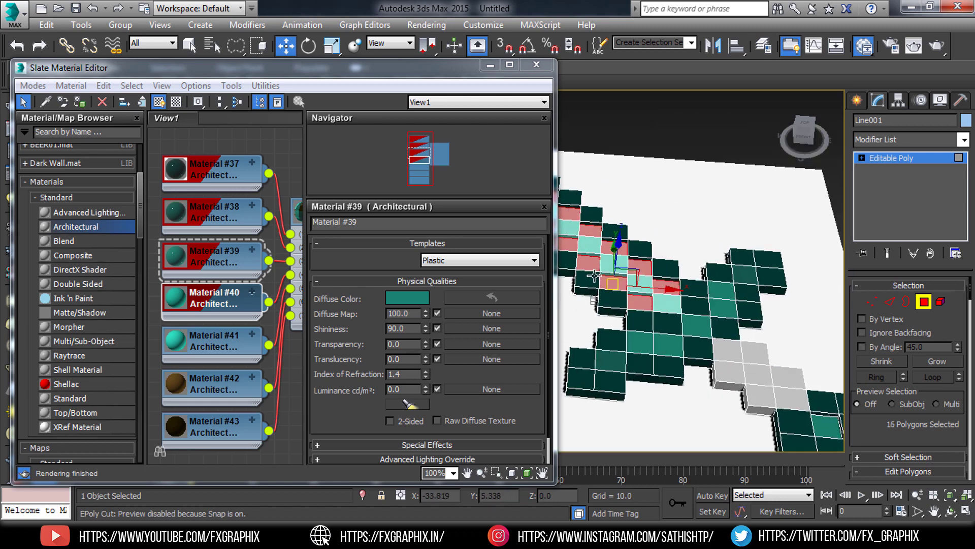
pyautogui.keyDown('ctrl'); pyautogui.click(594, 276); pyautogui.keyUp('ctrl')
pyautogui.rightClick(198, 348)
pyautogui.click(238, 176)
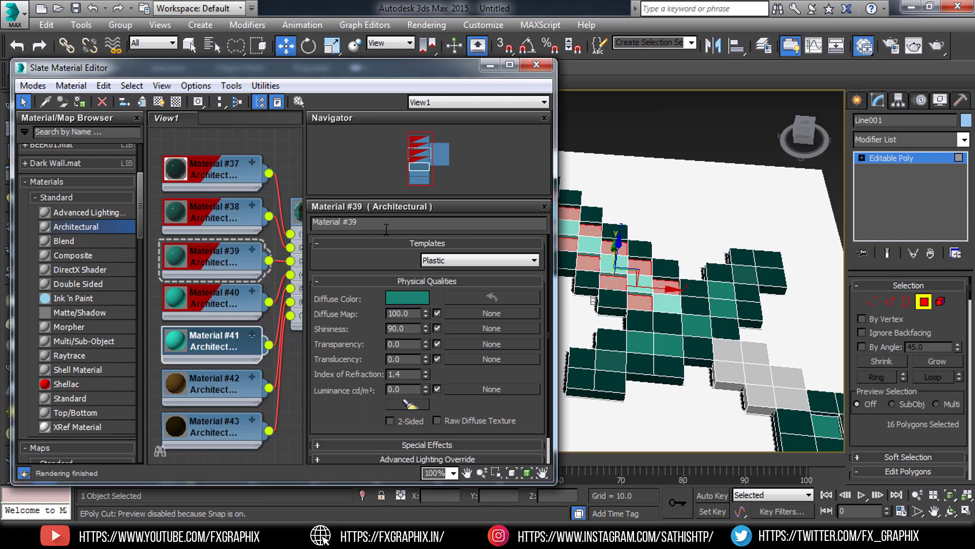
pyautogui.doubleClick(218, 339)
pyautogui.click(477, 260)
pyautogui.press('Escape')
pyautogui.click(158, 102)
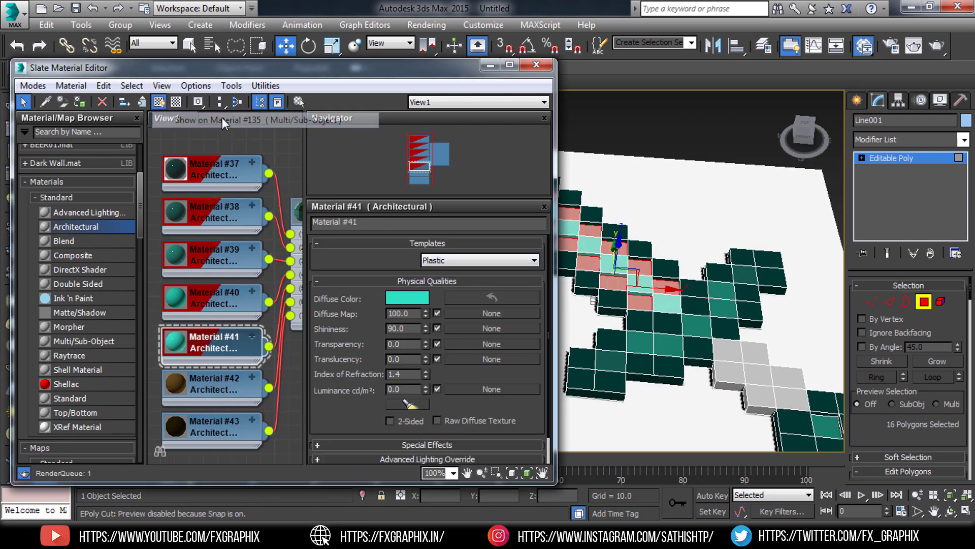
# - Assign Material #42 to three handle polygons and show it shaded in the viewport
pyautogui.click(645, 312)
pyautogui.scroll(2, 669, 333)
pyautogui.keyDown('ctrl'); pyautogui.click(669, 333); pyautogui.keyUp('ctrl')
pyautogui.keyDown('ctrl'); pyautogui.click(724, 373); pyautogui.keyUp('ctrl')
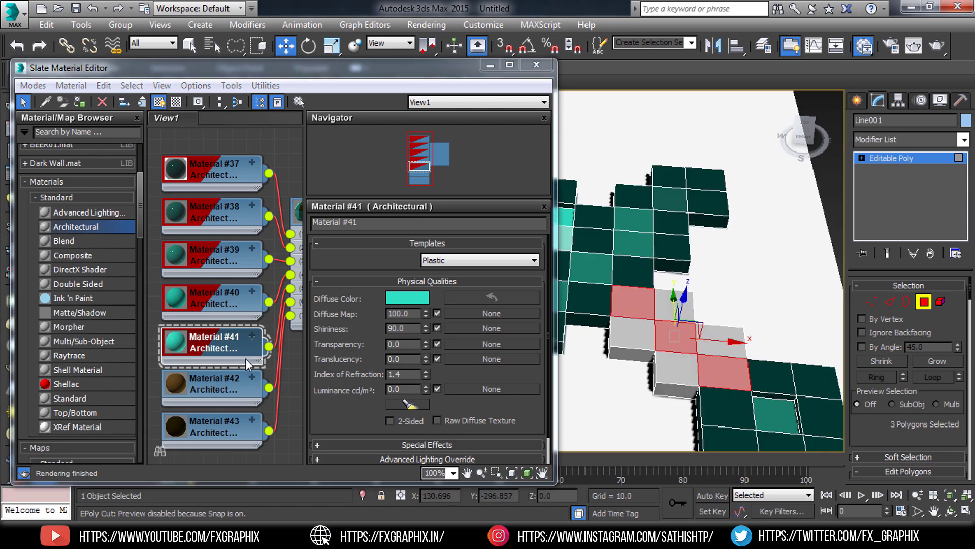
pyautogui.doubleClick(213, 384)
pyautogui.click(477, 260)
pyautogui.click(441, 422)
pyautogui.rightClick(205, 384)
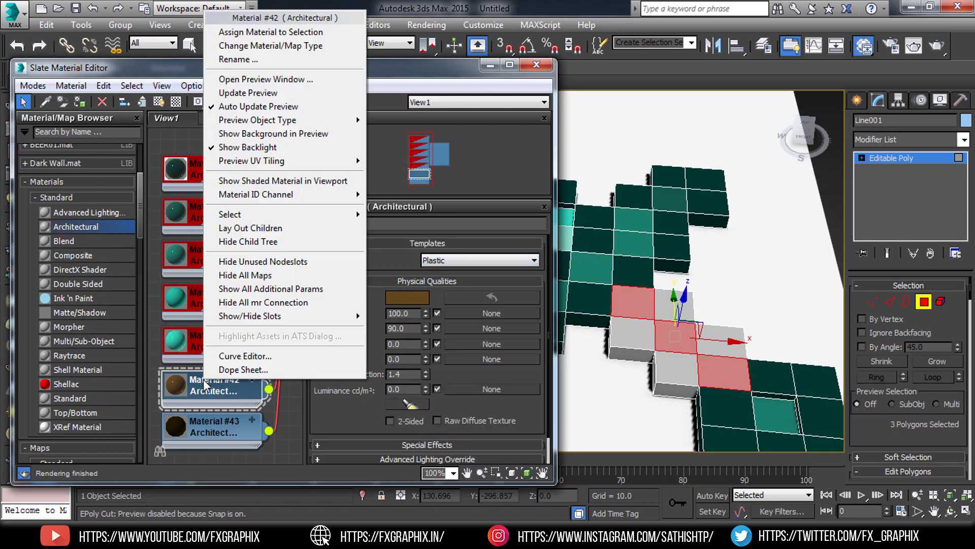
pyautogui.click(279, 33)
pyautogui.click(219, 101)
pyautogui.click(220, 119)
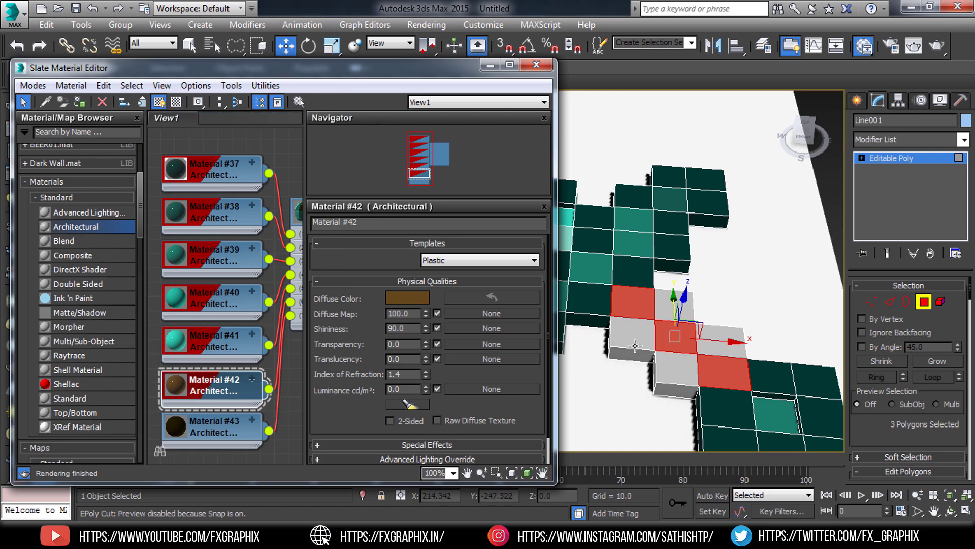
# - Select another group of polygons on the sword handle
pyautogui.click(675, 304)
pyautogui.keyDown('ctrl'); pyautogui.click(632, 330); pyautogui.keyUp('ctrl')
pyautogui.keyDown('ctrl'); pyautogui.click(721, 338); pyautogui.keyUp('ctrl')
pyautogui.keyDown('ctrl'); pyautogui.click(676, 363); pyautogui.keyUp('ctrl')
pyautogui.moveTo(710, 359); pyautogui.dragTo(710, 341, button='middle')
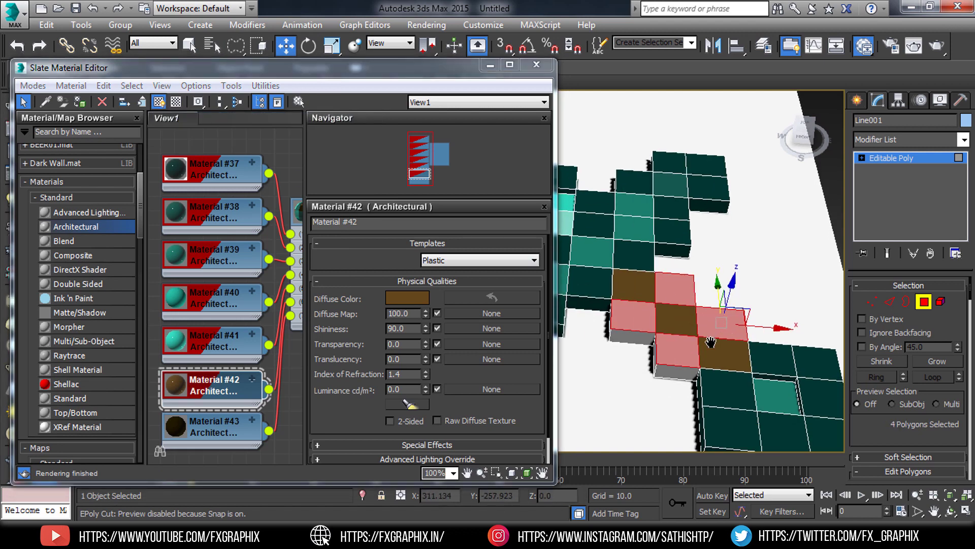
pyautogui.keyDown('alt'); pyautogui.moveTo(650, 331); pyautogui.dragTo(651, 329, button='middle'); pyautogui.keyUp('alt')
pyautogui.keyDown('ctrl'); pyautogui.click(651, 330); pyautogui.keyUp('ctrl')
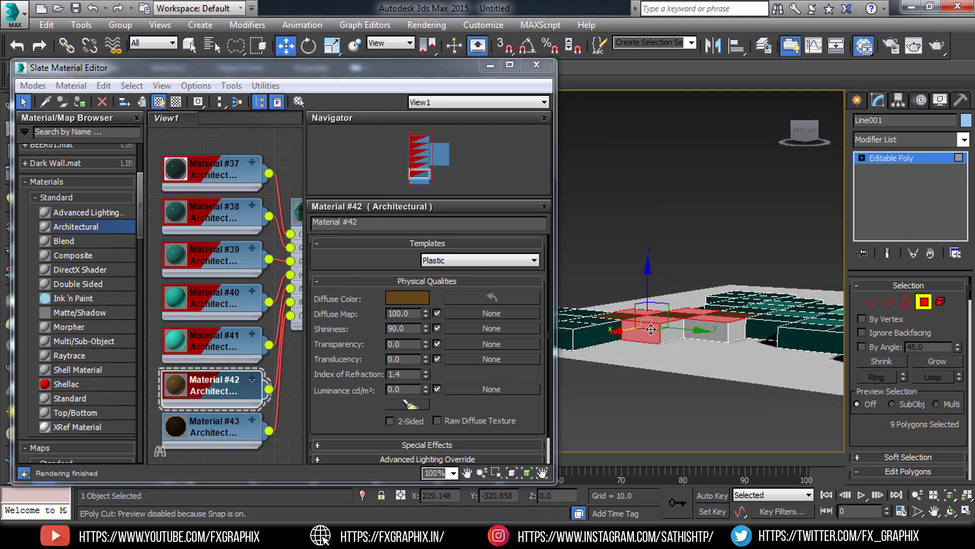
pyautogui.keyDown('ctrl'); pyautogui.click(681, 325); pyautogui.keyUp('ctrl')
pyautogui.keyDown('ctrl'); pyautogui.click(731, 329); pyautogui.keyUp('ctrl')
pyautogui.moveTo(732, 329)
pyautogui.keyDown('alt'); pyautogui.mouseDown(button='middle')
pyautogui.moveTo(700, 343)
pyautogui.moveTo(707, 329)
pyautogui.mouseUp(button='middle'); pyautogui.keyUp('alt')
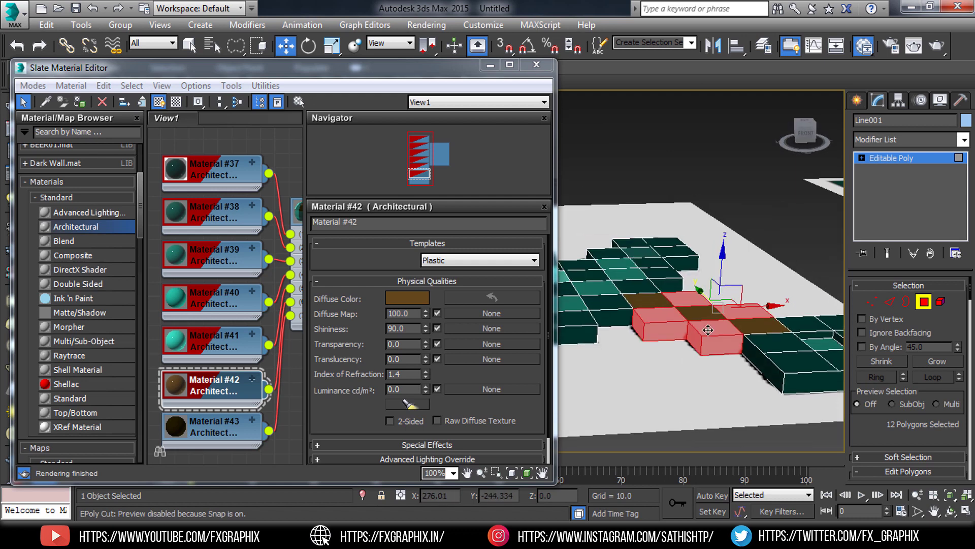
# - Assign Material #43 to the selected handle polygons and minimize the material editor
pyautogui.click(196, 427)
pyautogui.click(480, 260)
pyautogui.click(480, 424)
pyautogui.rightClick(222, 431)
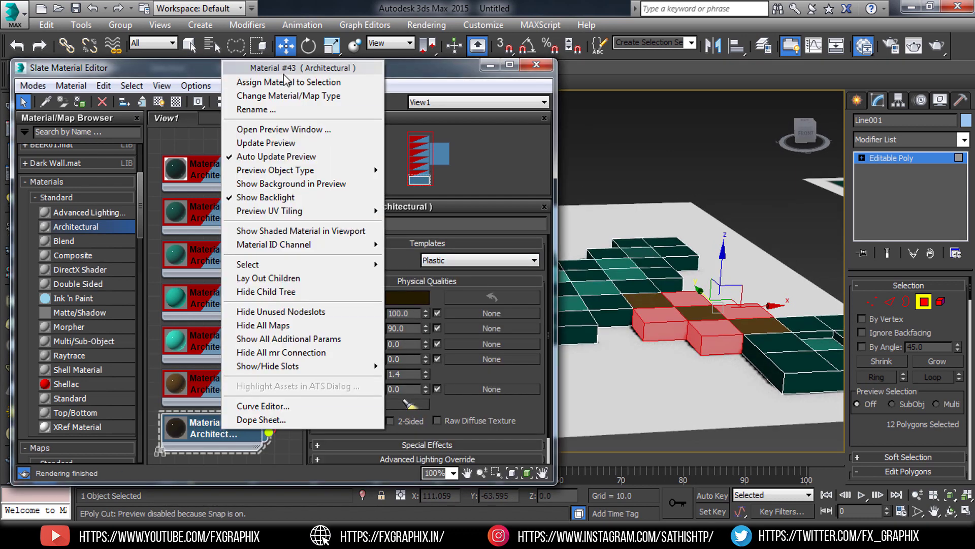
pyautogui.click(286, 82)
pyautogui.click(490, 64)
# - Leave polygon mode and add a Symmetry modifier mirroring the sword along Z
pyautogui.press('4')
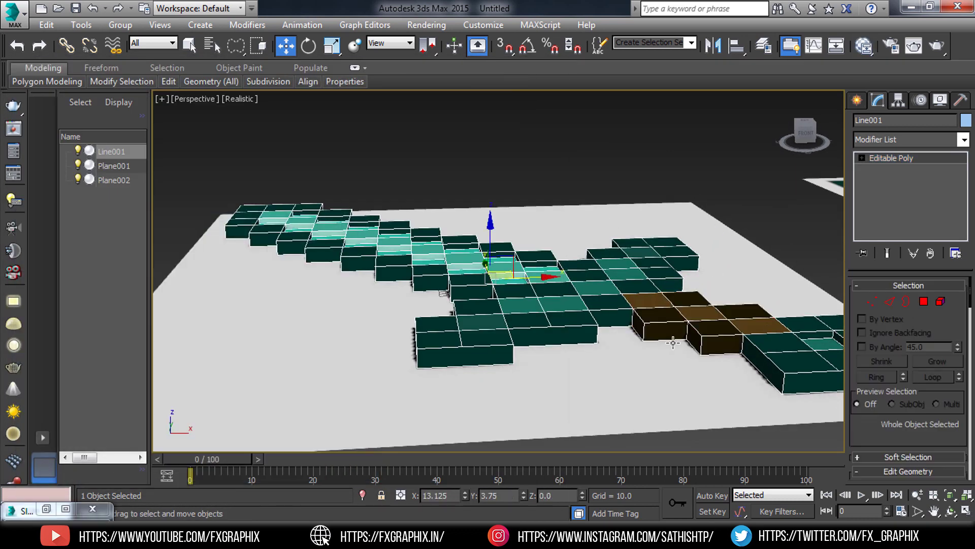
pyautogui.keyDown('alt'); pyautogui.moveTo(673, 343); pyautogui.dragTo(660, 305, button='middle'); pyautogui.keyUp('alt')
pyautogui.scroll(-3, 660, 305)
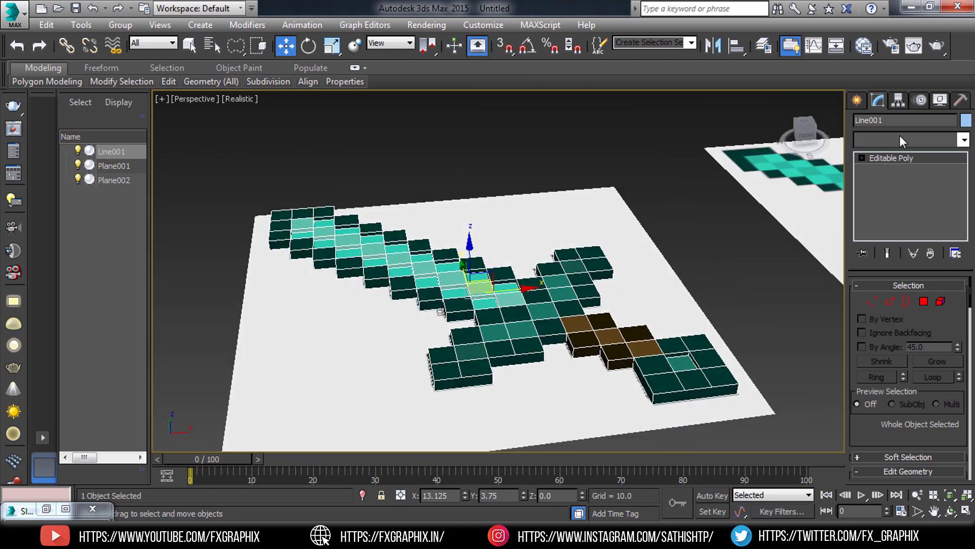
pyautogui.click(900, 135)
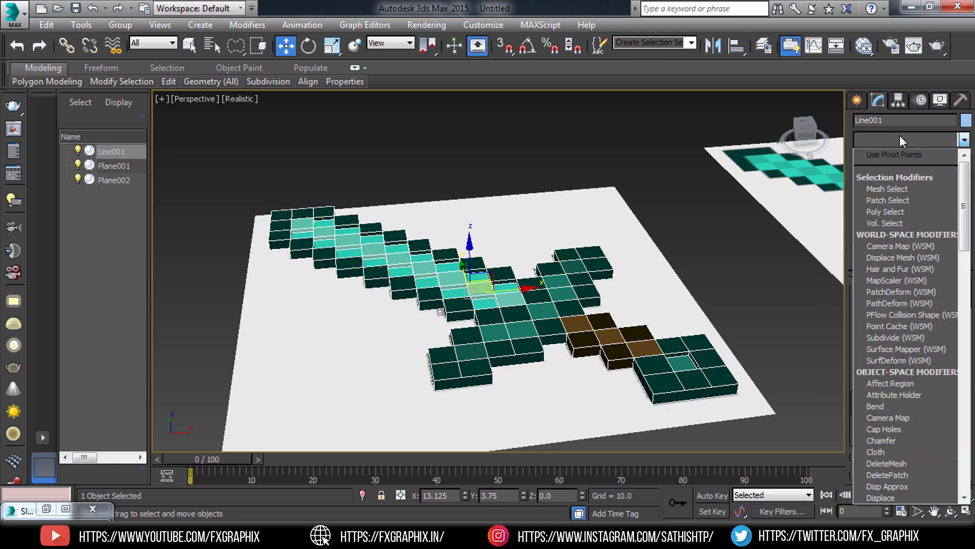
pyautogui.moveTo(555, 269)
pyautogui.keyDown('alt'); pyautogui.mouseDown(button='middle')
pyautogui.moveTo(570, 286)
pyautogui.moveTo(819, 220)
pyautogui.mouseUp(button='middle'); pyautogui.keyUp('alt')
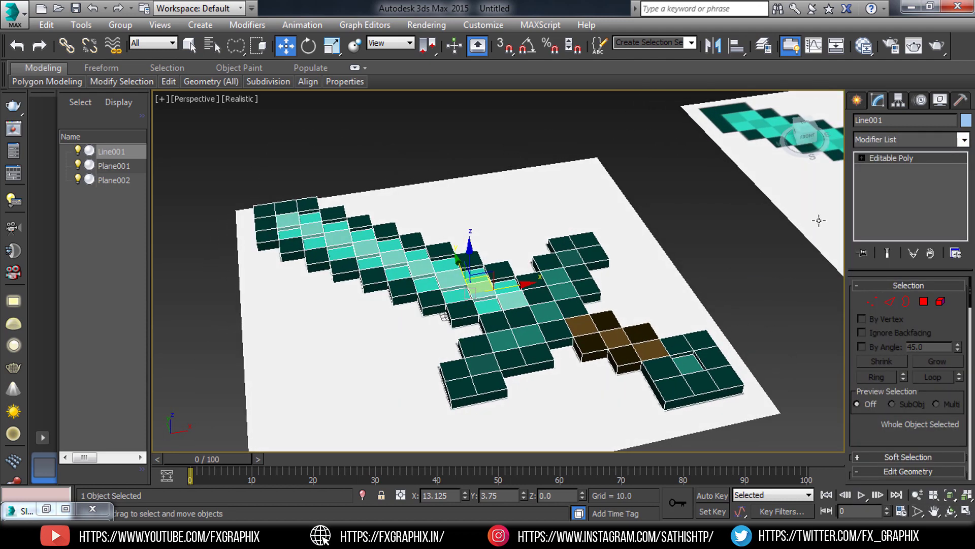
pyautogui.click(898, 143)
pyautogui.click(898, 140)
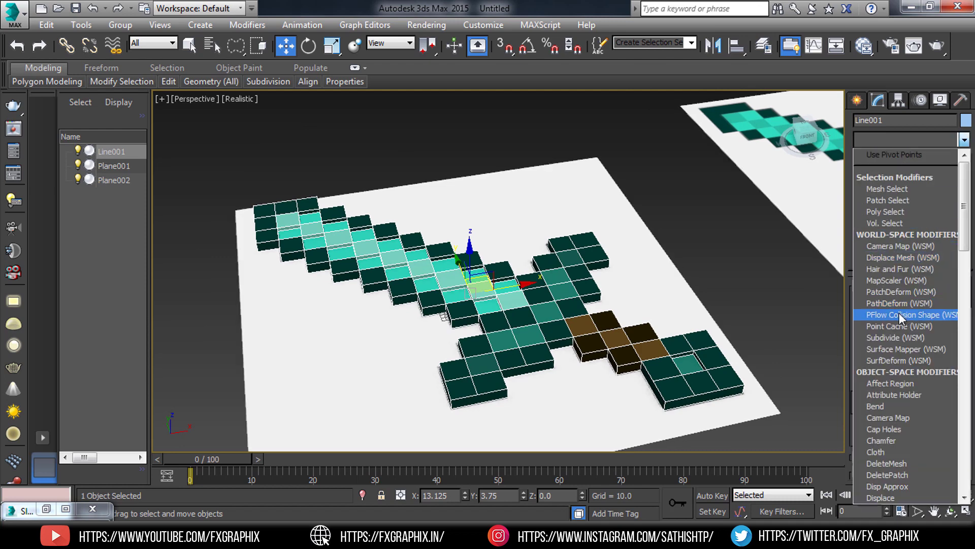
pyautogui.scroll(-5, 898, 313)
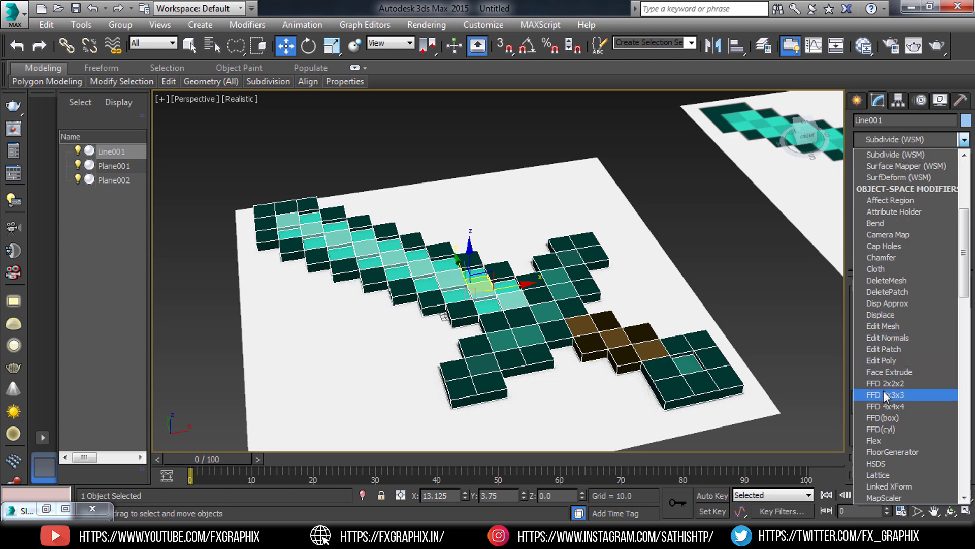
pyautogui.press('s')
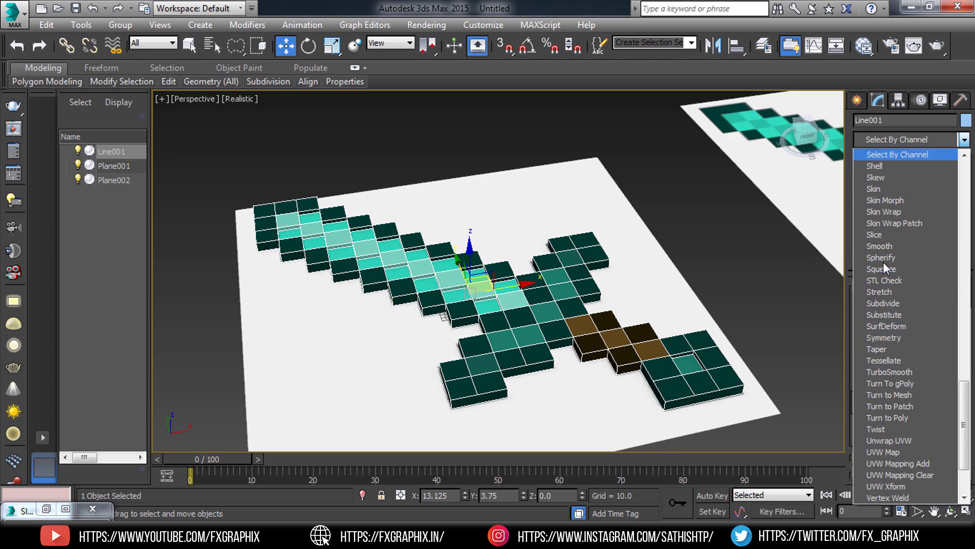
pyautogui.click(883, 337)
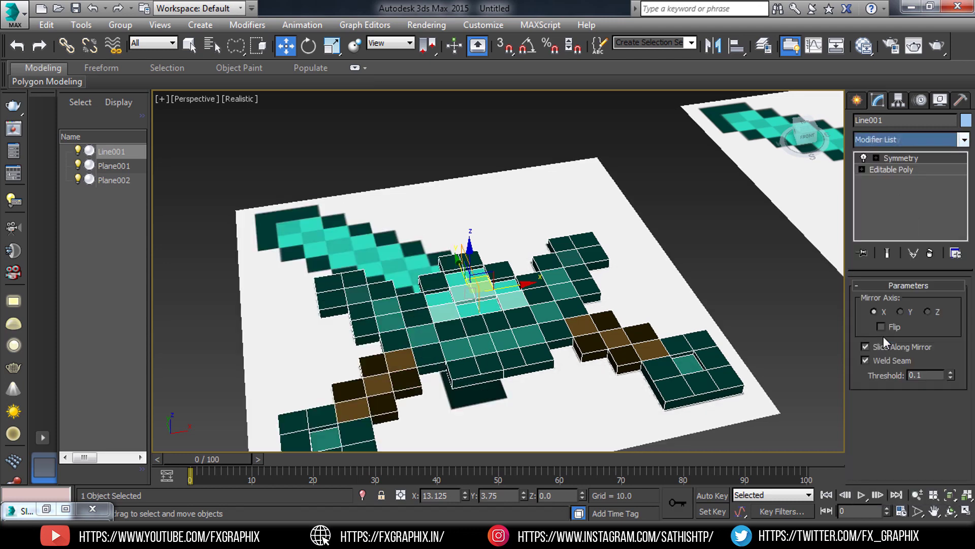
pyautogui.click(928, 312)
# - Lift the sword up along Z above the reference image plane
pyautogui.keyDown('alt'); pyautogui.moveTo(568, 339); pyautogui.dragTo(553, 291, button='middle'); pyautogui.keyUp('alt')
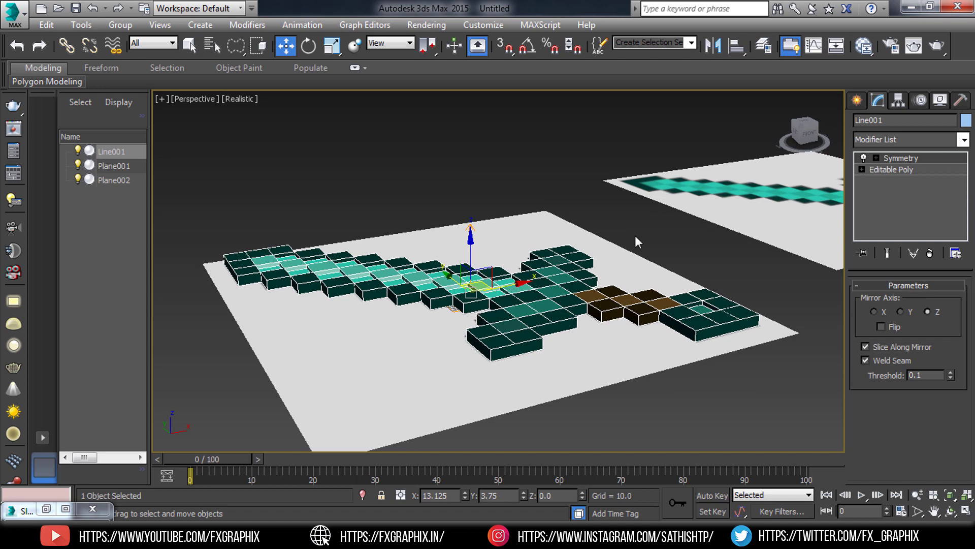
pyautogui.keyDown('alt'); pyautogui.moveTo(627, 283); pyautogui.dragTo(482, 291, button='middle'); pyautogui.keyUp('alt')
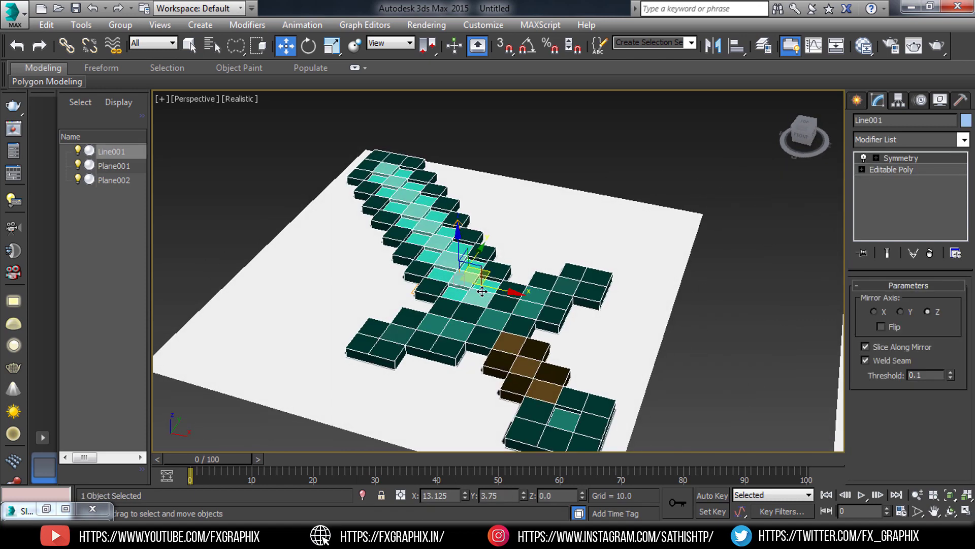
pyautogui.moveTo(457, 245); pyautogui.dragTo(455, 102)
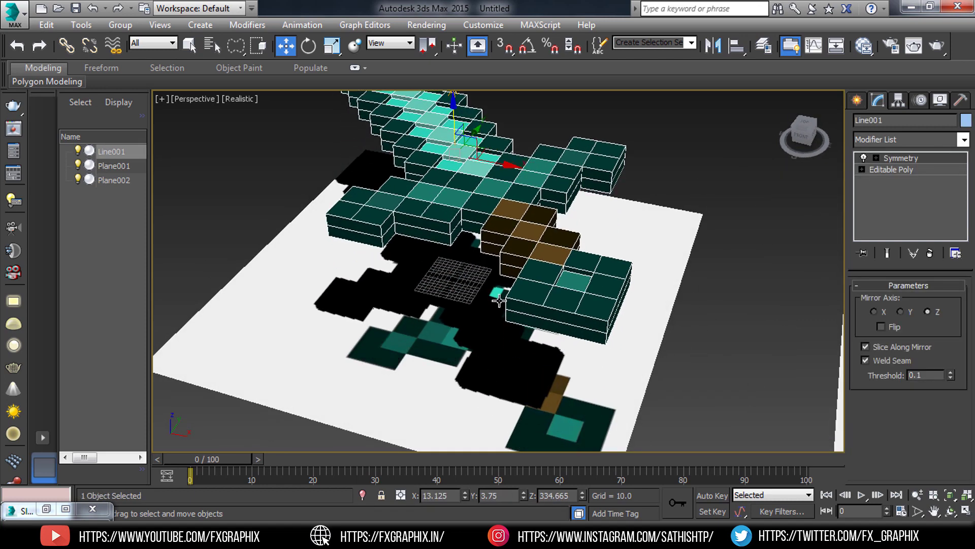
pyautogui.moveTo(455, 102)
pyautogui.keyDown('alt'); pyautogui.mouseDown(button='middle')
pyautogui.moveTo(535, 268)
pyautogui.moveTo(569, 305)
pyautogui.mouseUp(button='middle'); pyautogui.keyUp('alt')
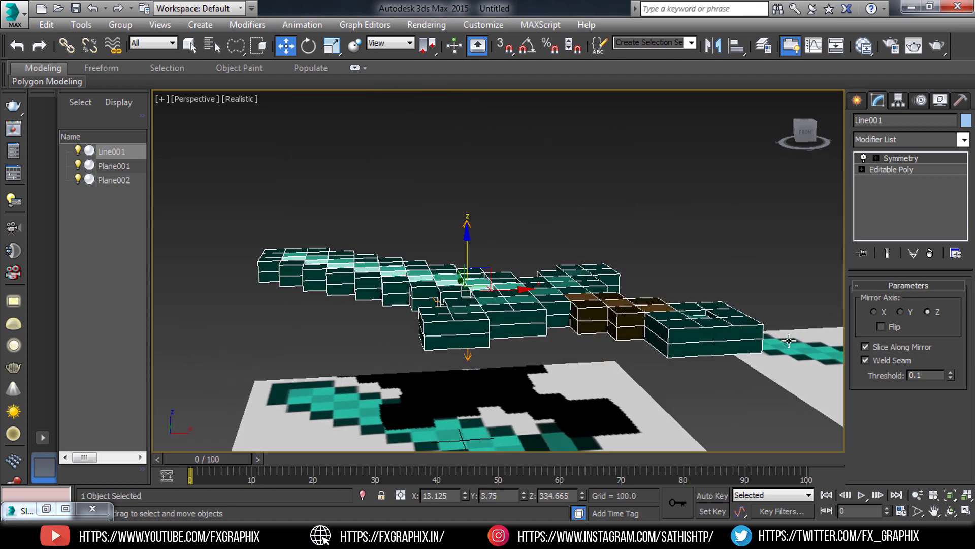
# - Delete the reference planes Plane002 and Plane001
pyautogui.click(796, 348)
pyautogui.press('Delete')
pyautogui.click(570, 407)
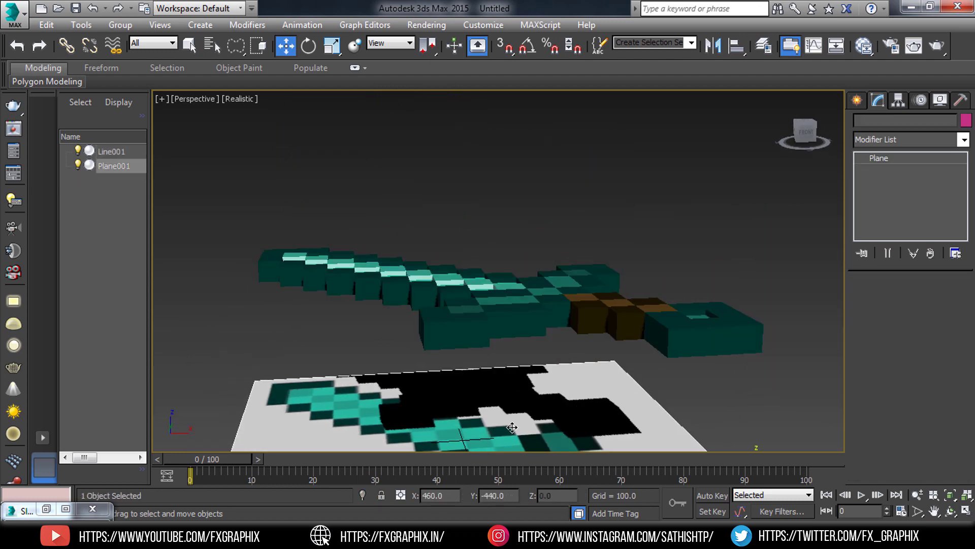
pyautogui.press('Delete')
# - Orbit and zoom the Perspective view in on the finished sword
pyautogui.moveTo(537, 379)
pyautogui.mouseDown(button='middle')
pyautogui.moveTo(552, 339)
pyautogui.moveTo(519, 363)
pyautogui.moveTo(582, 349)
pyautogui.moveTo(677, 351)
pyautogui.moveTo(714, 289)
pyautogui.moveTo(663, 358)
pyautogui.moveTo(696, 334)
pyautogui.moveTo(686, 358)
pyautogui.moveTo(599, 277)
pyautogui.moveTo(625, 331)
pyautogui.moveTo(627, 311)
pyautogui.moveTo(618, 333)
pyautogui.moveTo(655, 323)
pyautogui.moveTo(625, 319)
pyautogui.mouseUp(button='middle')
pyautogui.scroll(2, 686, 358)
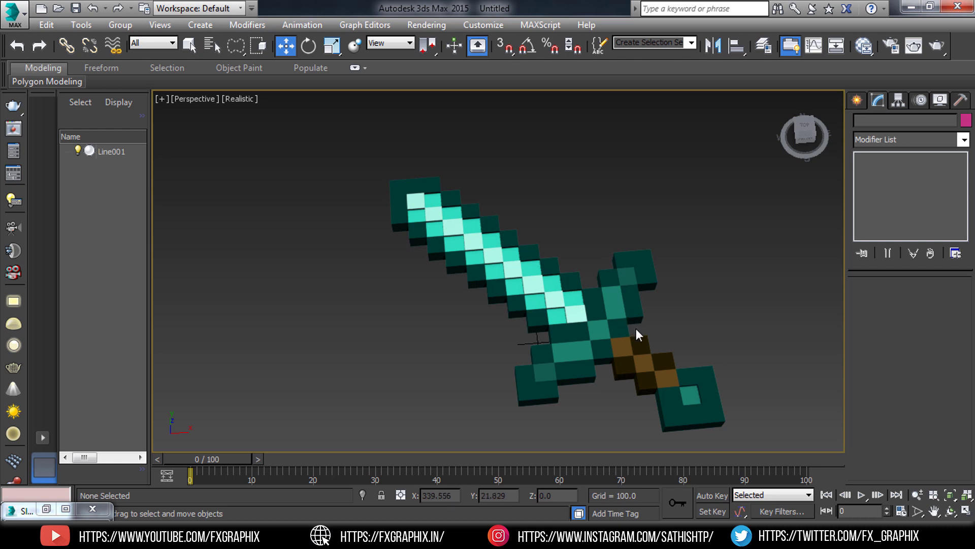
pyautogui.keyDown('alt'); pyautogui.moveTo(638, 334); pyautogui.dragTo(640, 310, button='middle'); pyautogui.keyUp('alt')
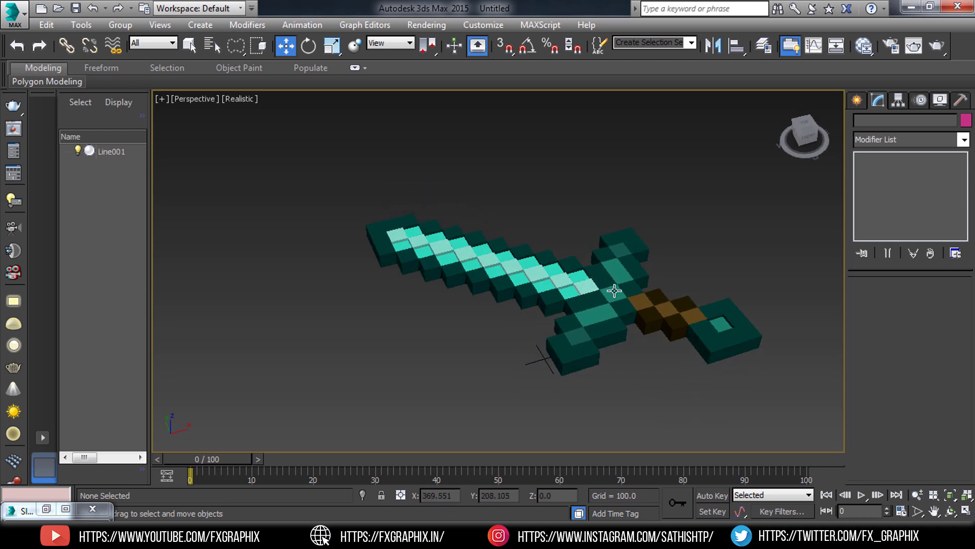
pyautogui.scroll(1, 614, 299)
pyautogui.scroll(1, 611, 312)
pyautogui.scroll(1, 607, 318)
pyautogui.scroll(1, 599, 330)
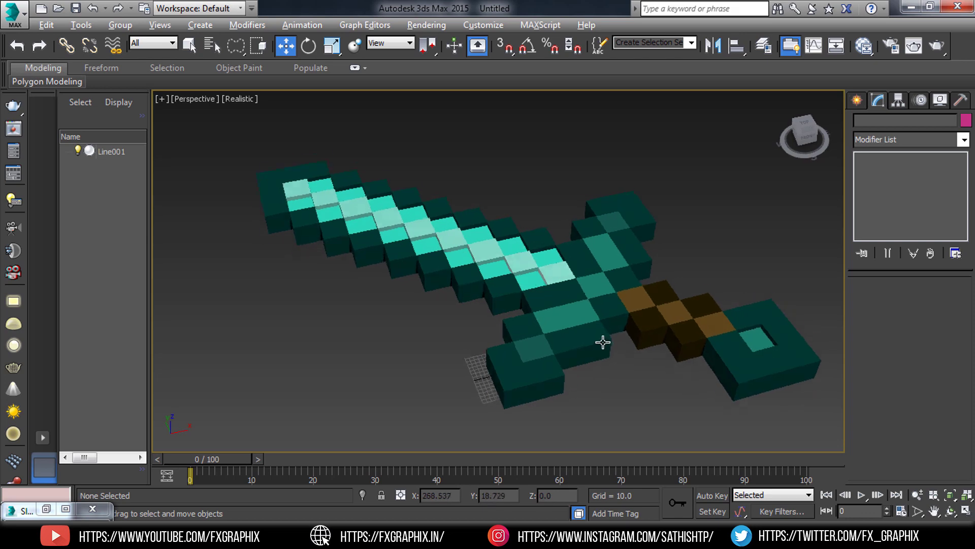